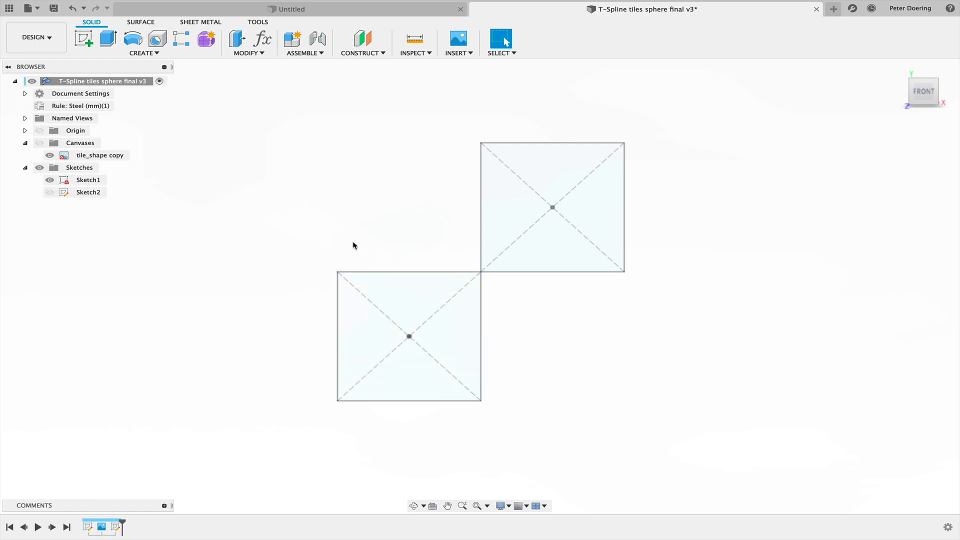
- Show the reference canvases and examine the tile drawing beneath the square sketch
click(41, 143)
scroll(237, 229, up, 2)
scroll(237, 229, down, 3)
middle_drag(236, 229, 255, 247)
scroll(260, 280, up, 1)
middle_drag(308, 333, 281, 263)
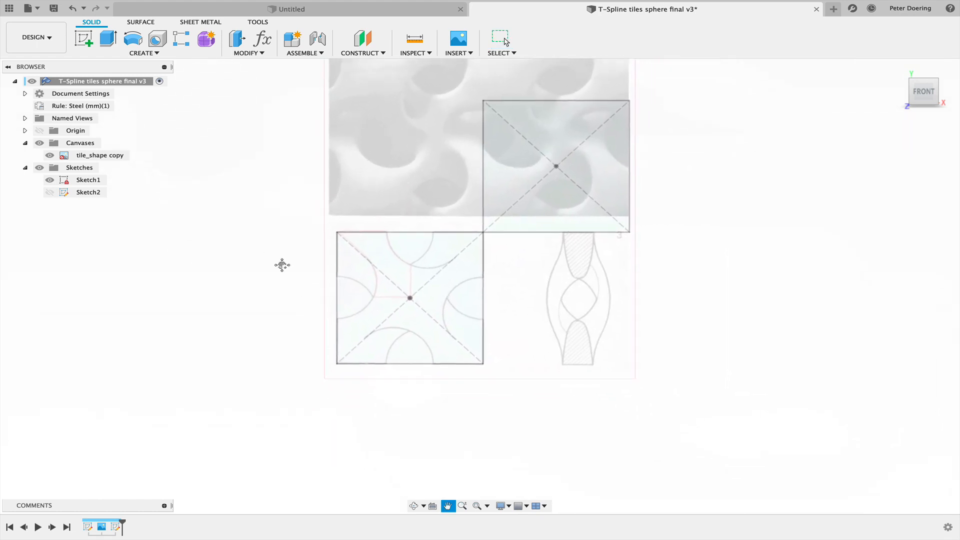
scroll(280, 264, up, 1)
middle_drag(465, 349, 413, 328)
scroll(414, 328, up, 1)
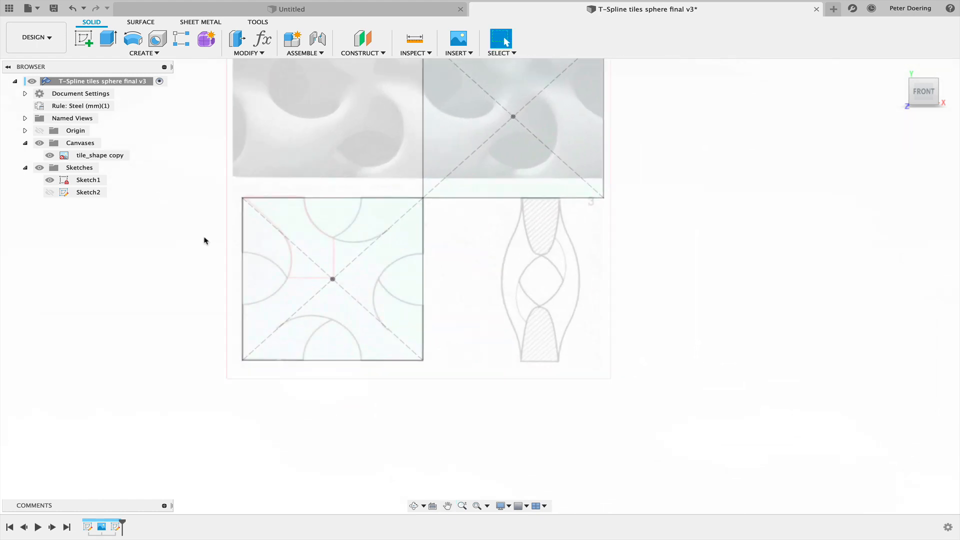
middle_drag(424, 283, 456, 286)
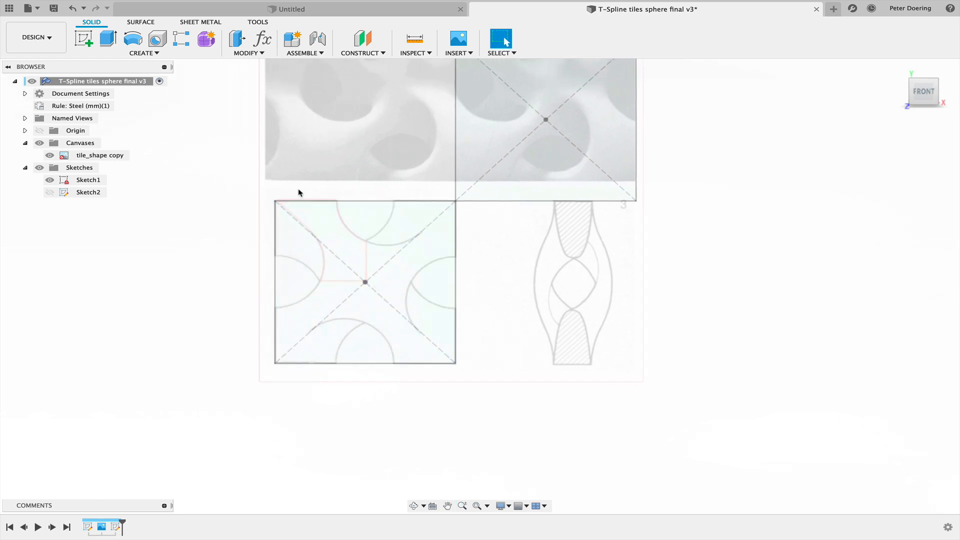
scroll(355, 216, up, 1)
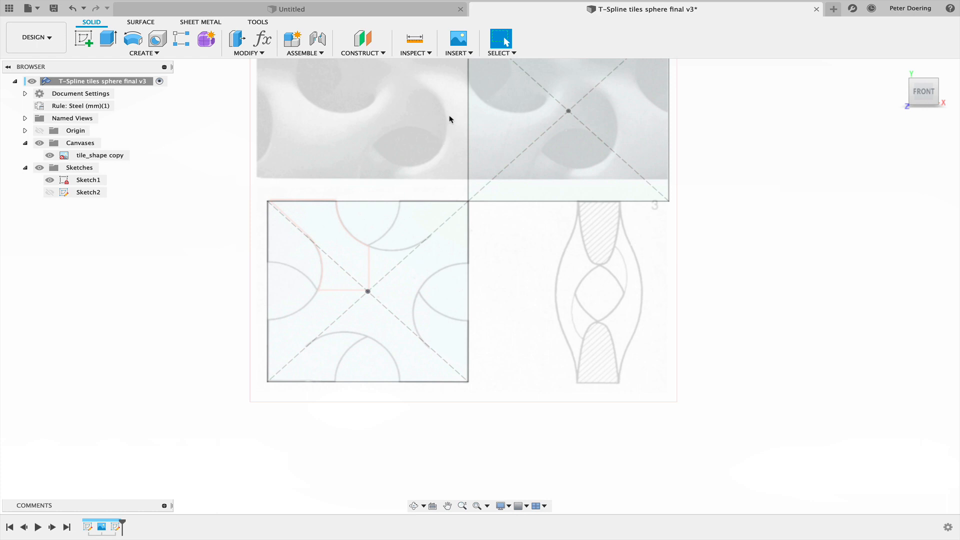
middle_drag(478, 135, 508, 135)
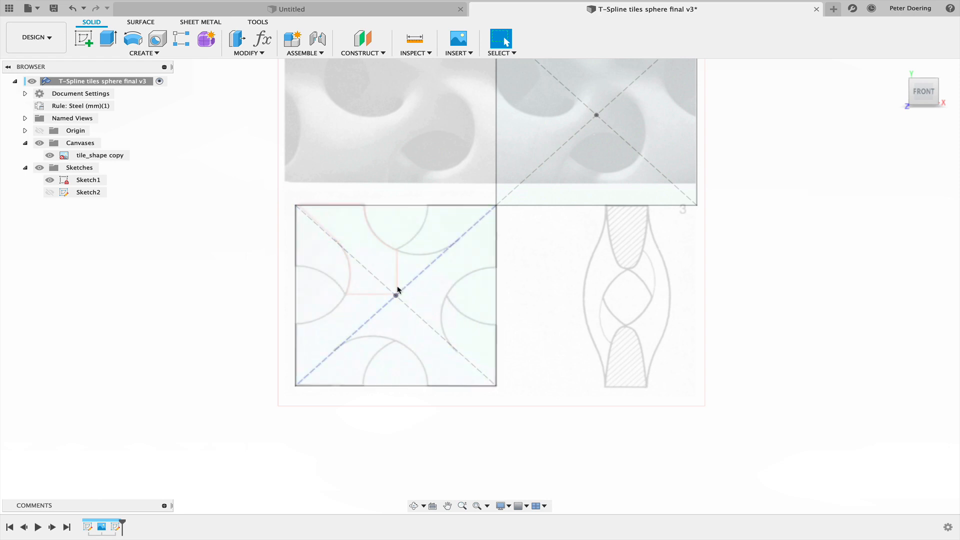
middle_drag(99, 190, 151, 200)
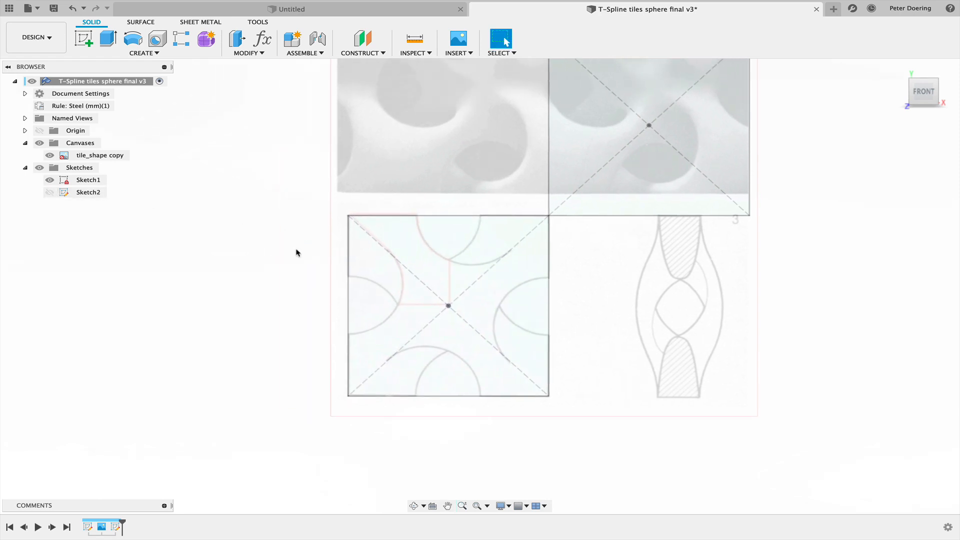
- Hide Sketch1 and show Sketch2, which outlines one segment of the tile
click(51, 181)
click(50, 193)
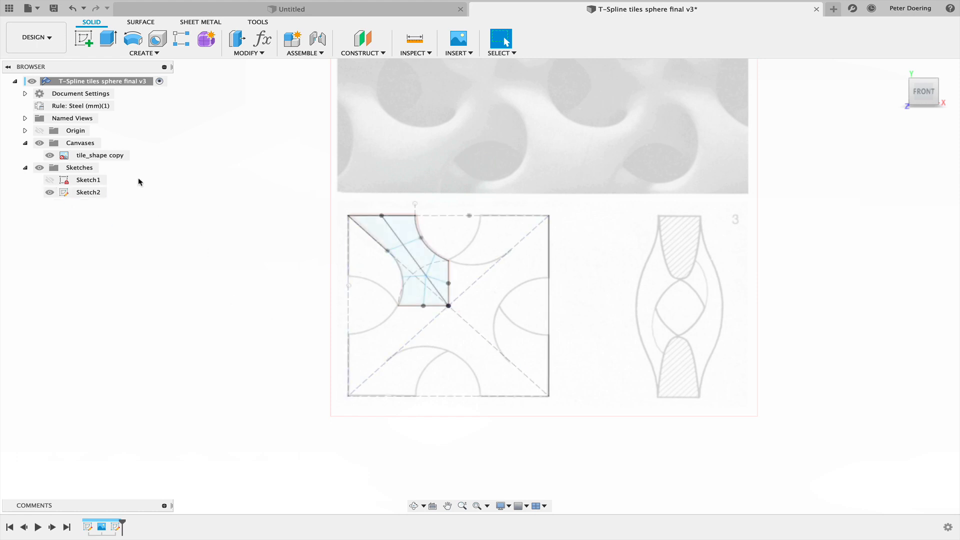
scroll(167, 207, up, 1)
middle_drag(252, 229, 203, 206)
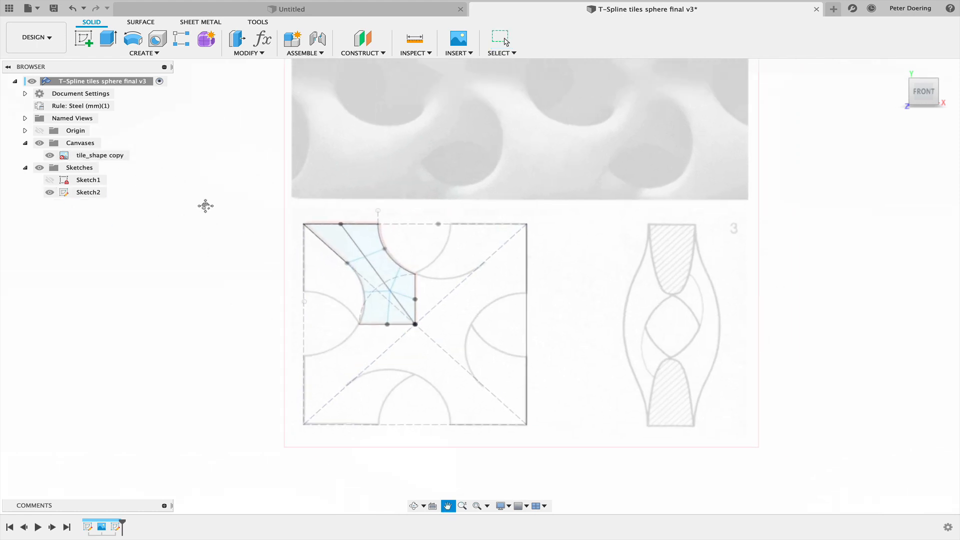
scroll(316, 311, up, 3)
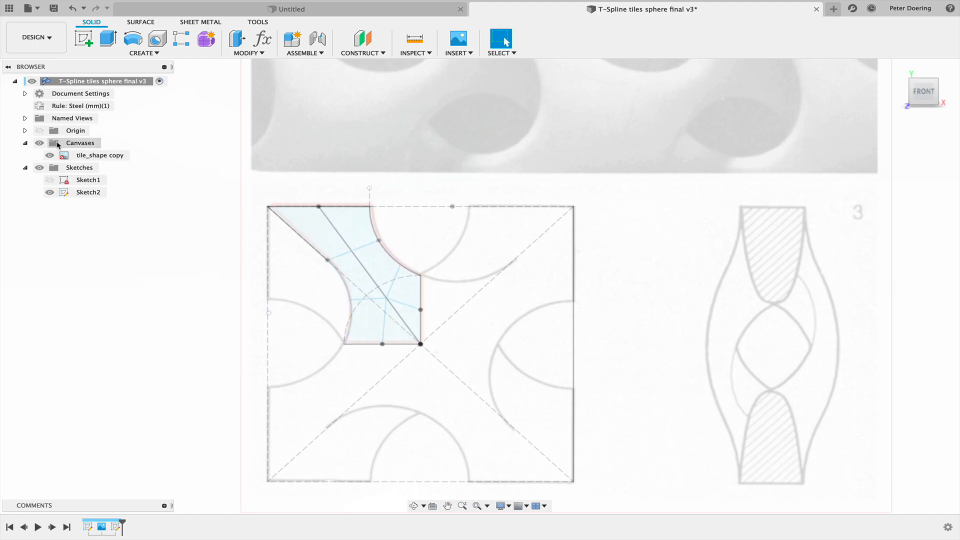
- Hide the canvases and start a new form
click(41, 143)
scroll(158, 203, down, 3)
middle_drag(167, 203, 241, 202)
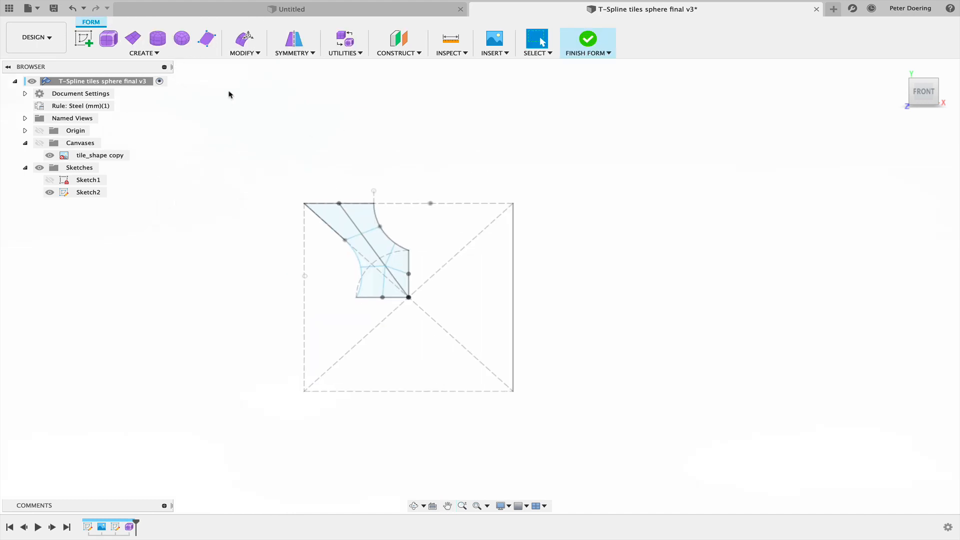
- Start the Face tool in its simple four-sided mode with Object Snap turned on
click(206, 38)
scroll(418, 282, up, 2)
scroll(418, 283, up, 2)
middle_drag(369, 259, 502, 293)
scroll(412, 225, up, 4)
middle_drag(412, 225, 372, 230)
middle_drag(527, 207, 510, 178)
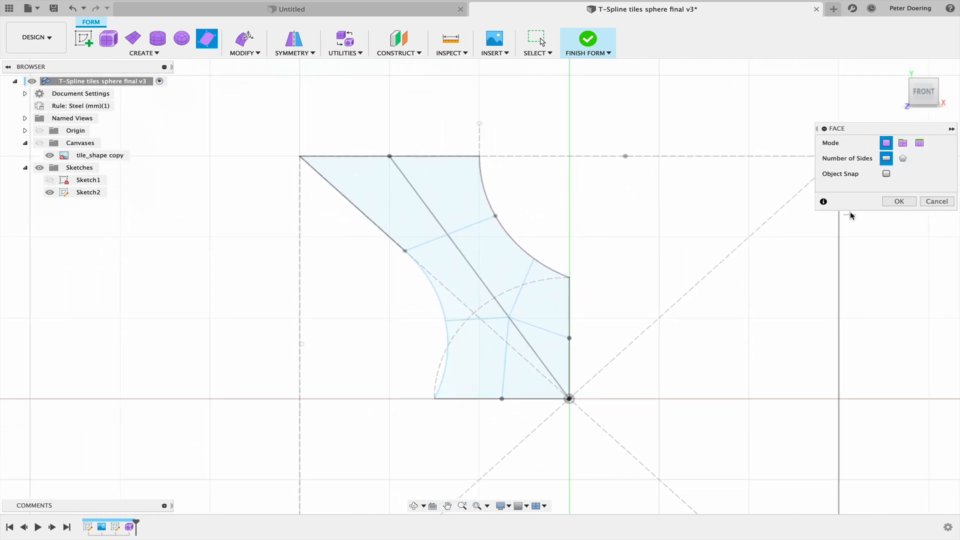
click(886, 174)
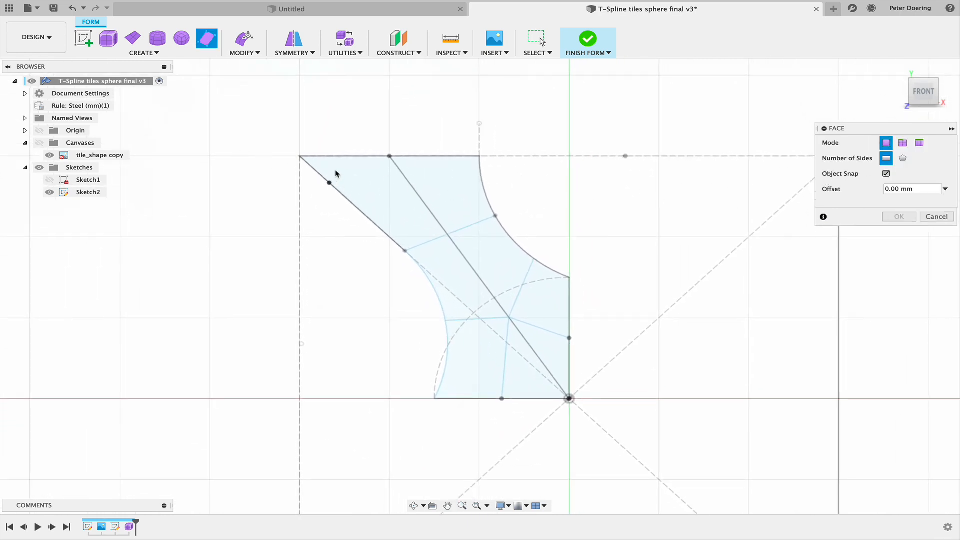
- Create the first face in the segment's upper-left area, between the outer corner, top-edge midpoint, centre line intersection and diagonal edge end
scroll(334, 176, up, 3)
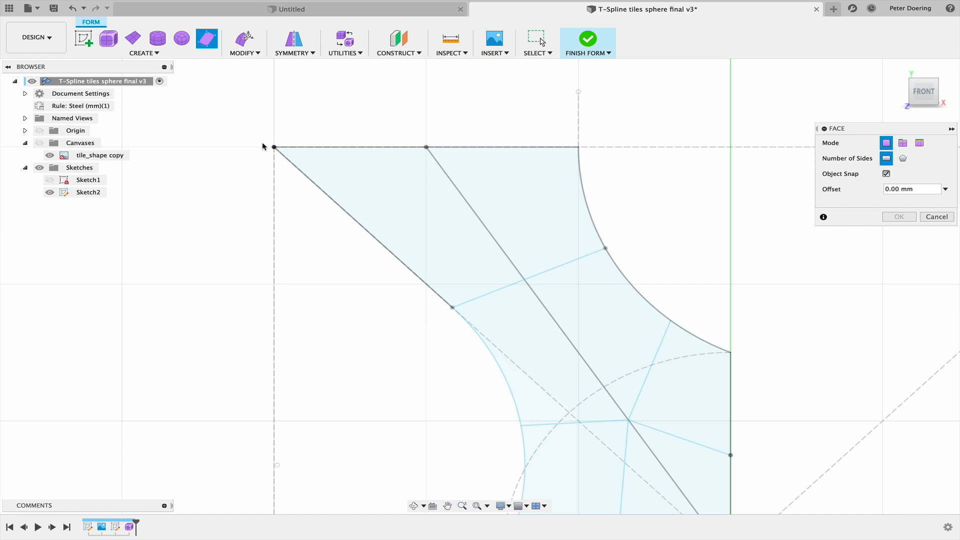
scroll(431, 148, up, 3)
scroll(433, 149, up, 3)
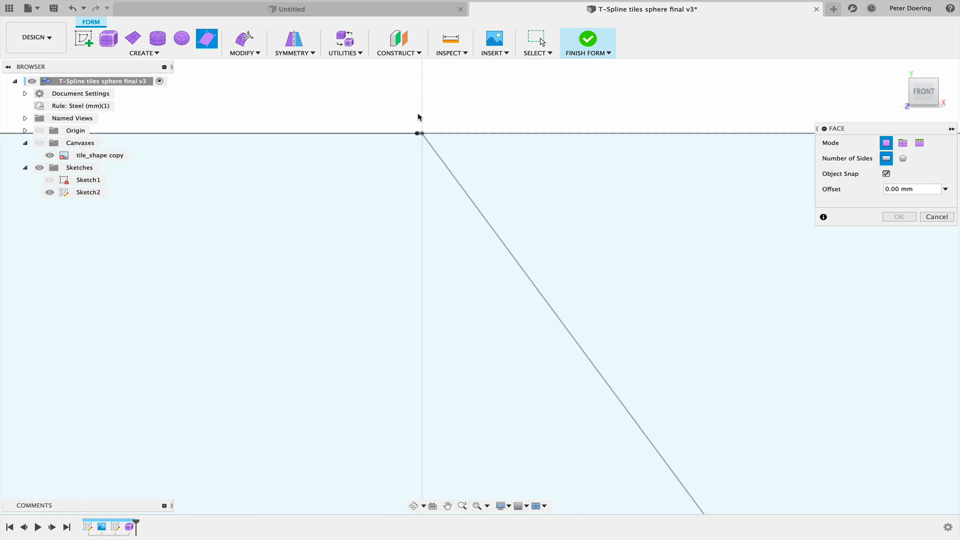
scroll(415, 129, down, 5)
scroll(407, 163, up, 5)
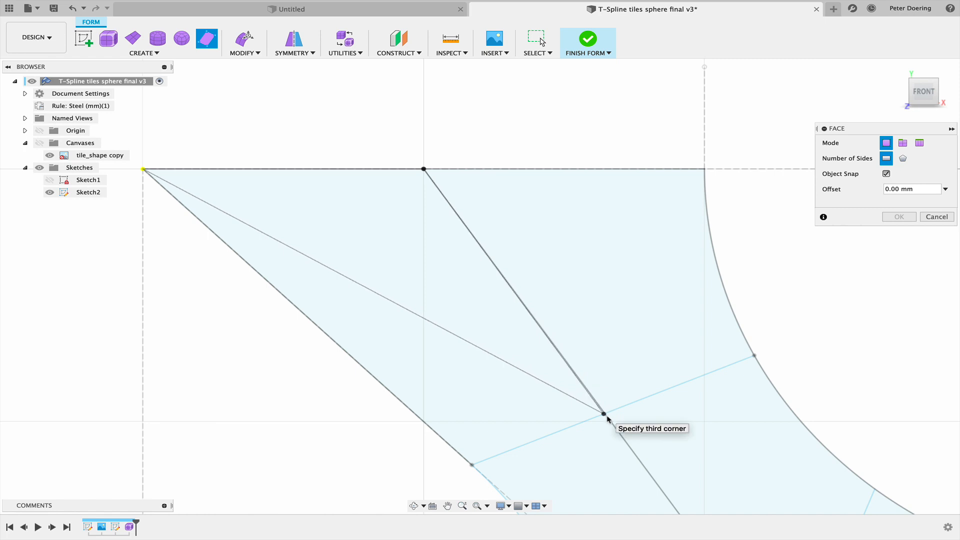
click(606, 413)
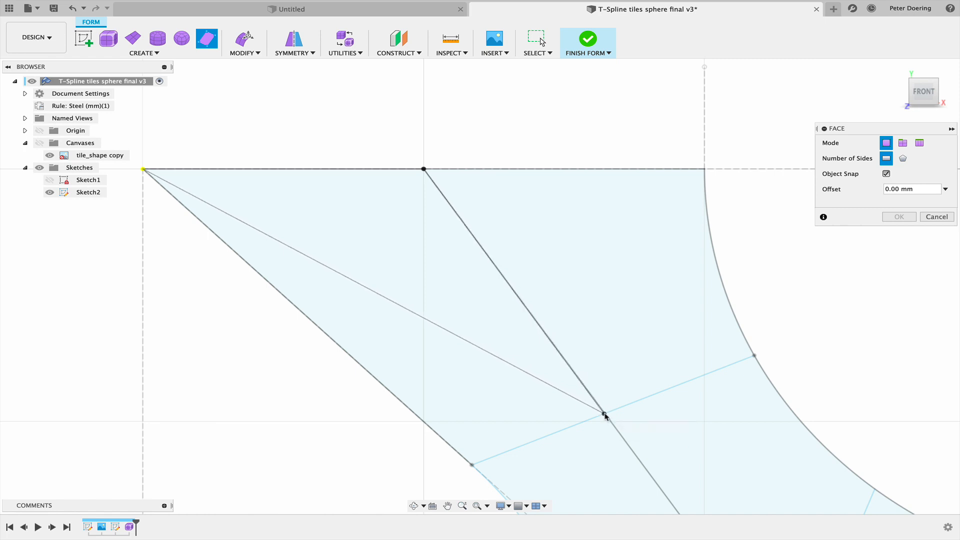
click(472, 465)
scroll(255, 319, down, 3)
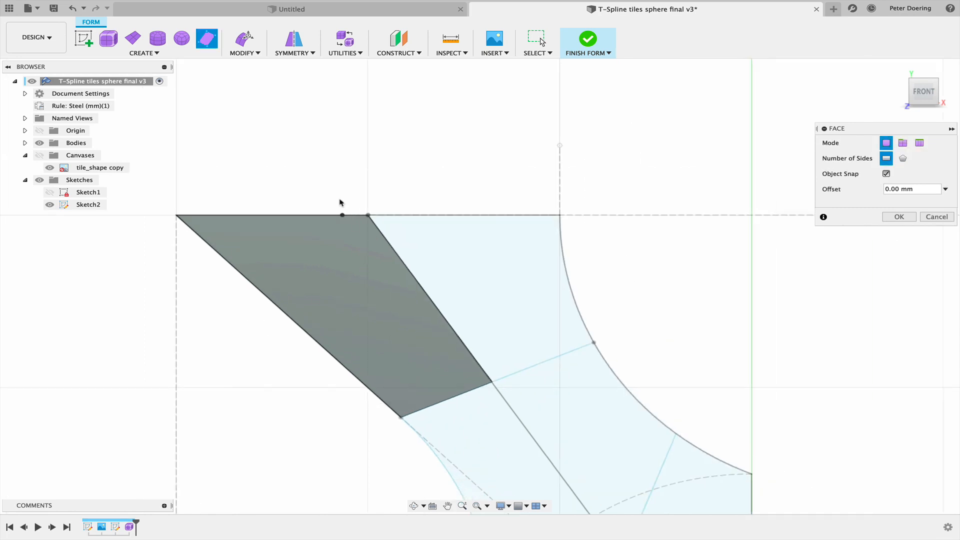
- Add the adjoining face between the top-edge midpoint, the arc's upper end, the arc point and the centre line intersection
scroll(236, 211, down, 5)
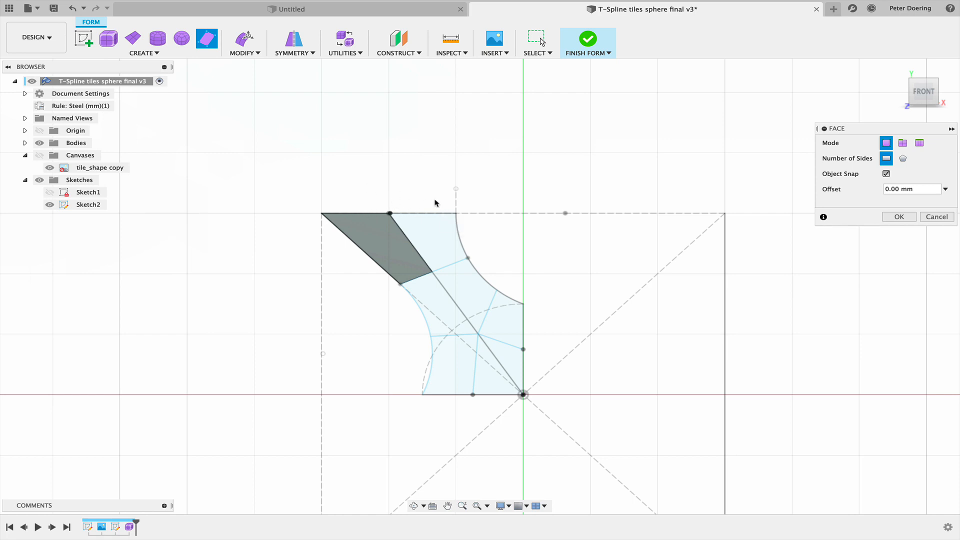
scroll(407, 217, up, 3)
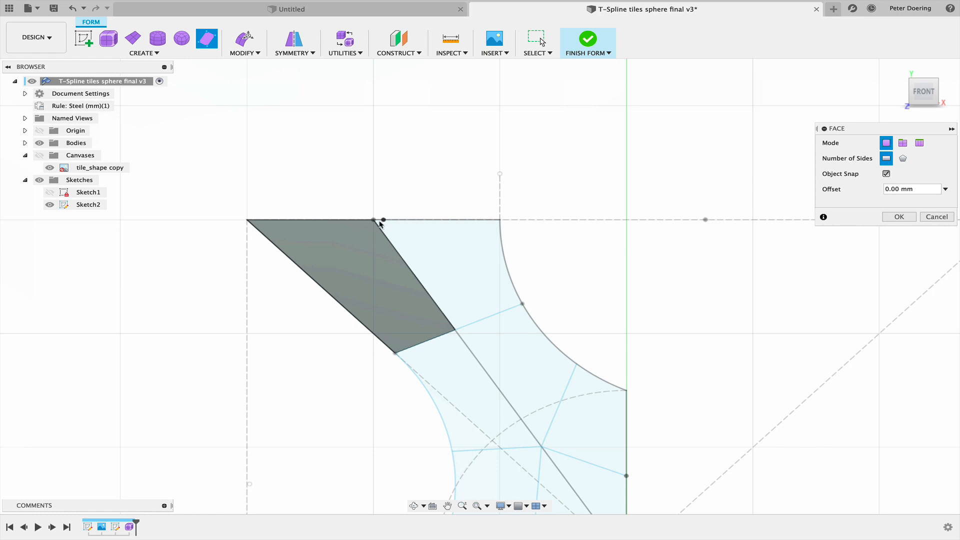
click(501, 220)
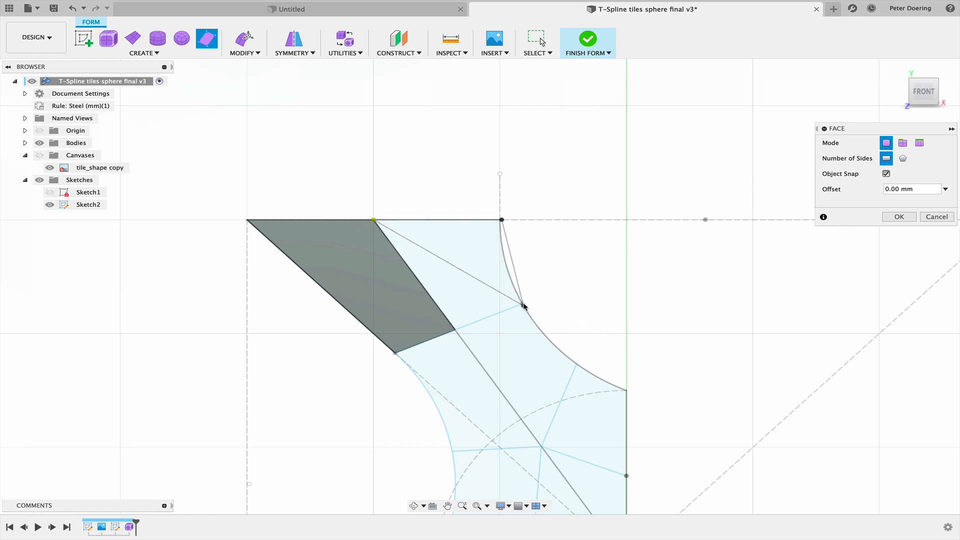
click(454, 331)
- Add the two middle faces on either side of the diagonal centre line, both meeting at the inner star point
middle_drag(538, 327, 462, 233)
click(447, 210)
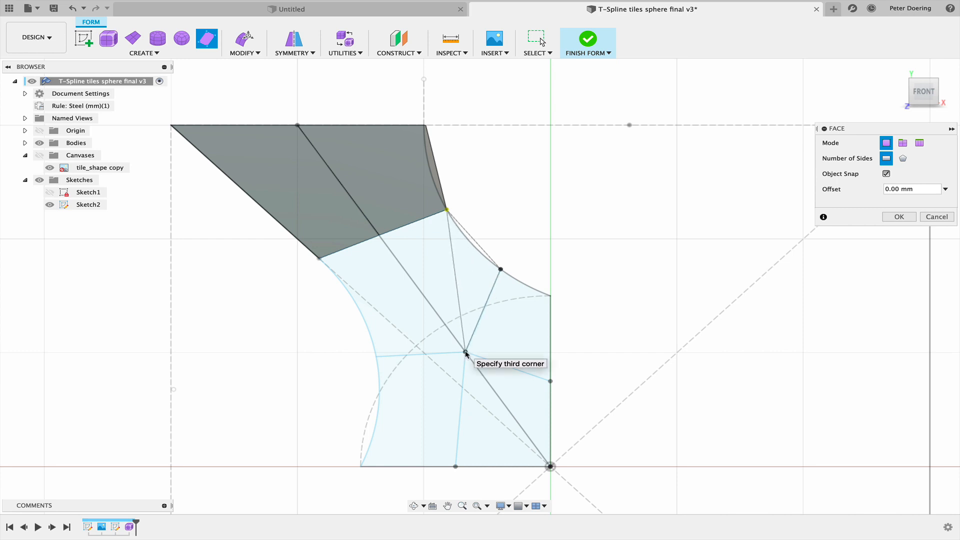
click(382, 237)
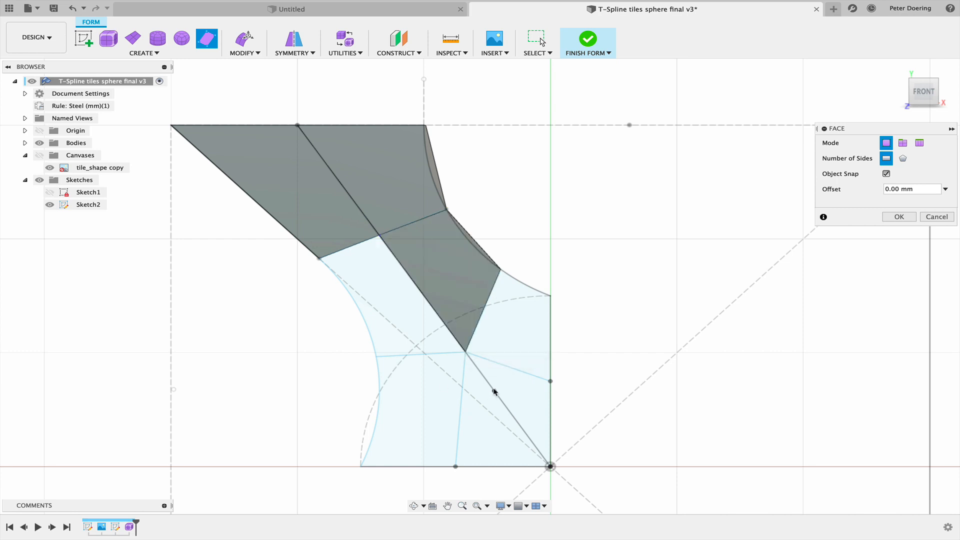
click(376, 356)
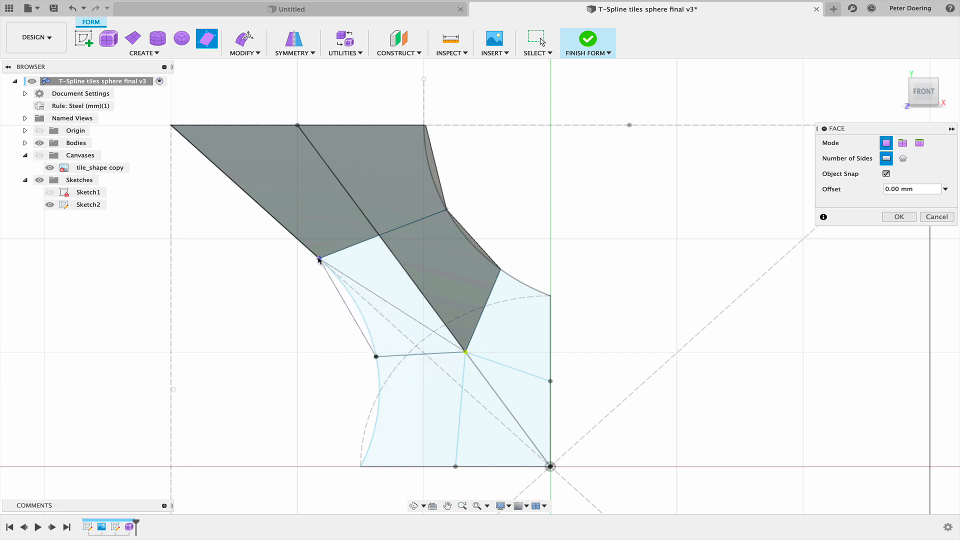
click(379, 237)
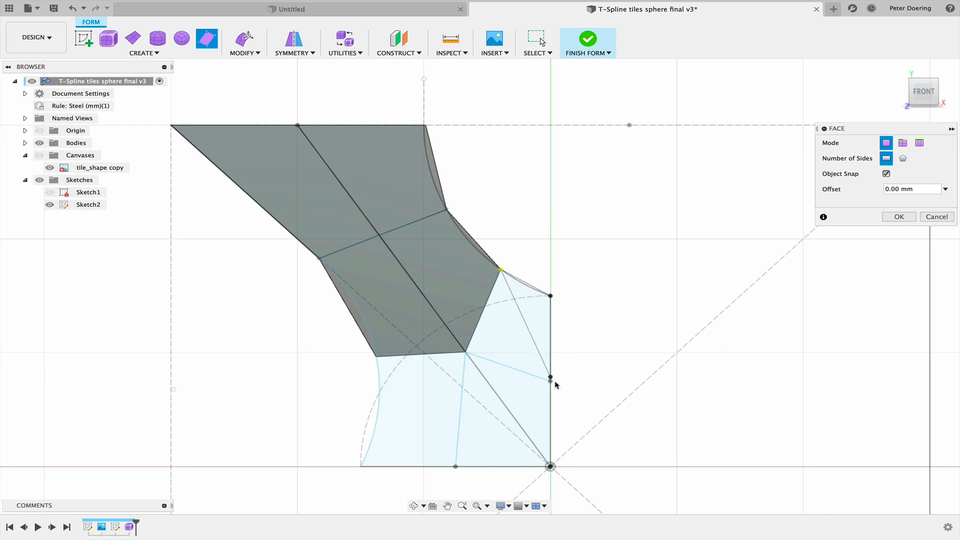
- Add the face beside the segment's vertical edge, from the arc to the edge's midpoint and the star point
scroll(555, 381, up, 3)
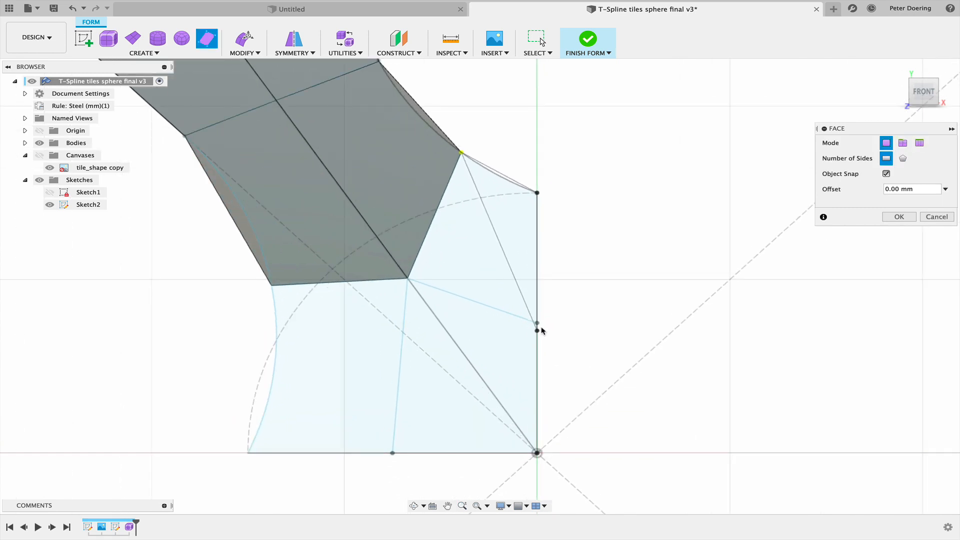
scroll(541, 324, up, 4)
scroll(547, 271, down, 5)
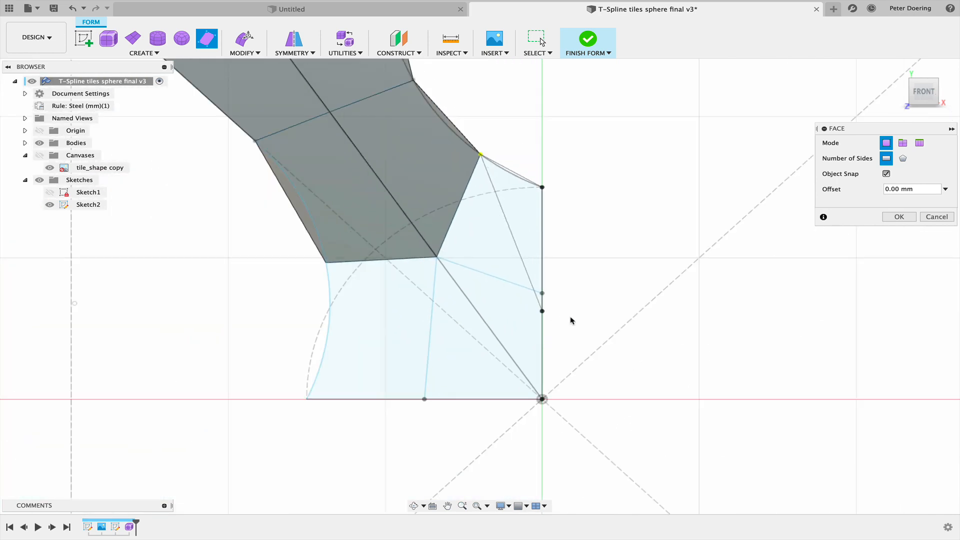
scroll(568, 298, up, 5)
scroll(547, 302, up, 5)
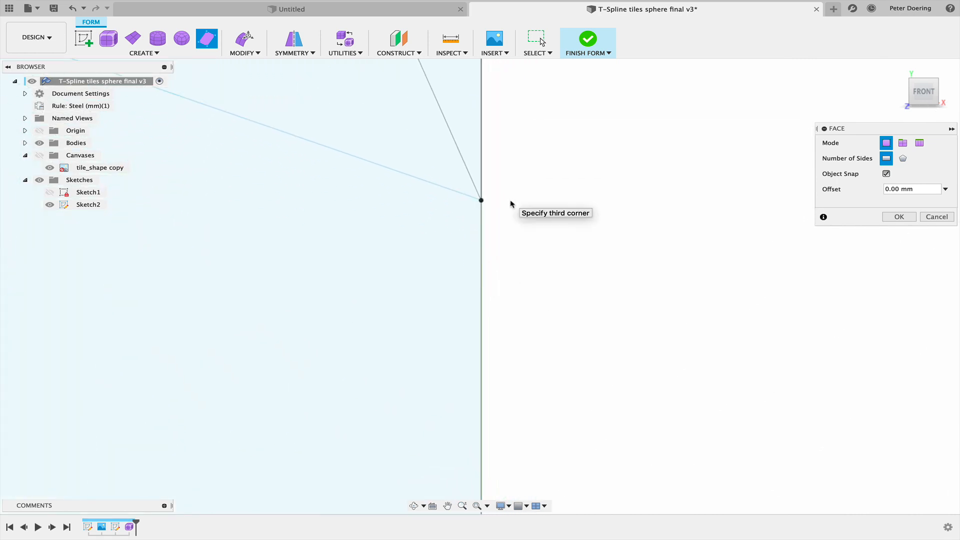
scroll(518, 220, down, 5)
scroll(531, 240, down, 8)
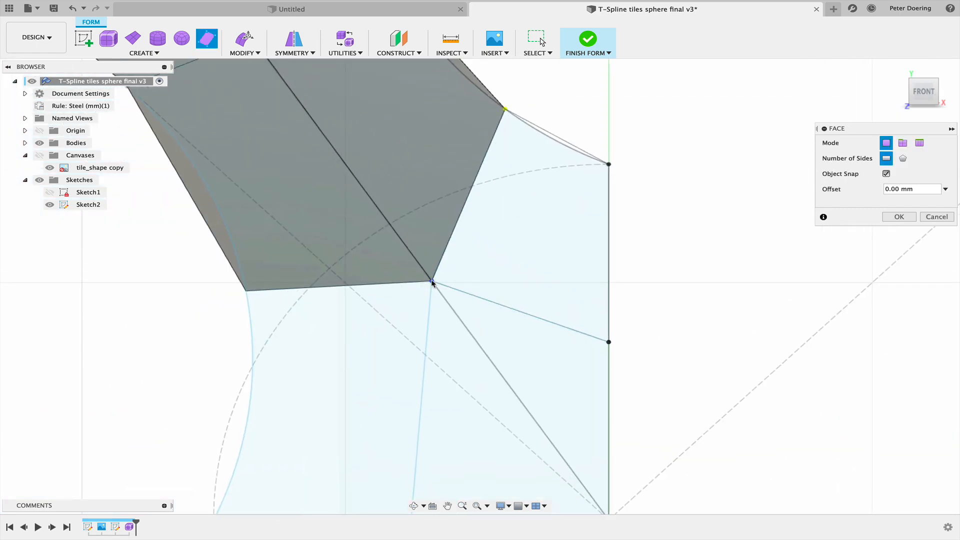
click(432, 281)
- Add the face at the tile's centre point, joining the star point to the midpoints of the vertical and horizontal edges
middle_drag(468, 294, 416, 228)
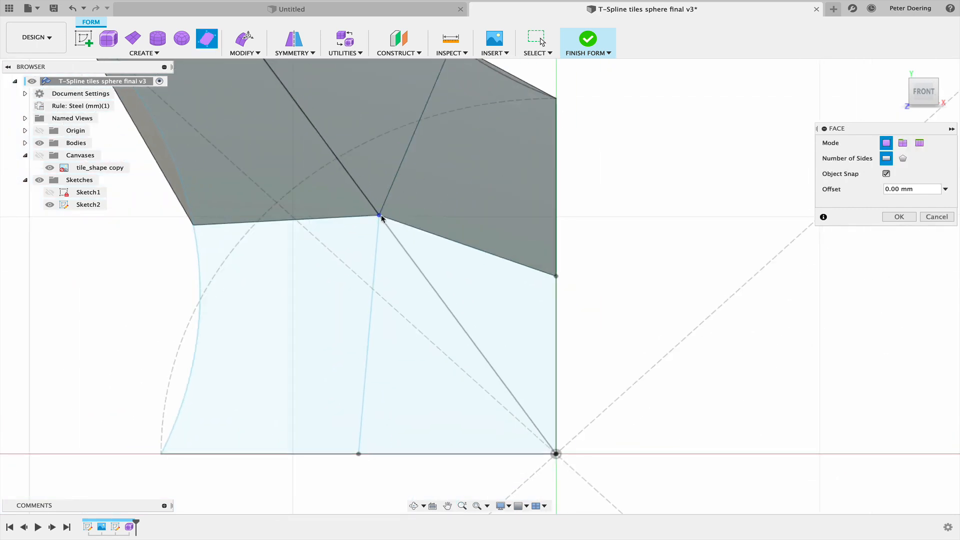
click(556, 276)
click(555, 453)
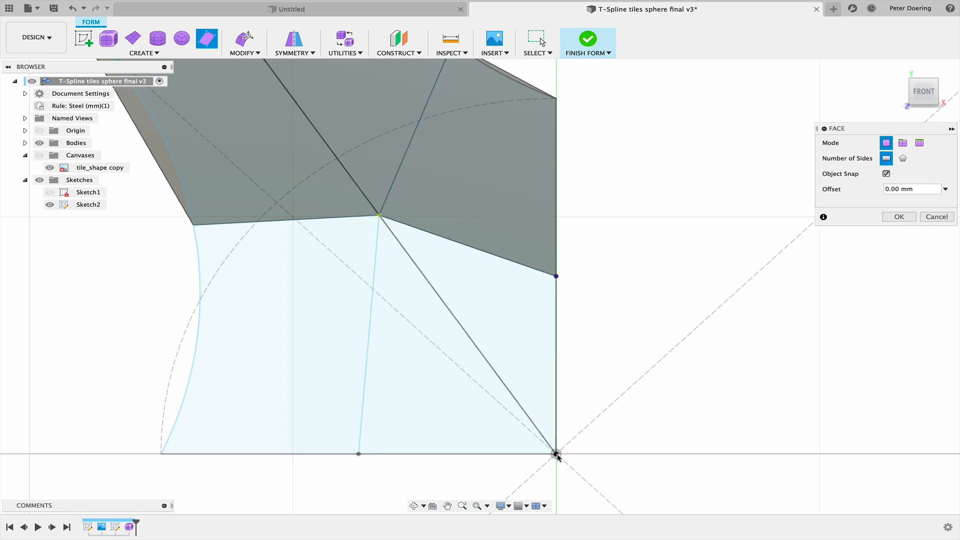
click(358, 454)
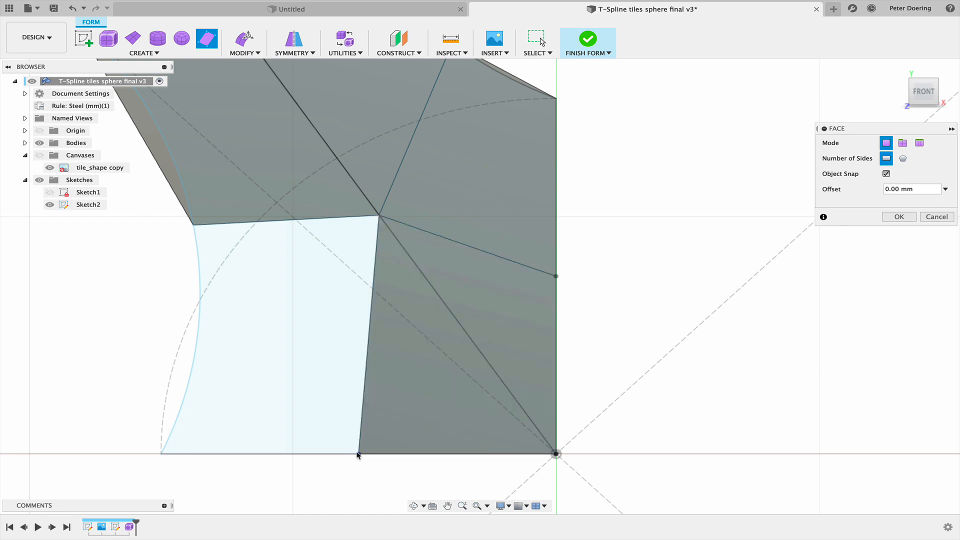
- Add the last face in the segment's lower-left area, up to the star point, and finish the face creation
click(161, 454)
click(194, 225)
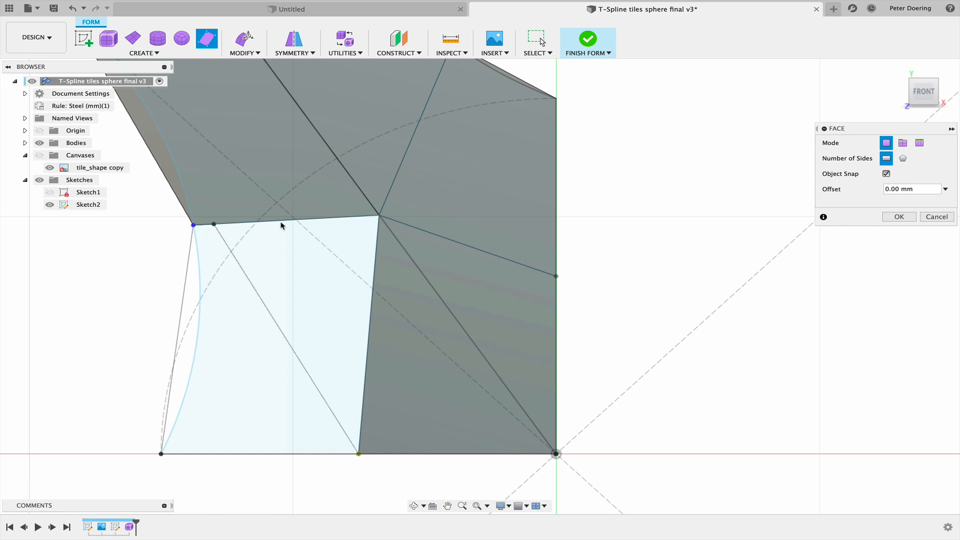
click(378, 215)
scroll(659, 250, down, 2)
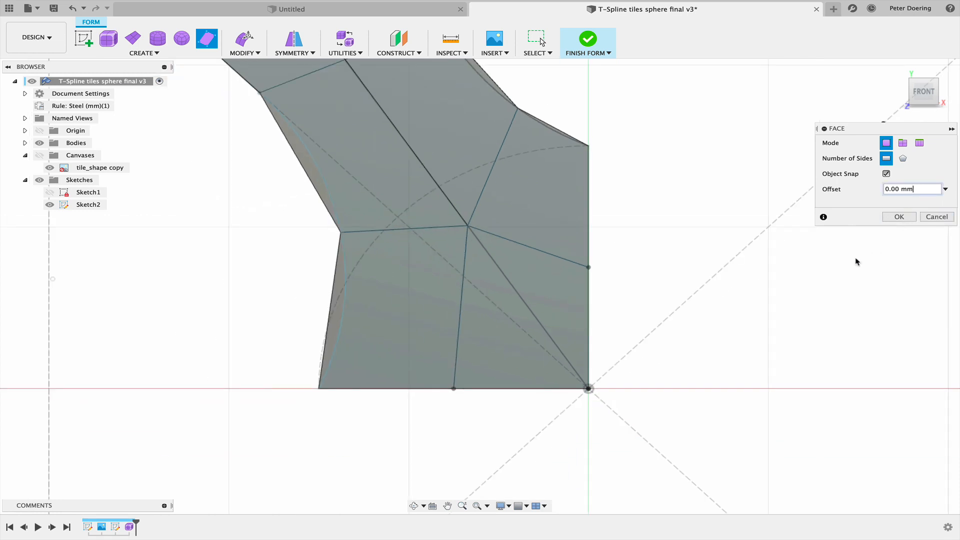
key(Return)
- Hide all sketches so only the T-spline surface remains in an angled view
scroll(647, 315, down, 5)
mouse_move(644, 315)
shift+middle_down()
mouse_move(627, 304)
mouse_move(630, 315)
mouse_move(563, 337)
shift+middle_up()
scroll(466, 350, up, 5)
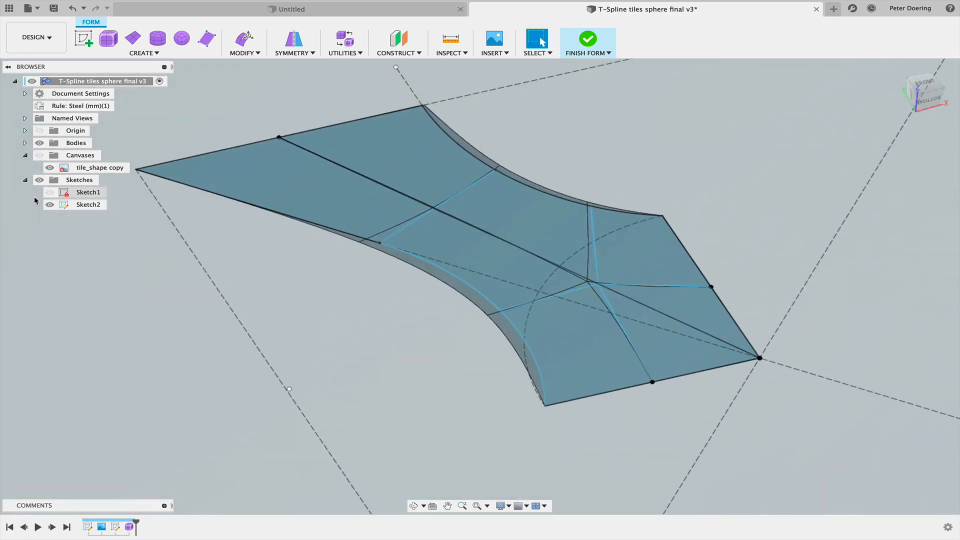
click(40, 180)
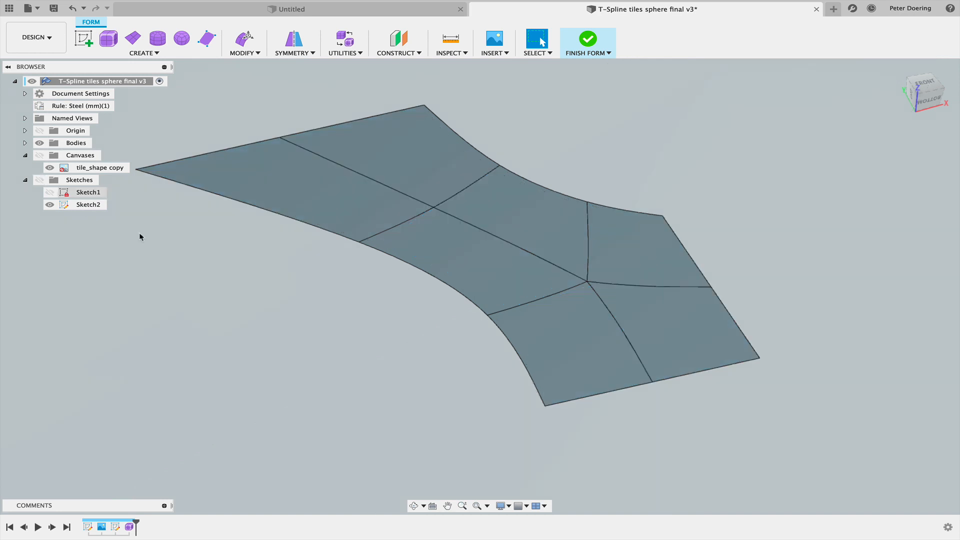
- Switch the T-spline surface to Box Display mode
mouse_move(458, 330)
shift+middle_down()
mouse_move(437, 333)
mouse_move(444, 329)
shift+middle_up()
middle_drag(648, 344, 659, 362)
shift+middle_drag(604, 347, 616, 165)
scroll(608, 281, up, 5)
scroll(583, 285, down, 5)
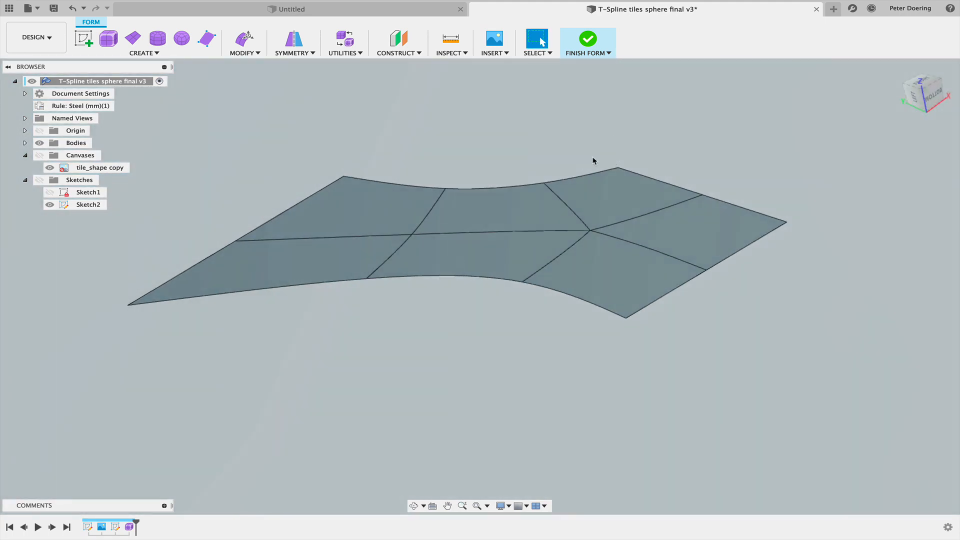
click(345, 39)
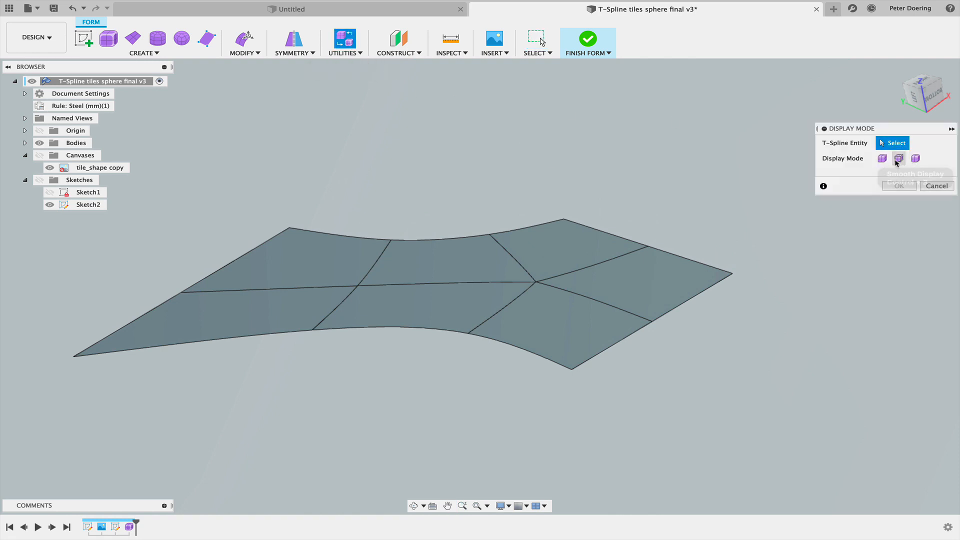
click(884, 160)
- Raise the three faces around the star point at the segment's tile-centre end with Edit Form
click(619, 266)
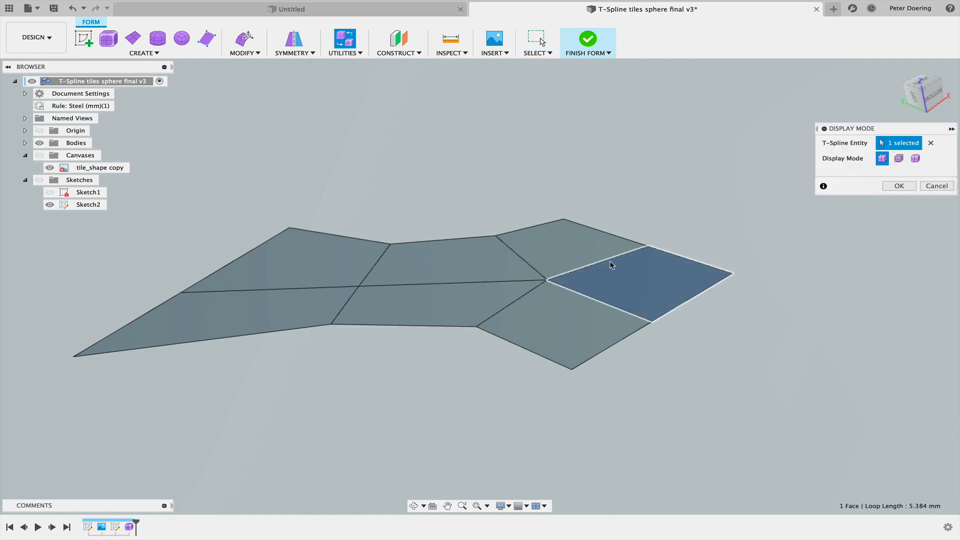
click(583, 246)
click(574, 336)
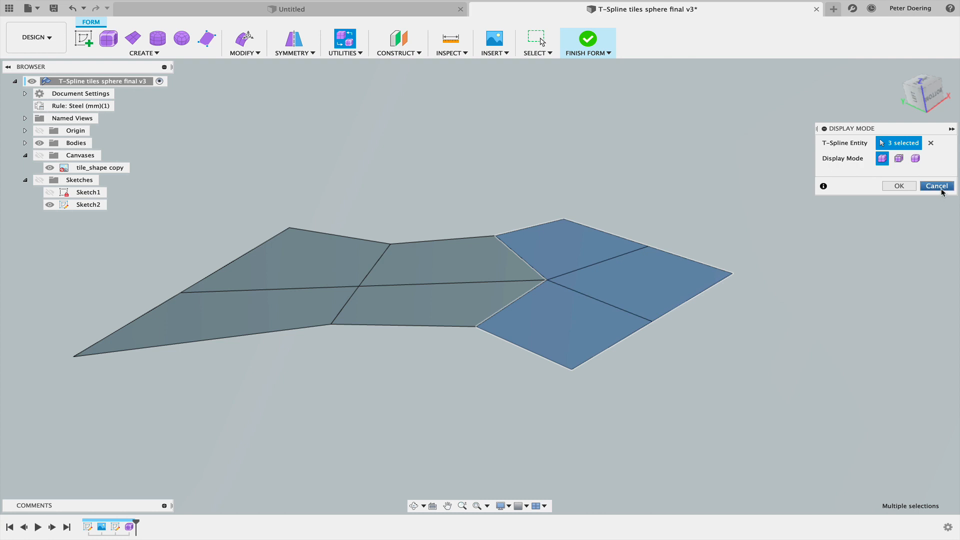
click(939, 189)
right_click(823, 219)
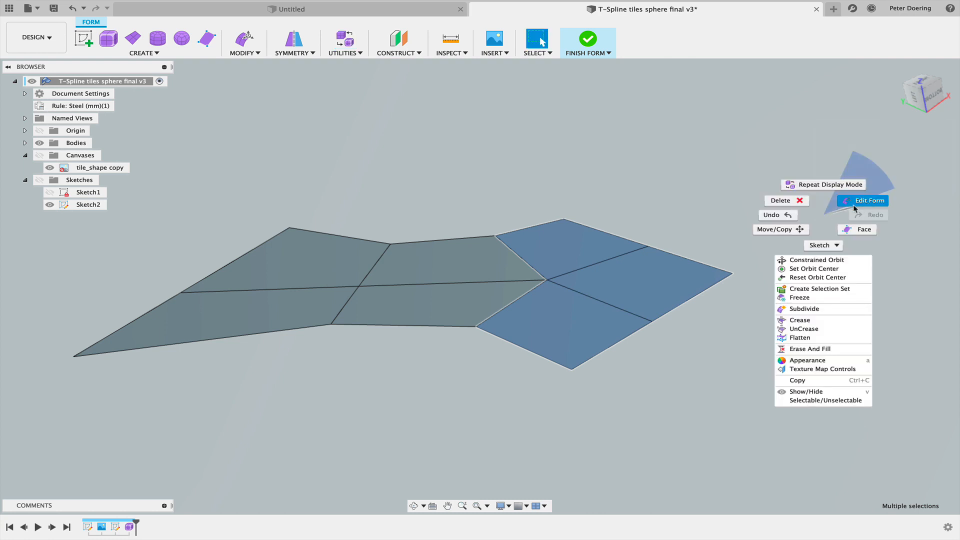
click(870, 200)
drag(579, 258, 580, 218)
shift+middle_drag(644, 189, 603, 215)
drag(579, 220, 578, 210)
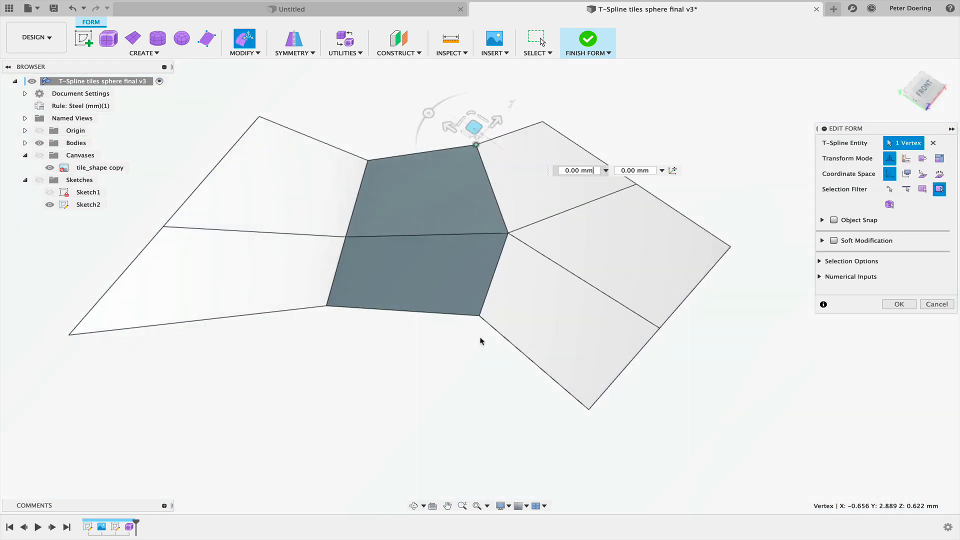
- Lower the two vertices on the curved sides where the three raised faces meet the segment's narrow middle
shift+click(479, 316)
shift+middle_drag(472, 370, 465, 293)
drag(480, 232, 485, 249)
shift+middle_drag(650, 318, 655, 351)
- Raise control points slightly at the segment's tile-centre end and on its outer arm
click(694, 256)
drag(633, 226, 632, 221)
click(349, 304)
drag(347, 274, 348, 261)
shift+middle_drag(510, 356, 515, 346)
- Lower a pair of vertices slightly in the segment's tile-centre half and apply the form edit
click(589, 277)
shift+middle_drag(608, 313, 610, 336)
shift+click(542, 206)
shift+middle_drag(669, 344, 672, 320)
drag(563, 235, 564, 239)
shift+middle_drag(697, 336, 715, 354)
click(899, 305)
- Finish the form to check the converted smooth surface, and reopen it for editing
middle_drag(684, 389, 617, 409)
shift+middle_drag(516, 208, 518, 271)
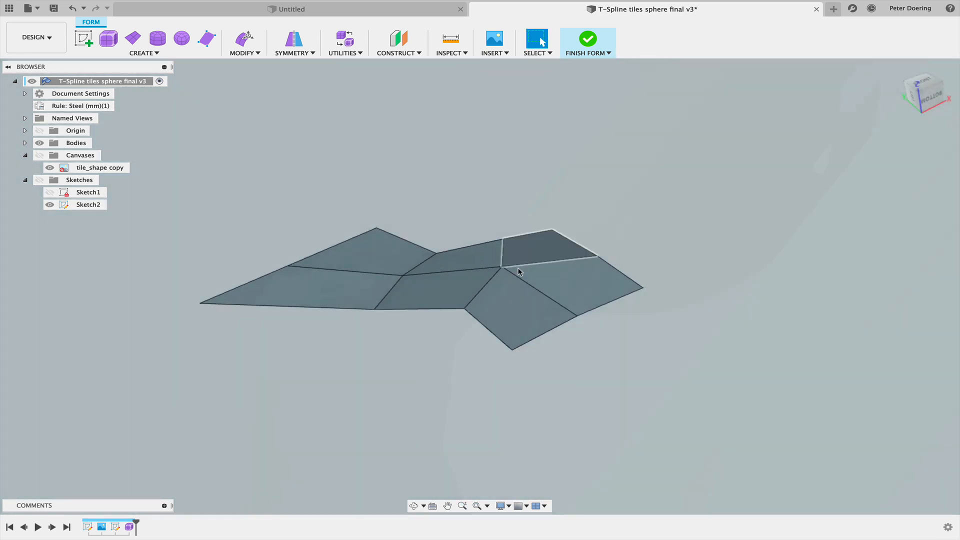
click(598, 52)
mouse_move(617, 208)
shift+middle_down()
mouse_move(631, 153)
mouse_move(604, 216)
shift+middle_up()
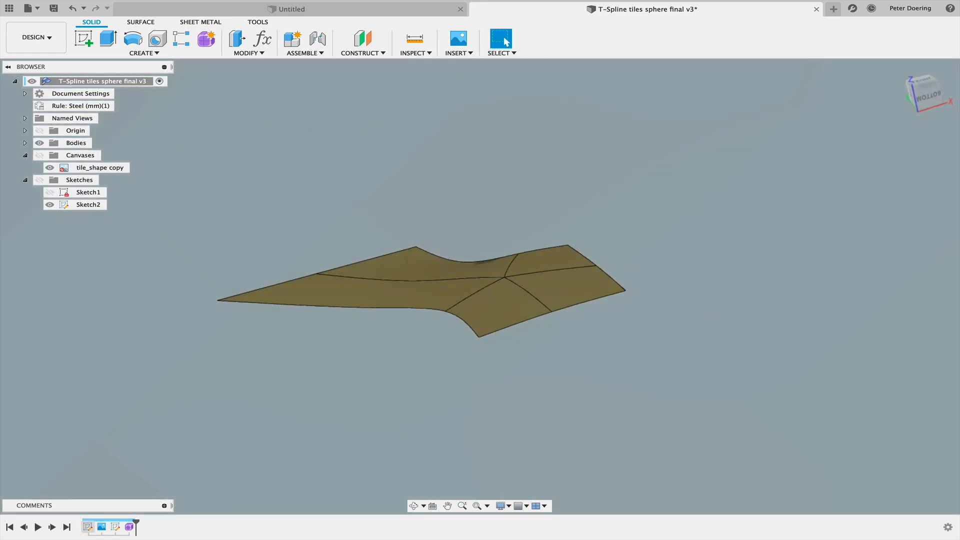
double_click(131, 528)
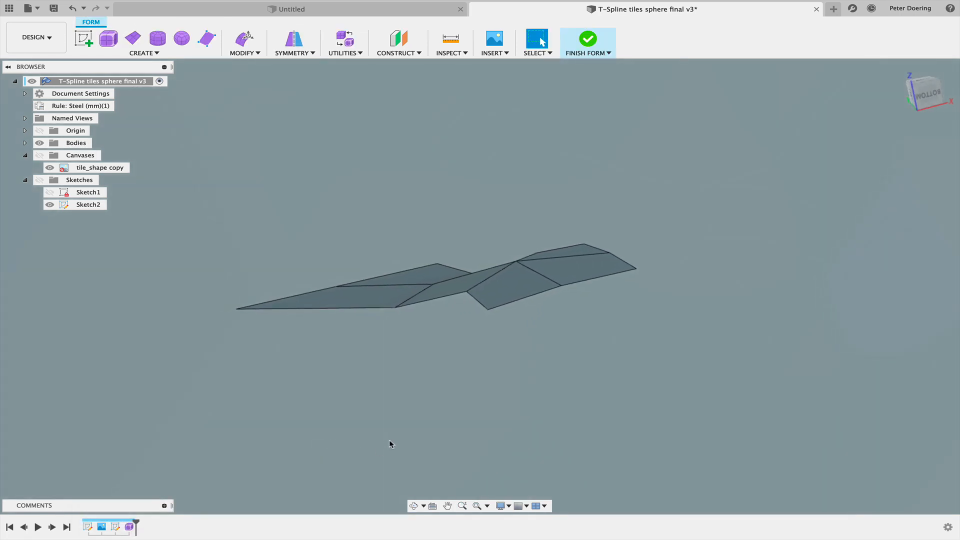
shift+middle_drag(390, 444, 507, 412)
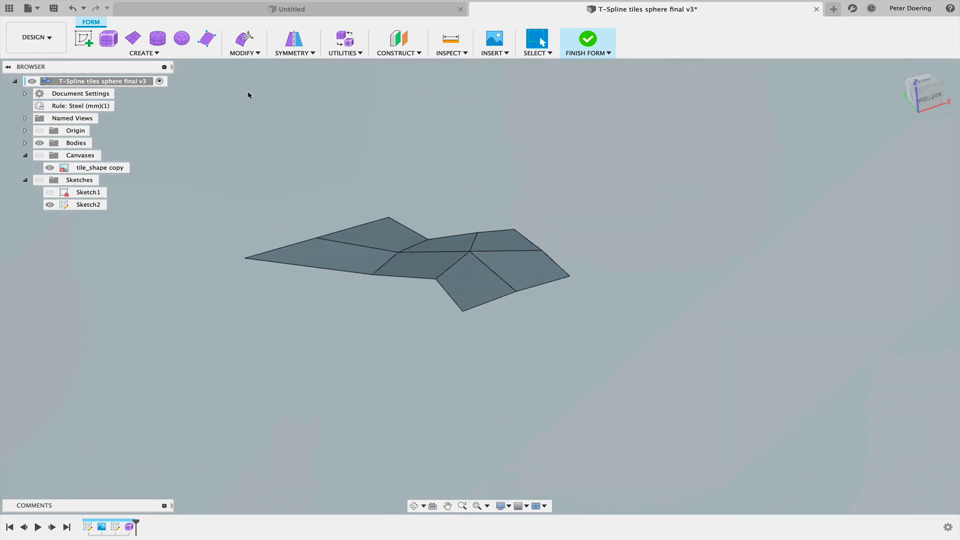
- Duplicate the segment with circular symmetry around the vertical Z axis, welded, with a quantity of 4
click(299, 53)
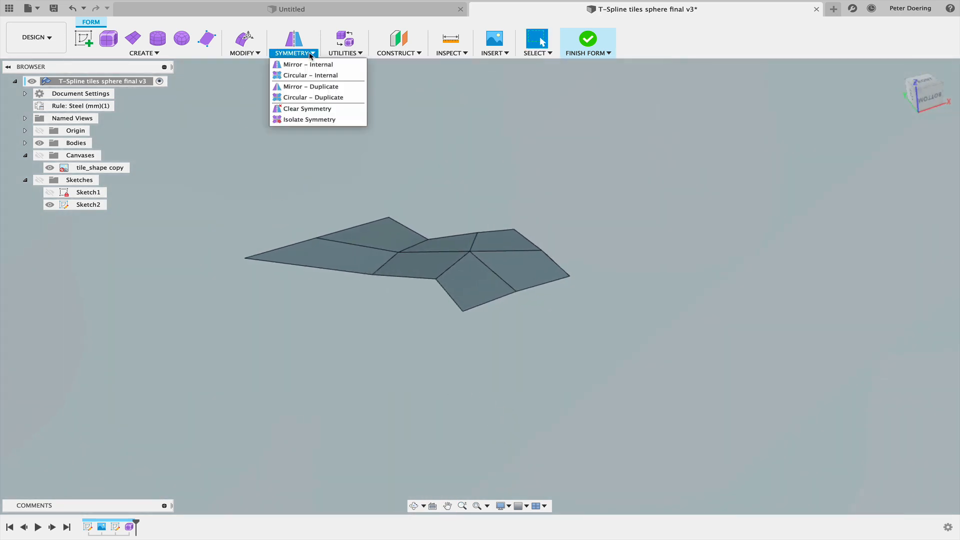
click(303, 98)
click(413, 235)
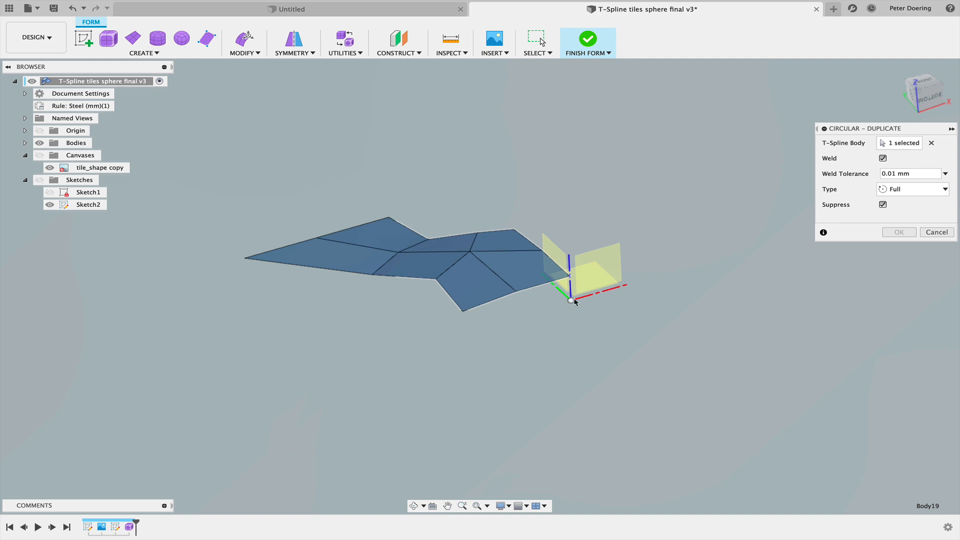
click(569, 263)
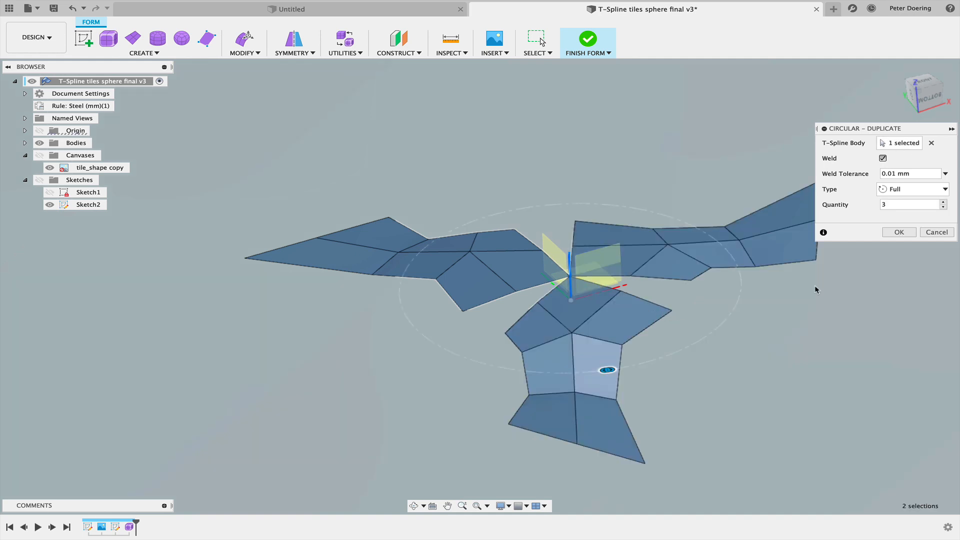
click(942, 203)
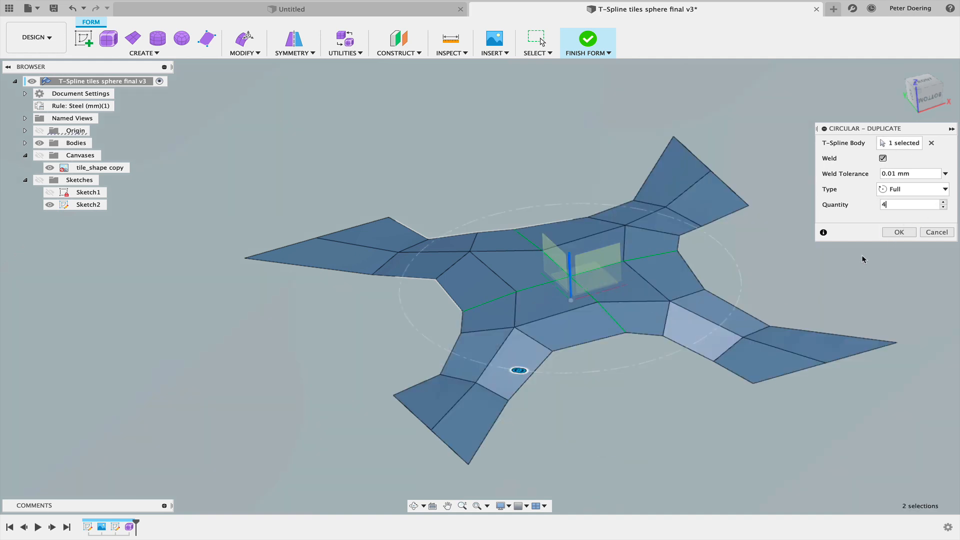
click(897, 232)
shift+middle_drag(625, 325, 557, 291)
shift+middle_drag(456, 239, 346, 159)
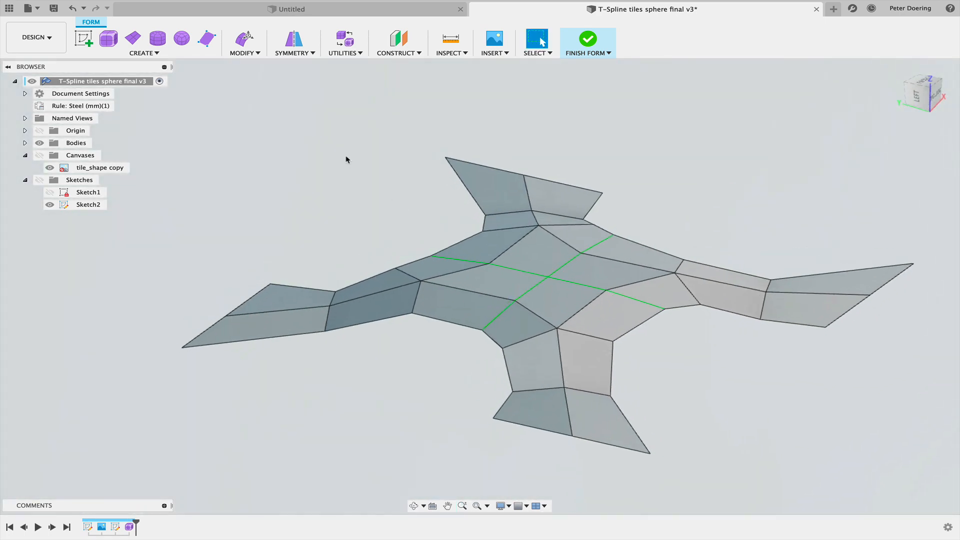
- Move the whole tile body slightly upward along Z with Edit Form
click(544, 272)
right_click(751, 186)
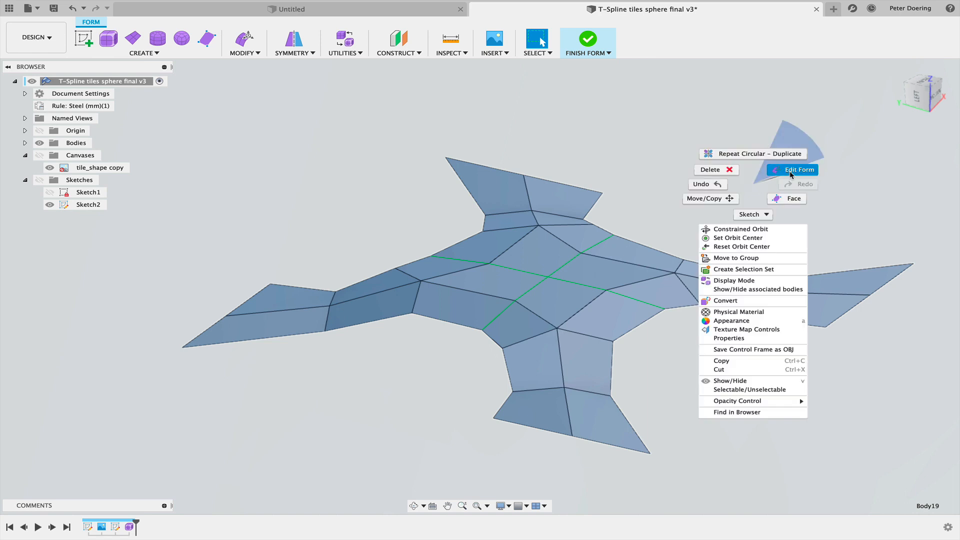
click(790, 171)
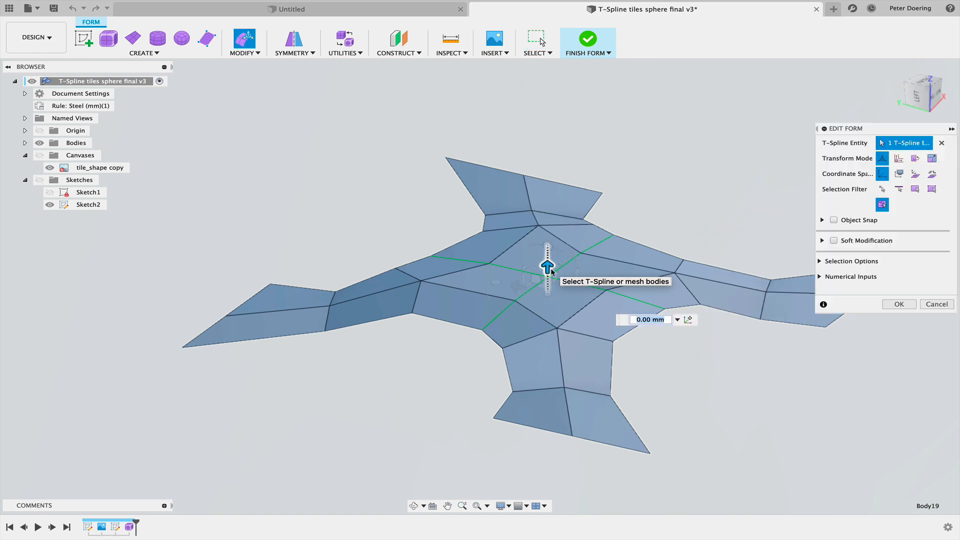
drag(551, 271, 551, 268)
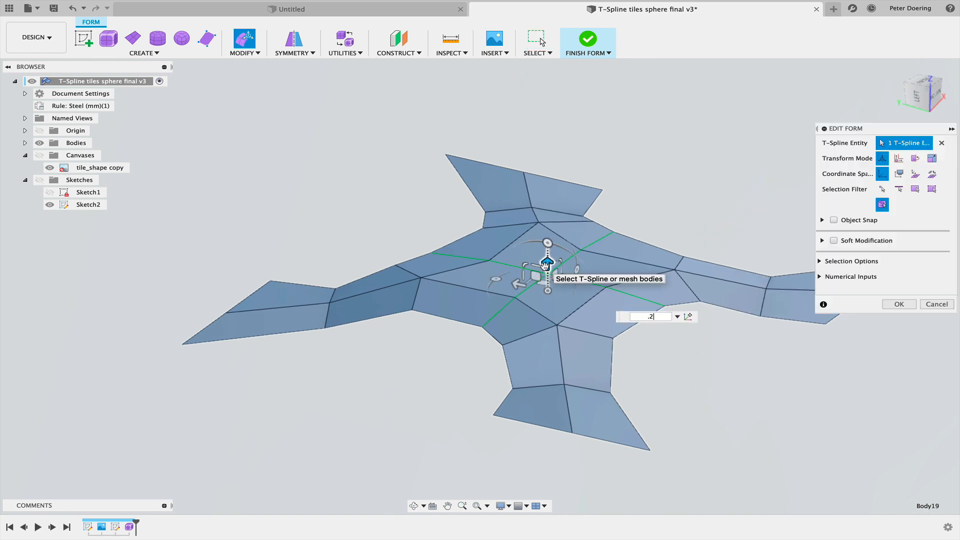
key(Return)
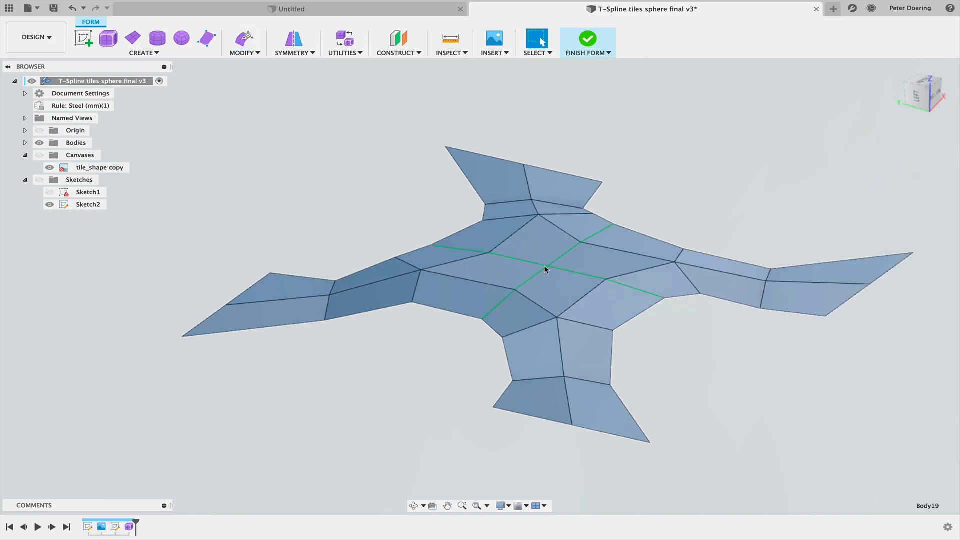
- Copy and paste the tile body, moving the copy -0.5 mm along Z
key(m)
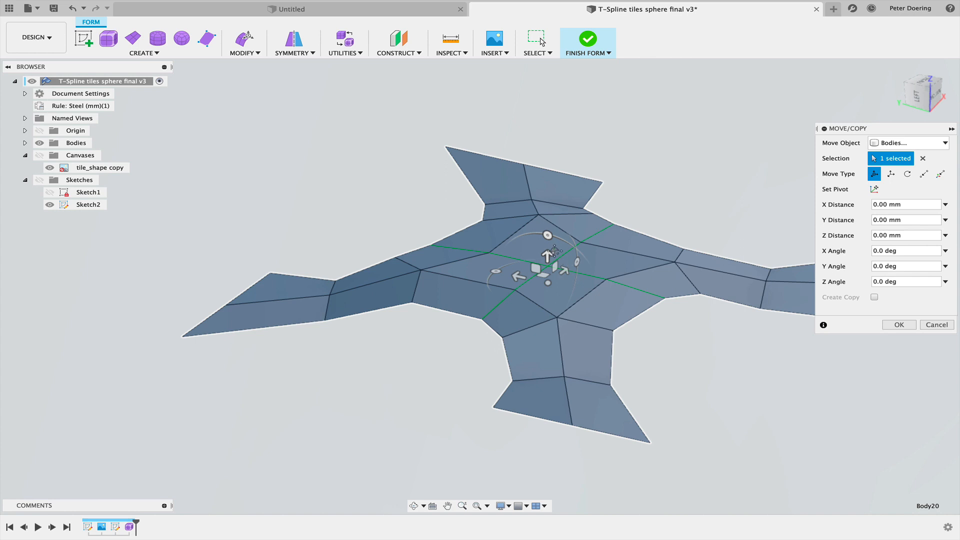
middle_drag(563, 257, 508, 222)
drag(491, 225, 492, 225)
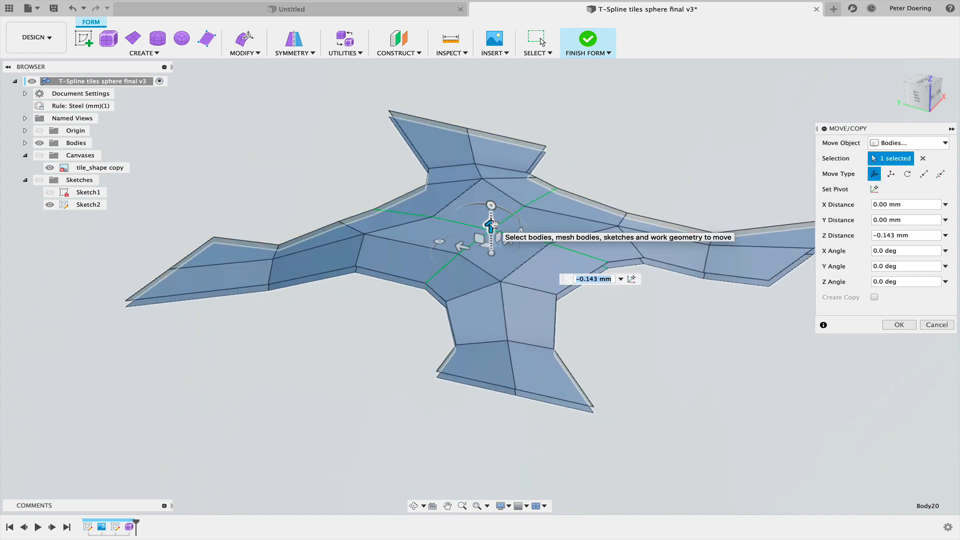
text(-.5)
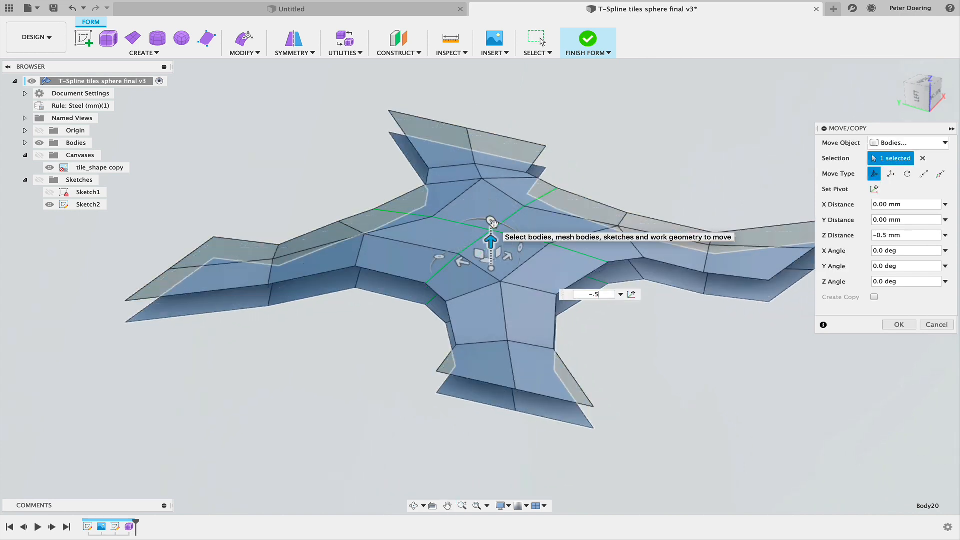
key(Return)
shift+middle_drag(457, 384, 498, 388)
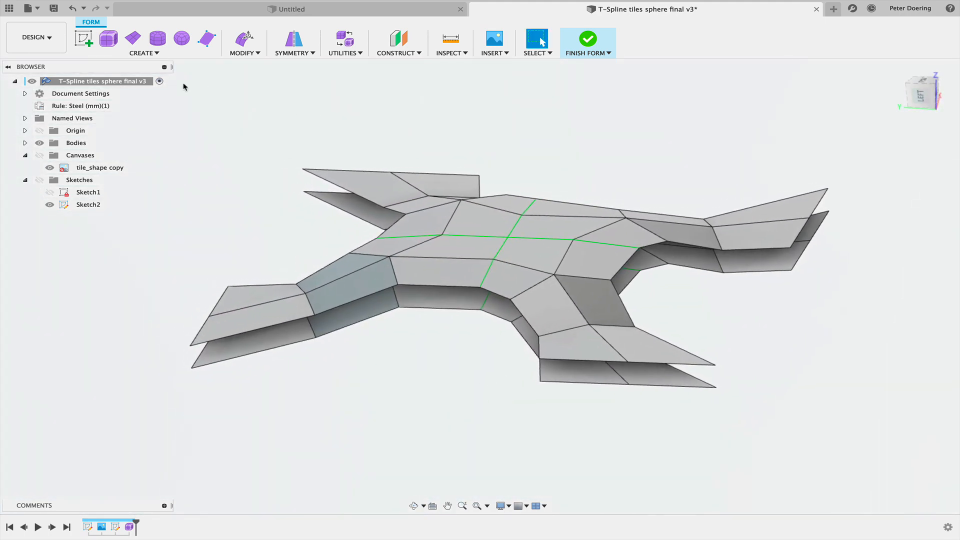
- Bridge the curved side edge chain of the upper tile body to the matching chain of the lower body, using 1 face
click(240, 54)
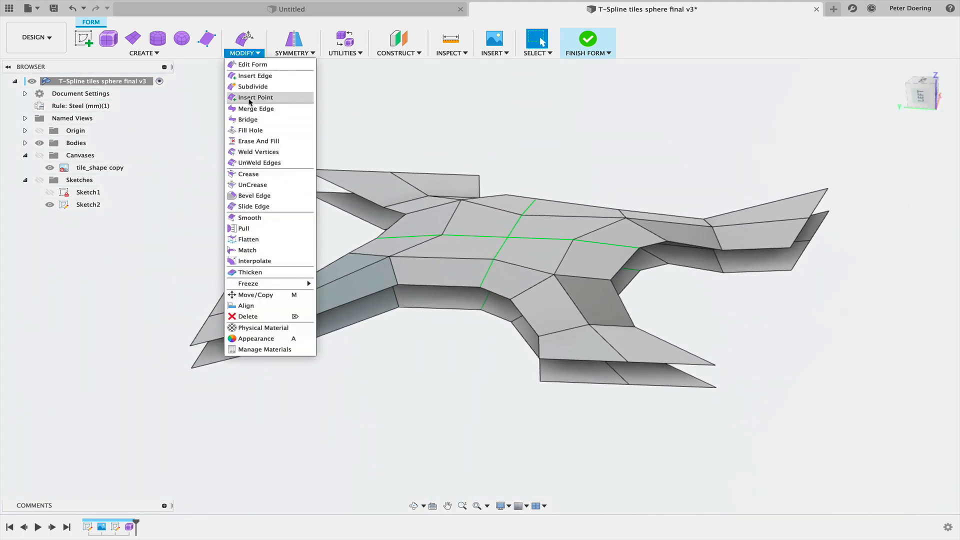
click(247, 122)
double_click(271, 328)
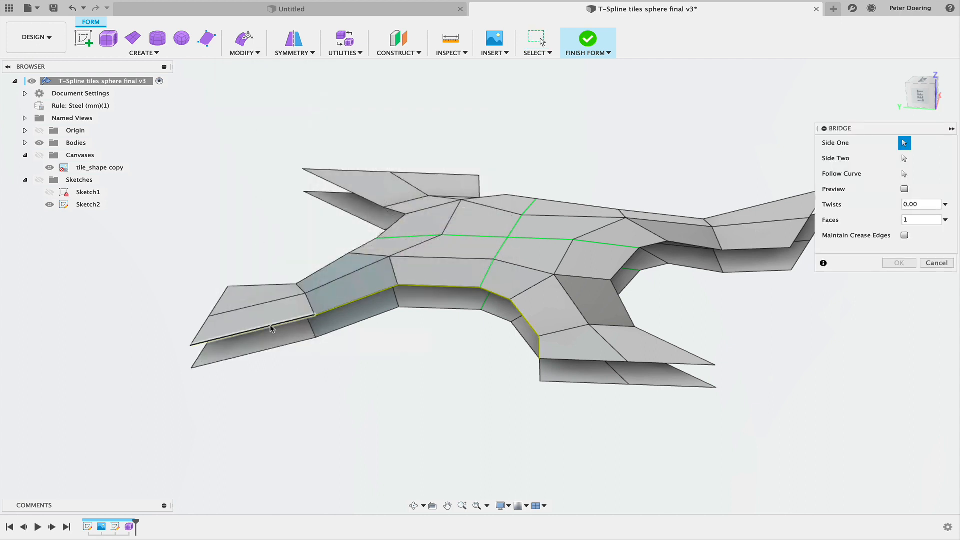
click(904, 158)
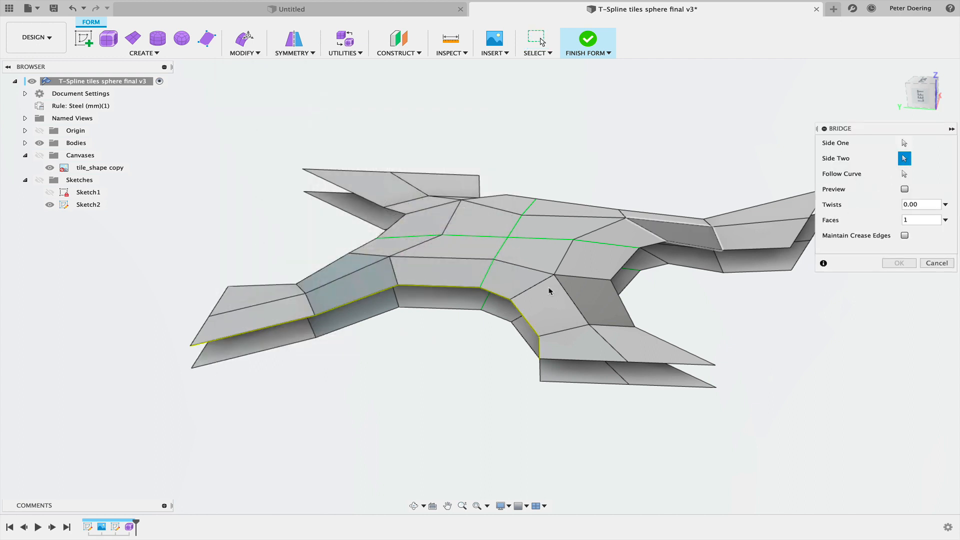
double_click(298, 342)
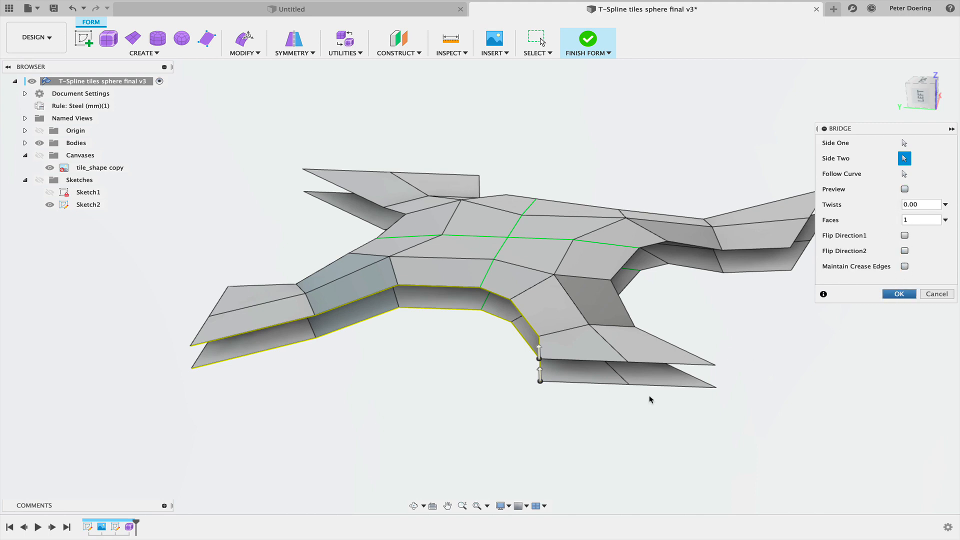
key(Return)
shift+middle_drag(504, 420, 519, 404)
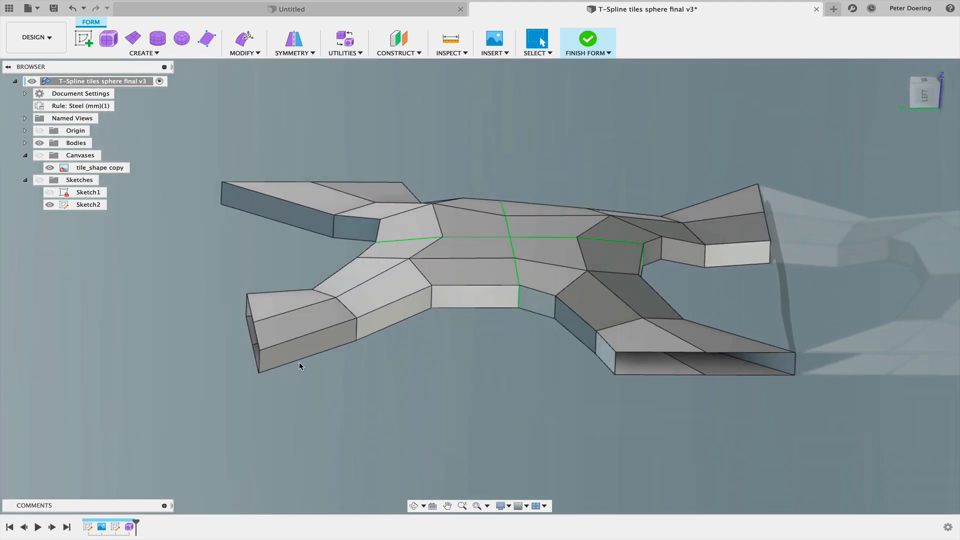
- Delete the outermost bridge face along the side of the tile's arm
click(300, 353)
click(357, 431)
mouse_move(387, 439)
shift+middle_down()
mouse_move(407, 463)
mouse_move(388, 458)
mouse_move(393, 437)
mouse_move(381, 439)
mouse_move(388, 467)
mouse_move(351, 454)
mouse_move(338, 429)
mouse_move(332, 433)
mouse_move(399, 434)
shift+middle_up()
shift+middle_drag(451, 344, 467, 384)
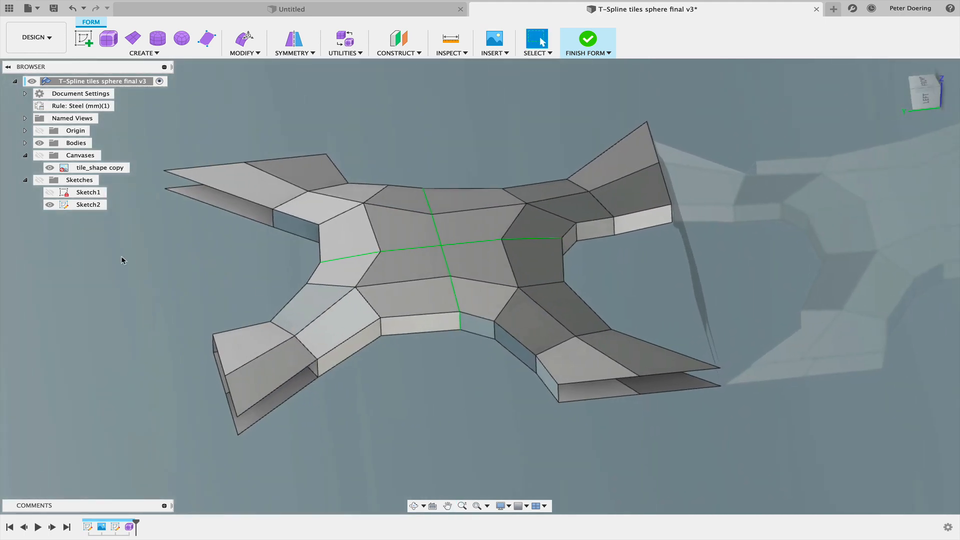
- Show Sketch2 over the form and pick out the line along the tile's outer boundary
click(49, 205)
mouse_move(124, 272)
shift+middle_down()
mouse_move(161, 279)
mouse_move(207, 234)
shift+middle_up()
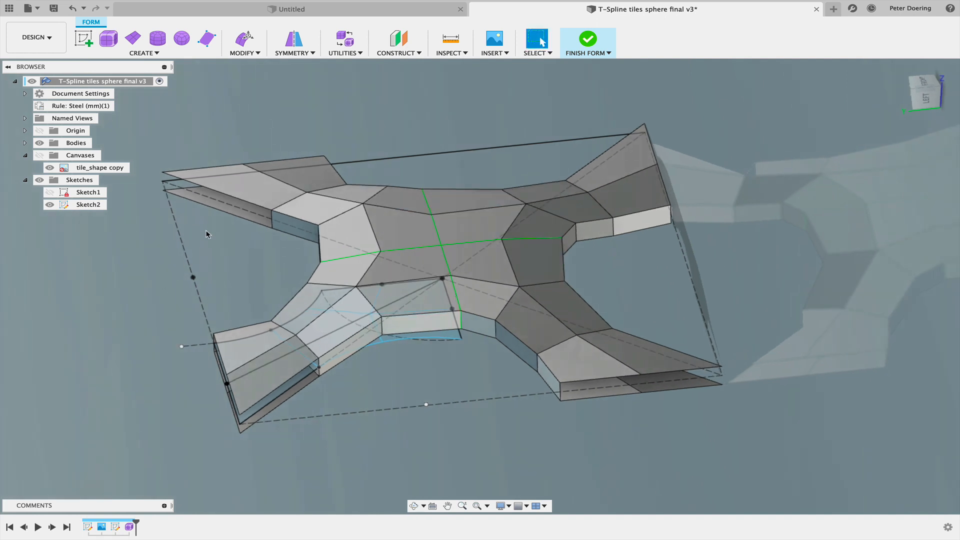
click(390, 168)
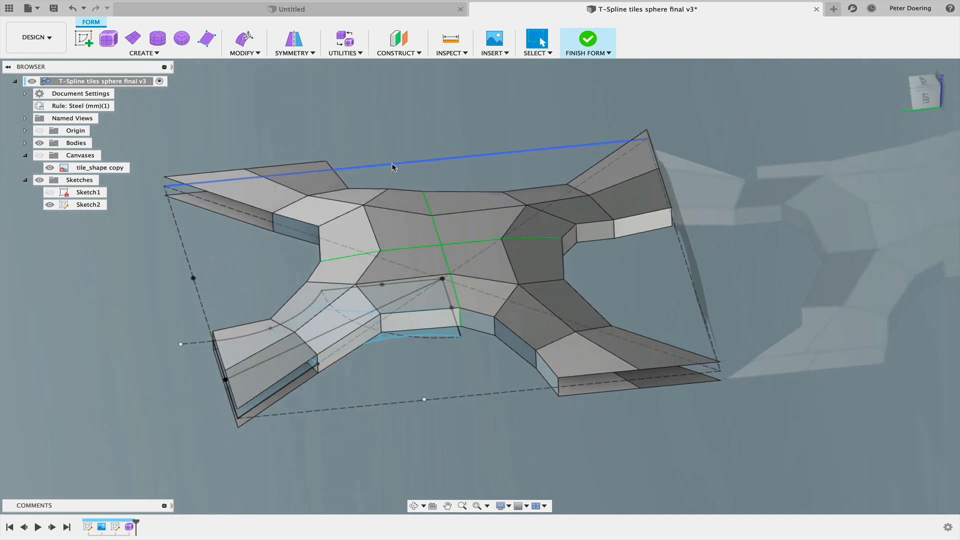
mouse_move(396, 176)
shift+middle_down()
mouse_move(388, 164)
mouse_move(407, 172)
shift+middle_up()
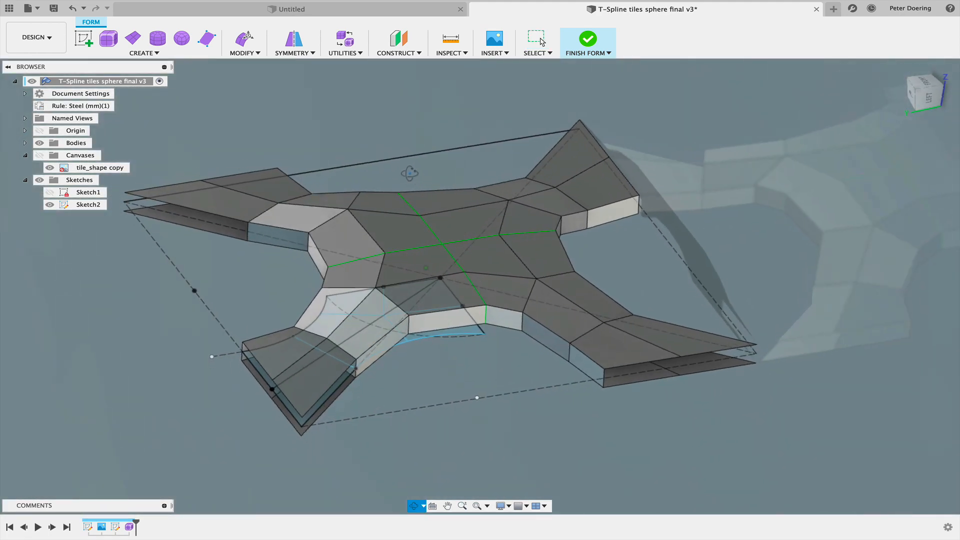
- Create a construction axis through Sketch2's dashed diagonal between opposite arm tips, and hide all sketches
click(452, 53)
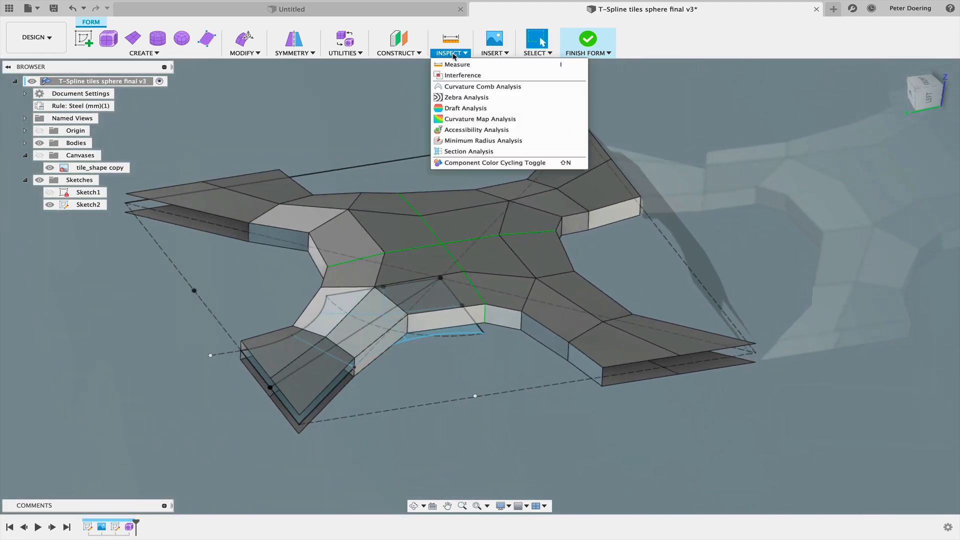
click(395, 53)
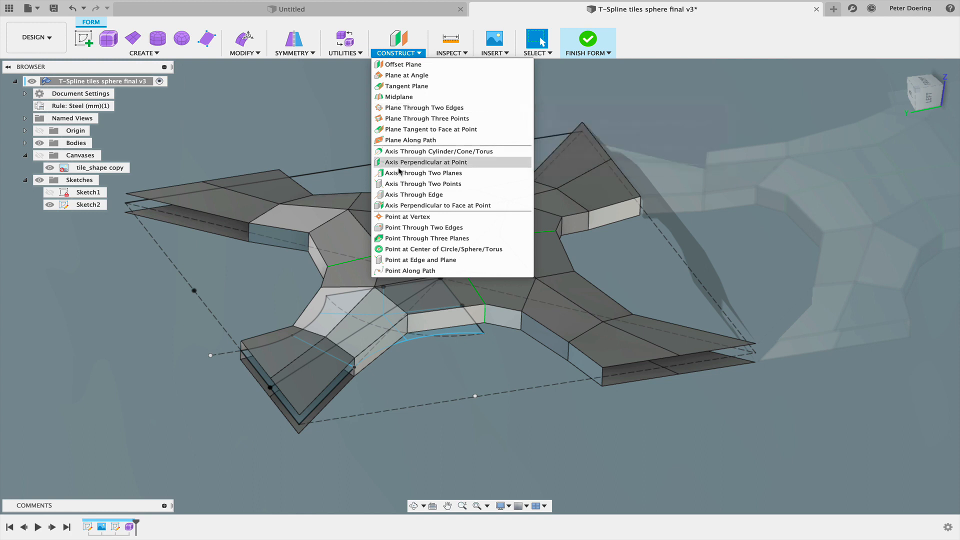
click(404, 195)
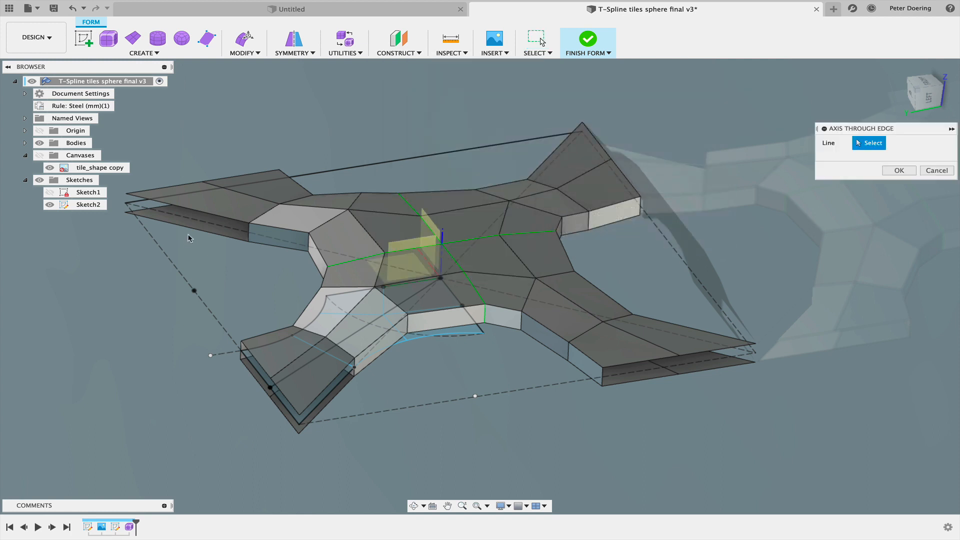
click(194, 222)
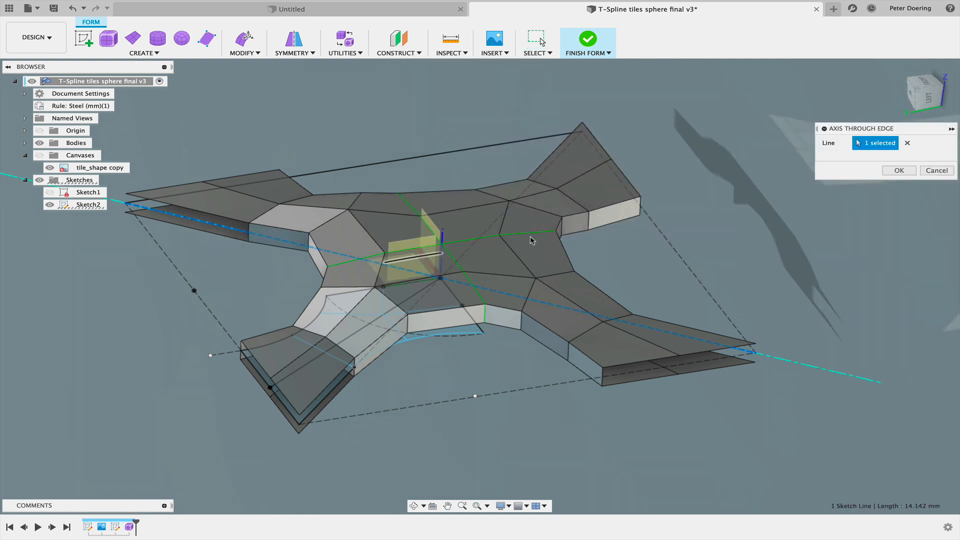
click(899, 171)
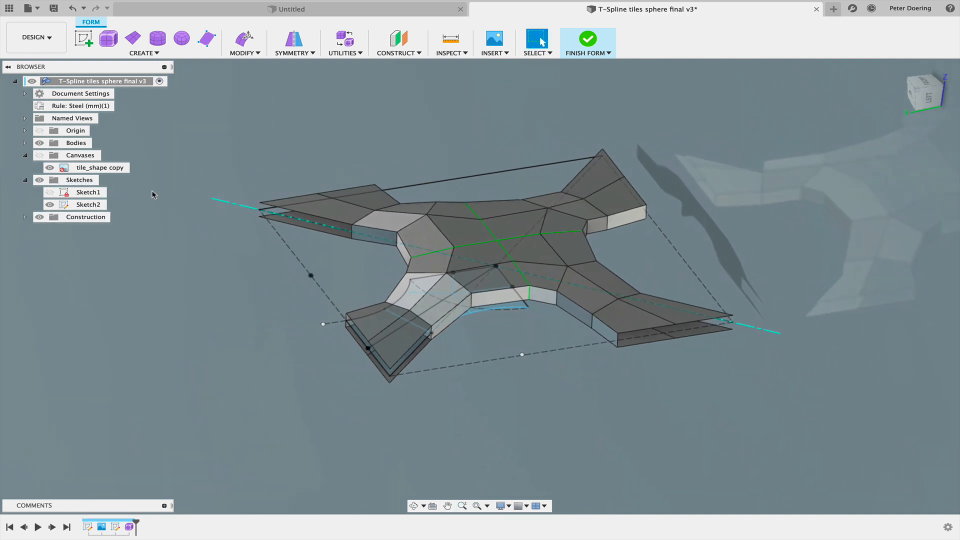
click(40, 180)
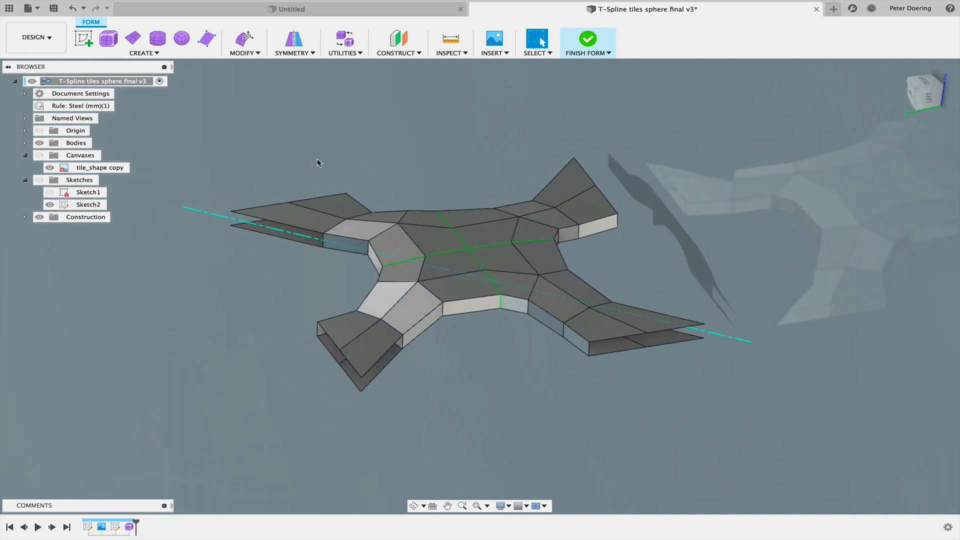
- Circularly duplicate the tile body around the new diagonal axis with a quantity of 2
click(292, 53)
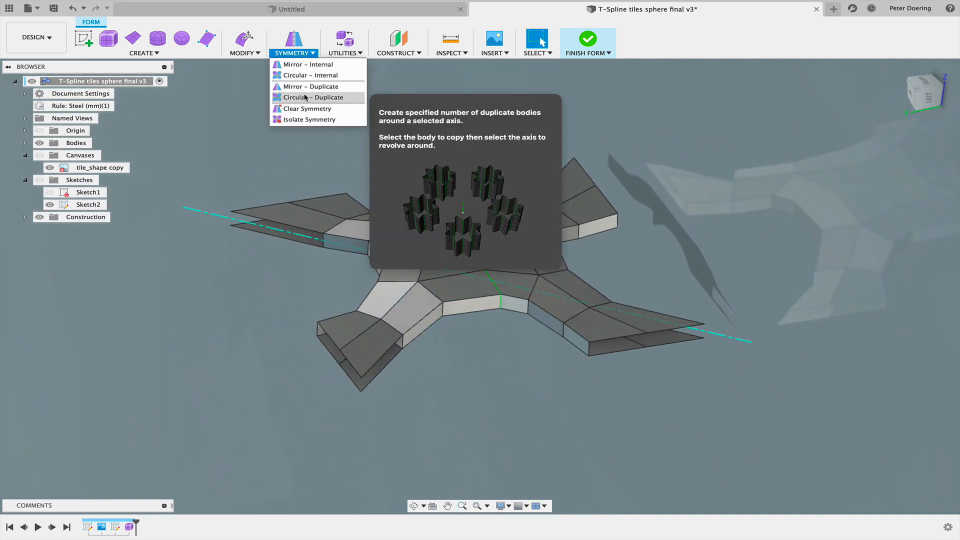
click(320, 99)
click(440, 229)
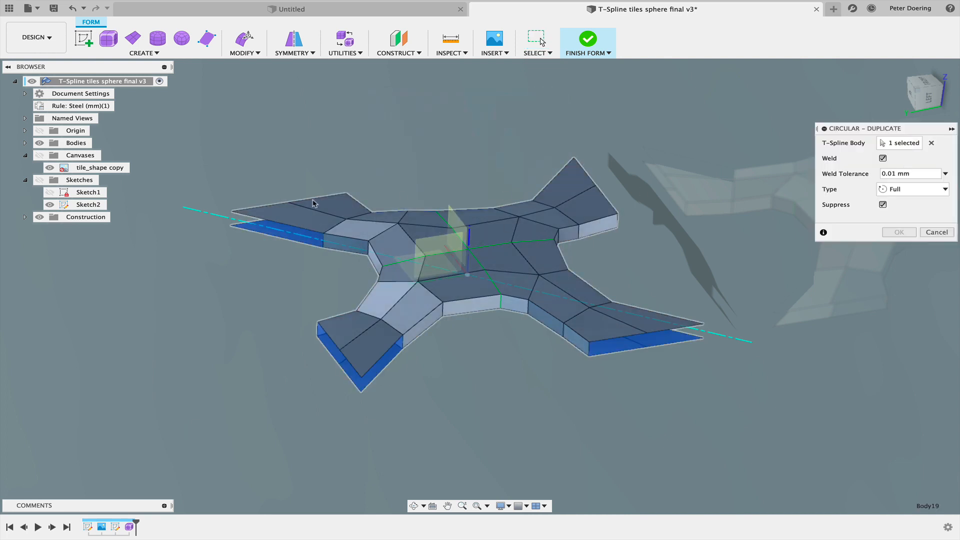
click(214, 217)
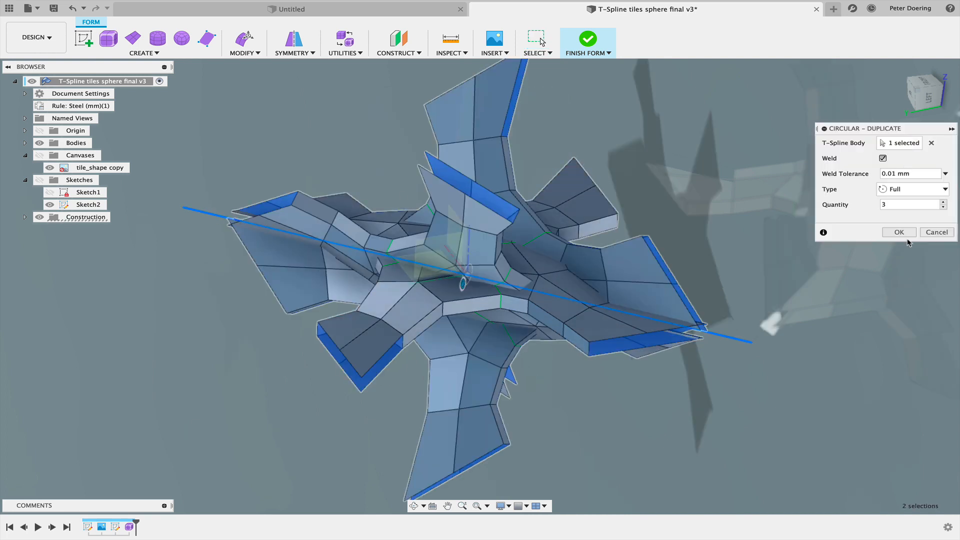
click(943, 208)
click(898, 231)
shift+middle_drag(632, 319, 634, 366)
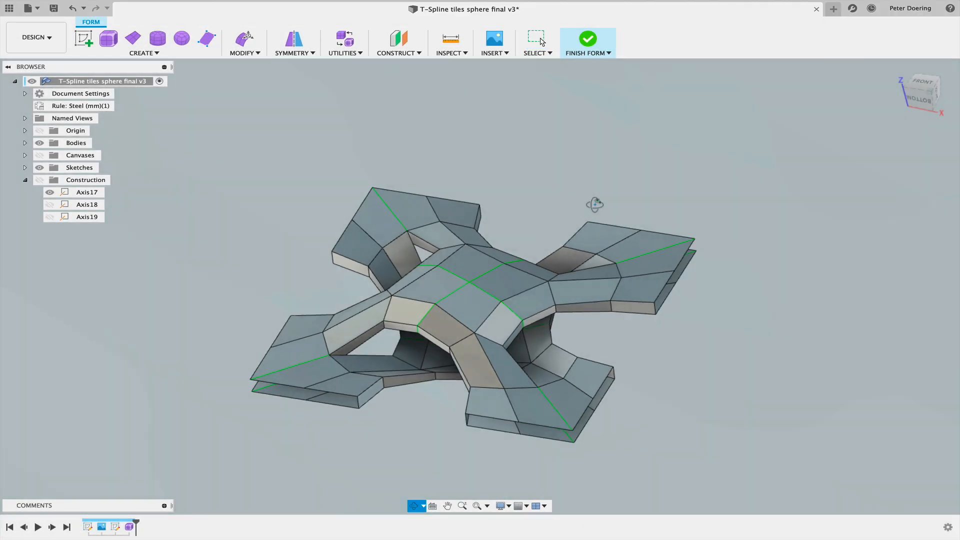
- Switch the T-spline form to the smooth display mode
shift+middle_drag(595, 203, 669, 354)
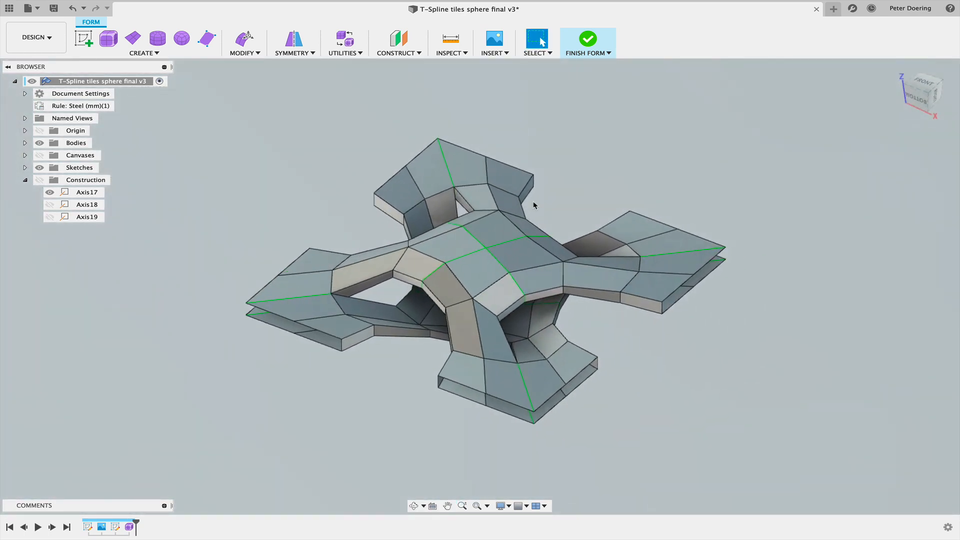
click(345, 38)
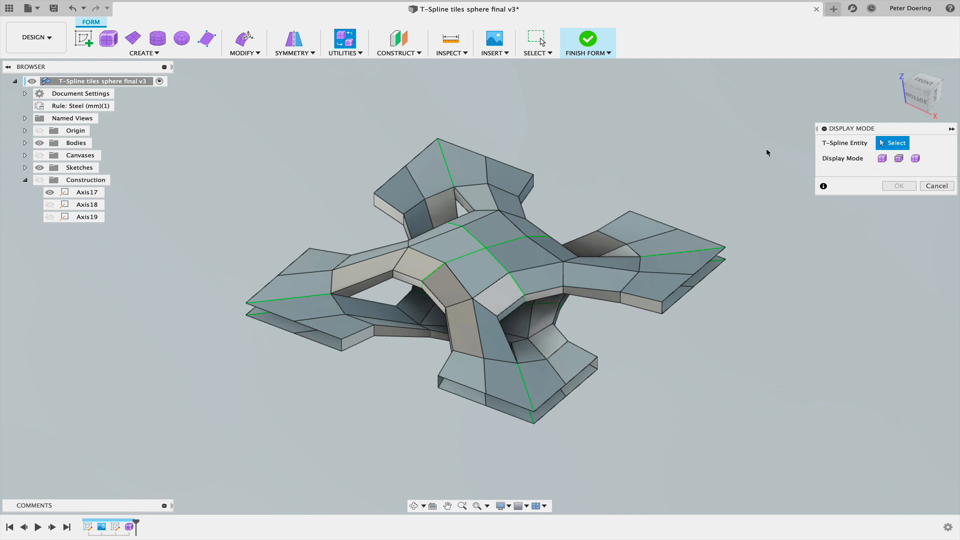
click(915, 158)
shift+middle_drag(707, 205, 740, 192)
middle_drag(662, 287, 522, 172)
click(895, 186)
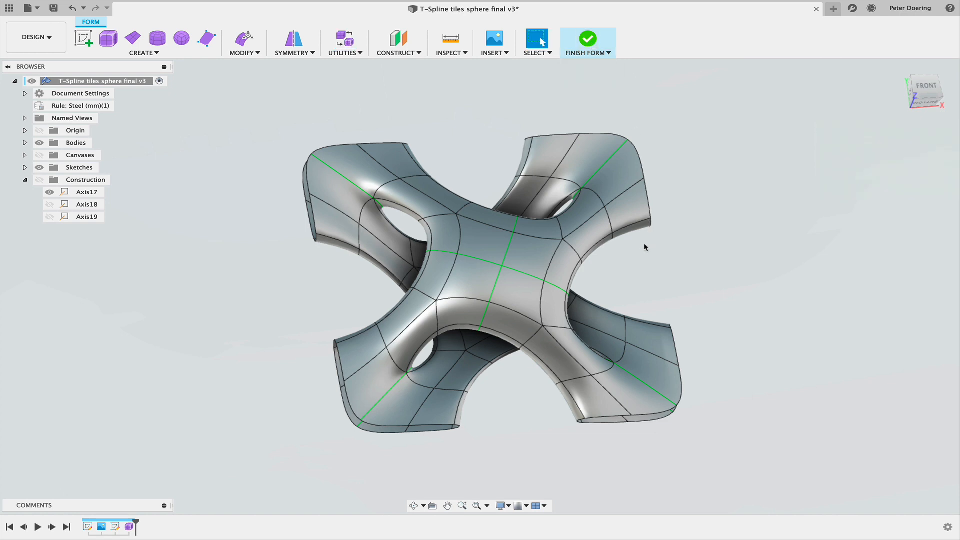
- Finish the form to view the resulting solid body, and reopen the form for editing
shift+middle_drag(482, 361, 484, 370)
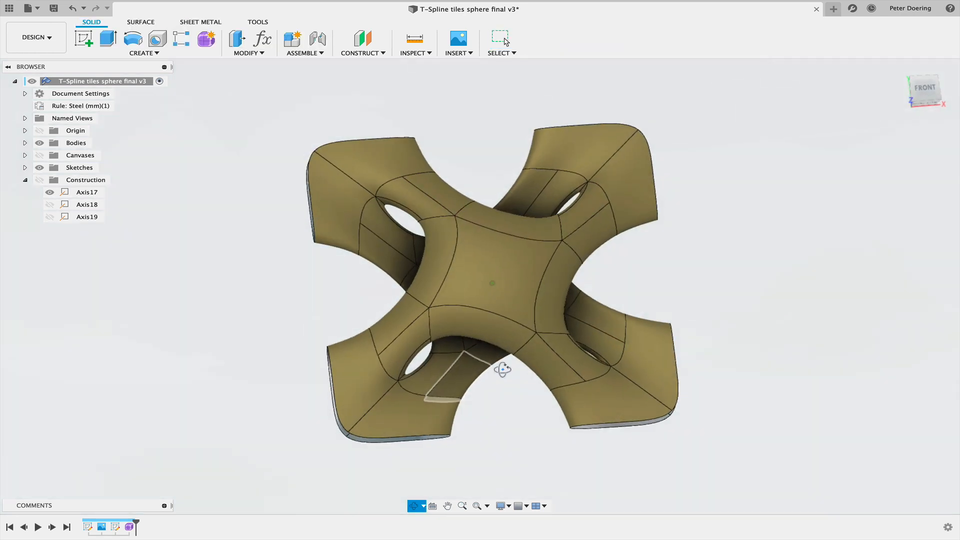
scroll(715, 273, down, 3)
mouse_move(715, 272)
shift+middle_down()
mouse_move(660, 306)
mouse_move(644, 188)
shift+middle_up()
double_click(129, 527)
- Examine the smooth double-layer tile from several angles, including its open arm ends and the gaps between the layers
shift+middle_drag(210, 454, 402, 384)
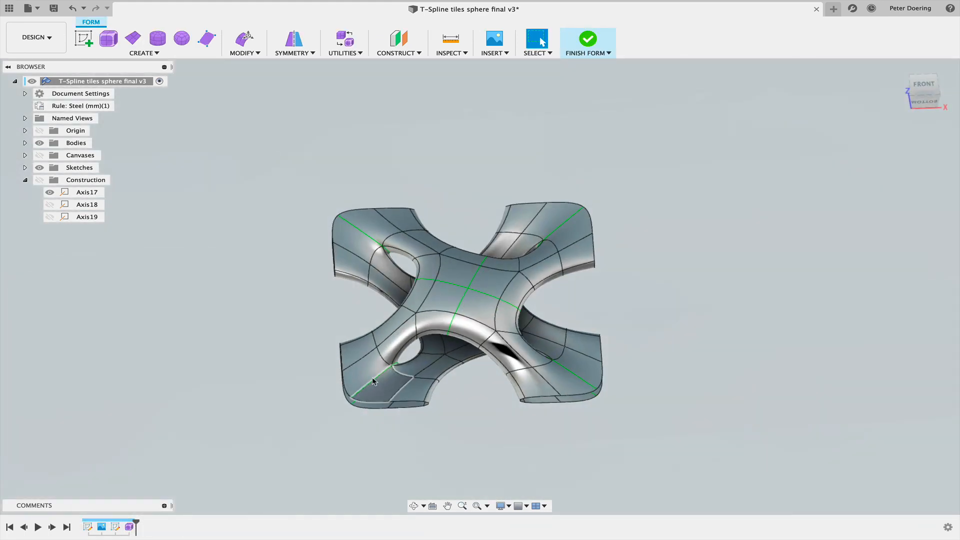
scroll(571, 409, up, 5)
shift+middle_drag(514, 465, 480, 438)
scroll(557, 342, down, 5)
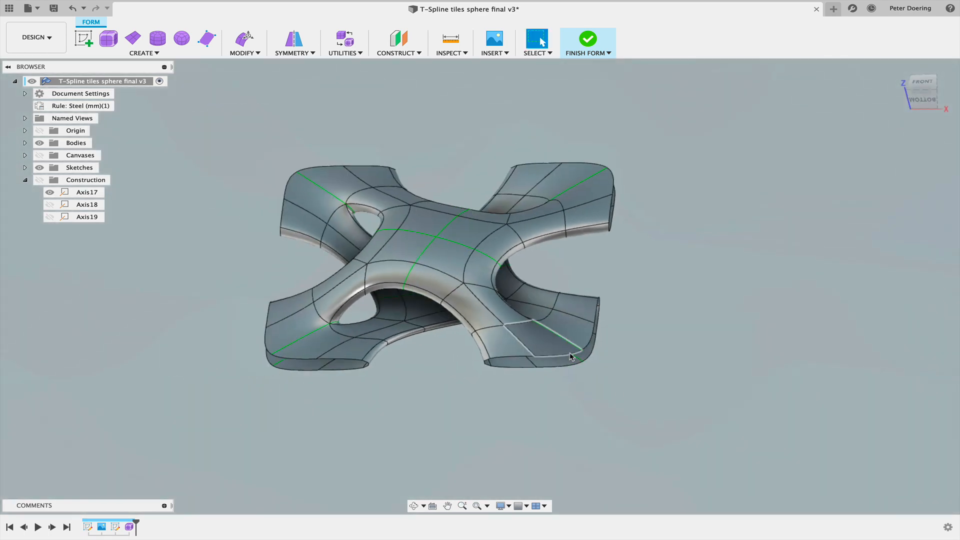
shift+middle_drag(452, 400, 416, 400)
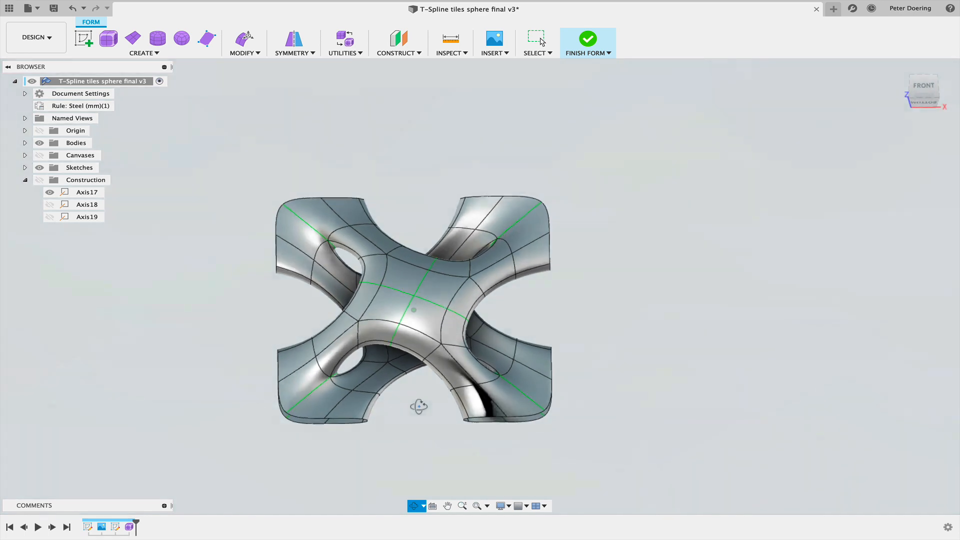
scroll(405, 139, down, 2)
middle_drag(335, 160, 263, 178)
shift+middle_drag(331, 373, 332, 332)
middle_drag(511, 361, 515, 332)
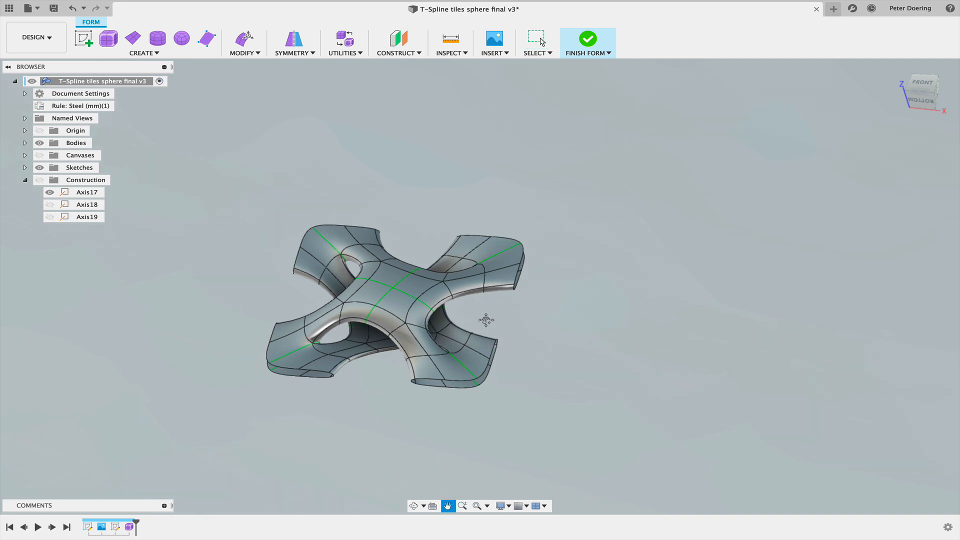
scroll(487, 319, up, 3)
scroll(494, 337, up, 2)
middle_drag(495, 336, 528, 322)
scroll(563, 331, down, 2)
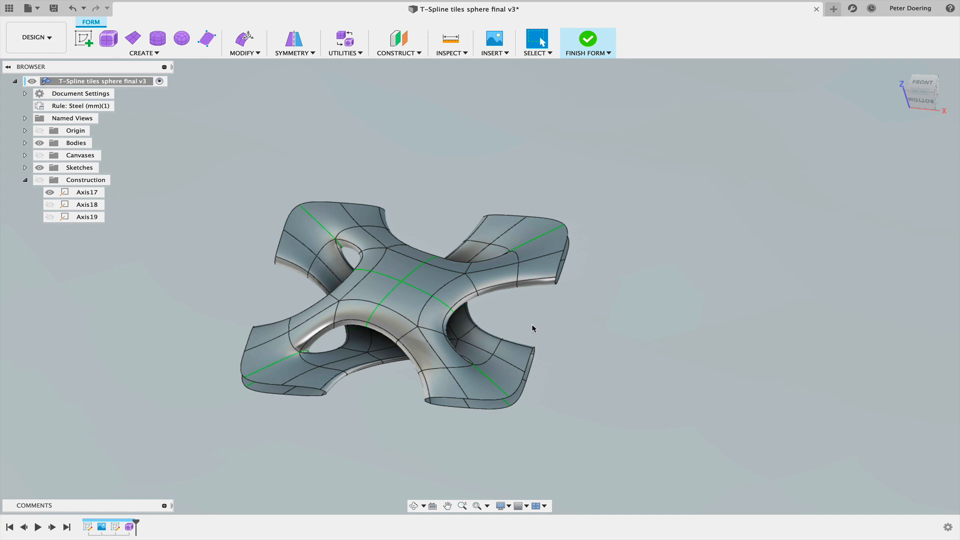
shift+middle_drag(529, 330, 526, 330)
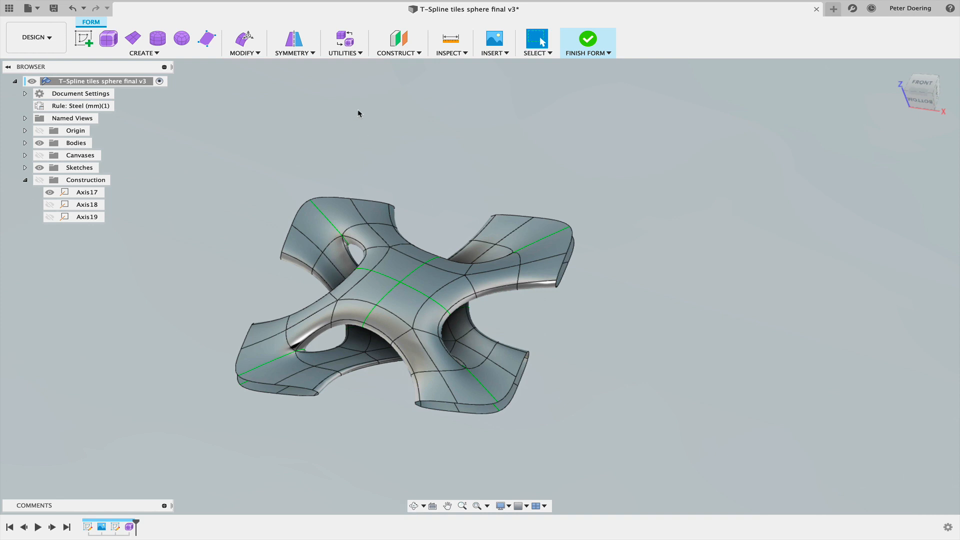
- Switch the T-spline form back to the box display mode
click(336, 48)
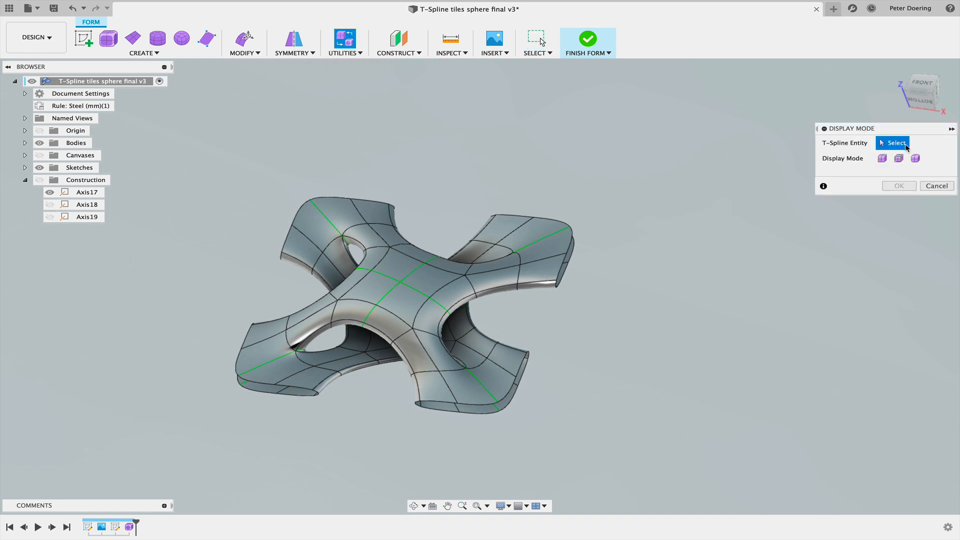
click(882, 158)
shift+middle_drag(606, 250, 661, 253)
key(Return)
shift+middle_drag(745, 220, 677, 261)
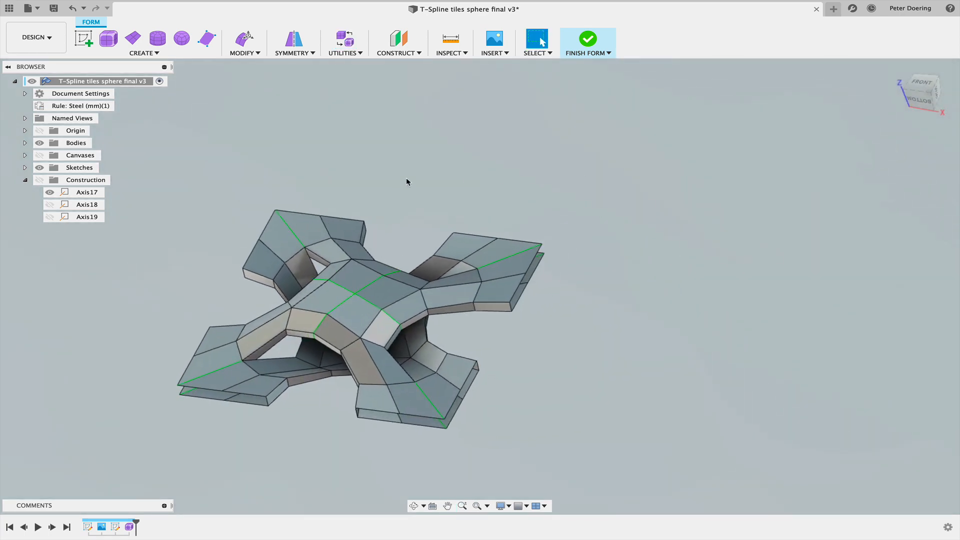
- Show Axis18, Axis19 and the Construction folder, and bring the tip of the tile's arm into close view
shift+middle_drag(313, 176, 330, 183)
scroll(366, 177, up, 5)
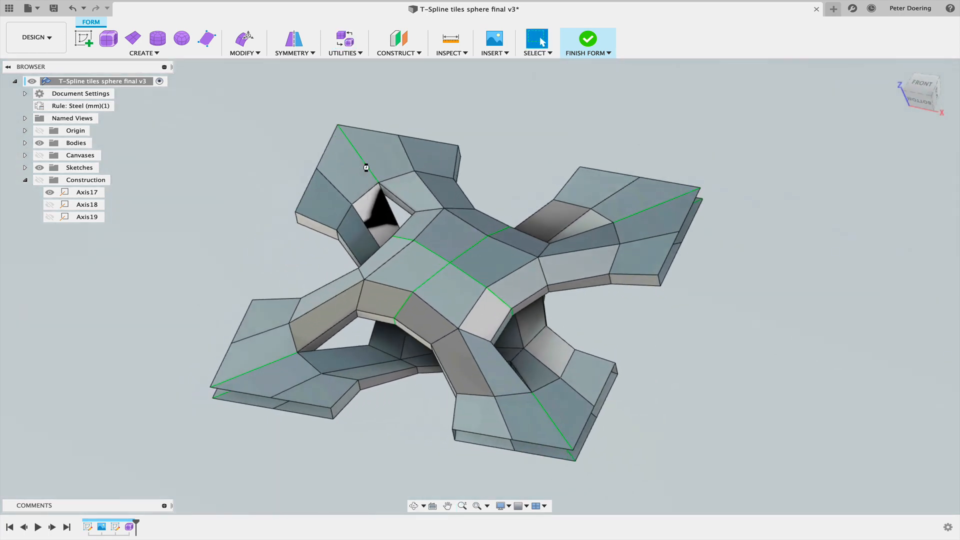
scroll(363, 155, down, 3)
middle_drag(364, 155, 322, 207)
shift+middle_drag(338, 254, 346, 246)
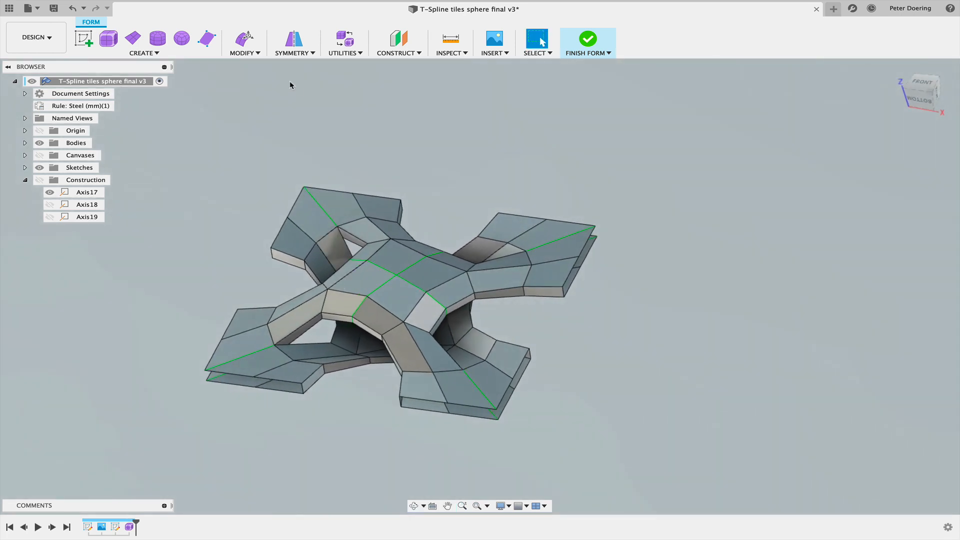
middle_drag(428, 147, 410, 154)
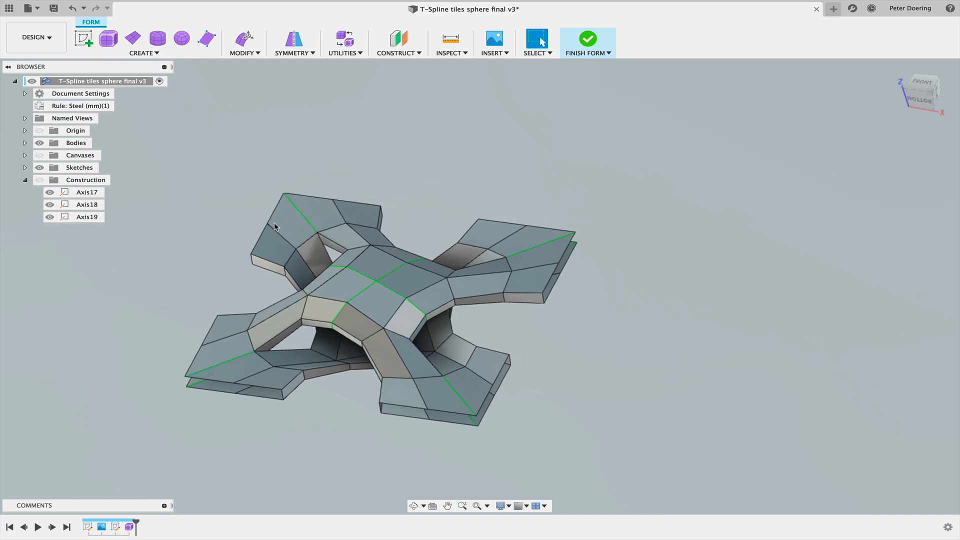
shift+middle_drag(286, 209, 470, 360)
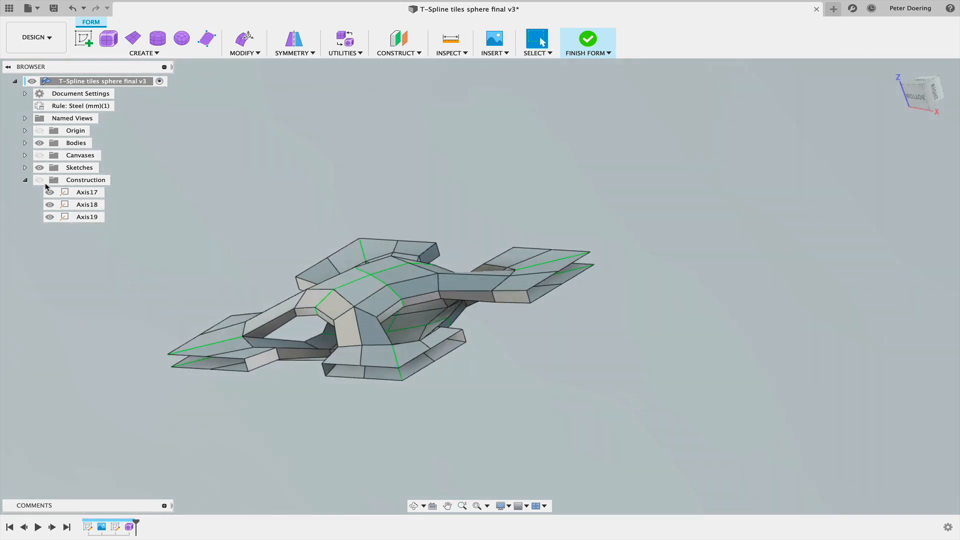
scroll(592, 265, up, 5)
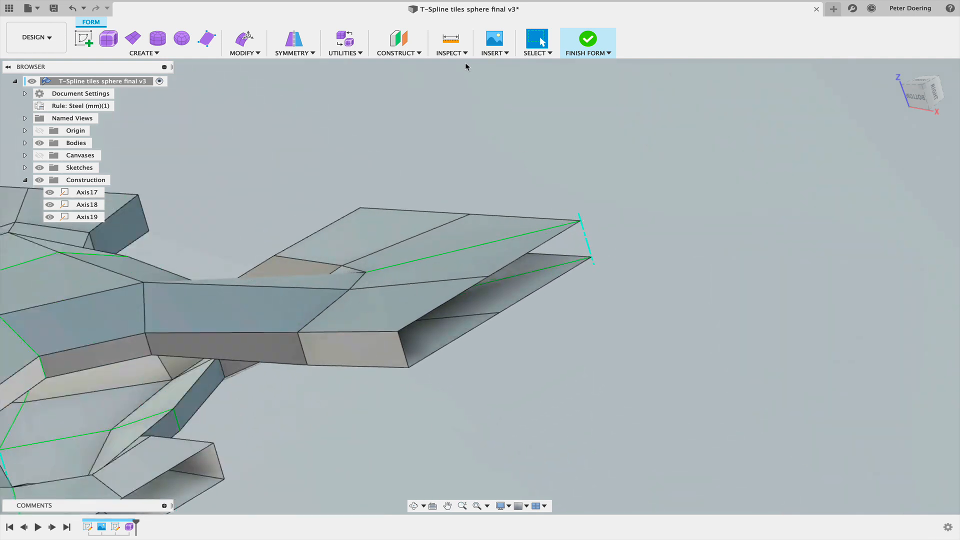
- Examine the axis at the arm's tip and the separate axis standing away from the tile
click(398, 52)
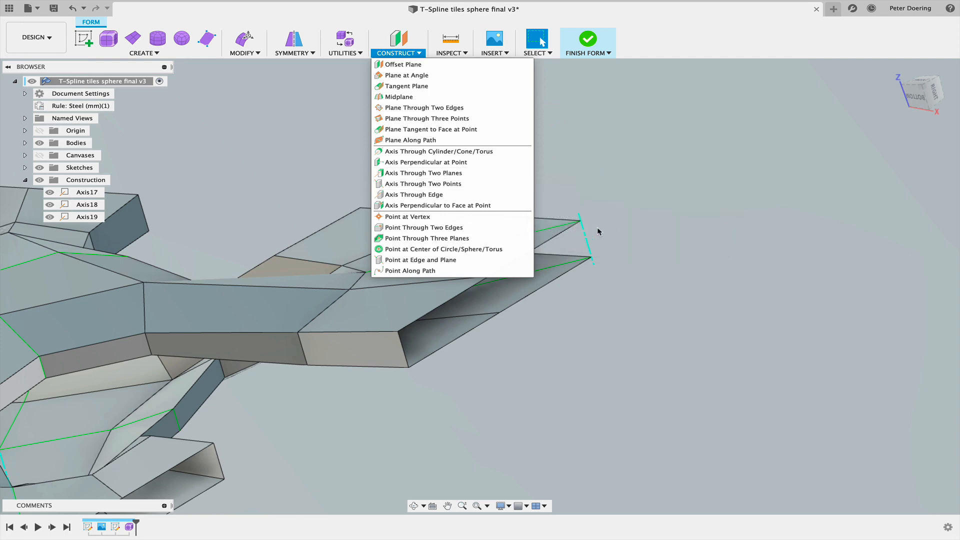
click(631, 236)
scroll(623, 265, down, 6)
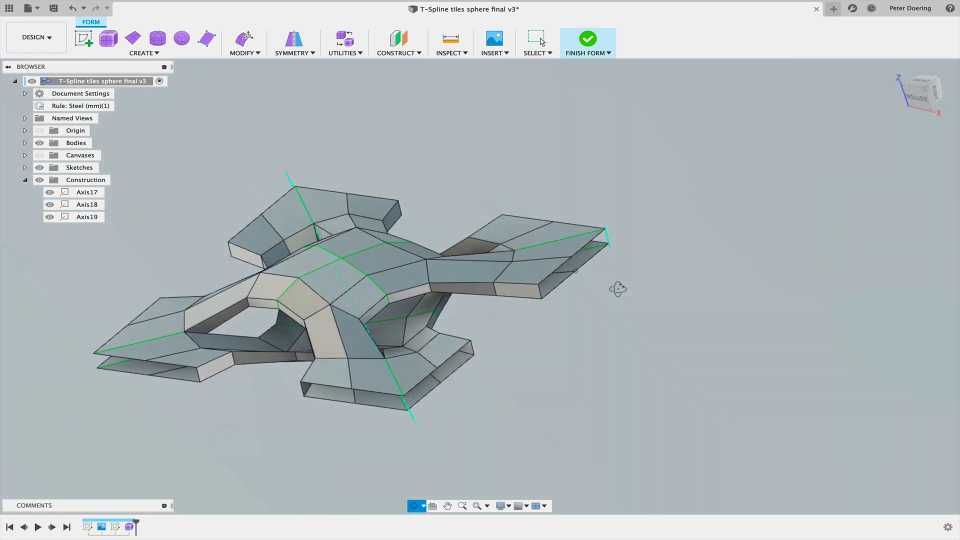
scroll(616, 294, down, 3)
middle_drag(542, 348, 542, 326)
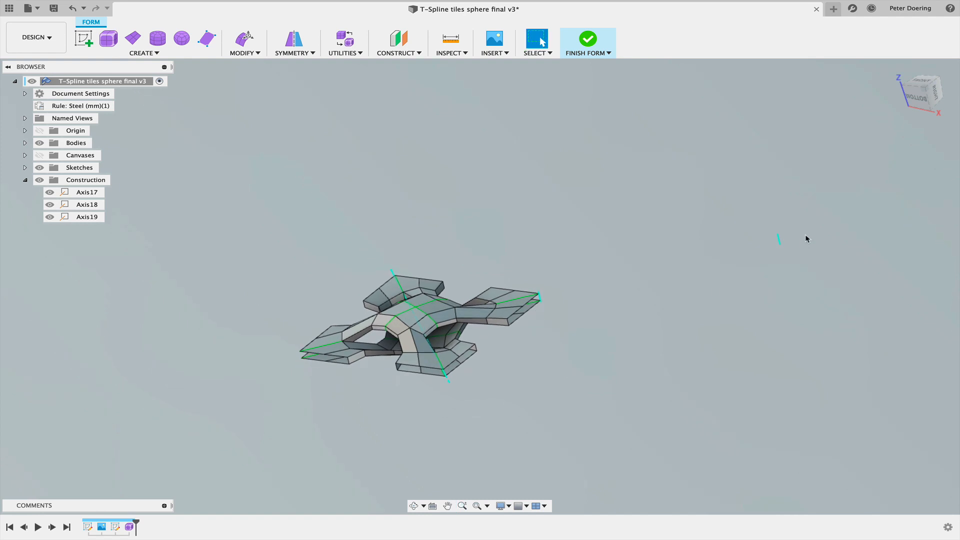
shift+middle_drag(772, 248, 411, 223)
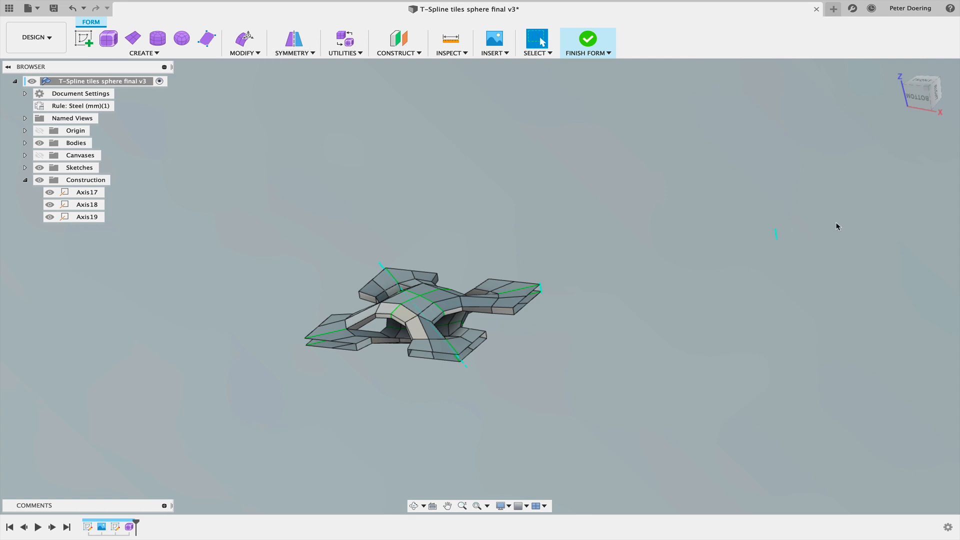
- Delete the construction axes Axis19 and Axis18
click(82, 217)
right_click(83, 217)
click(121, 249)
click(87, 205)
right_click(89, 206)
click(114, 242)
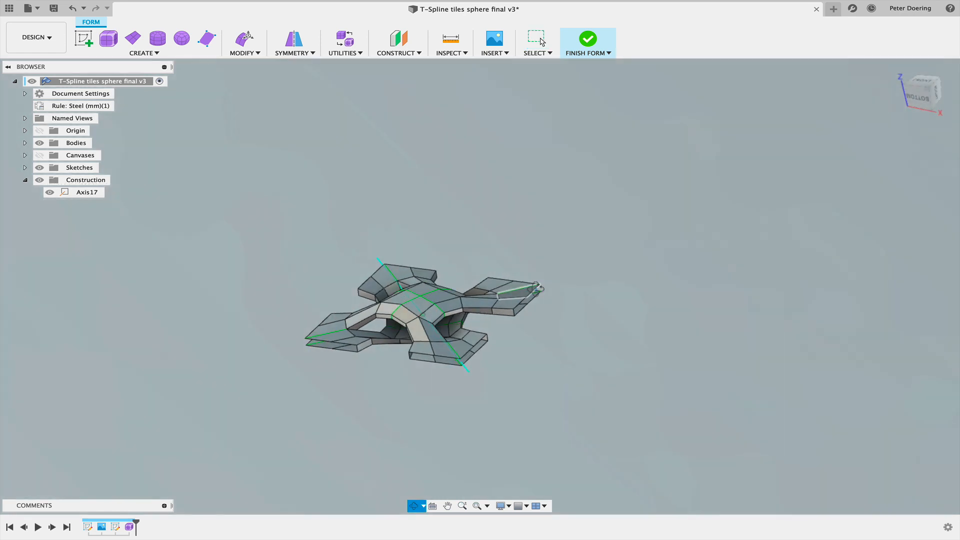
- Construct an axis through the two stacked vertices at the tip of the tile's arm
shift+middle_drag(536, 289, 536, 292)
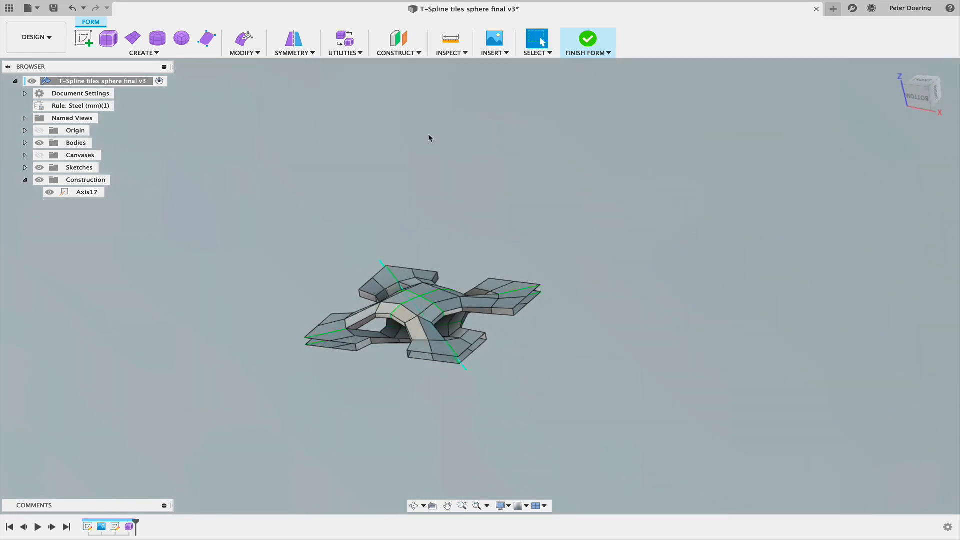
click(400, 52)
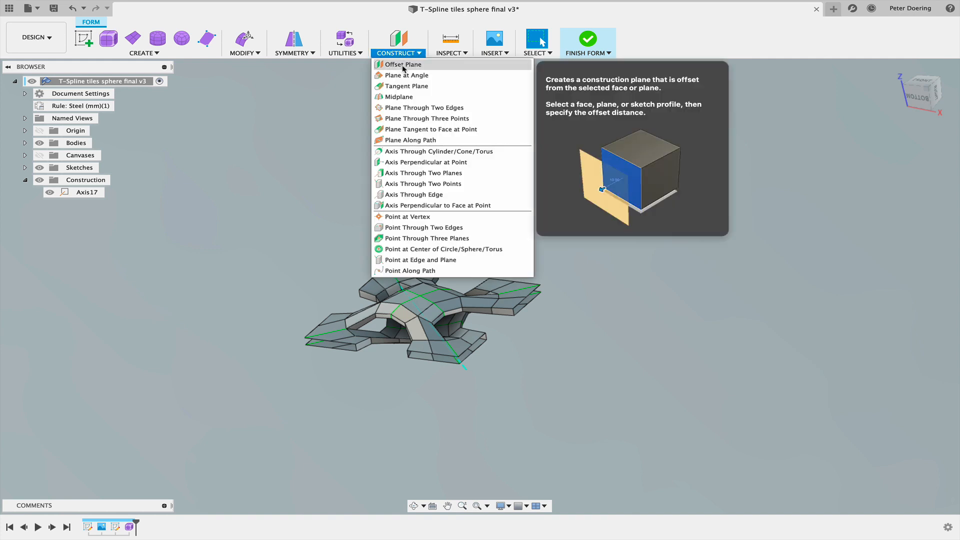
click(423, 183)
scroll(524, 280, up, 5)
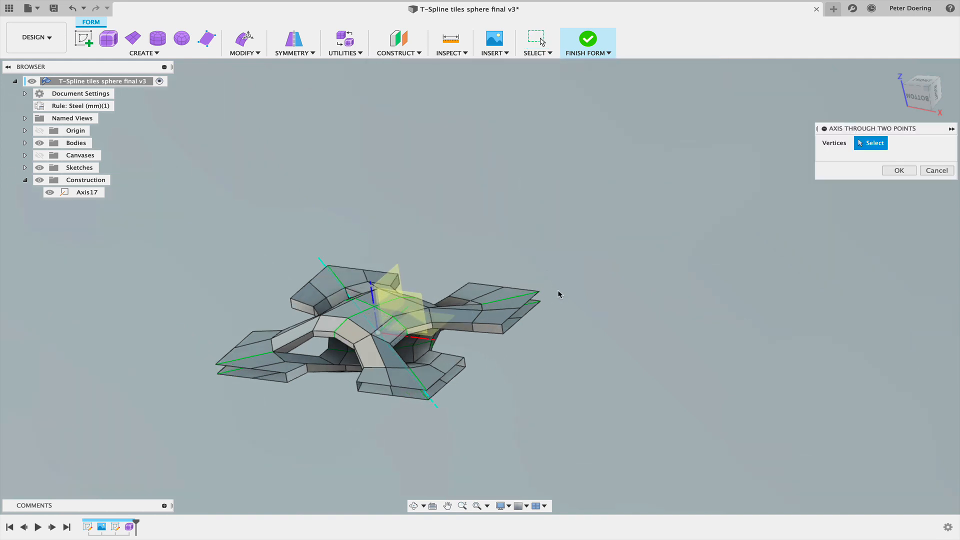
click(523, 289)
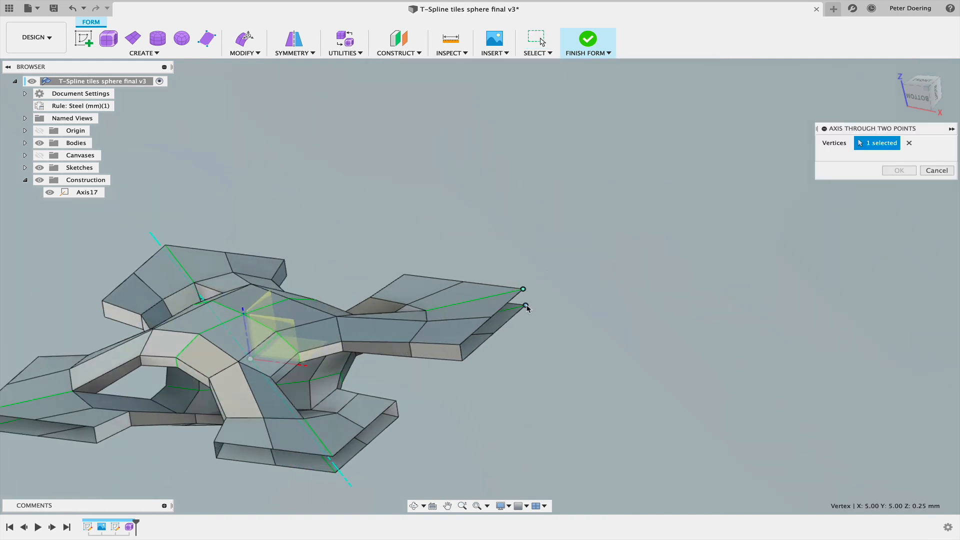
click(894, 171)
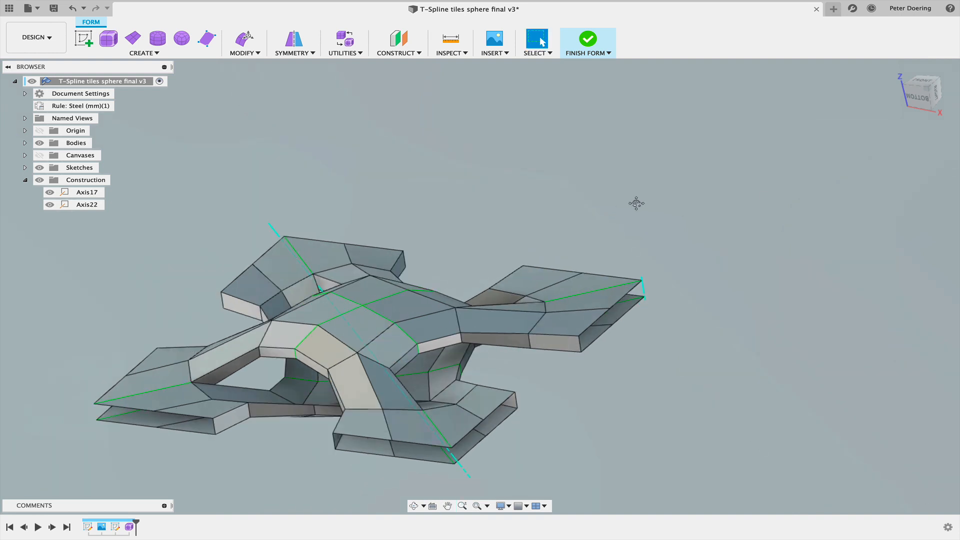
- Create a welded full Circular Duplicate of the tile body around the arm-tip axis with a quantity of 4
scroll(456, 214, down, 2)
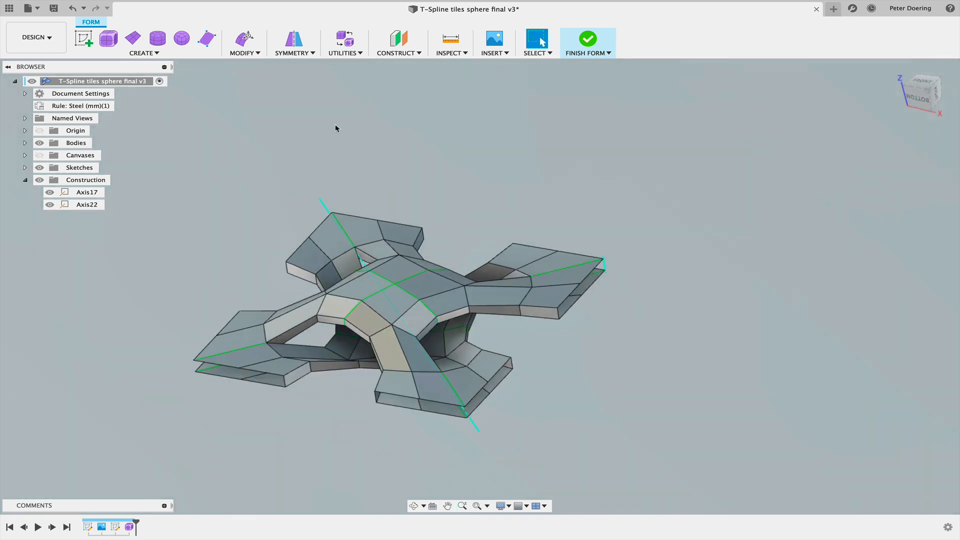
click(293, 53)
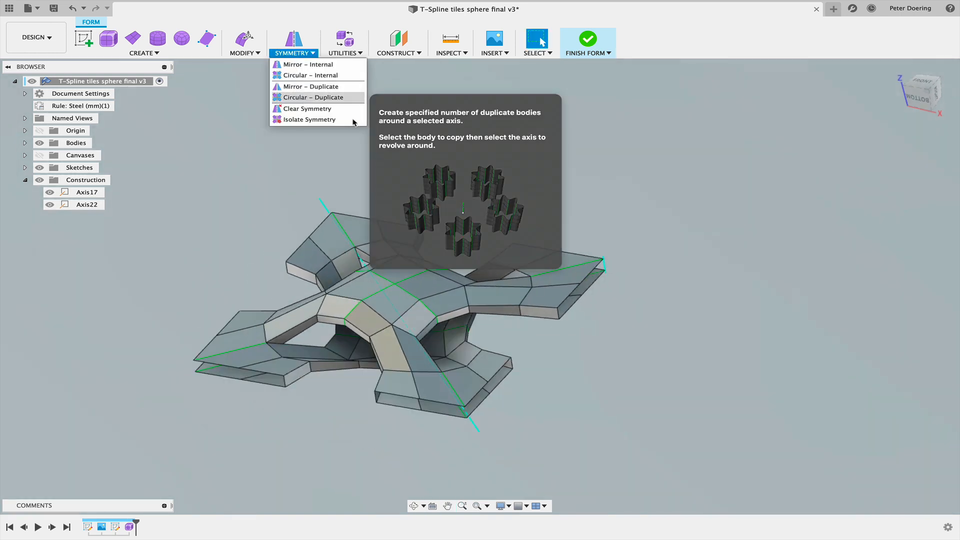
click(313, 97)
mouse_move(638, 318)
shift+middle_down()
mouse_move(649, 308)
mouse_move(636, 307)
shift+middle_up()
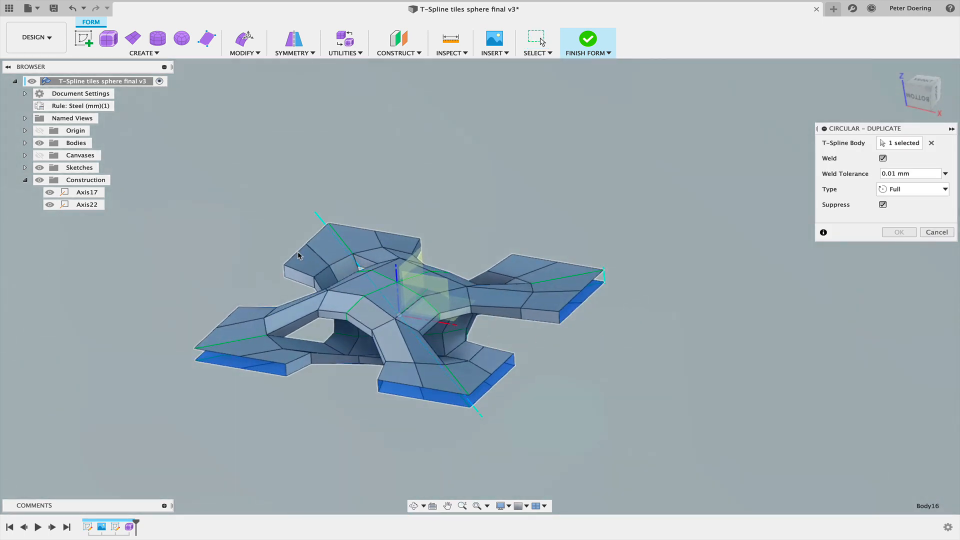
scroll(508, 343, up, 3)
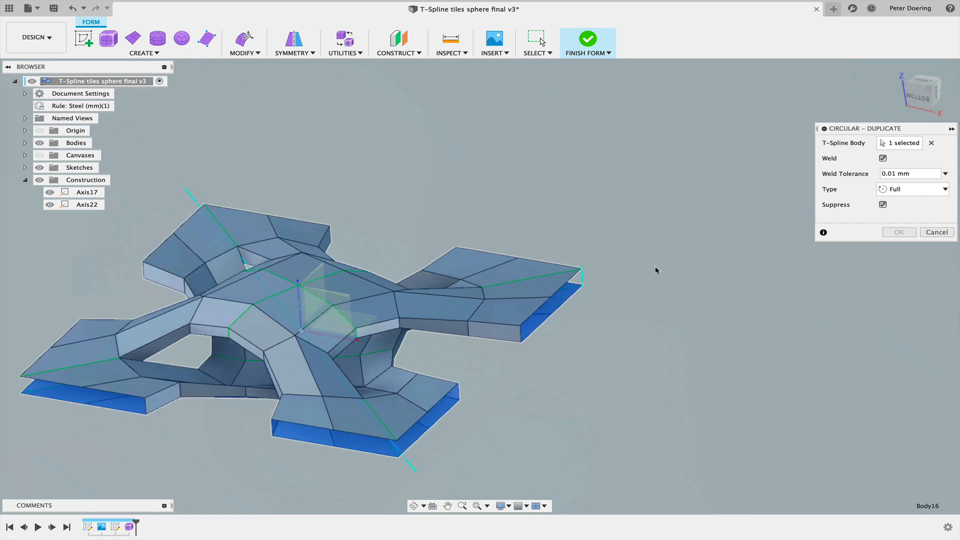
click(583, 277)
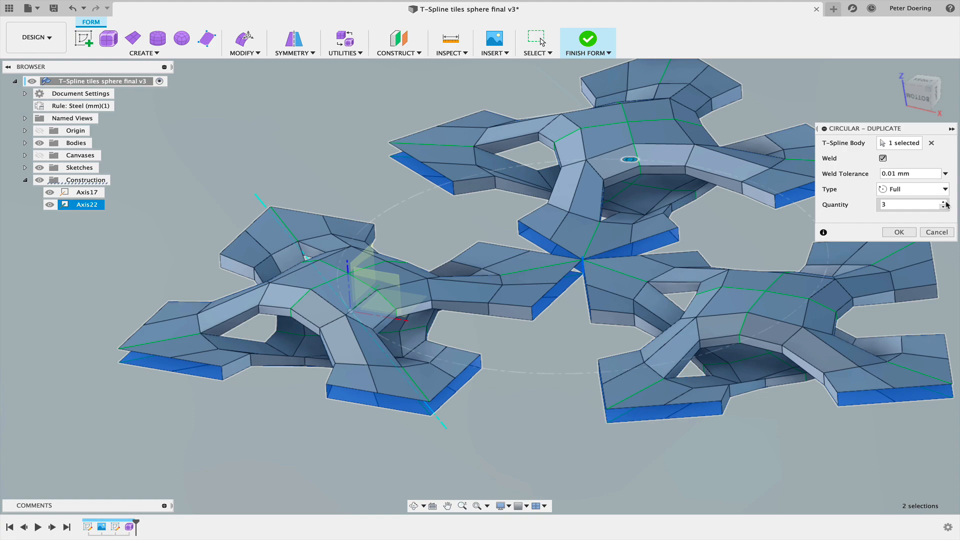
click(943, 203)
click(906, 233)
- Examine the welded joints and openings of the four-tile array from above and at an angle
scroll(856, 387, down, 4)
middle_drag(825, 386, 726, 441)
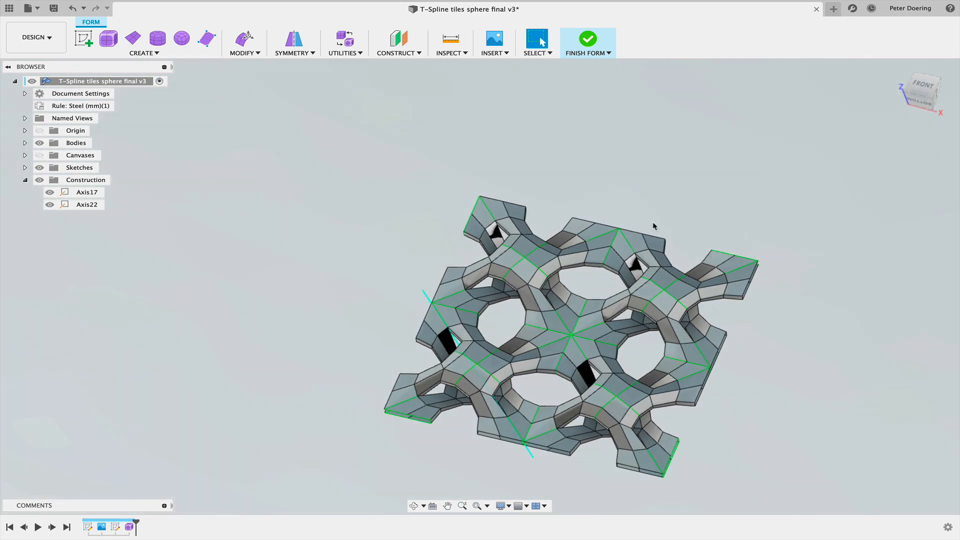
scroll(645, 237, up, 5)
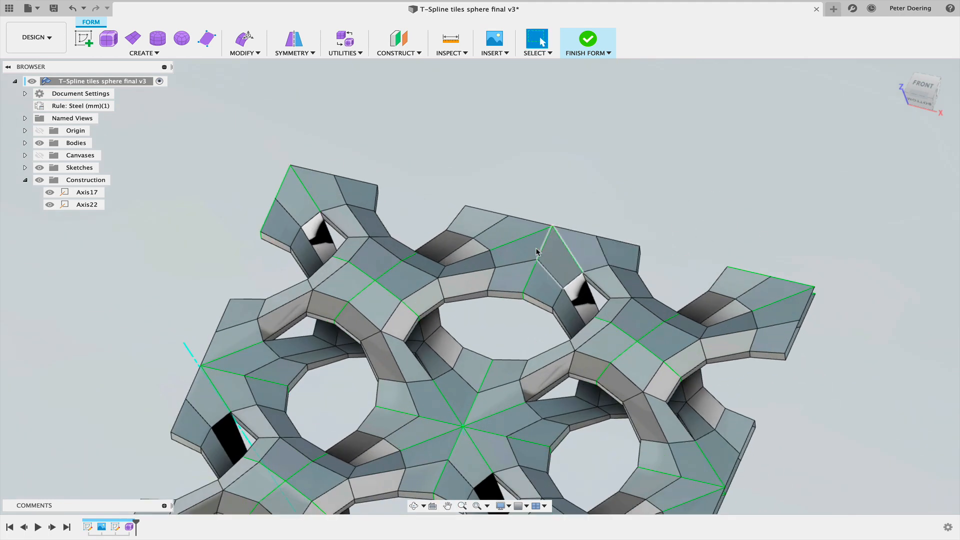
scroll(533, 258, down, 2)
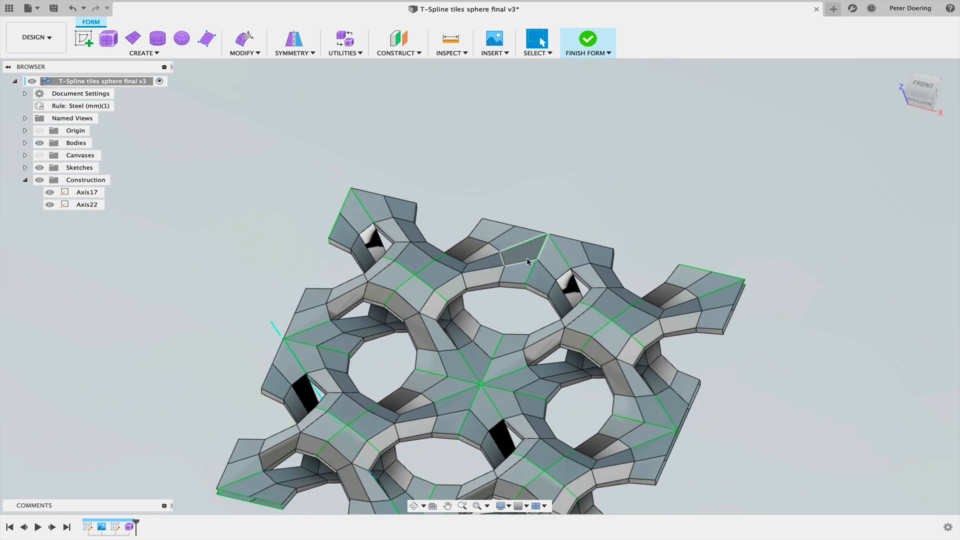
scroll(543, 284, down, 2)
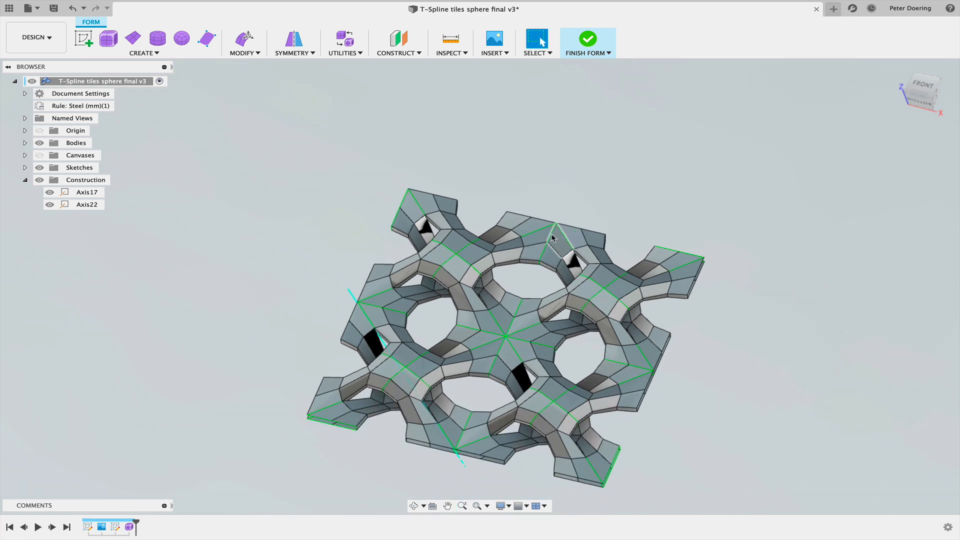
scroll(552, 269, up, 2)
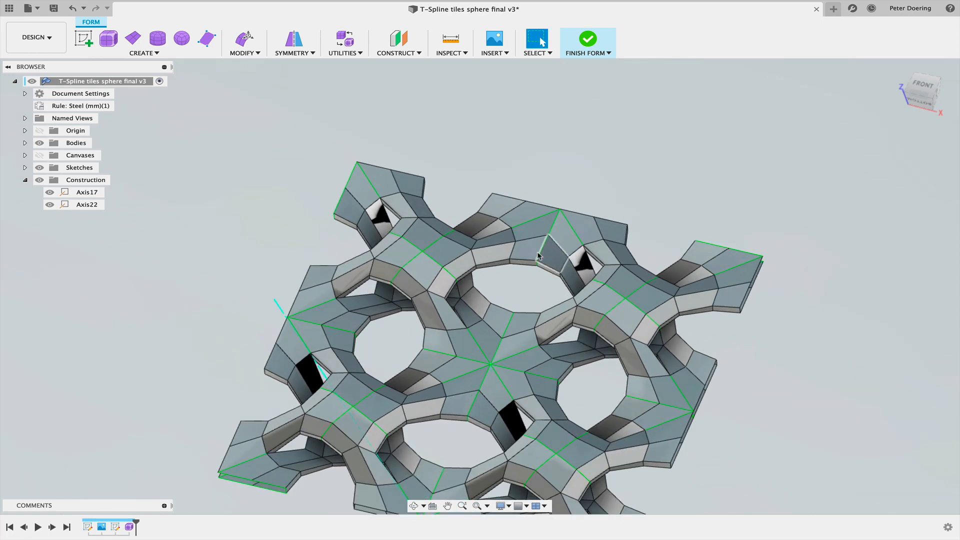
mouse_move(534, 259)
shift+middle_down()
mouse_move(532, 248)
mouse_move(531, 271)
shift+middle_up()
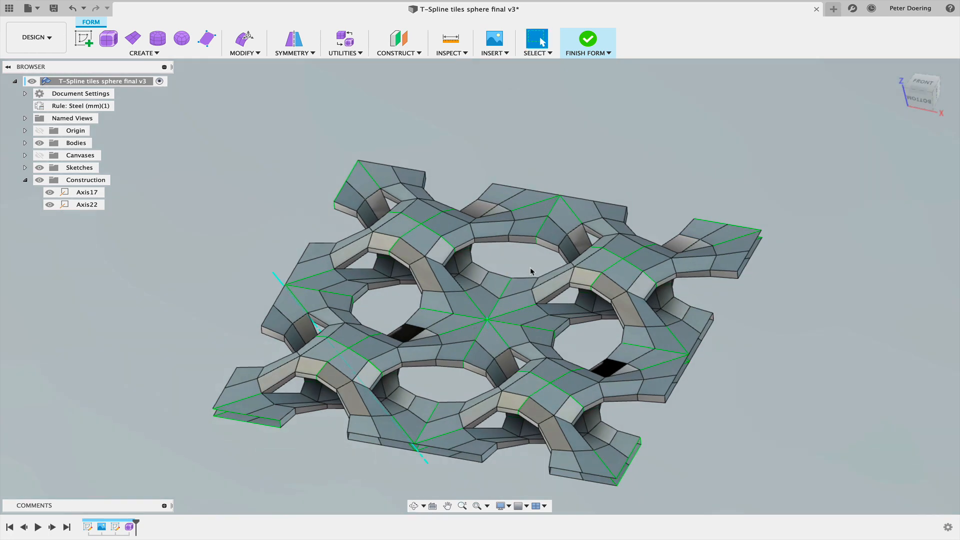
scroll(520, 255, down, 3)
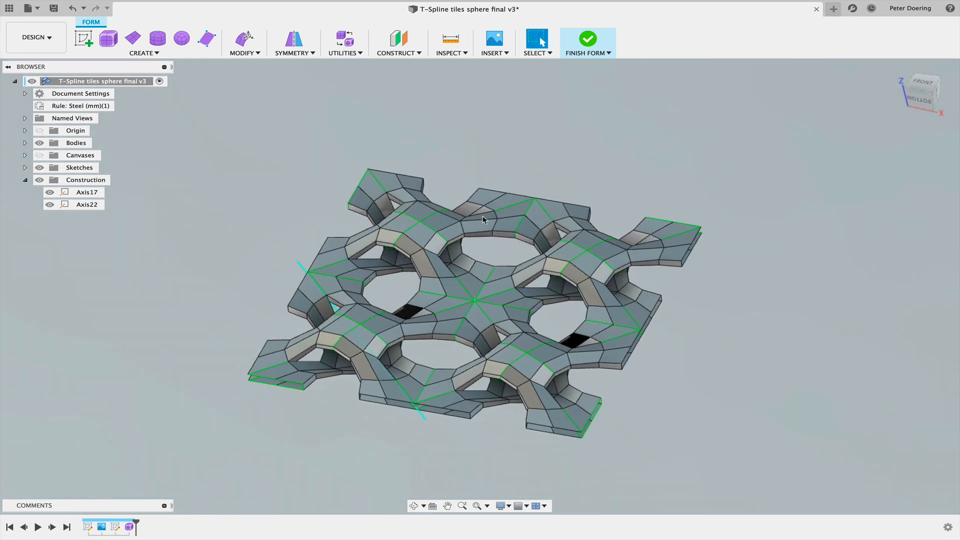
- Construct an axis through the two stacked vertices at the outer corner tip of the four-tile array
click(442, 53)
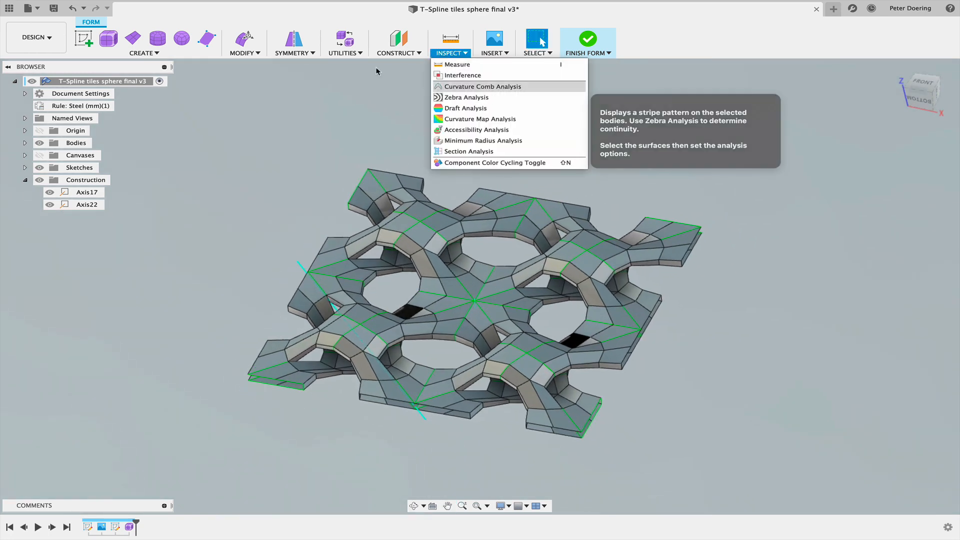
click(398, 53)
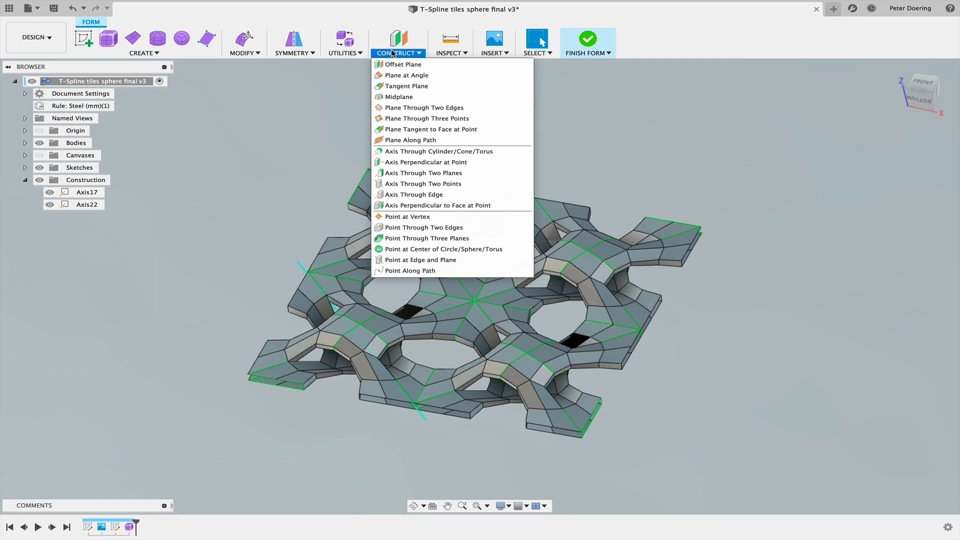
click(440, 184)
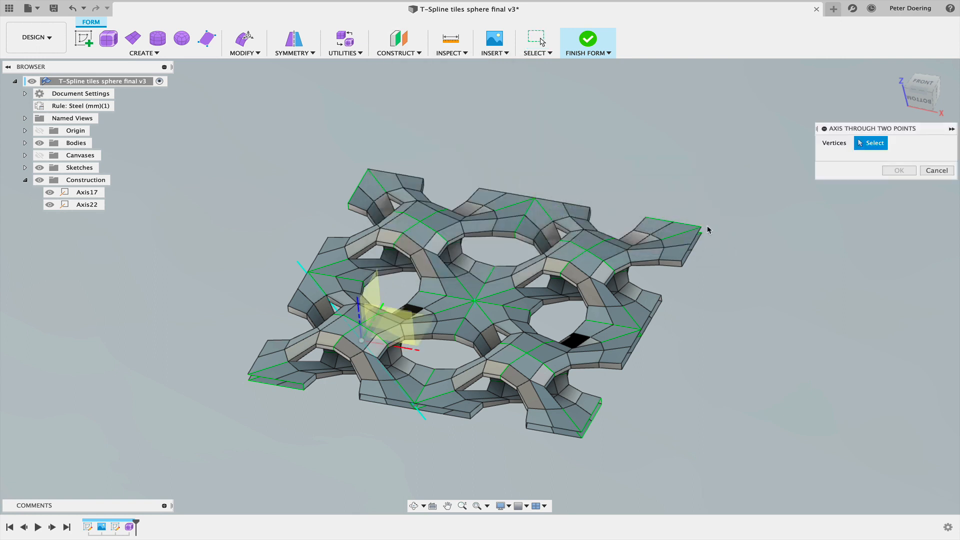
click(701, 227)
shift+middle_drag(729, 234, 715, 210)
click(898, 171)
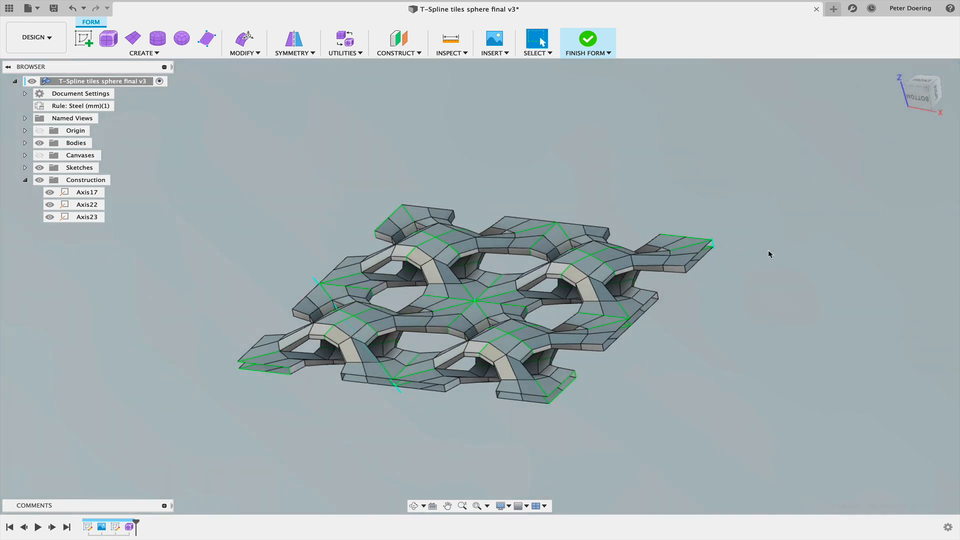
- Create a welded full Circular Duplicate of the four-tile body around the corner axis with a quantity of 4
click(301, 54)
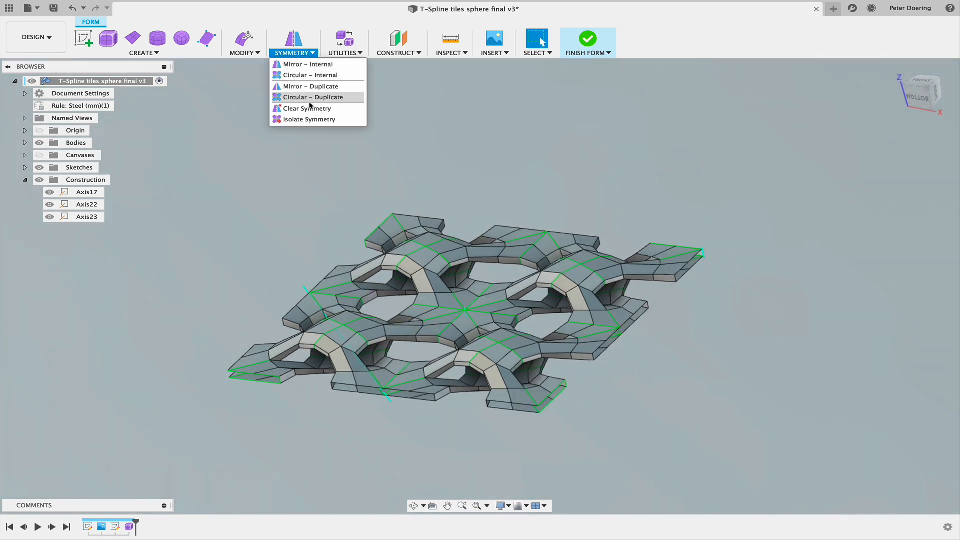
click(311, 96)
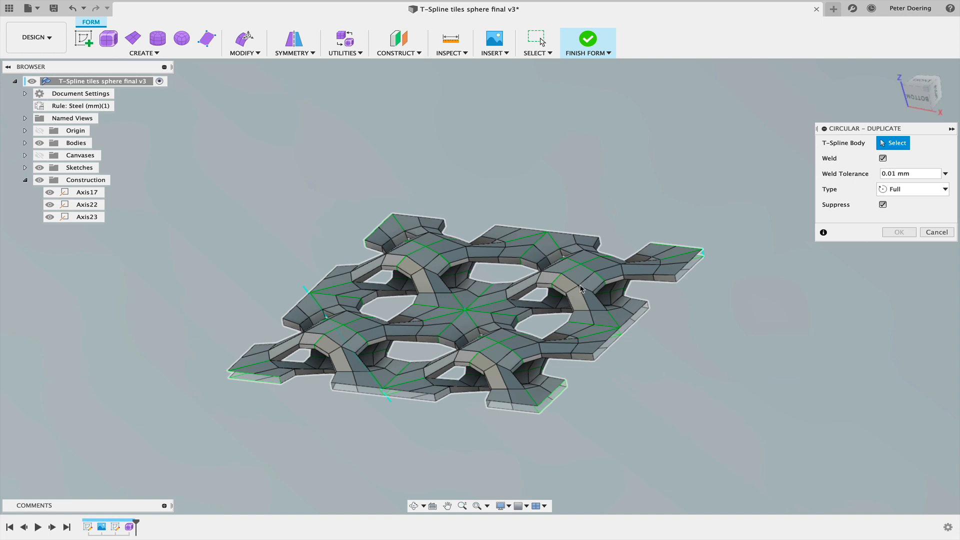
click(608, 328)
scroll(756, 245, up, 5)
click(631, 264)
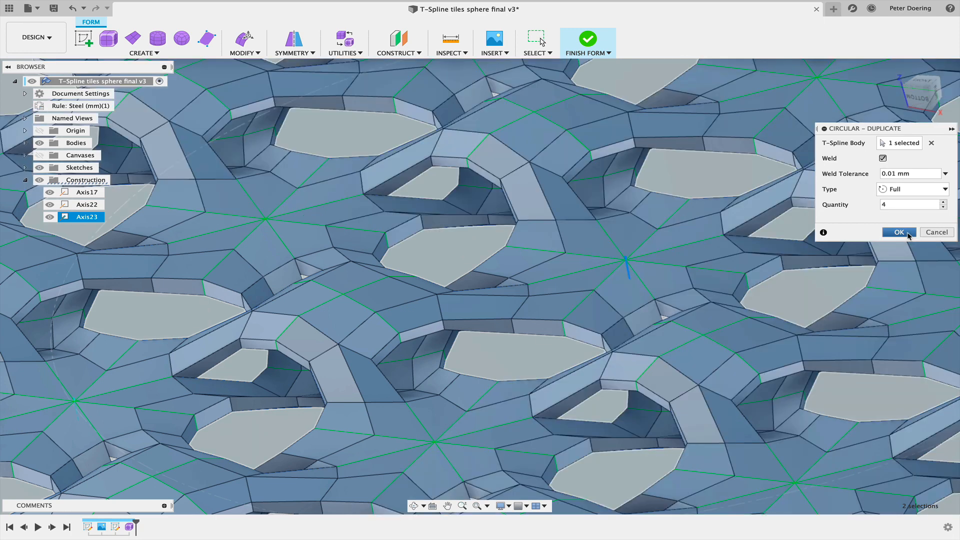
click(903, 233)
scroll(724, 235, down, 10)
shift+middle_drag(724, 242, 630, 358)
scroll(681, 369, up, 5)
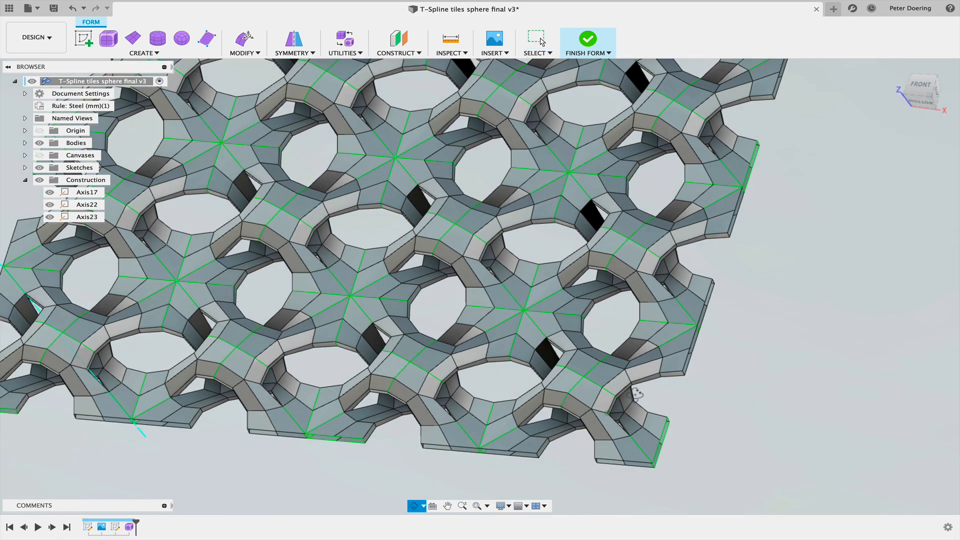
key(Escape)
scroll(592, 413, up, 3)
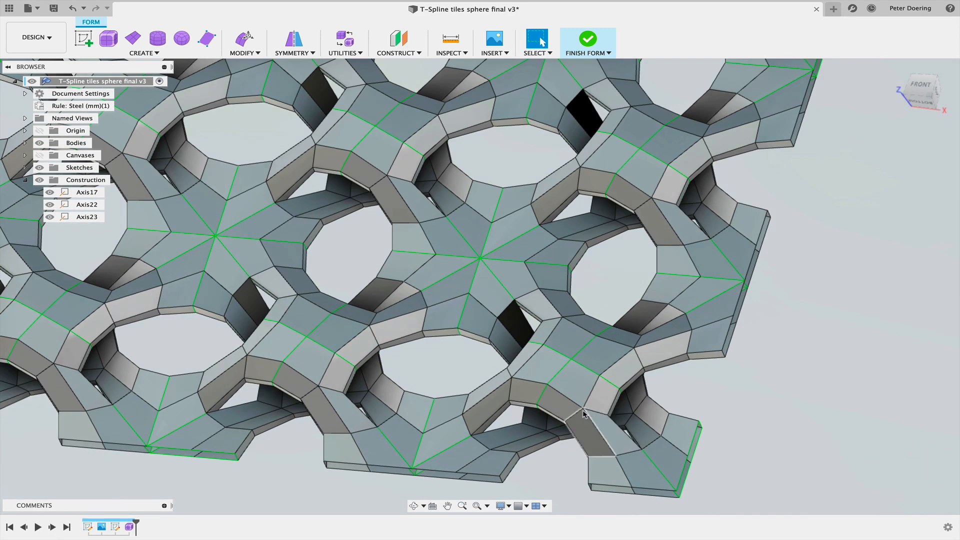
right_click(879, 291)
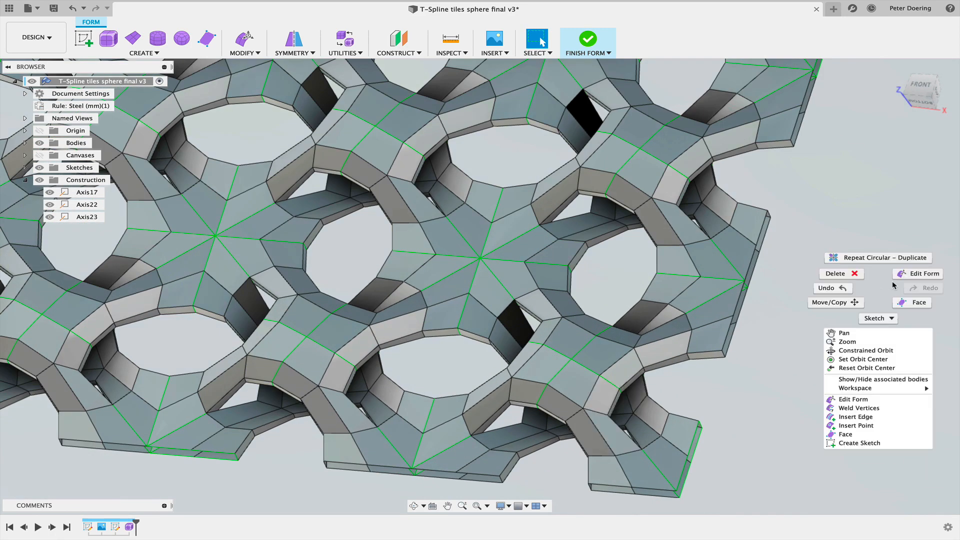
click(871, 274)
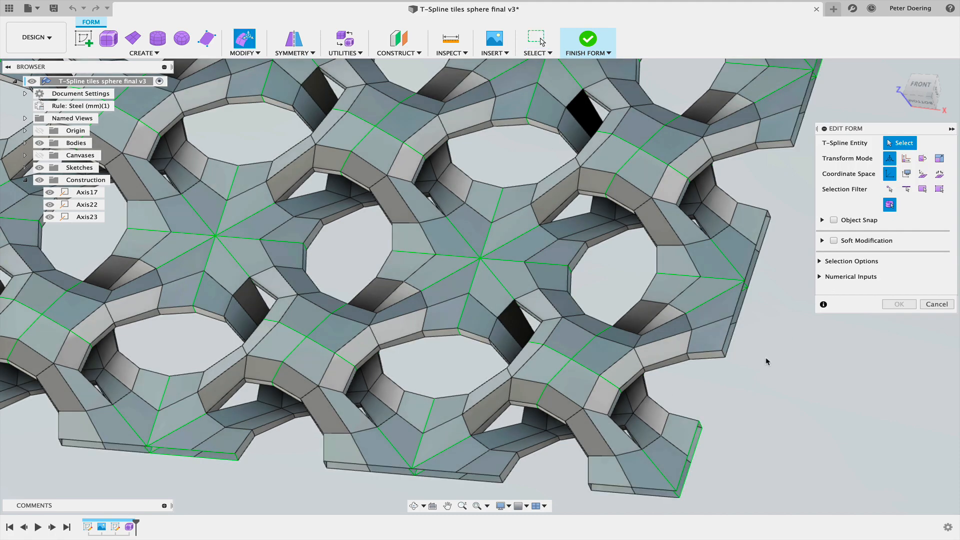
shift+middle_drag(766, 361, 774, 356)
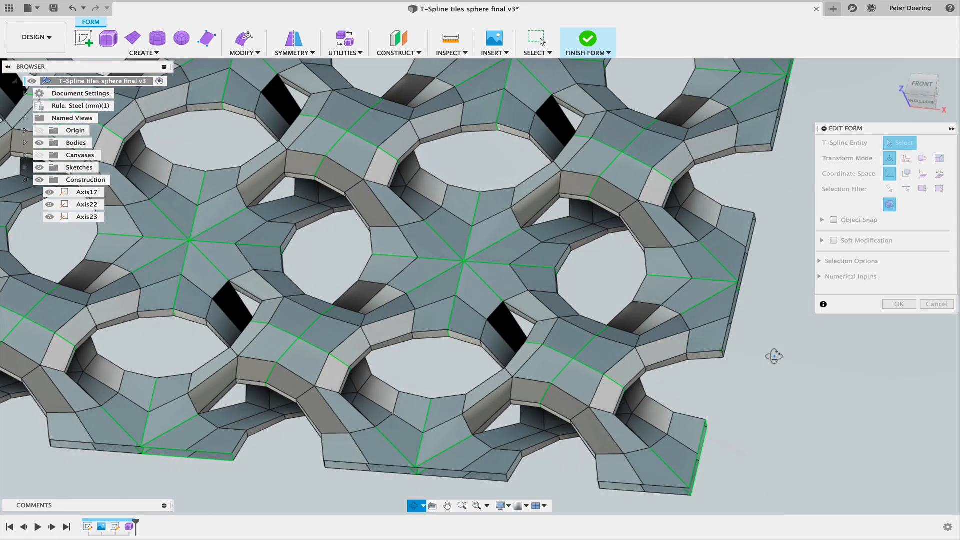
click(534, 55)
mouse_move(558, 123)
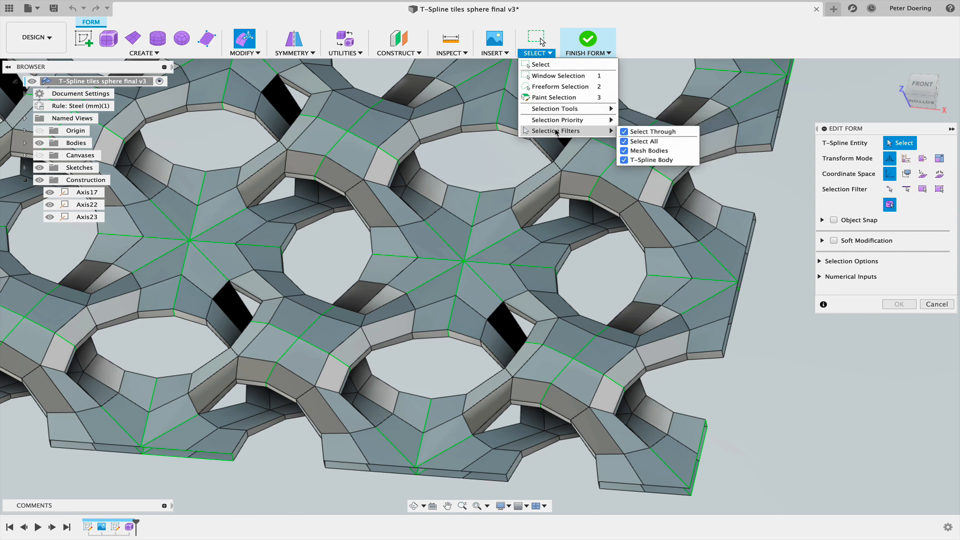
click(943, 305)
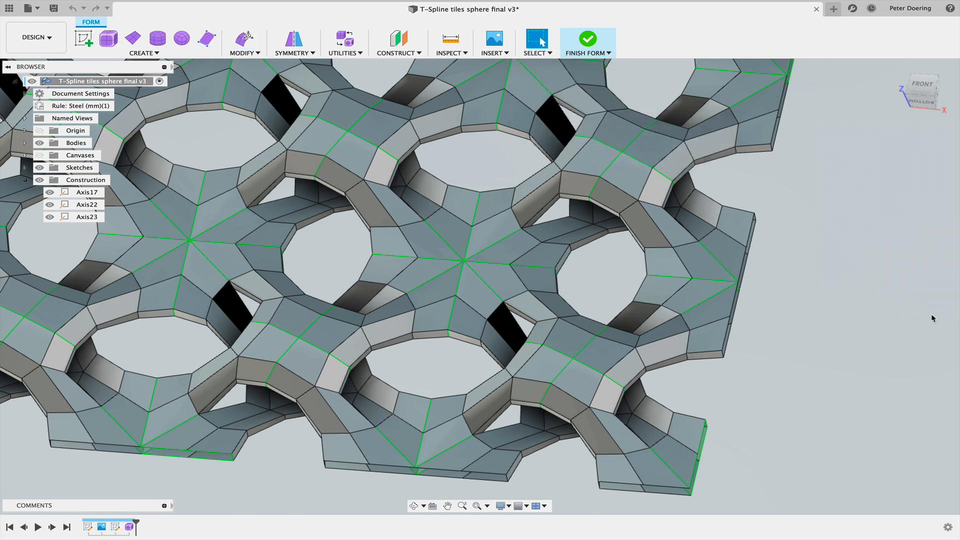
- Try moving a face at the corner tile's arm tip by -0.214 mm and 0.338 mm with Edit Form
click(688, 436)
right_click(844, 393)
click(870, 381)
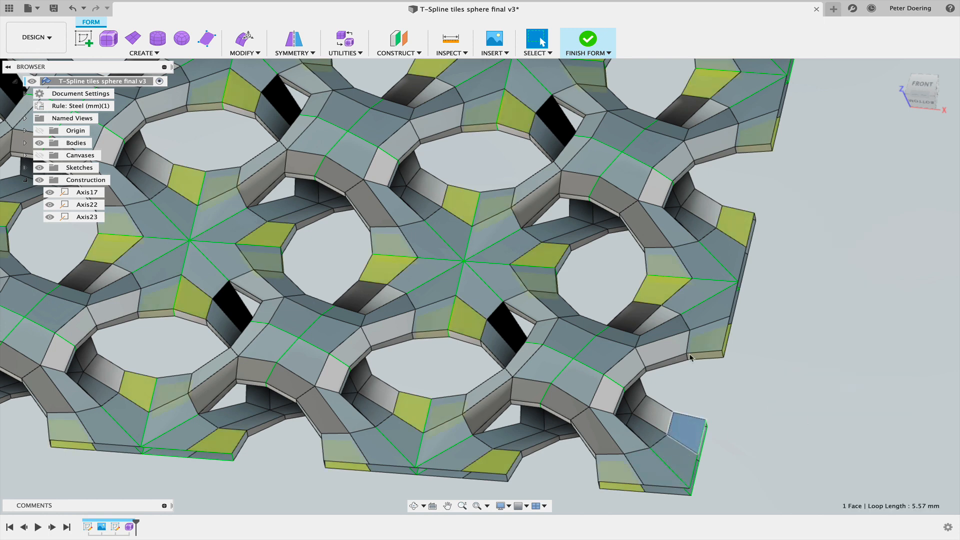
shift+middle_drag(718, 417, 718, 442)
mouse_move(709, 426)
mouse_down()
mouse_move(692, 419)
mouse_move(701, 417)
mouse_up()
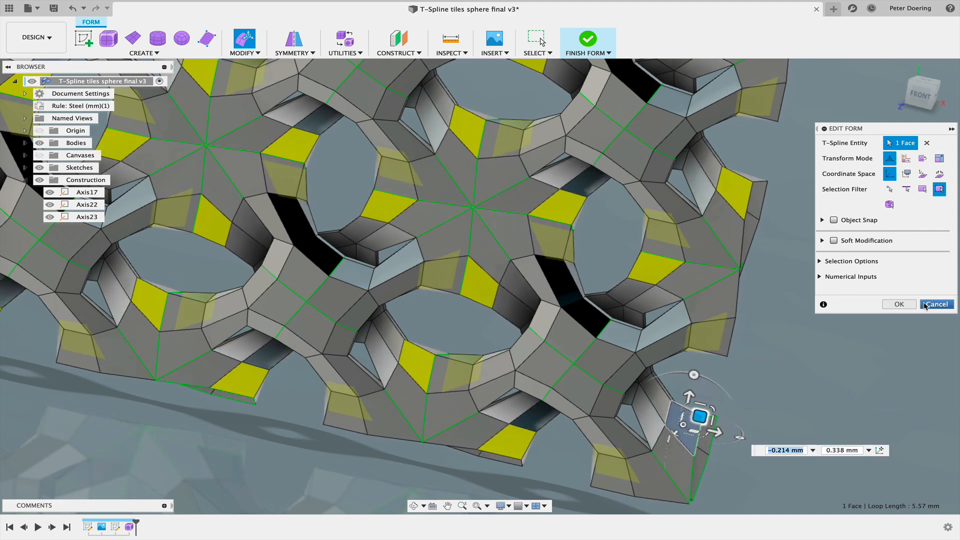
click(899, 305)
key(Escape)
- Clear the face selection and finish the form of the sixteen-tile array
scroll(567, 256, down, 10)
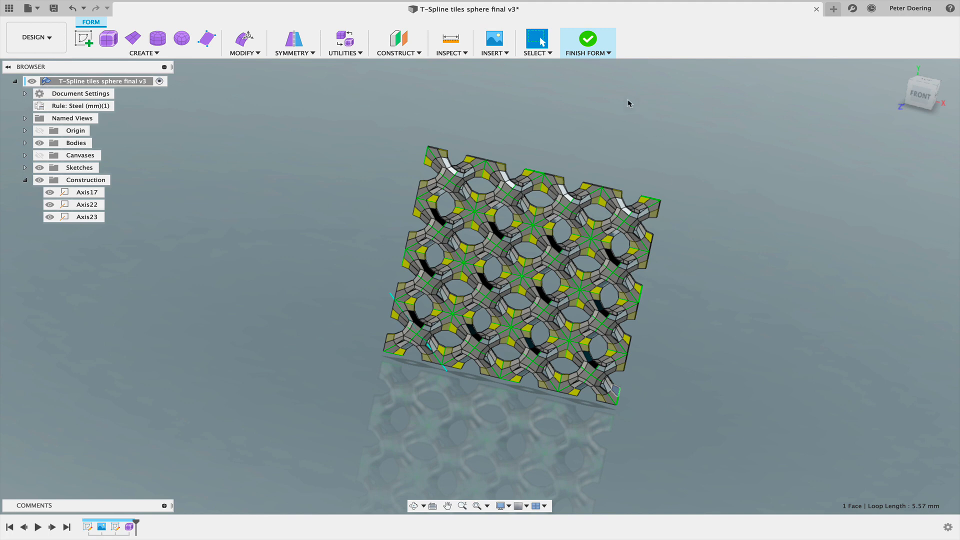
click(734, 123)
click(588, 39)
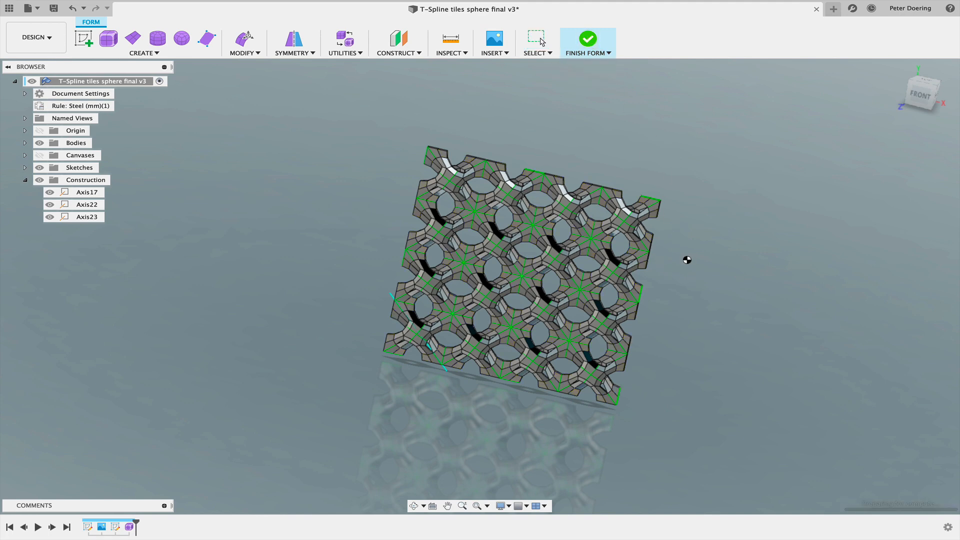
- Hide all construction axes of the sixteen-tile array
shift+middle_drag(684, 257, 470, 240)
click(40, 180)
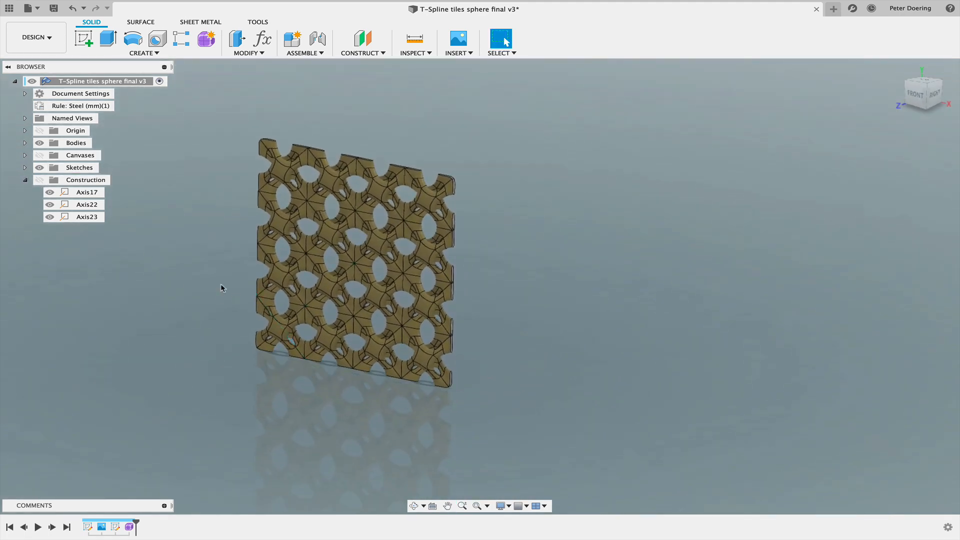
scroll(214, 316, up, 3)
shift+middle_drag(209, 261, 242, 294)
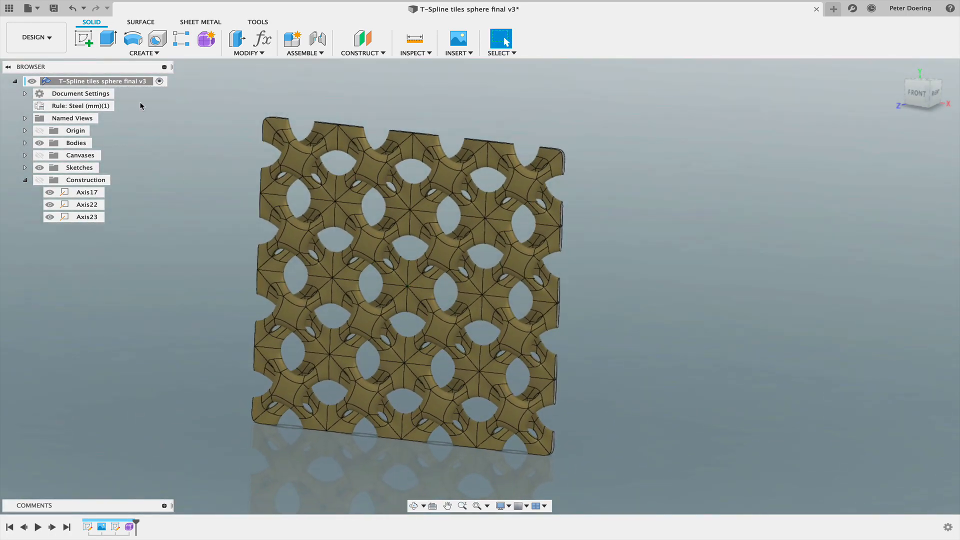
- Reverse the surface normals of the whole sixteen-tile array body
click(140, 22)
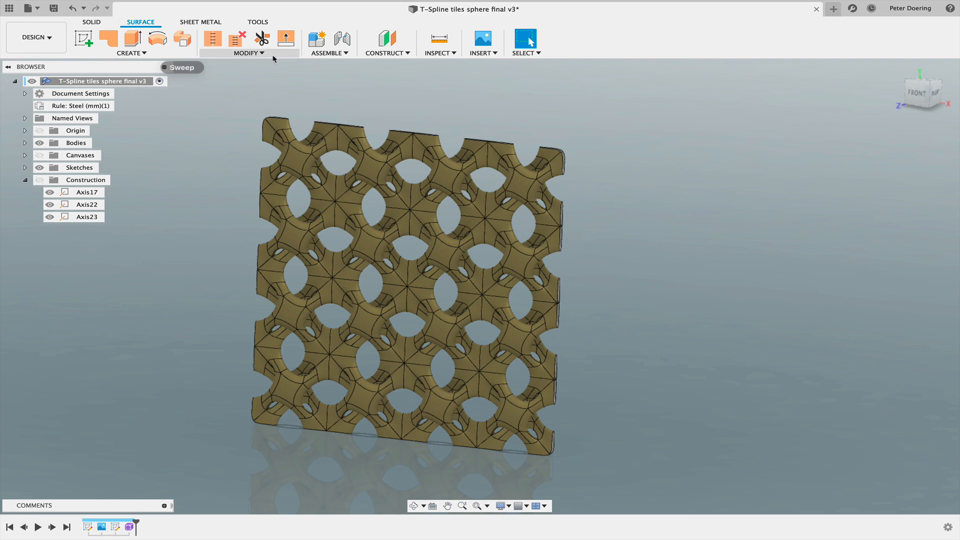
click(250, 53)
click(238, 141)
click(345, 195)
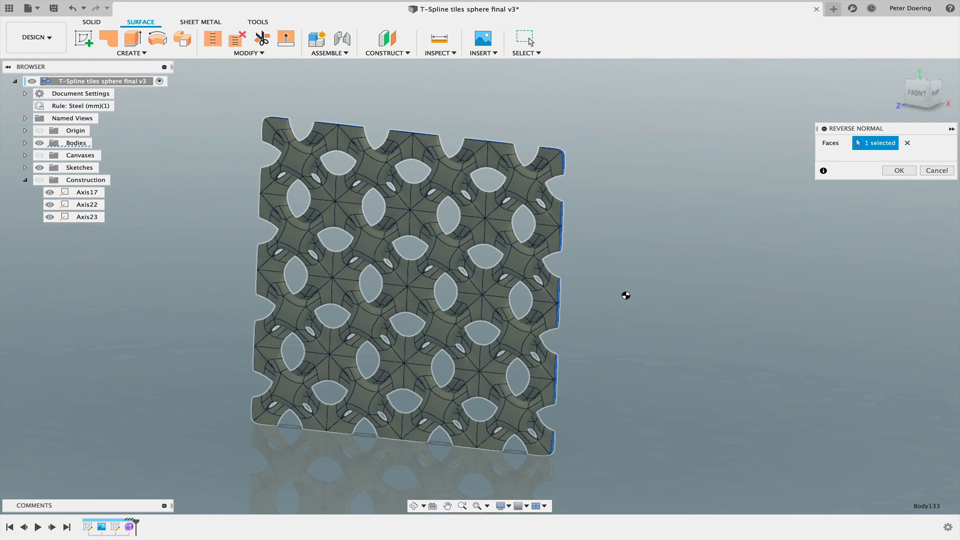
key(Return)
shift+middle_drag(619, 298, 625, 304)
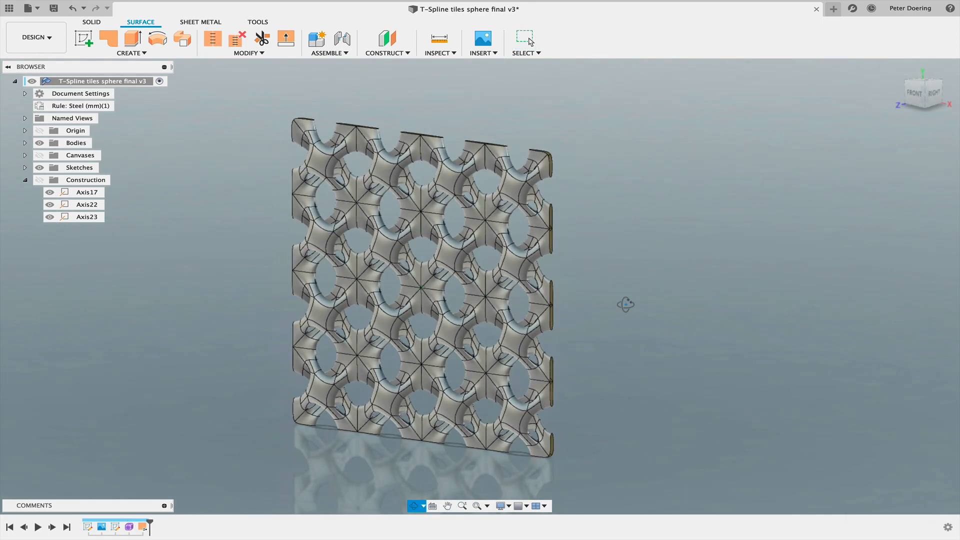
- Collapse the construction folder and show Sketch1 with the tile squares on the array
click(25, 180)
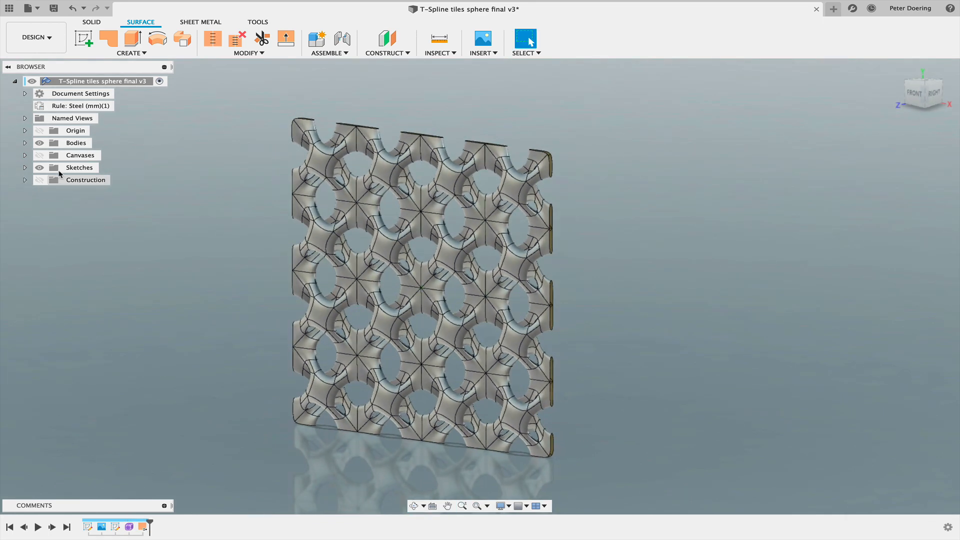
click(25, 168)
click(58, 181)
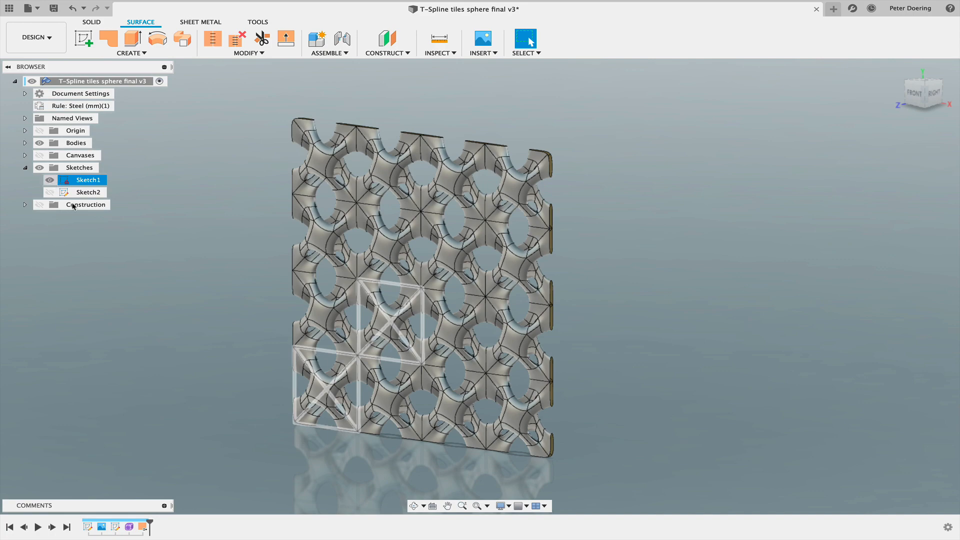
click(250, 348)
scroll(387, 313, up, 3)
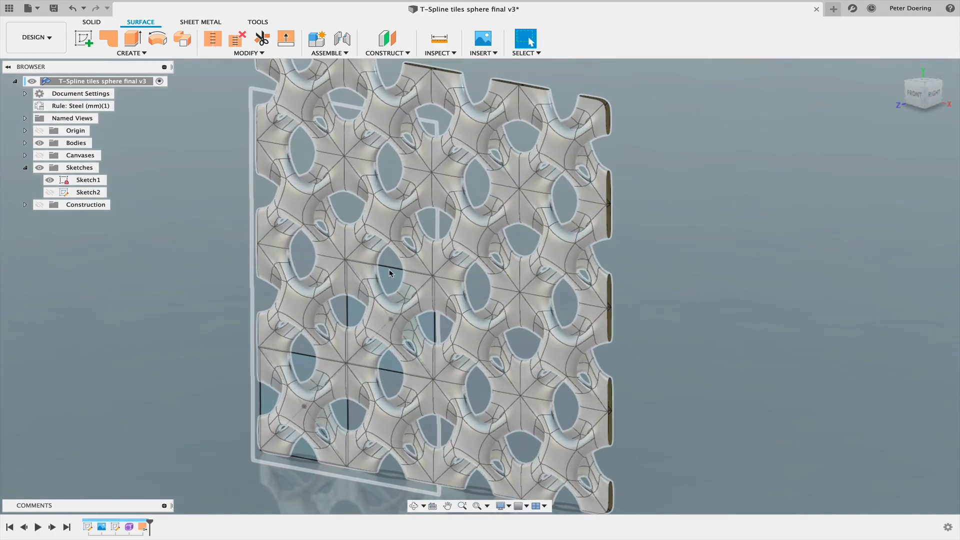
shift+middle_drag(382, 283, 399, 270)
scroll(660, 328, down, 4)
middle_drag(660, 327, 600, 316)
shift+middle_drag(142, 214, 145, 247)
scroll(154, 185, up, 2)
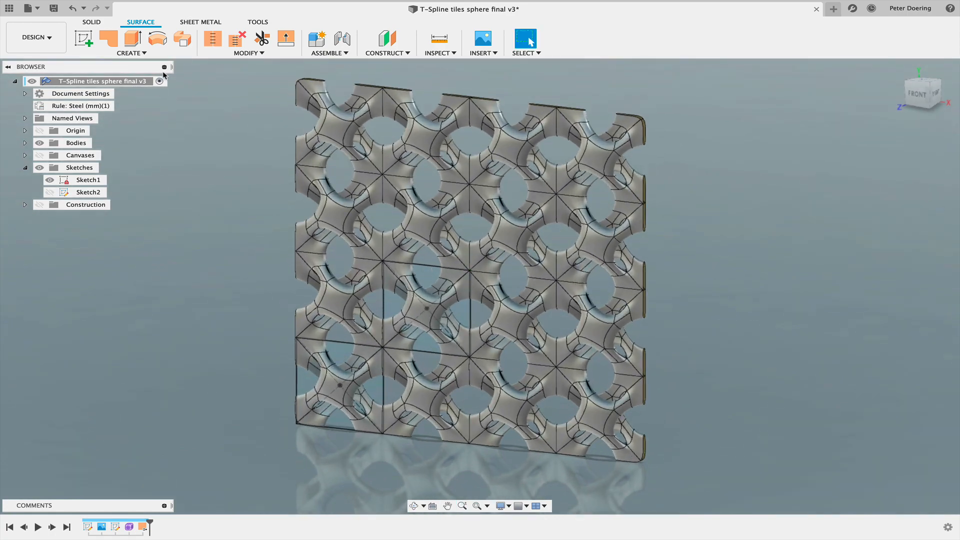
click(141, 54)
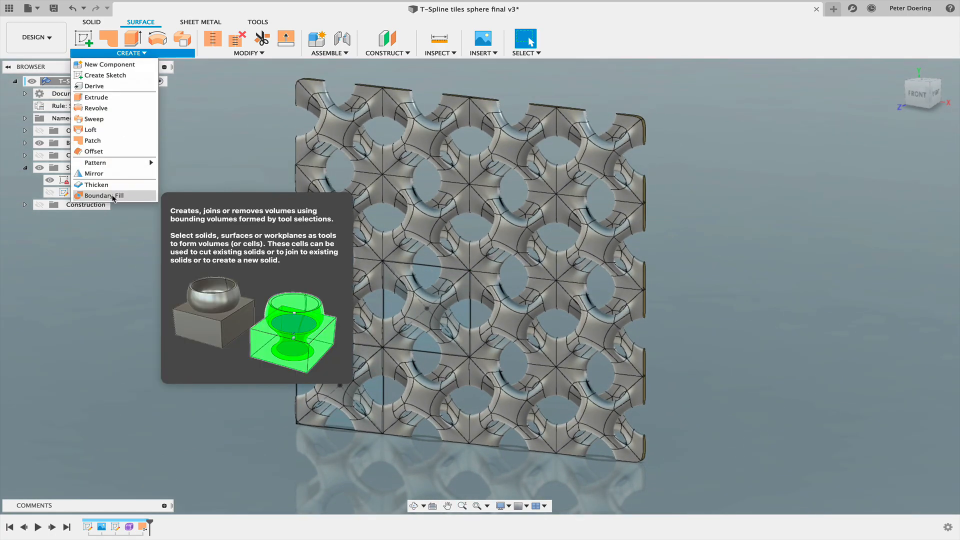
click(118, 190)
key(Escape)
shift+middle_drag(235, 218, 150, 223)
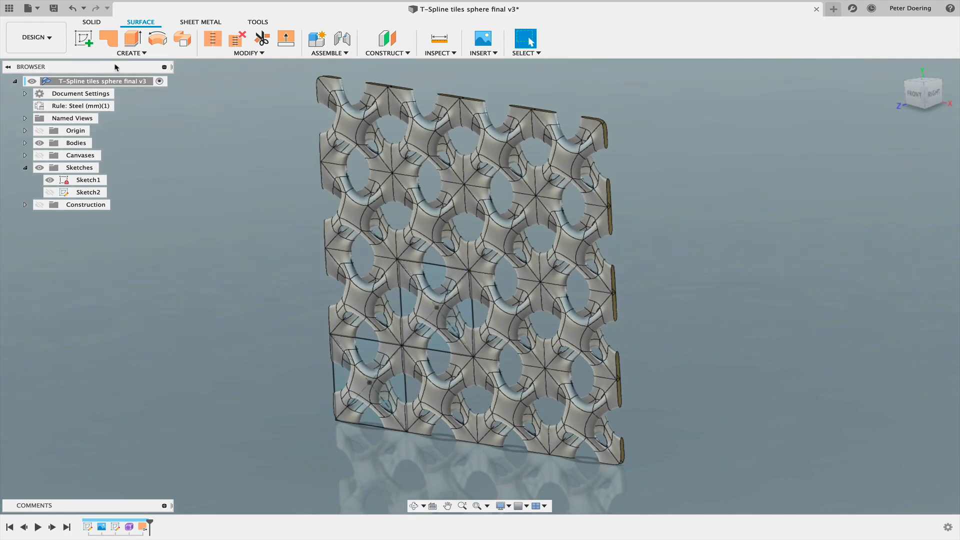
- Extrude Sketch1's square around the interior tile as a new surface body, symmetrically in both directions through the array
click(133, 38)
click(434, 270)
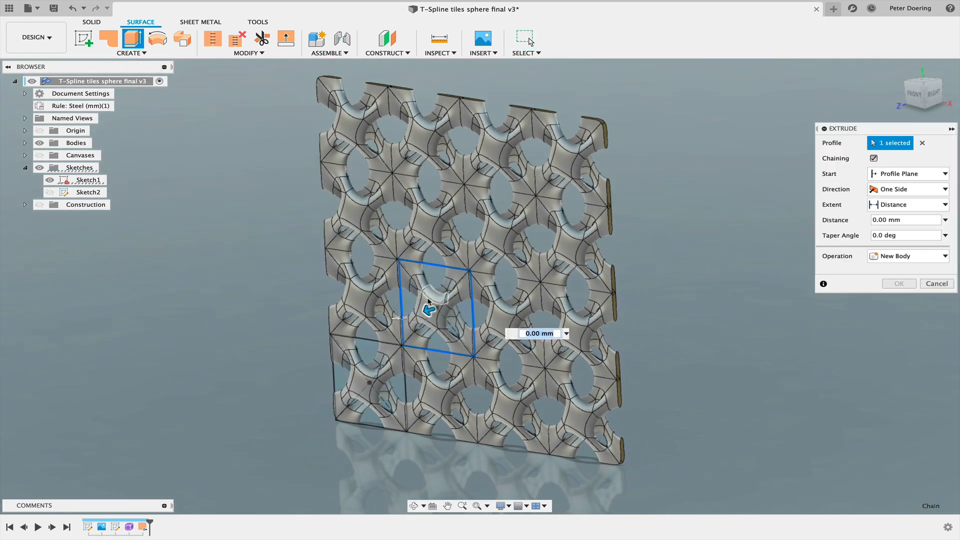
click(889, 188)
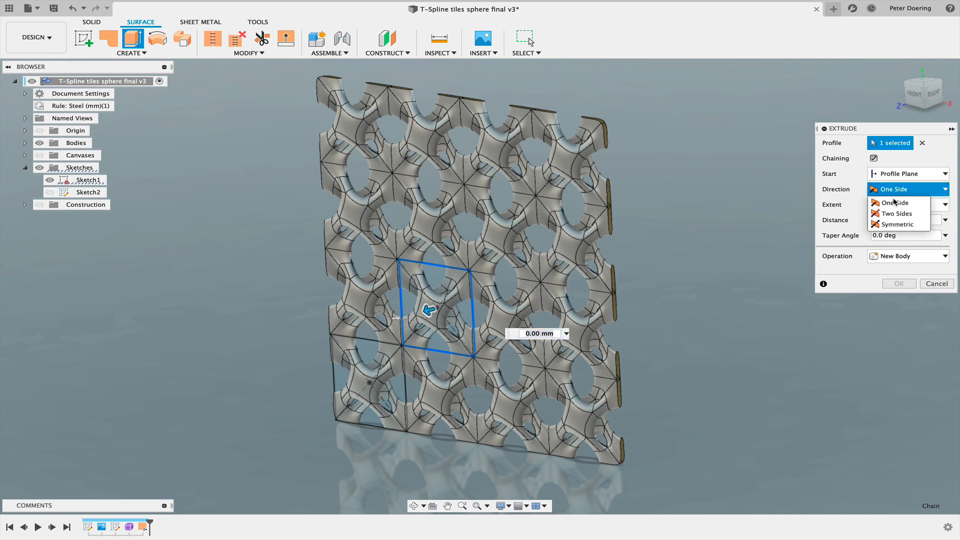
click(892, 224)
drag(429, 309, 417, 313)
click(889, 299)
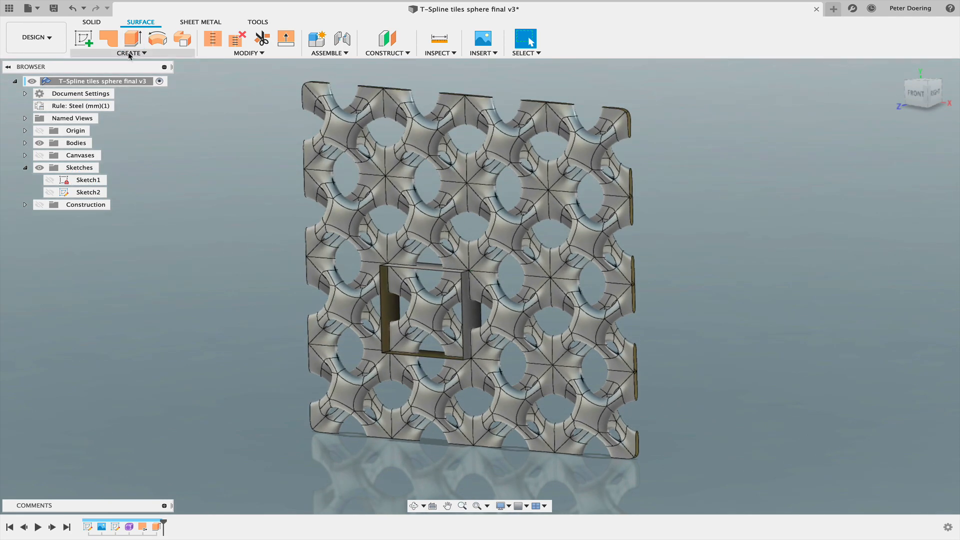
- Try a Boundary Fill using the tile array and the extruded square surface as tools
click(125, 54)
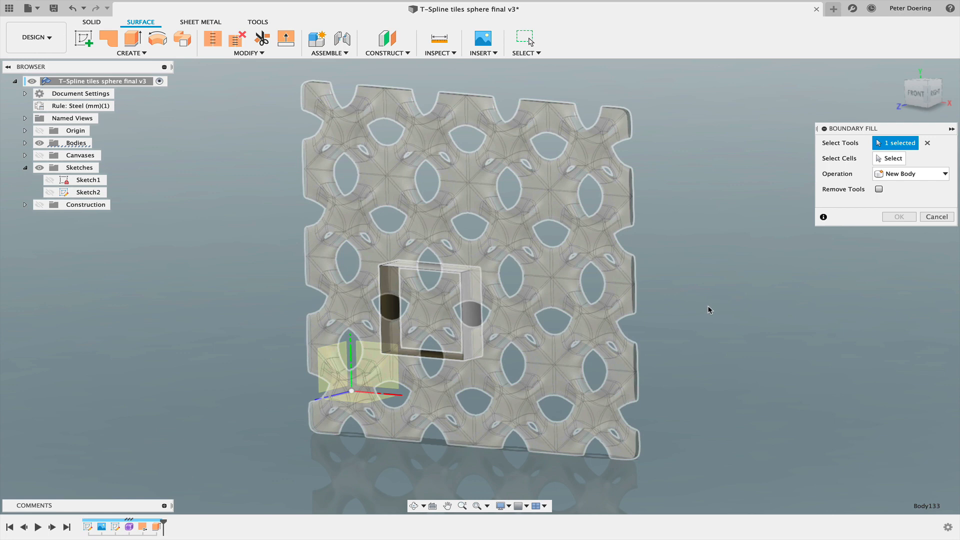
shift+middle_drag(682, 307, 738, 306)
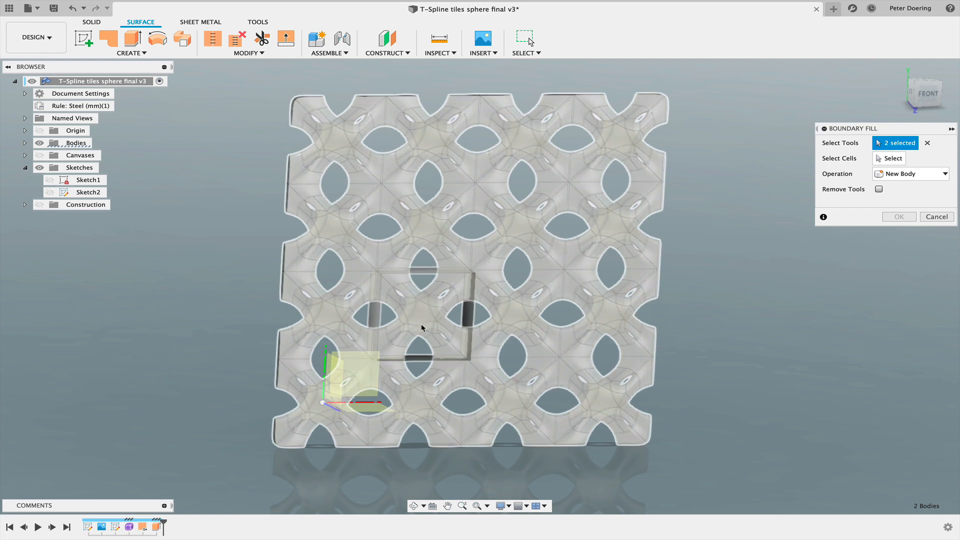
shift+middle_drag(784, 305, 876, 205)
click(890, 159)
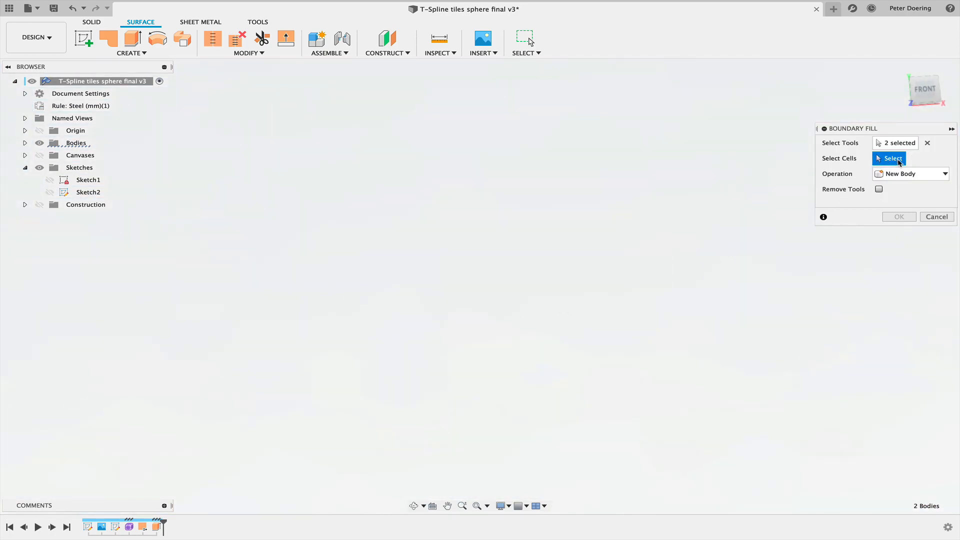
click(928, 143)
shift+middle_drag(782, 329, 711, 353)
scroll(410, 316, up, 3)
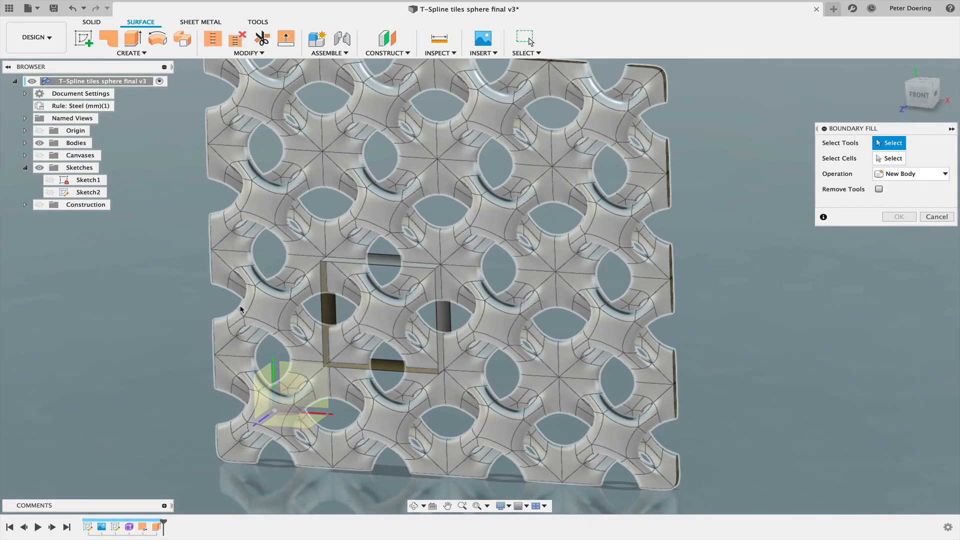
click(928, 218)
shift+middle_drag(798, 234, 590, 246)
scroll(788, 242, down, 3)
scroll(685, 225, up, 1)
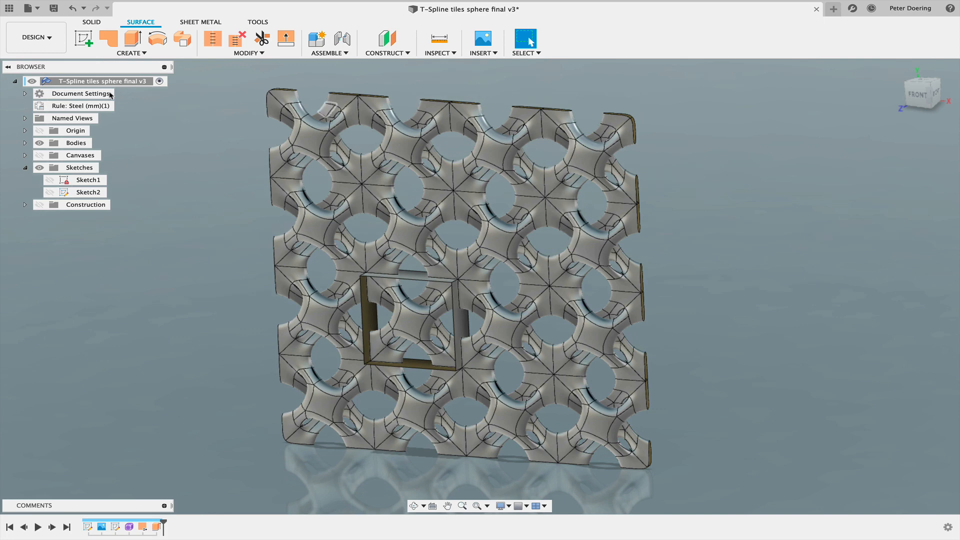
- Split the array body with the extruded square surface, with Extend Splitting Tool(s) turned off
click(245, 52)
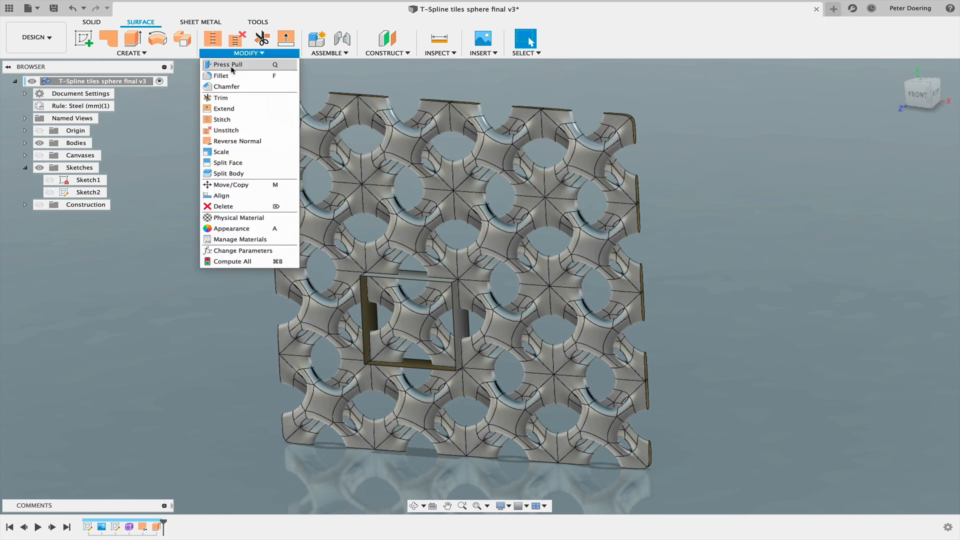
click(223, 173)
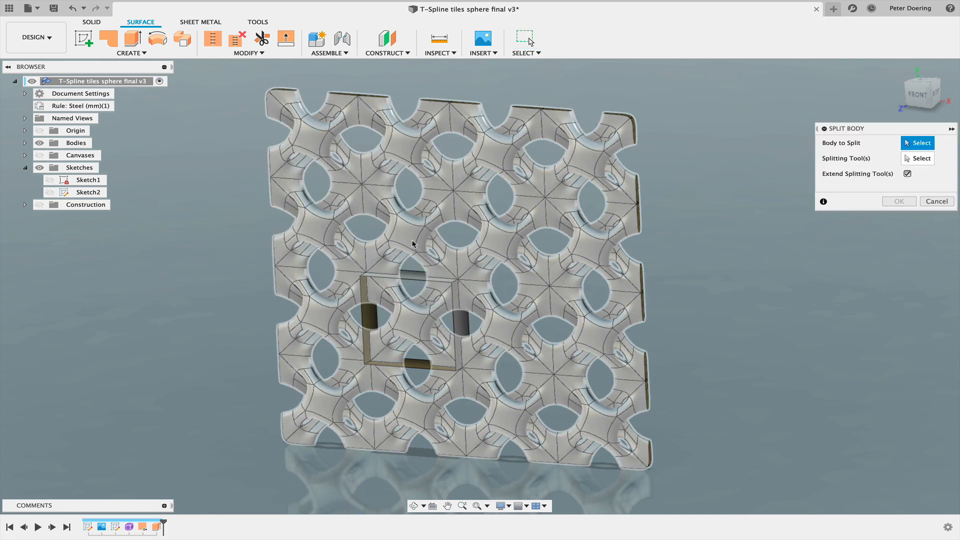
click(393, 307)
click(408, 281)
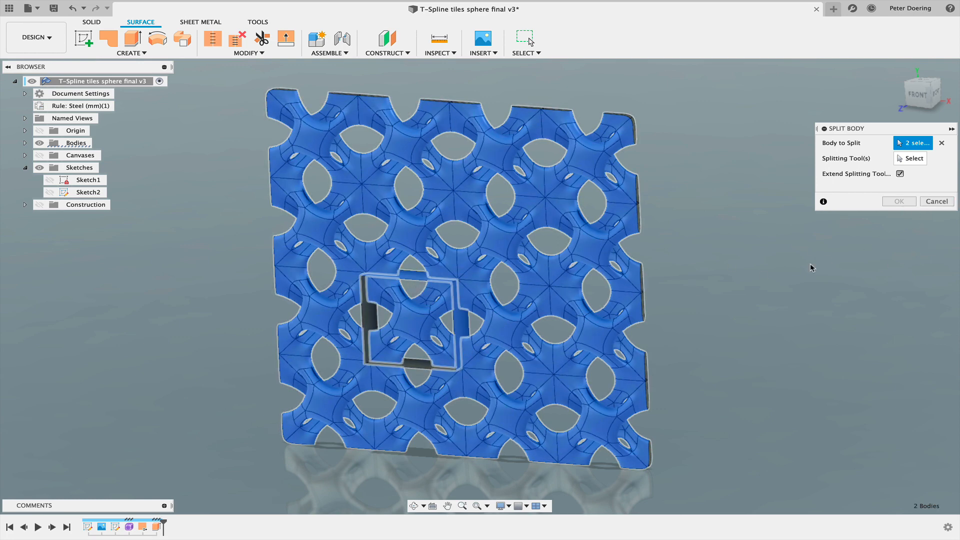
shift+middle_drag(787, 274, 789, 263)
click(941, 144)
click(618, 191)
click(900, 173)
click(421, 284)
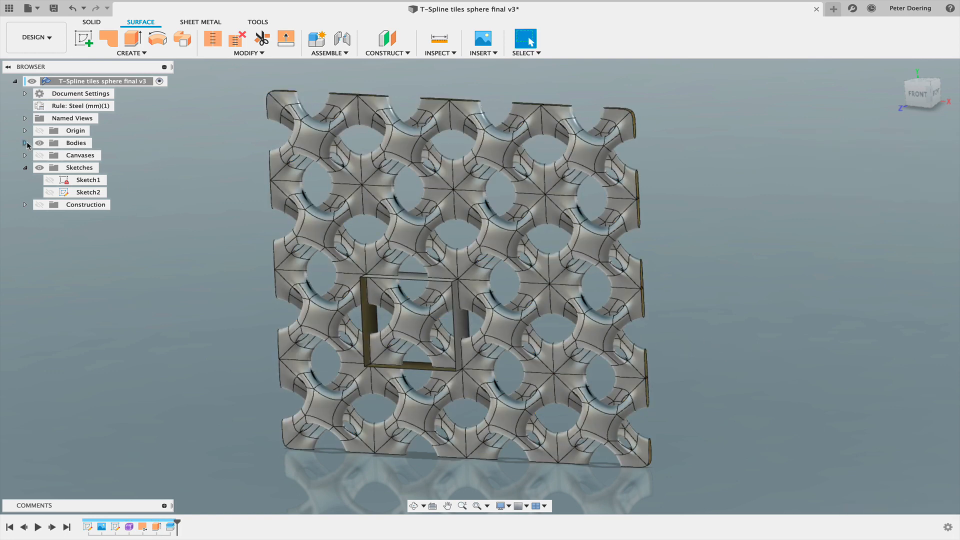
- Hide the square cutting surface and the surrounding array body, leaving only the split-out single tile shown
click(25, 143)
click(49, 167)
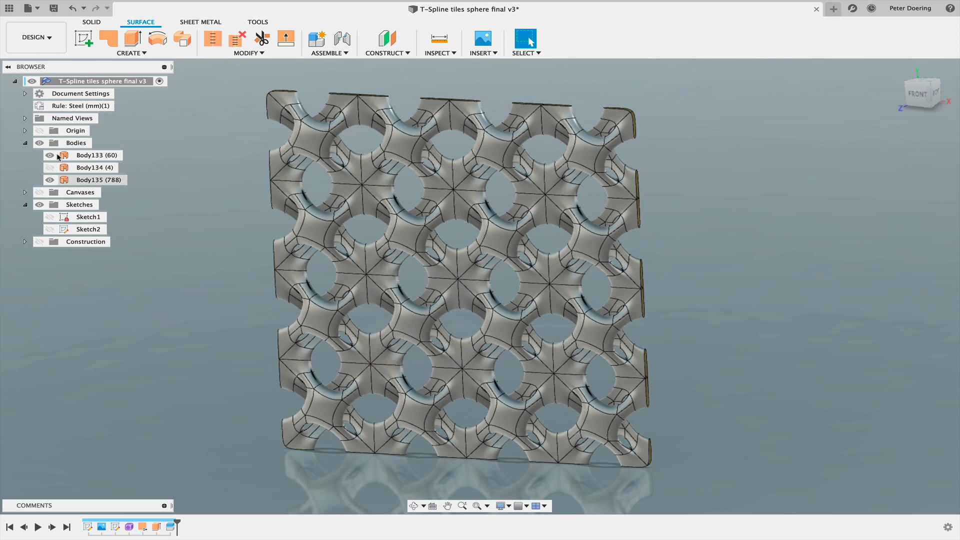
click(50, 156)
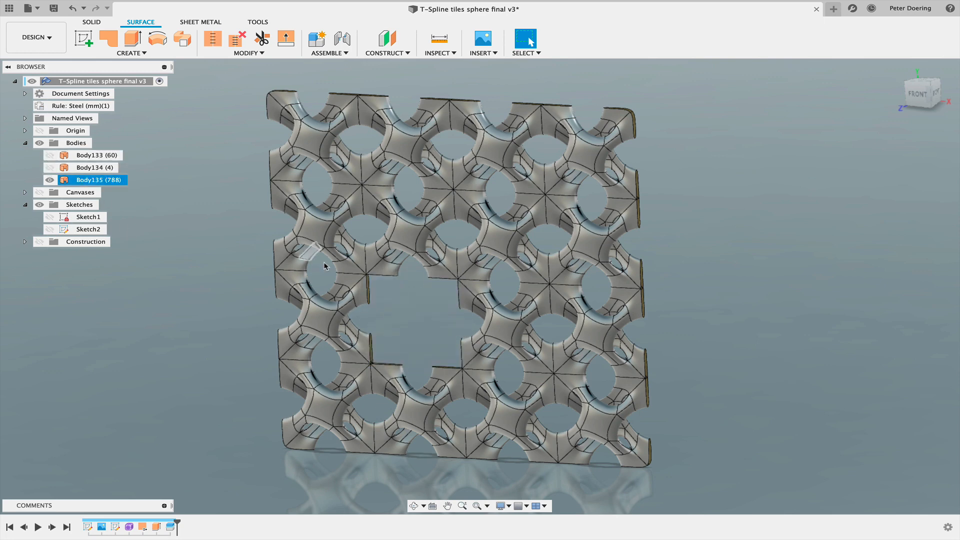
click(50, 178)
click(50, 167)
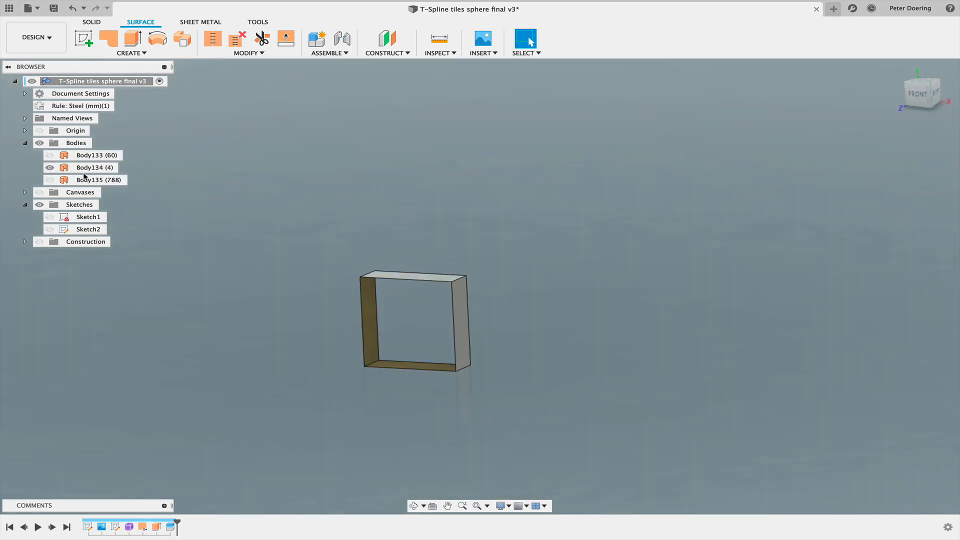
click(49, 155)
click(50, 168)
- Examine the open cut edges at the arm tips of the isolated tile from close up
scroll(431, 277, up, 10)
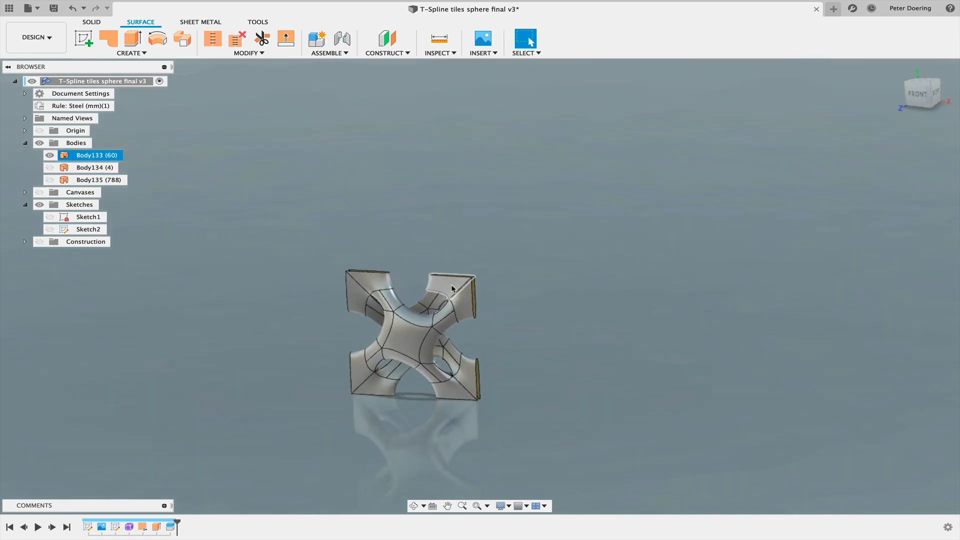
shift+middle_drag(412, 261, 390, 223)
scroll(456, 261, up, 5)
shift+middle_drag(453, 266, 449, 287)
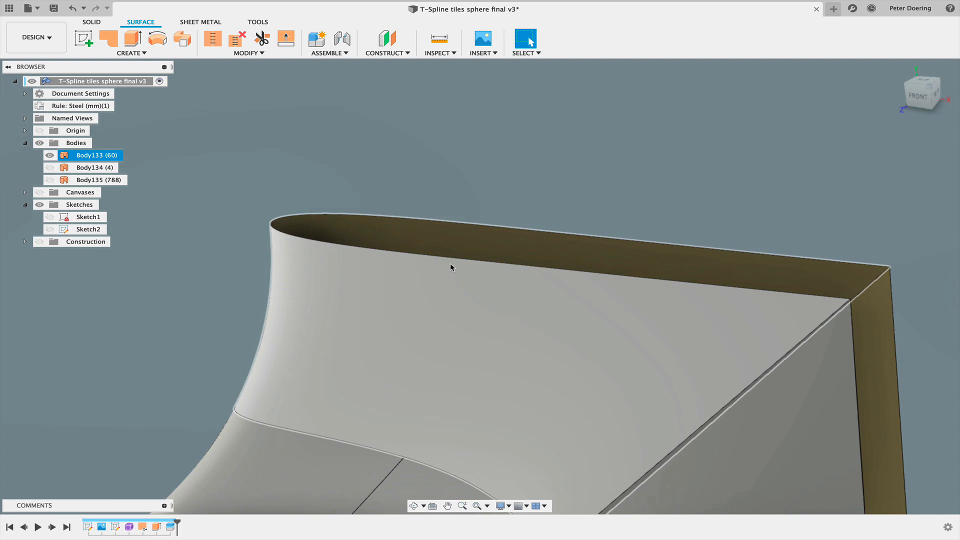
key(Escape)
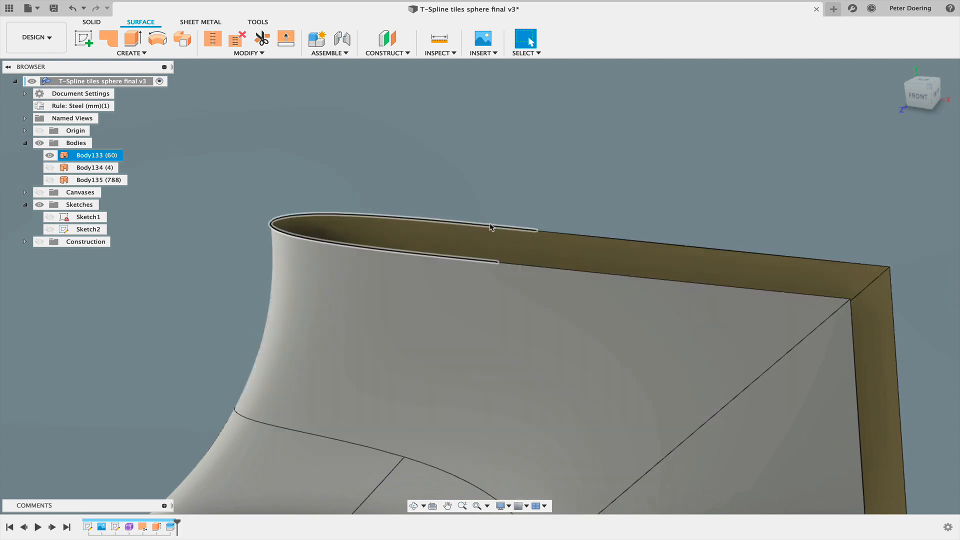
scroll(295, 245, up, 10)
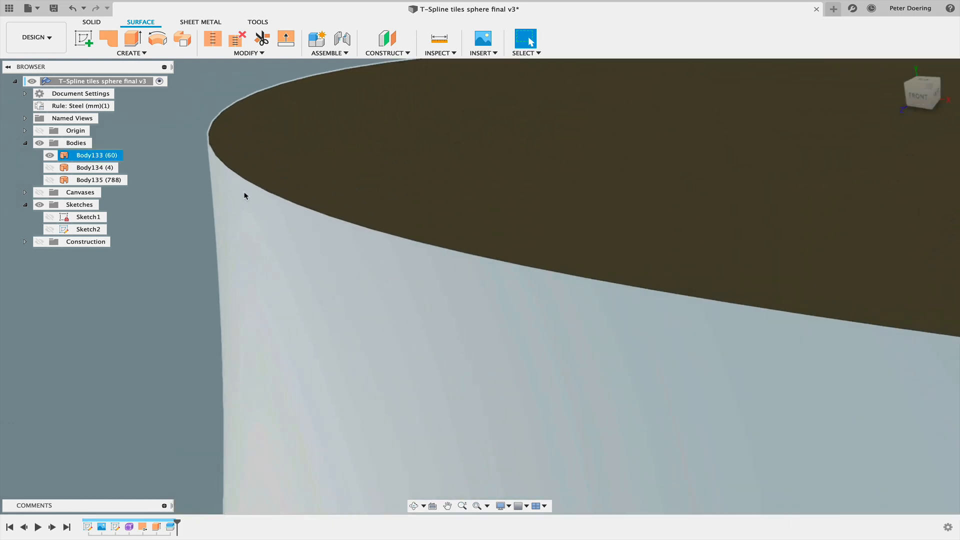
scroll(257, 196, down, 10)
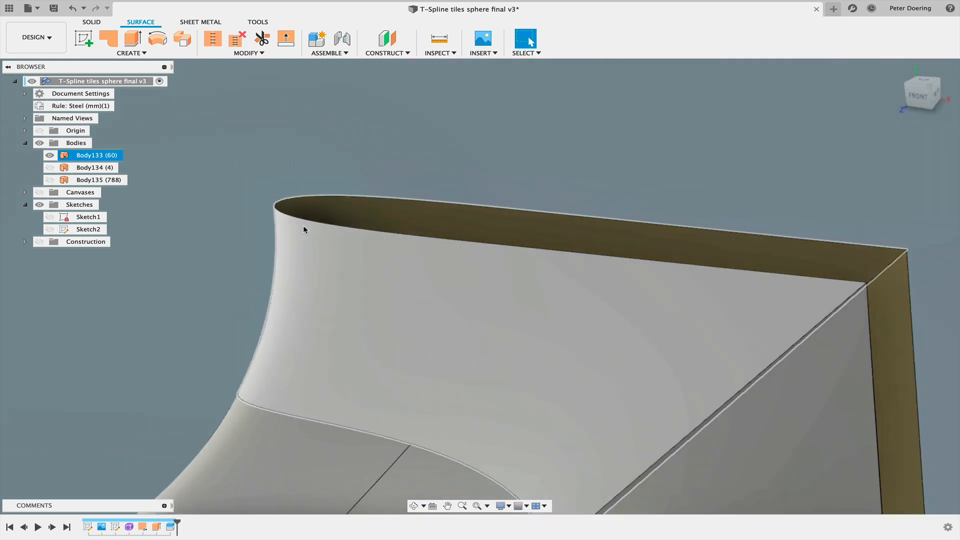
scroll(323, 279, down, 2)
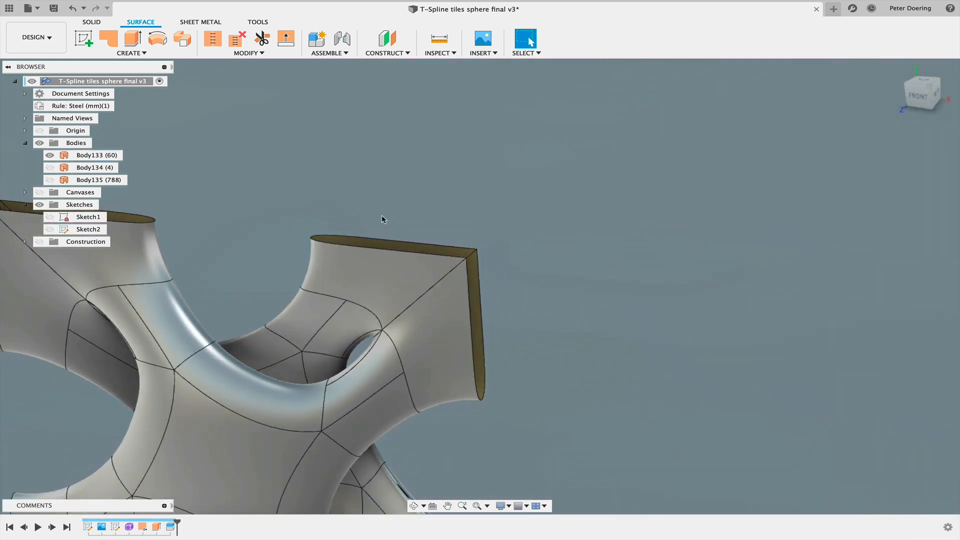
scroll(344, 245, down, 6)
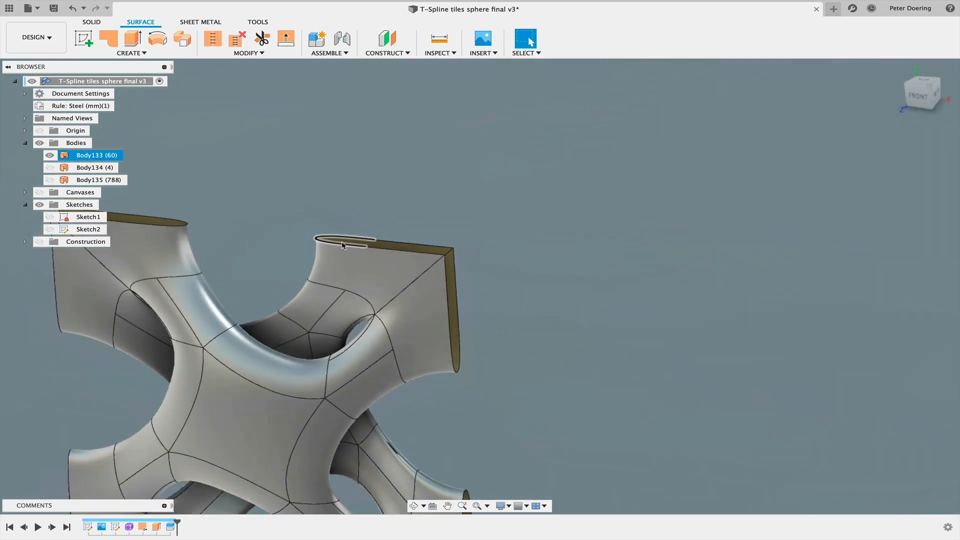
middle_drag(344, 245, 433, 206)
scroll(369, 227, up, 5)
scroll(390, 202, down, 6)
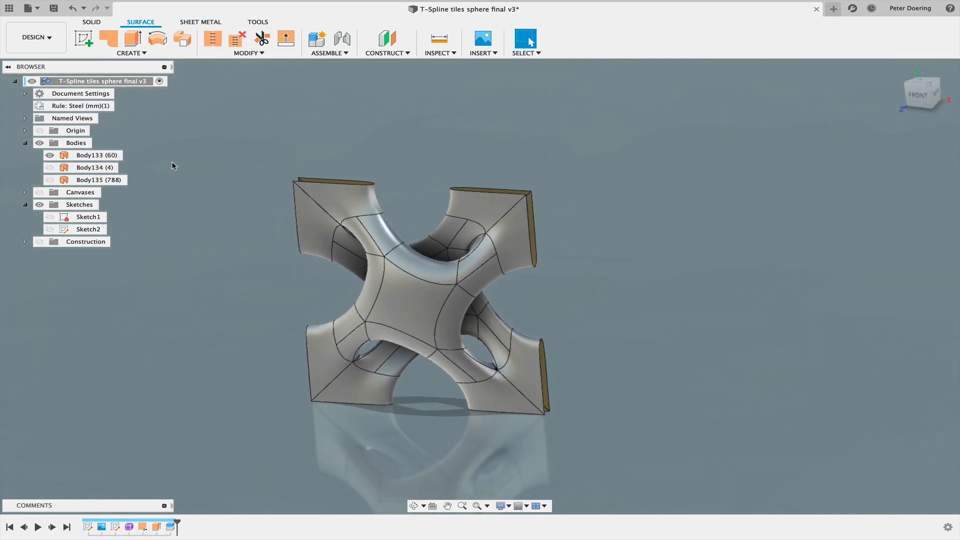
mouse_move(222, 175)
shift+middle_down()
mouse_move(213, 166)
mouse_move(223, 175)
shift+middle_up()
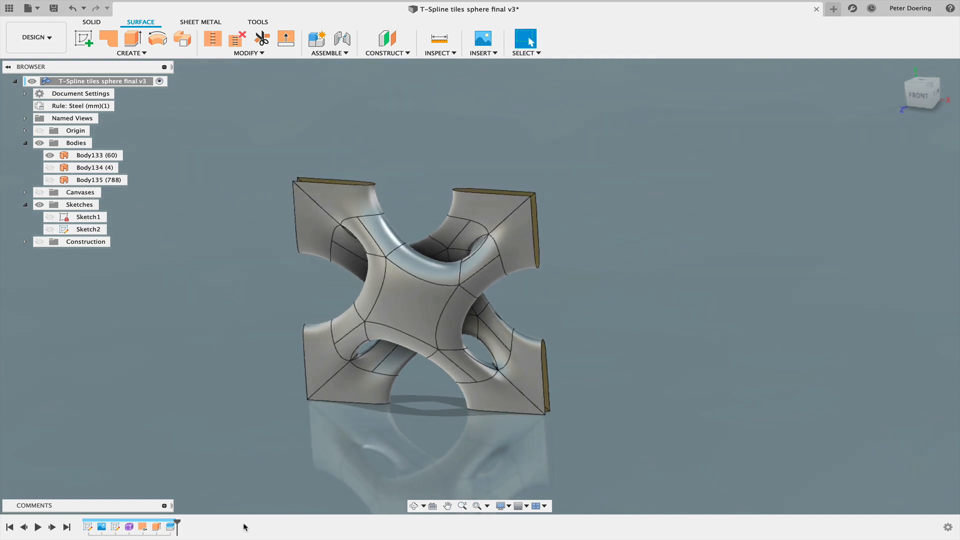
- Roll the timeline back to before the square surface extrusion and delete all features after the history marker
drag(176, 520, 150, 520)
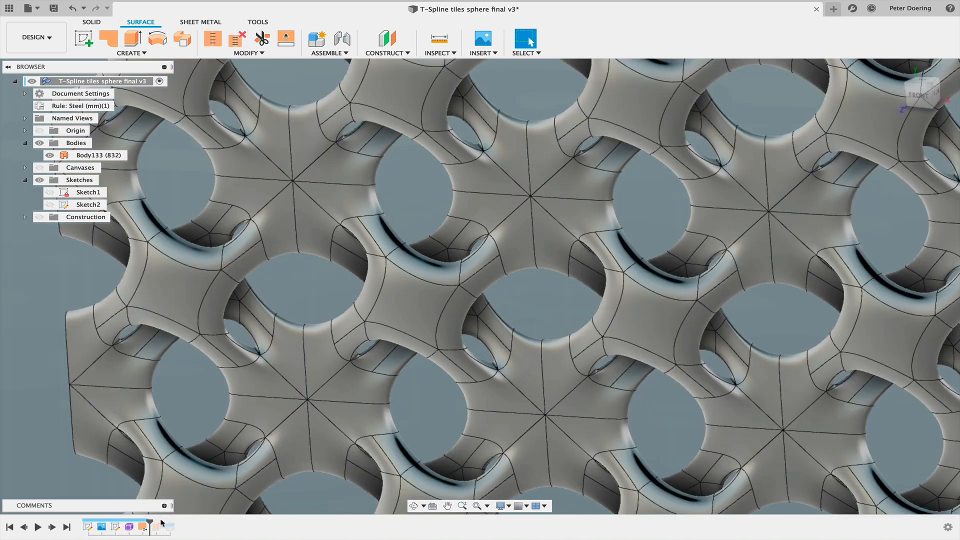
right_click(157, 526)
click(230, 491)
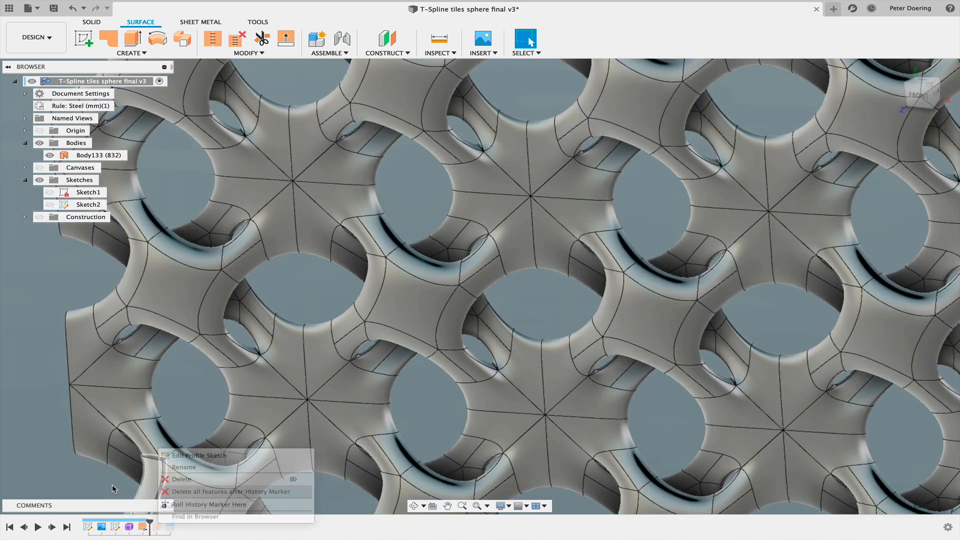
scroll(149, 458, down, 5)
middle_drag(149, 457, 280, 407)
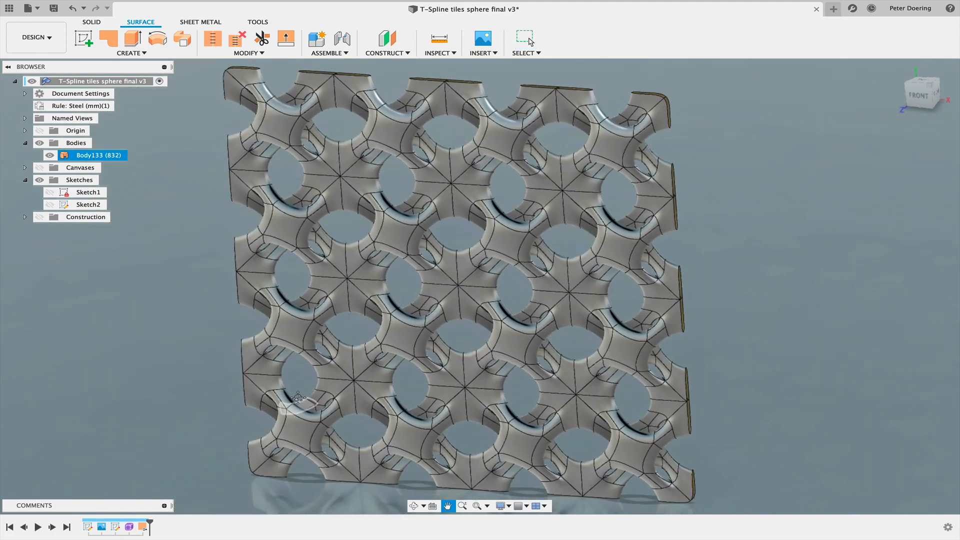
scroll(279, 406, down, 3)
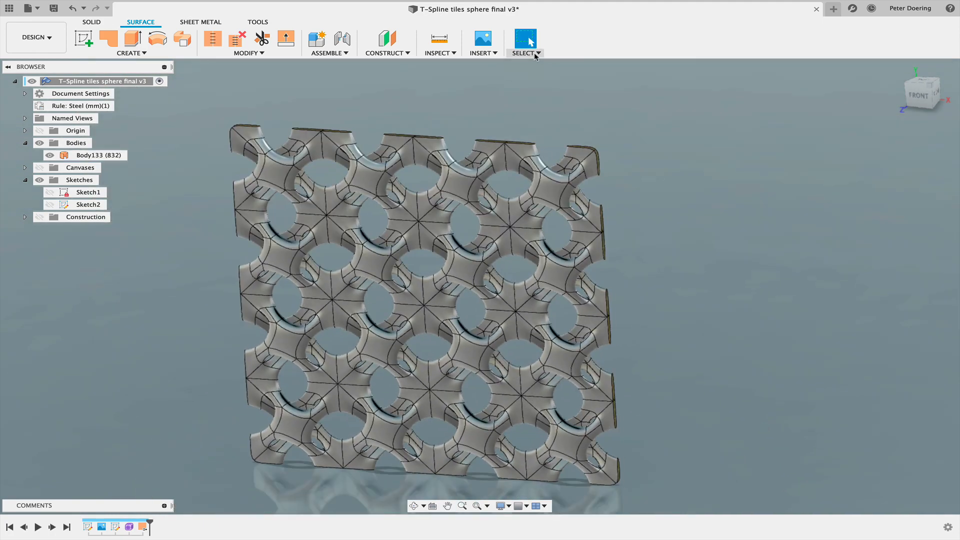
- Restrict the selection filters to Body Faces only, keeping Select Through on
click(528, 53)
mouse_move(564, 130)
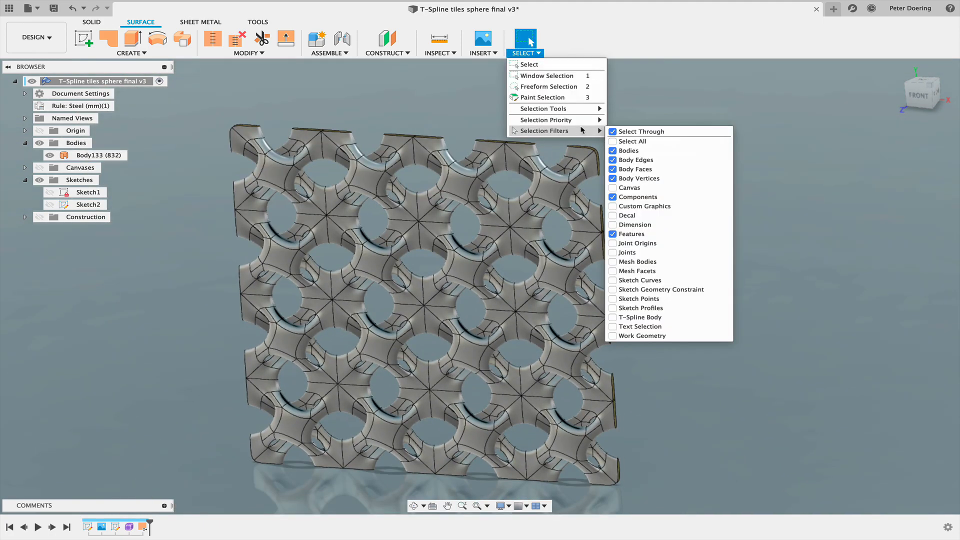
click(613, 141)
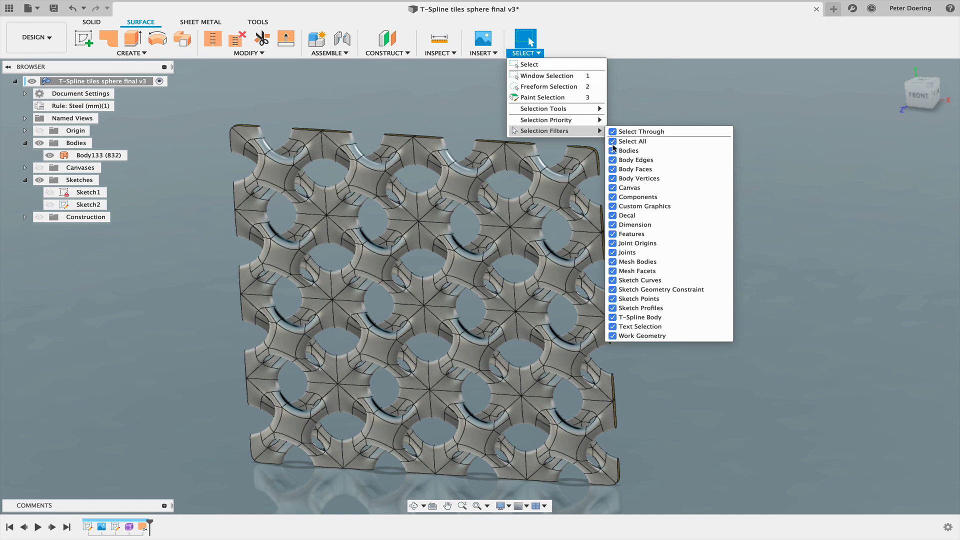
click(613, 141)
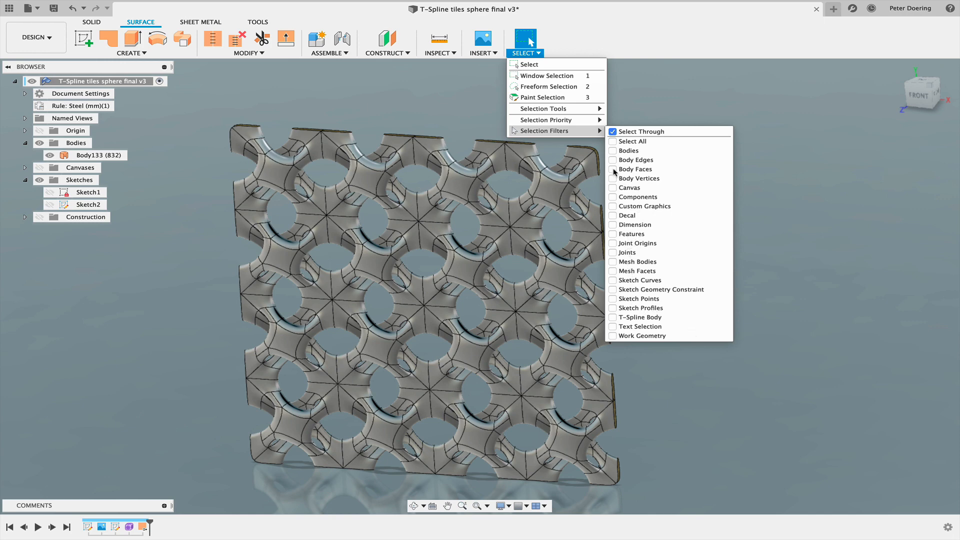
click(790, 336)
middle_drag(634, 287, 593, 270)
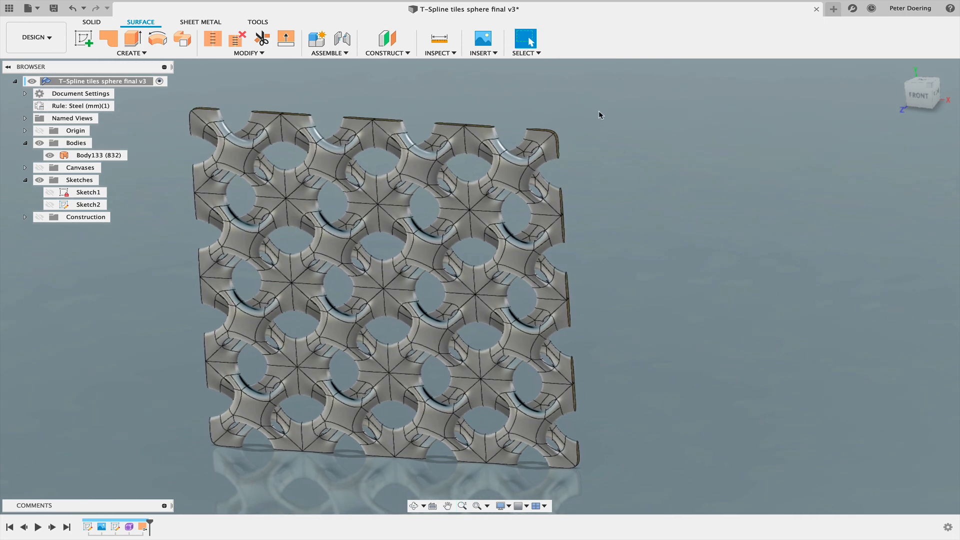
- In the front view, delete all array faces except those of the interior tile in the second column, third row from above
click(918, 95)
scroll(513, 358, down, 3)
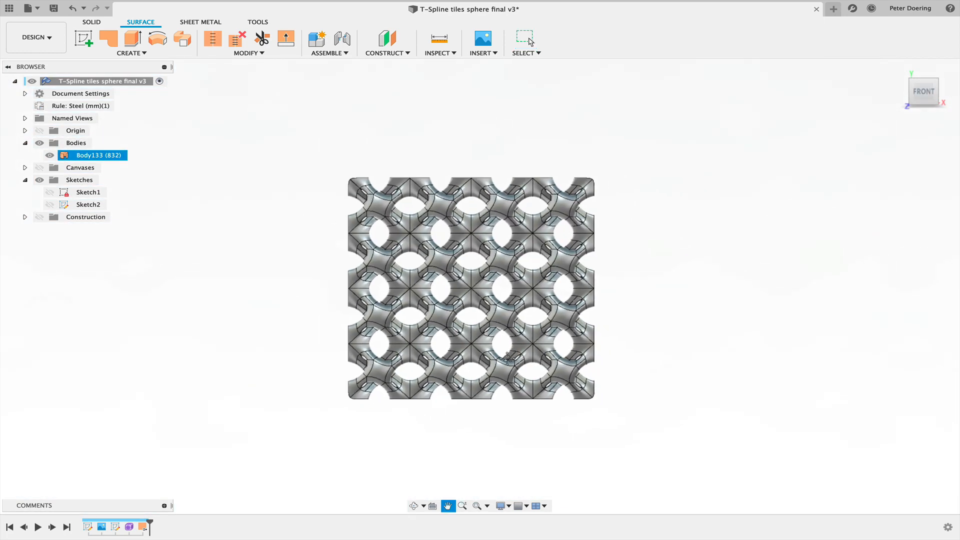
drag(617, 165, 473, 434)
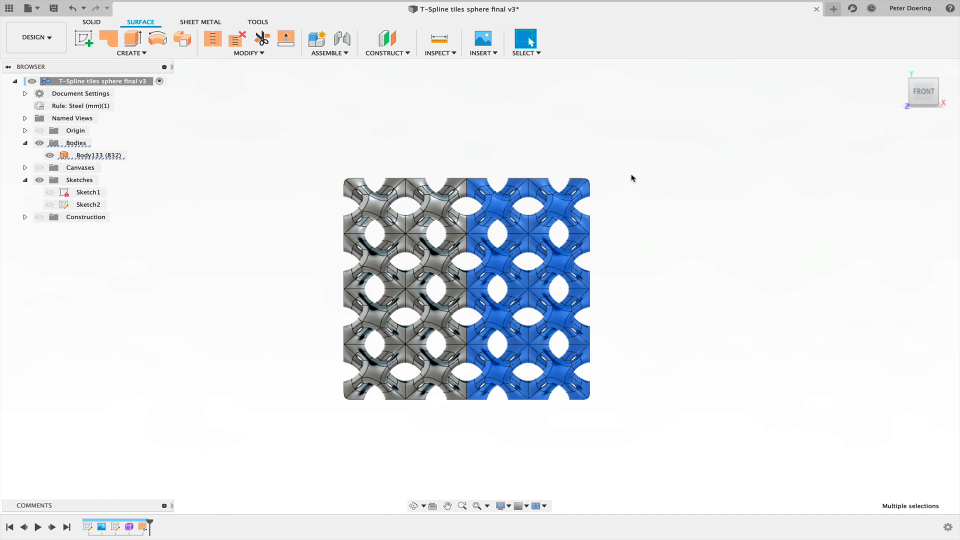
drag(629, 163, 299, 286)
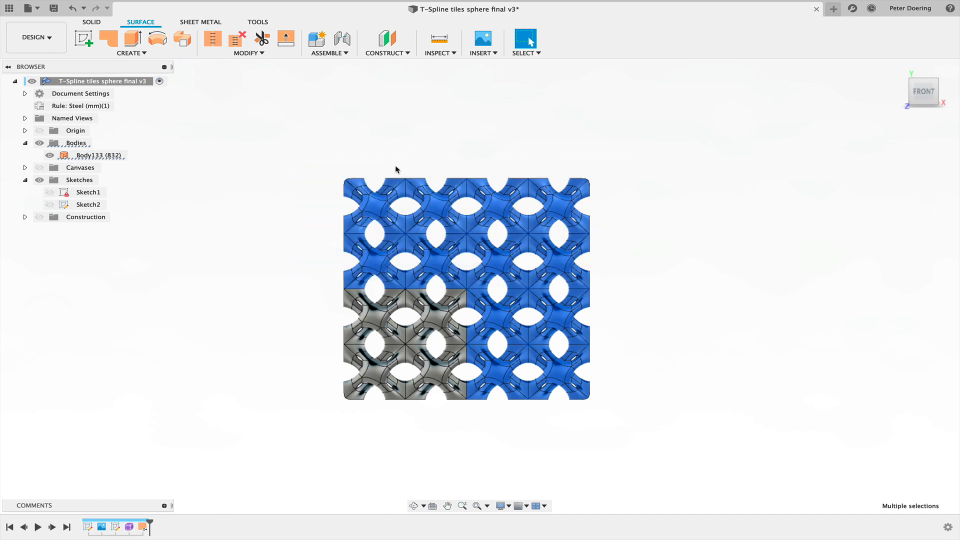
drag(396, 167, 316, 446)
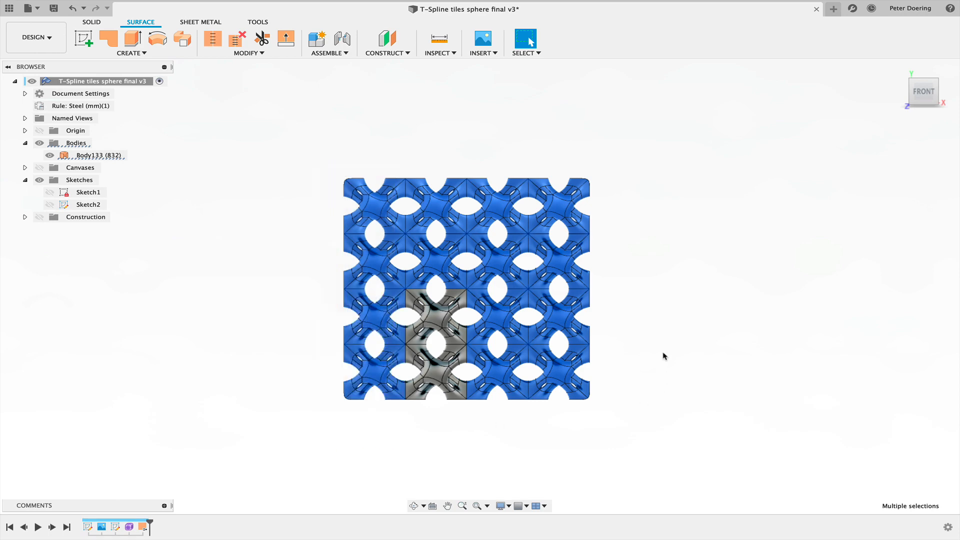
drag(635, 348, 351, 435)
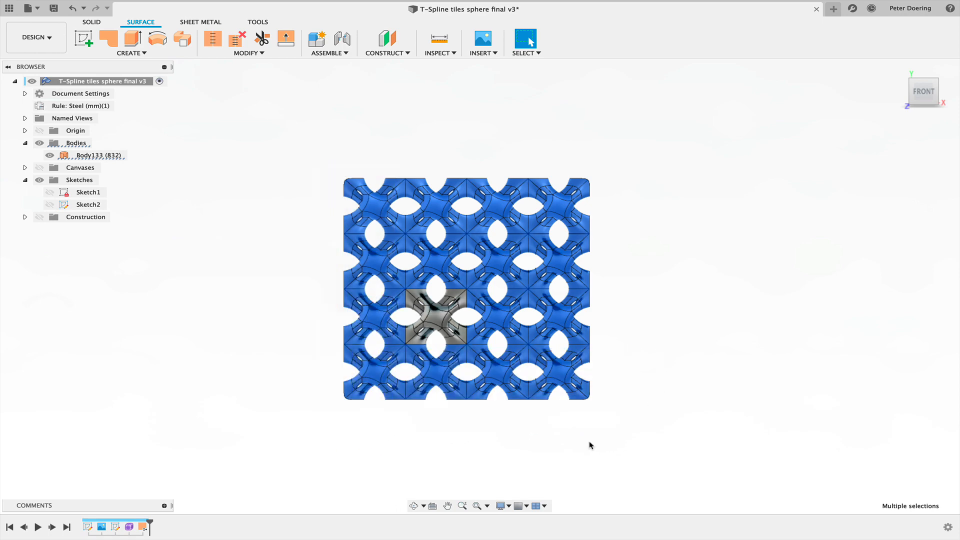
right_click(552, 366)
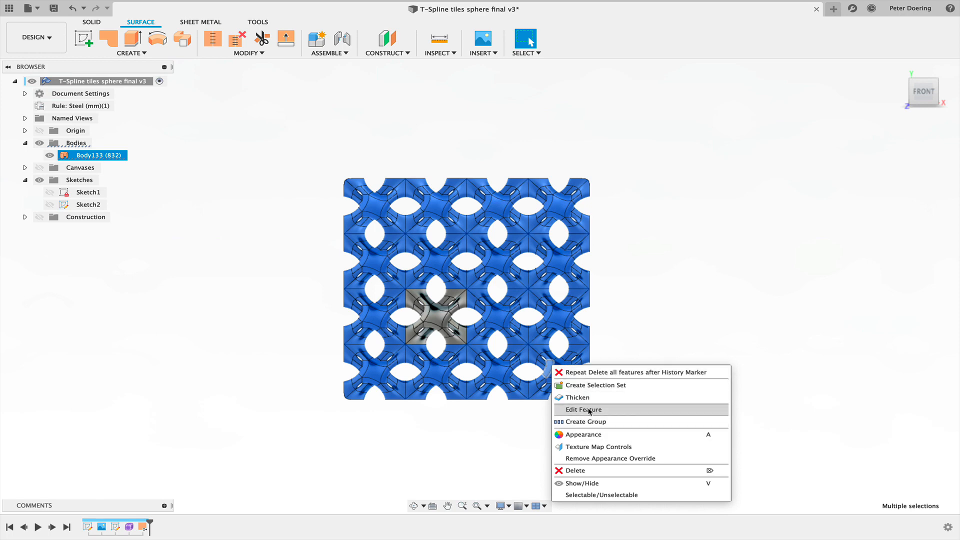
click(574, 470)
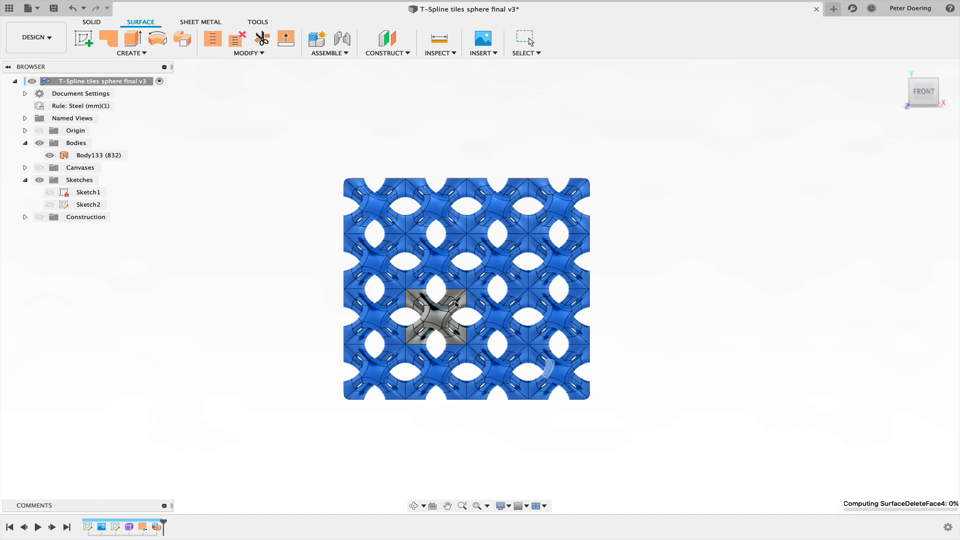
- Examine the open arm ends of the remaining single tile from close up
scroll(458, 298, up, 3)
scroll(457, 296, up, 5)
middle_drag(387, 305, 412, 242)
scroll(384, 192, up, 2)
shift+middle_drag(527, 189, 518, 192)
scroll(575, 143, up, 5)
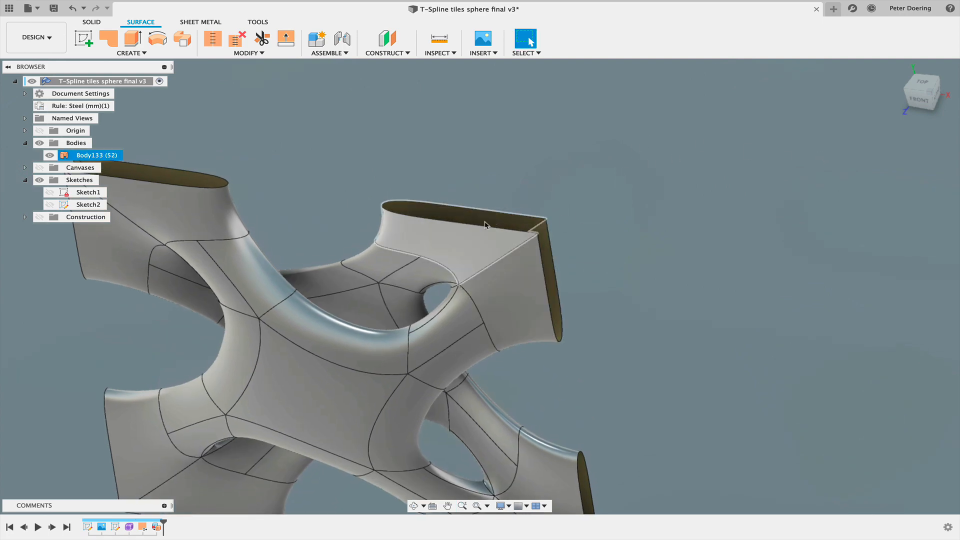
middle_drag(572, 166, 605, 148)
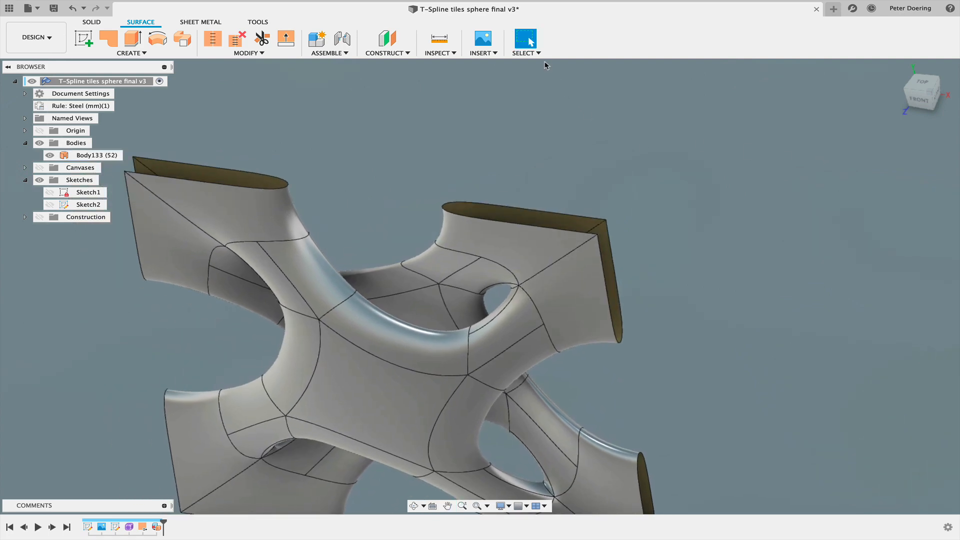
- Turn all selection filters back on with Select All
click(524, 51)
mouse_move(527, 131)
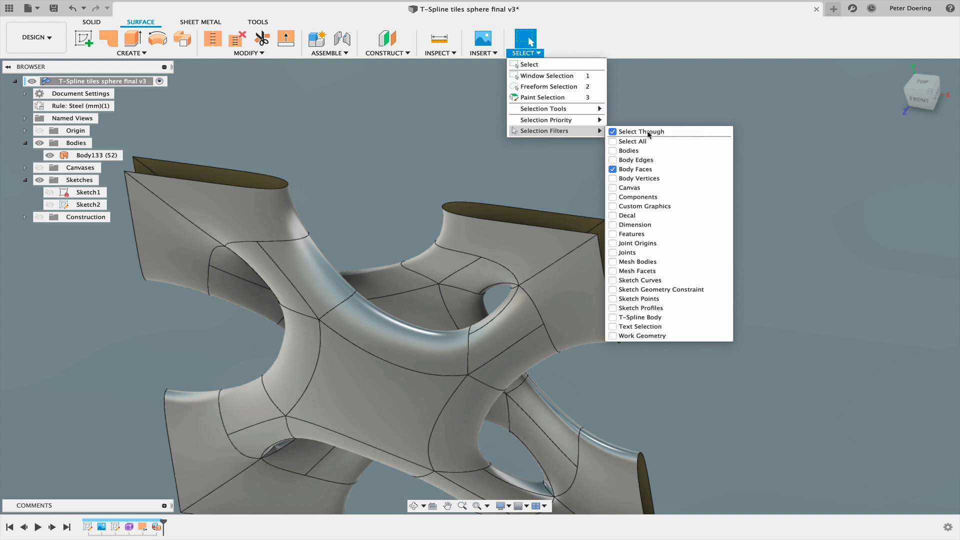
click(618, 142)
click(569, 232)
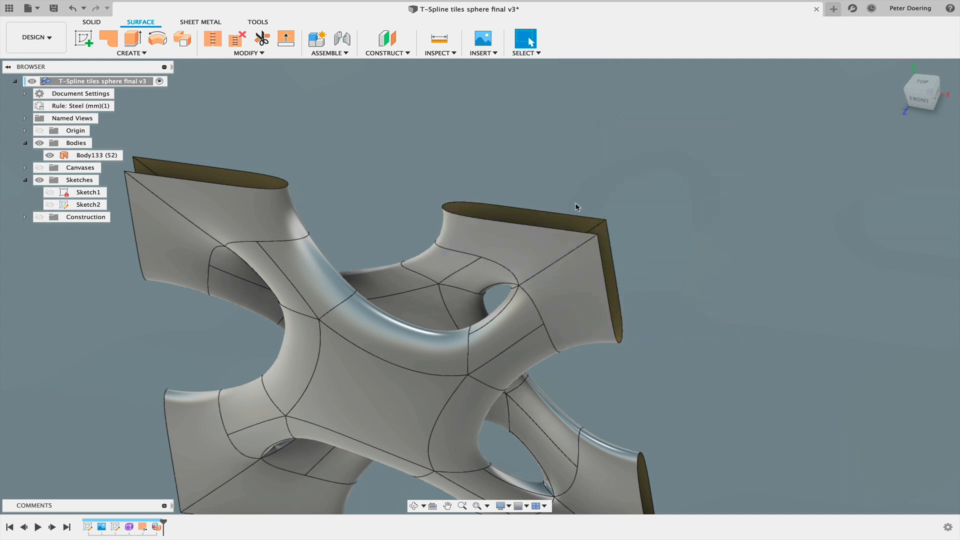
- Start a new sketch on an origin plane, with the tile's arm tips in view
scroll(456, 129, down, 5)
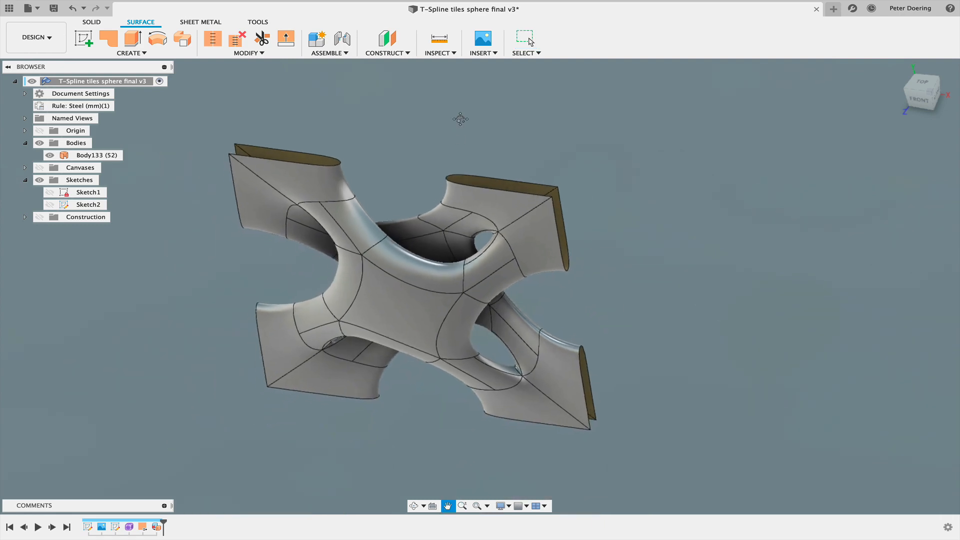
shift+middle_drag(463, 119, 499, 112)
middle_drag(571, 122, 475, 106)
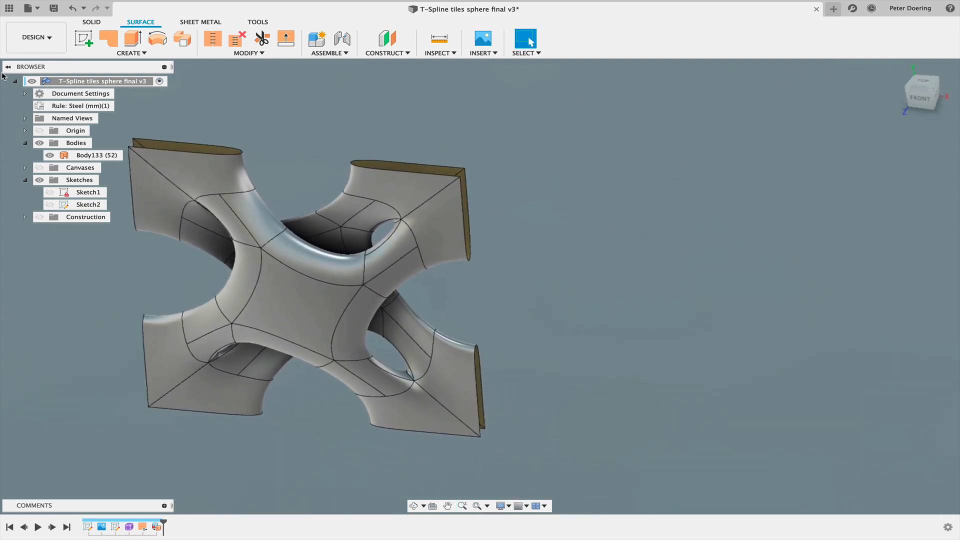
click(84, 40)
shift+middle_drag(502, 361, 492, 240)
shift+middle_drag(330, 451, 385, 407)
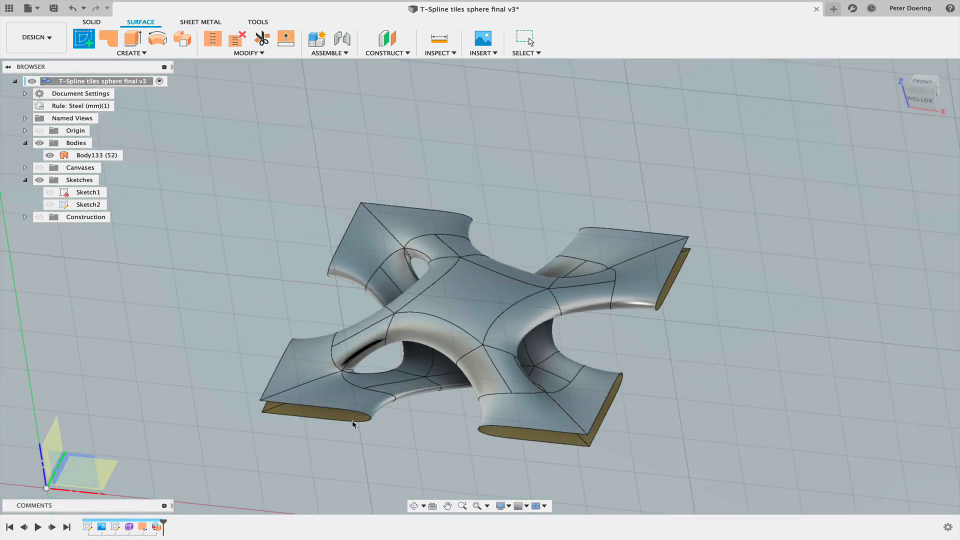
click(119, 478)
mouse_move(480, 310)
shift+middle_down()
mouse_move(492, 289)
mouse_move(505, 313)
shift+middle_up()
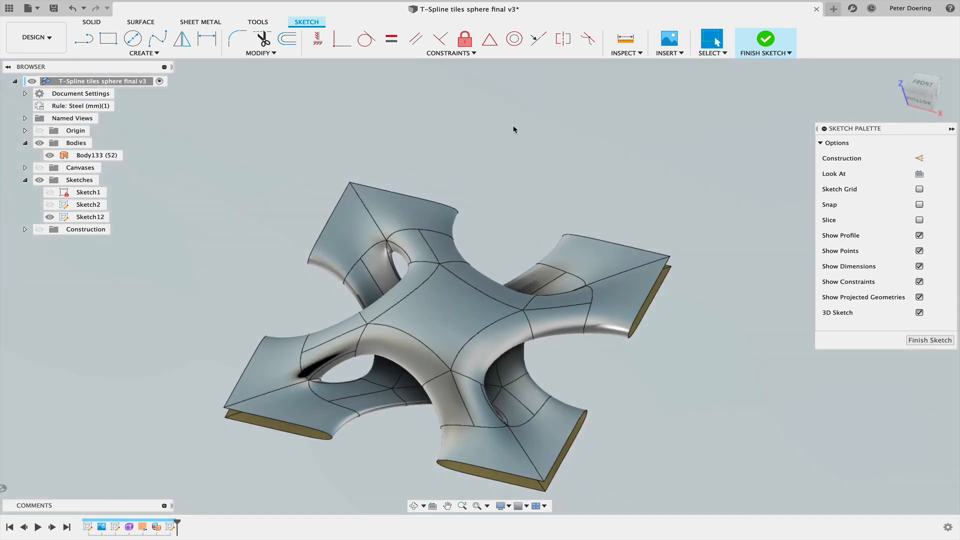
- Sketch closing lines across the gap between the front and back corner points at two neighbouring arm tips, the second one 0.5 mm long
key(l)
click(670, 259)
middle_drag(628, 439, 606, 327)
click(665, 148)
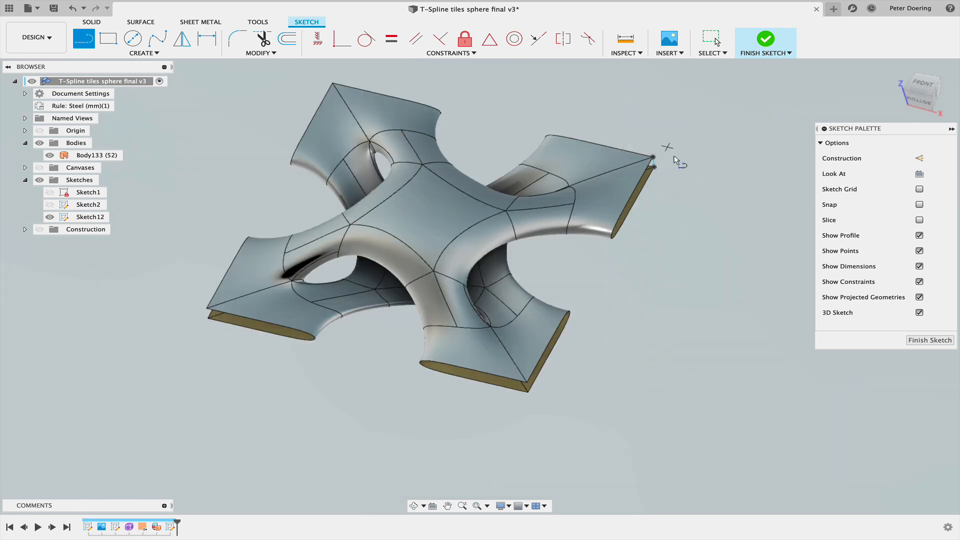
scroll(522, 384, up, 5)
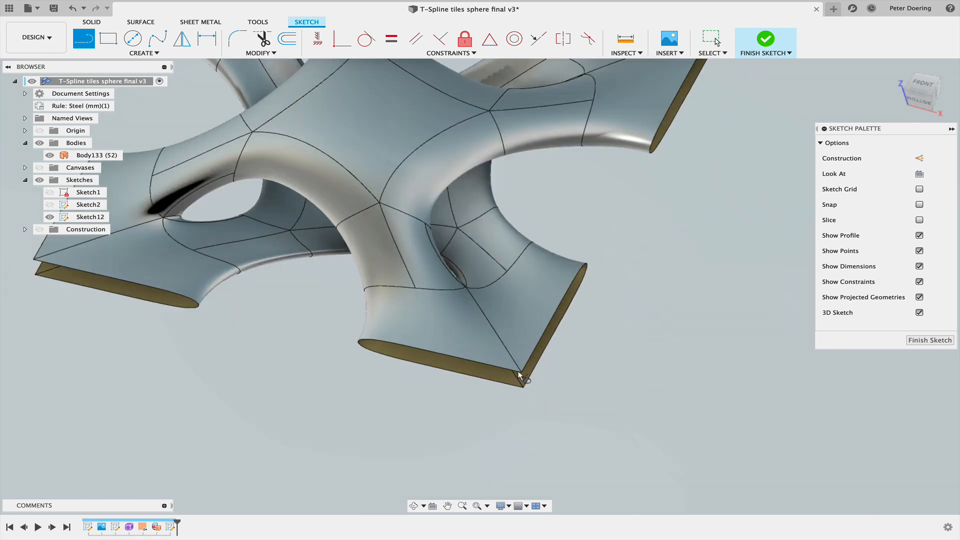
click(520, 370)
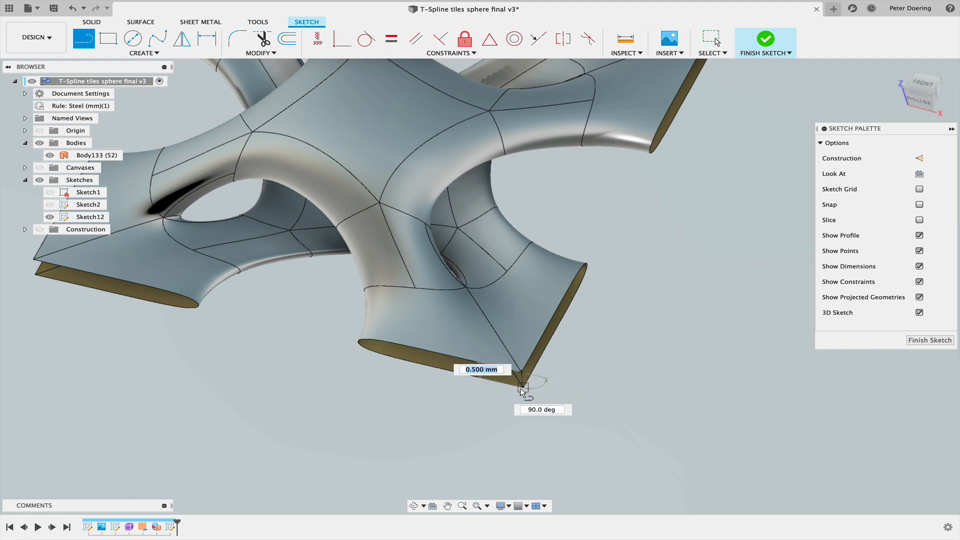
click(521, 389)
- Sketch a closing line across the gap between the corner points of the third arm tip
scroll(392, 422, down, 3)
middle_drag(393, 422, 487, 421)
scroll(519, 402, up, 1)
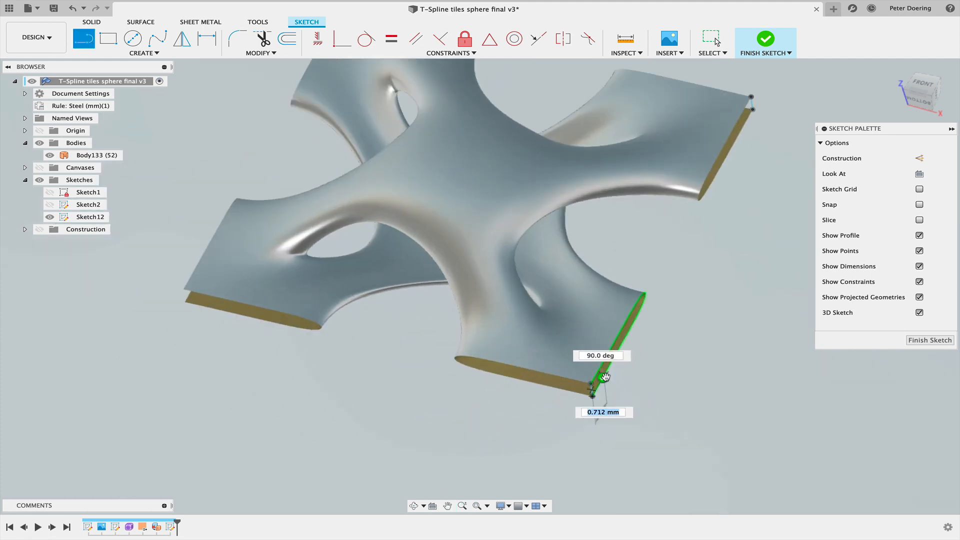
middle_drag(605, 377, 774, 411)
key(Escape)
key(l)
click(354, 324)
- Sketch the closing line across the fourth arm tip's corner gap and finish the sketch
mouse_move(360, 353)
shift+middle_down()
mouse_move(283, 379)
mouse_move(552, 448)
mouse_move(424, 419)
mouse_move(492, 291)
shift+middle_up()
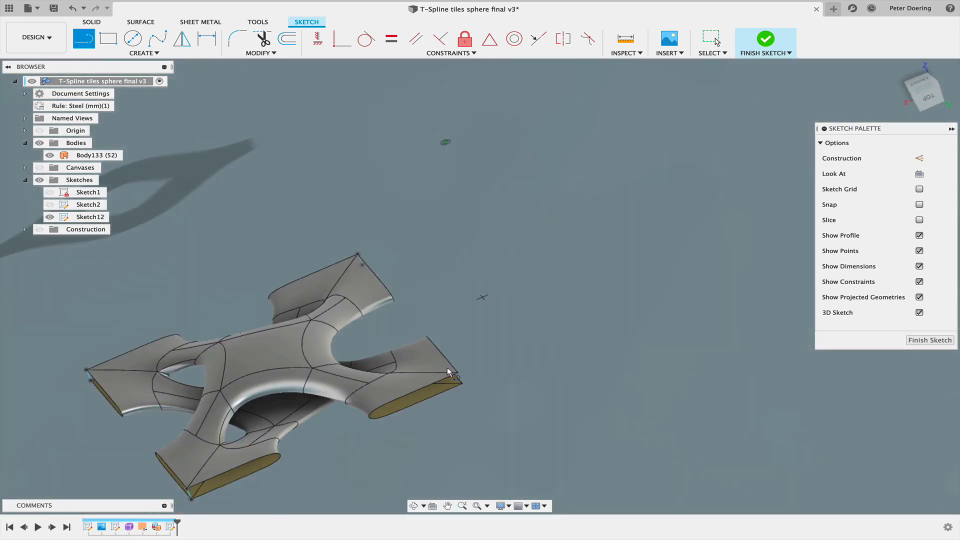
scroll(467, 372, up, 3)
click(465, 367)
click(472, 382)
click(478, 392)
middle_drag(479, 392, 645, 263)
mouse_move(517, 384)
shift+middle_down()
mouse_move(572, 323)
mouse_move(583, 335)
shift+middle_up()
click(765, 40)
- Patch the first two open sides of the arm tips as new surface bodies, bounded by the tile edges and sketched closing lines
mouse_move(636, 400)
shift+middle_down()
mouse_move(515, 454)
mouse_move(627, 406)
shift+middle_up()
click(108, 39)
middle_drag(629, 233, 738, 247)
shift+middle_drag(737, 247, 744, 268)
middle_drag(785, 320, 705, 405)
scroll(650, 416, up, 3)
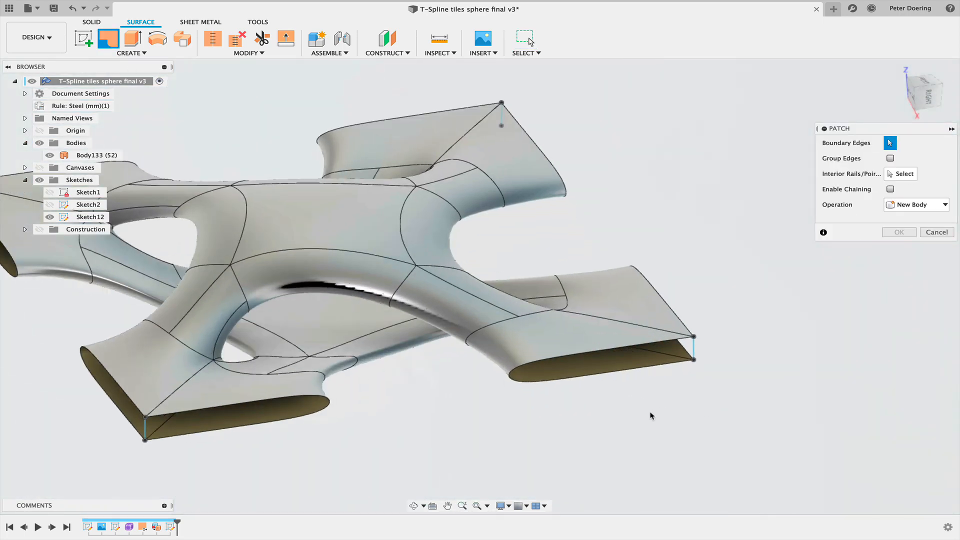
click(591, 360)
key(Return)
middle_drag(796, 370, 437, 370)
right_click(796, 369)
click(820, 376)
click(576, 345)
click(901, 280)
- Patch the third and fourth open sides of the arm tips as new surface bodies
scroll(824, 356, down, 1)
scroll(825, 356, down, 2)
middle_drag(824, 356, 720, 394)
right_click(720, 406)
click(735, 414)
click(725, 315)
shift+middle_drag(823, 347, 134, 280)
click(600, 345)
click(902, 281)
shift+middle_drag(835, 320, 754, 352)
right_click(754, 351)
click(756, 370)
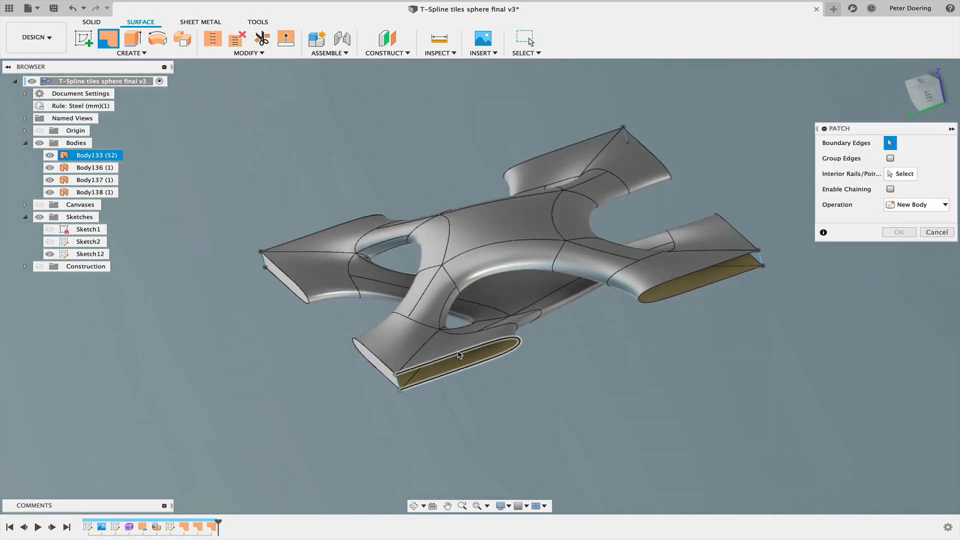
click(459, 354)
click(900, 280)
- Patch the fifth and sixth open sides, using the open tile edge and the adjoining sketched line as boundaries
middle_drag(811, 358, 713, 385)
right_click(714, 382)
click(727, 395)
click(620, 312)
click(662, 284)
click(900, 280)
shift+middle_drag(840, 335, 724, 389)
right_click(761, 389)
click(781, 396)
click(603, 306)
click(552, 310)
click(900, 279)
- Patch the last two open sides of the arm tips, each bounded by its tile edge and the sketched closing line
right_click(722, 389)
click(742, 397)
click(602, 315)
click(661, 285)
click(898, 279)
shift+middle_drag(809, 345, 687, 389)
right_click(687, 389)
click(706, 396)
click(554, 338)
click(513, 344)
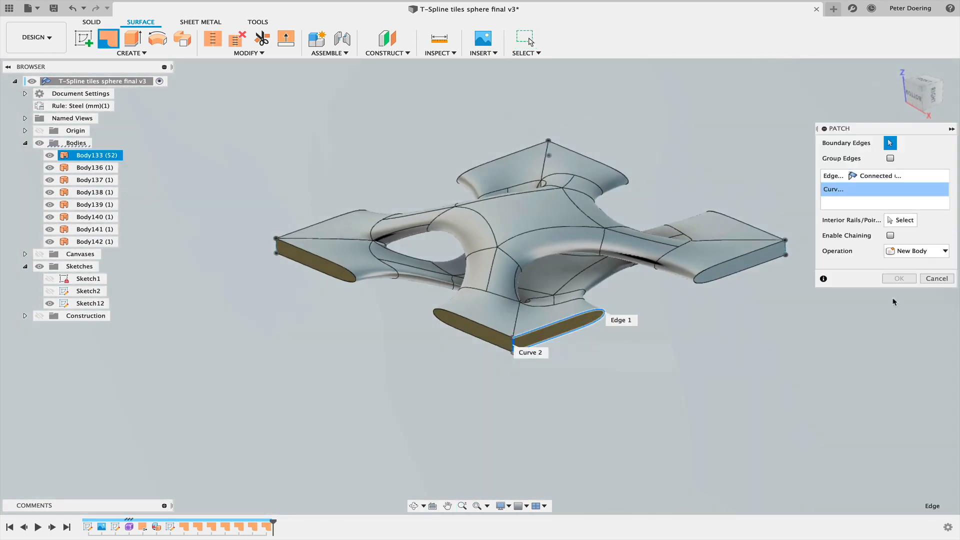
click(898, 279)
- Stitch the tile surface and its eight patches together as a new body with a 0.10 mm tolerance
scroll(741, 373, down, 4)
shift+middle_drag(741, 373, 730, 398)
middle_drag(730, 399, 683, 424)
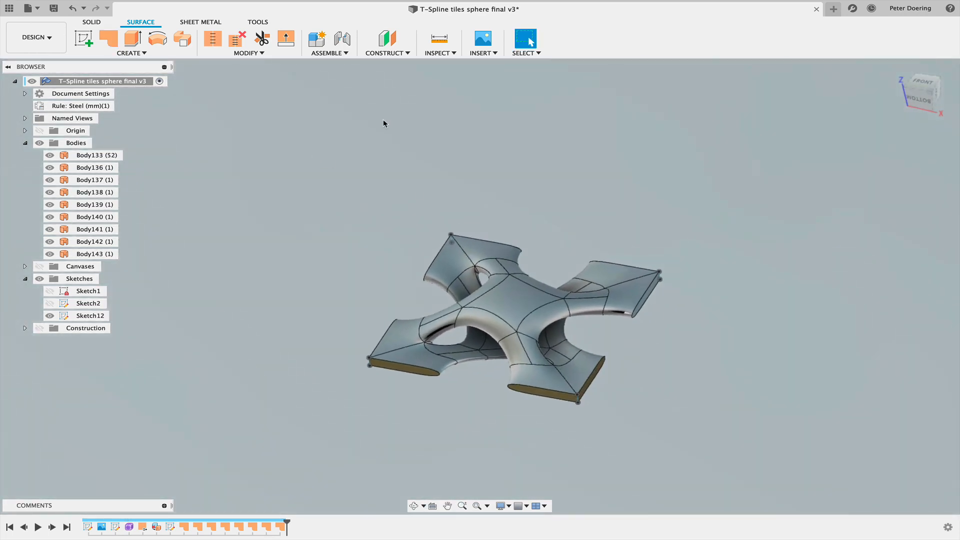
click(212, 38)
drag(698, 208, 360, 432)
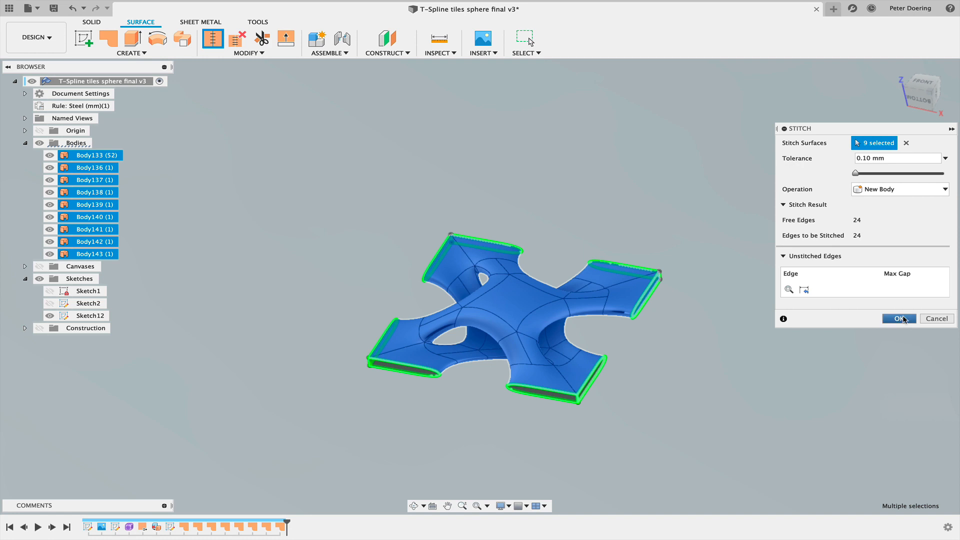
key(Return)
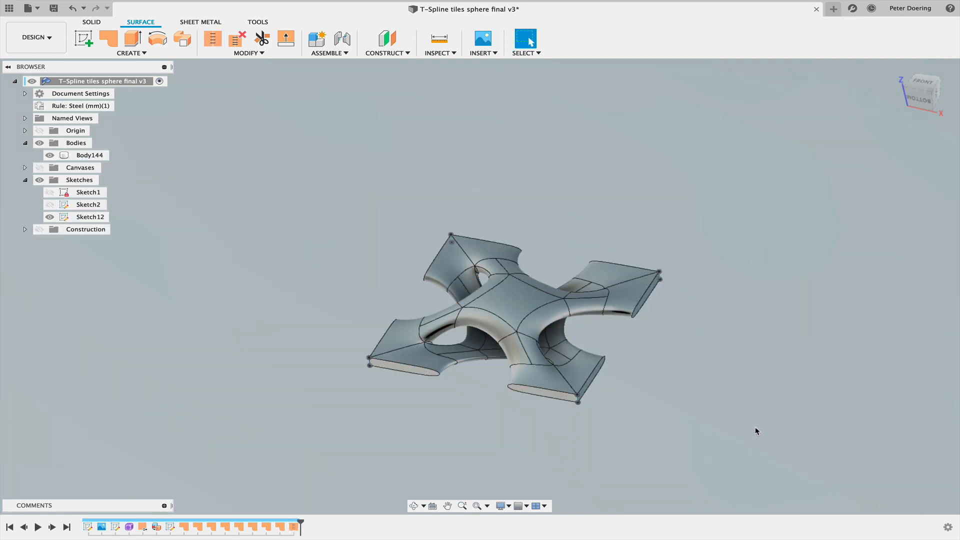
- Examine the stitched tile and its capped arm ends from the front and from close up
middle_drag(667, 438, 663, 415)
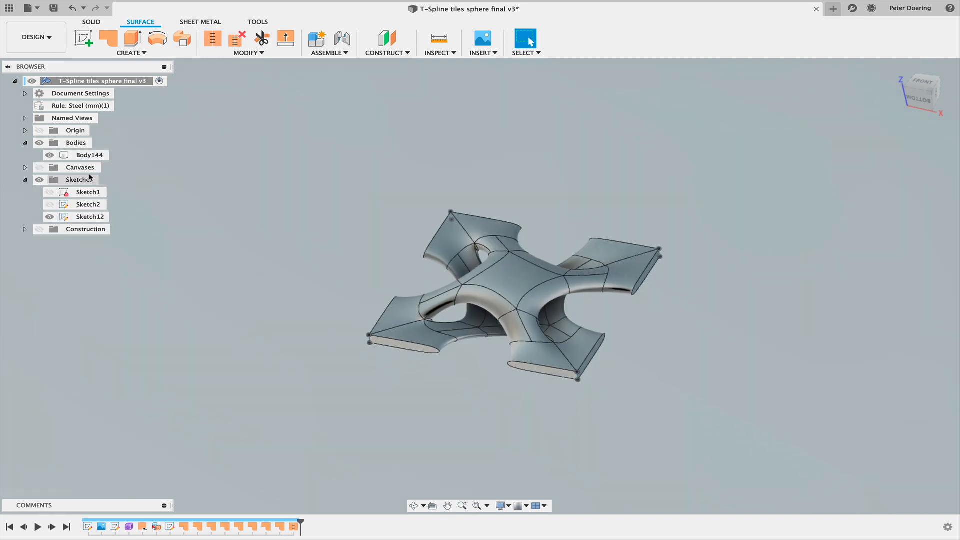
shift+middle_drag(300, 397, 386, 453)
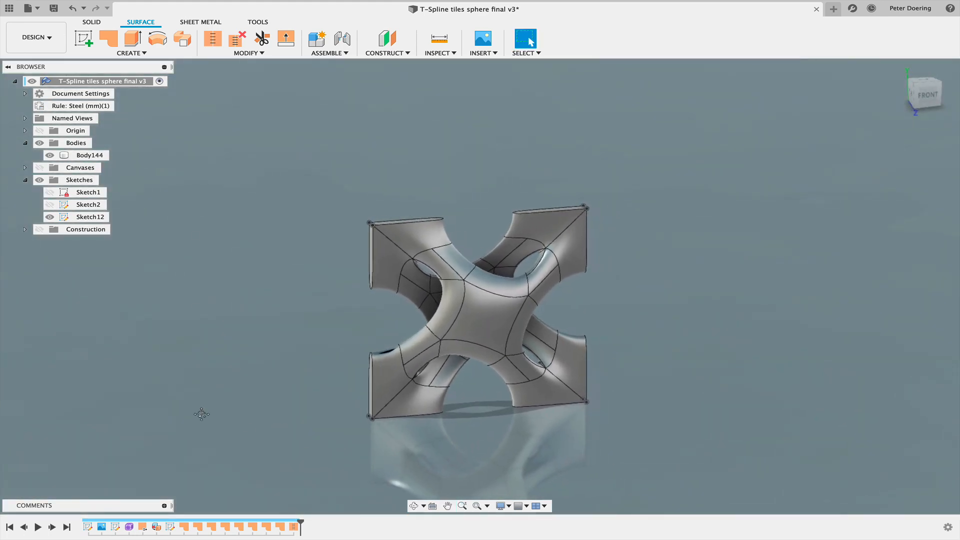
middle_drag(246, 428, 223, 418)
scroll(229, 423, up, 6)
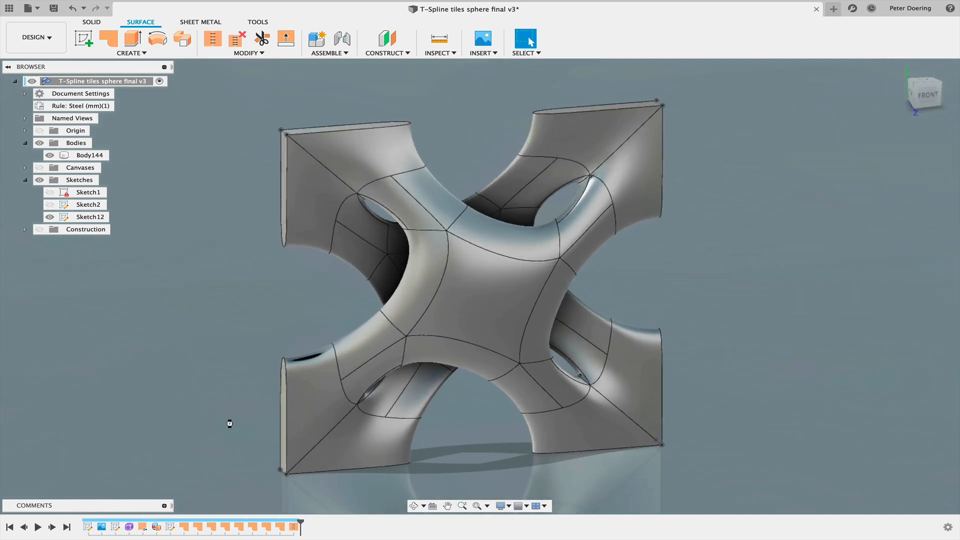
scroll(184, 392, down, 5)
middle_drag(196, 395, 300, 368)
mouse_move(258, 403)
shift+middle_down()
mouse_move(272, 403)
mouse_move(265, 398)
shift+middle_up()
scroll(310, 273, up, 4)
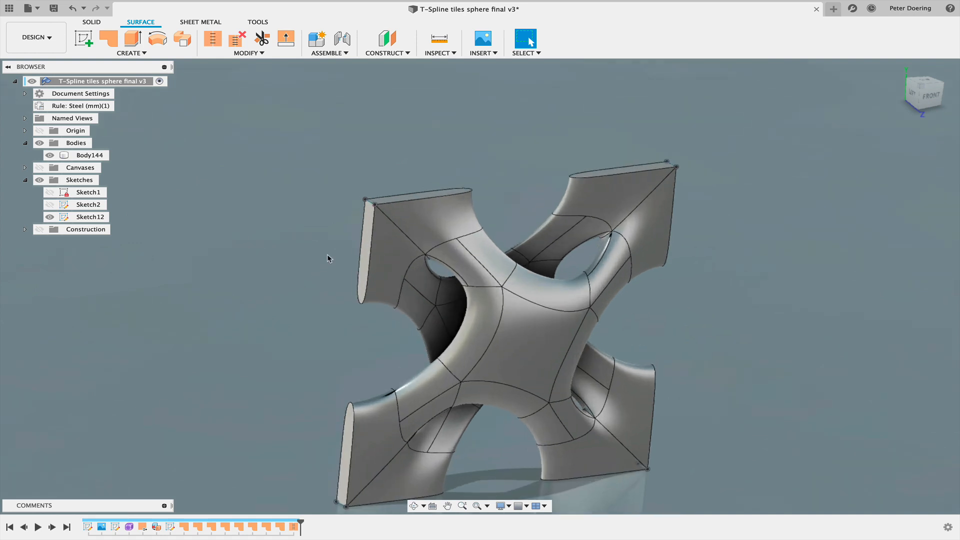
scroll(356, 250, down, 2)
scroll(356, 249, down, 2)
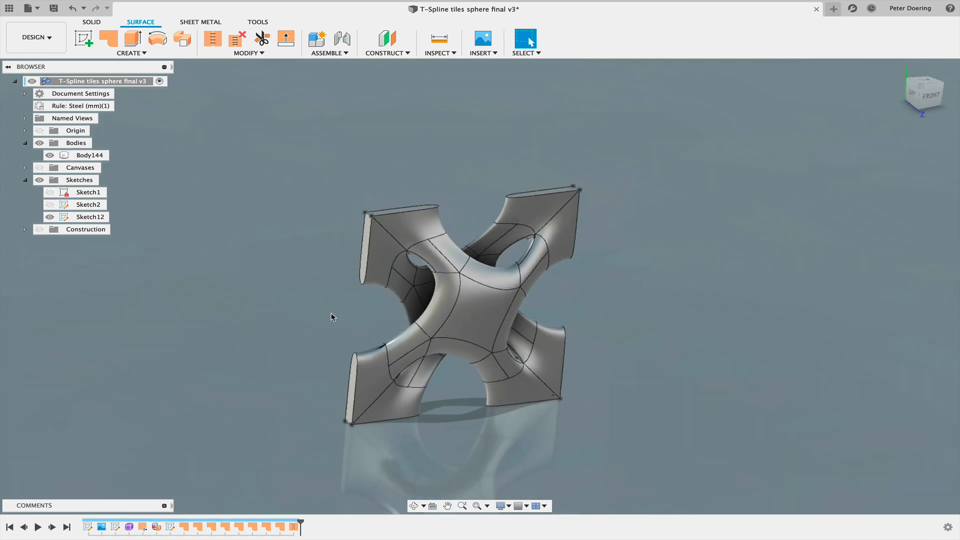
- Hide Sketch12 and start offsetting faces with Press Pull, choosing the flat end faces of the upper arms and one on the lower-right arm
mouse_move(624, 262)
shift+middle_down()
mouse_move(619, 275)
mouse_move(620, 262)
shift+middle_up()
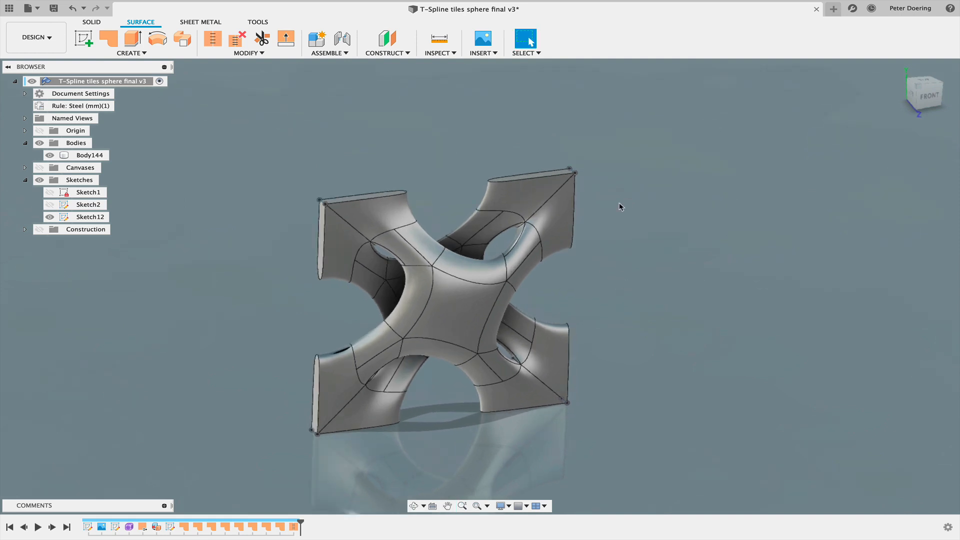
click(49, 216)
click(93, 23)
click(244, 42)
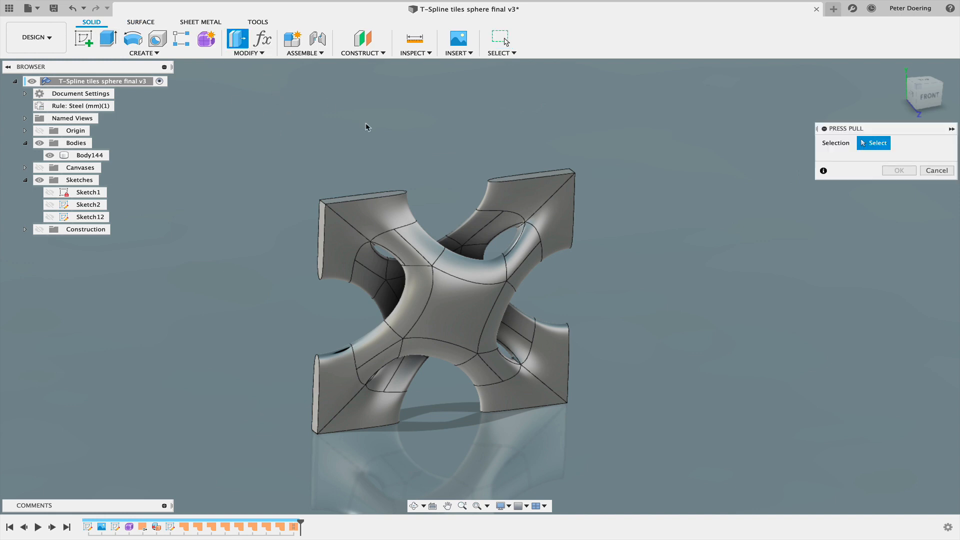
shift+middle_drag(371, 165, 379, 214)
scroll(378, 220, up, 5)
click(372, 232)
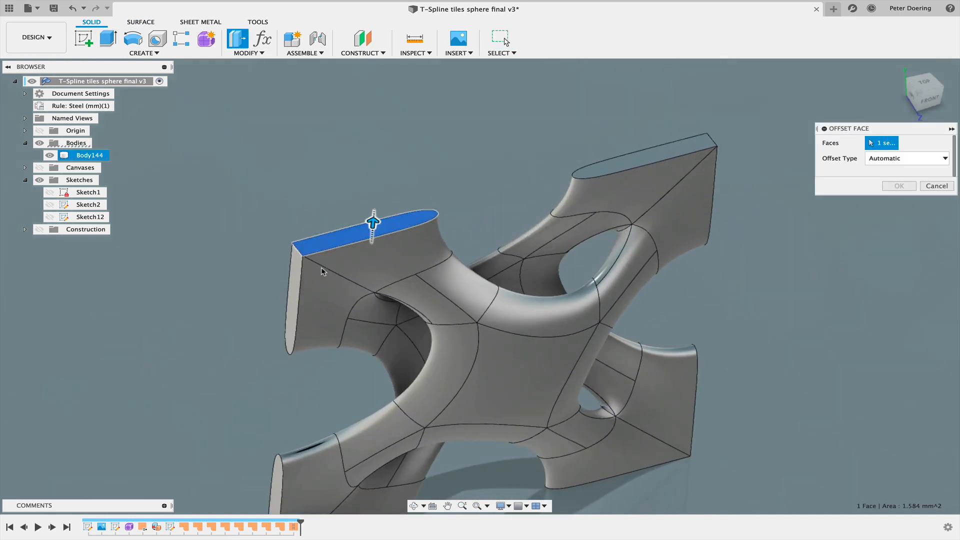
click(294, 280)
click(650, 156)
shift+middle_drag(699, 270, 670, 223)
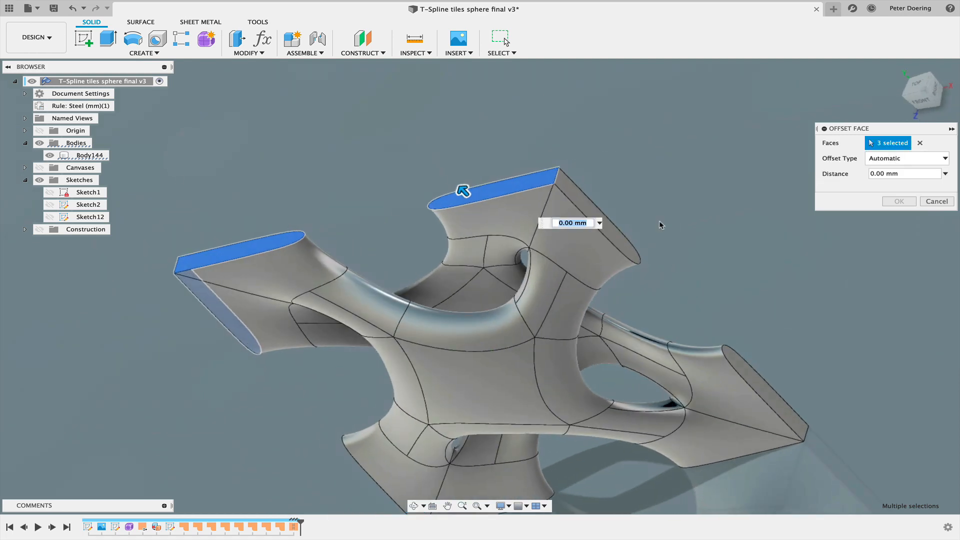
click(615, 236)
click(747, 372)
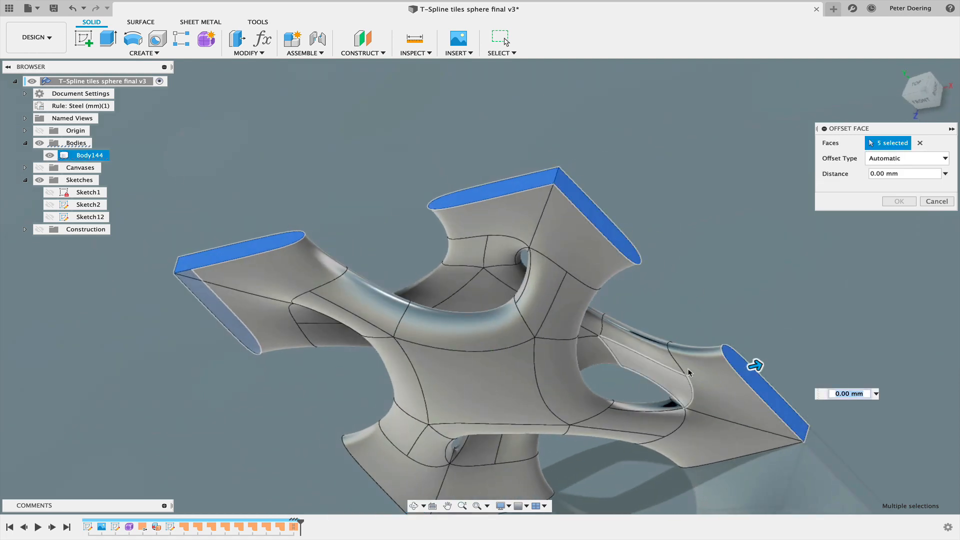
- Add the remaining flat end faces of the lower arms and offset all eight faces by 0.2 mm
shift+middle_drag(686, 379, 699, 328)
middle_drag(690, 444, 668, 326)
click(700, 342)
click(470, 449)
shift+middle_drag(472, 451, 528, 448)
click(323, 436)
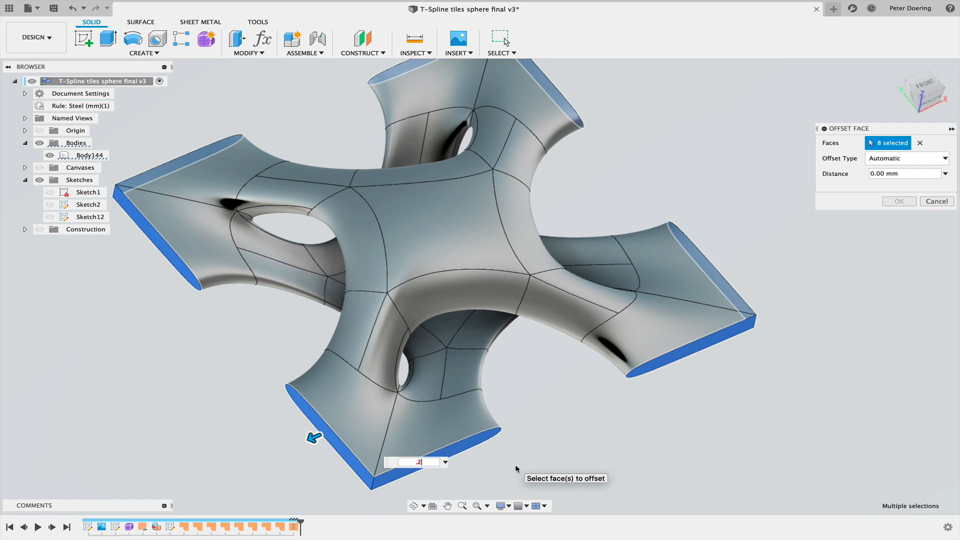
key(Return)
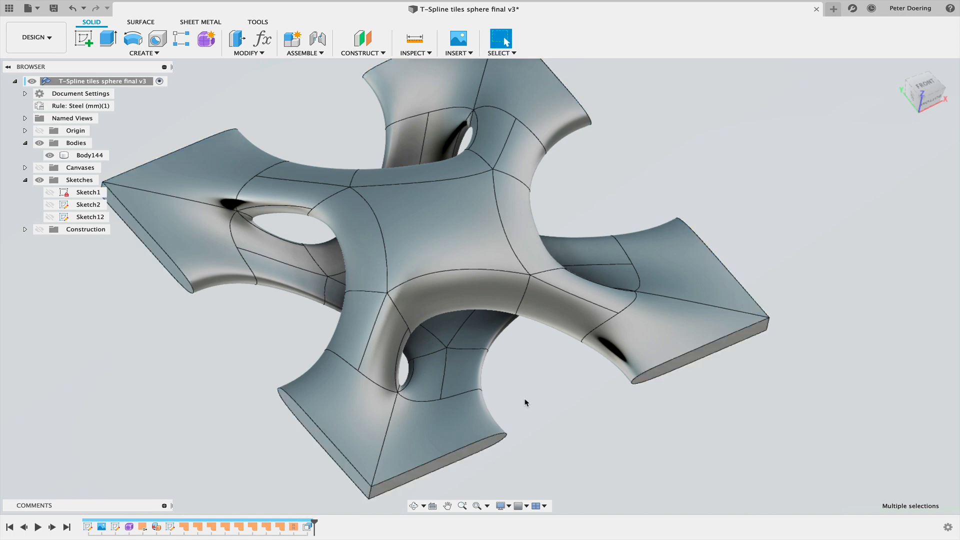
- Show Sketch1 and split Body144 along the sketched square around it, with the splitting tool extended
scroll(530, 403, down, 5)
shift+middle_drag(530, 403, 516, 455)
middle_drag(725, 442, 625, 418)
click(49, 192)
shift+middle_drag(250, 255, 268, 251)
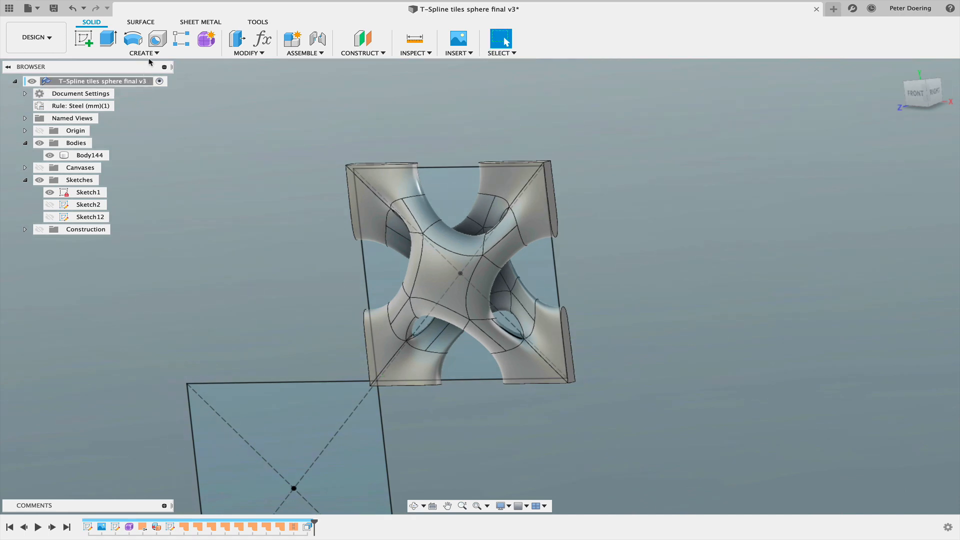
click(251, 54)
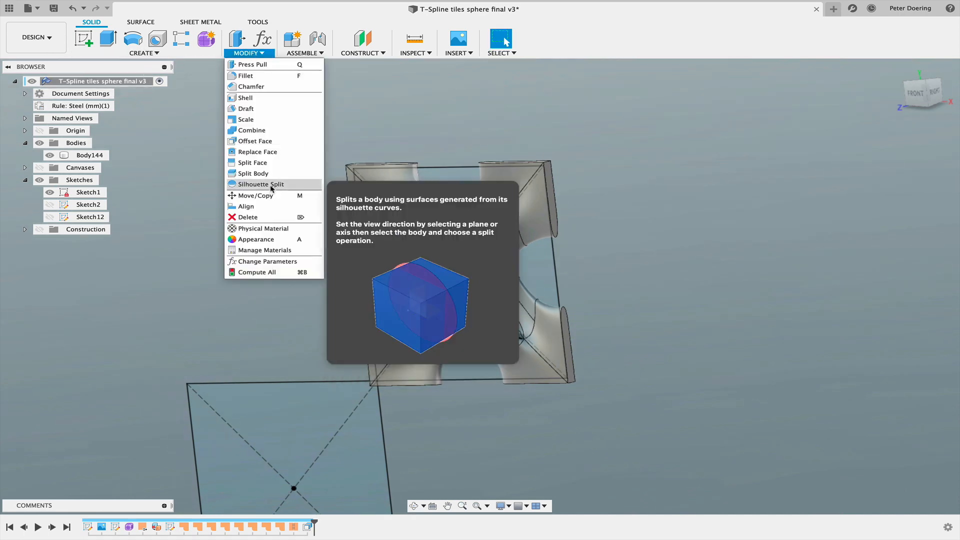
click(246, 174)
click(417, 210)
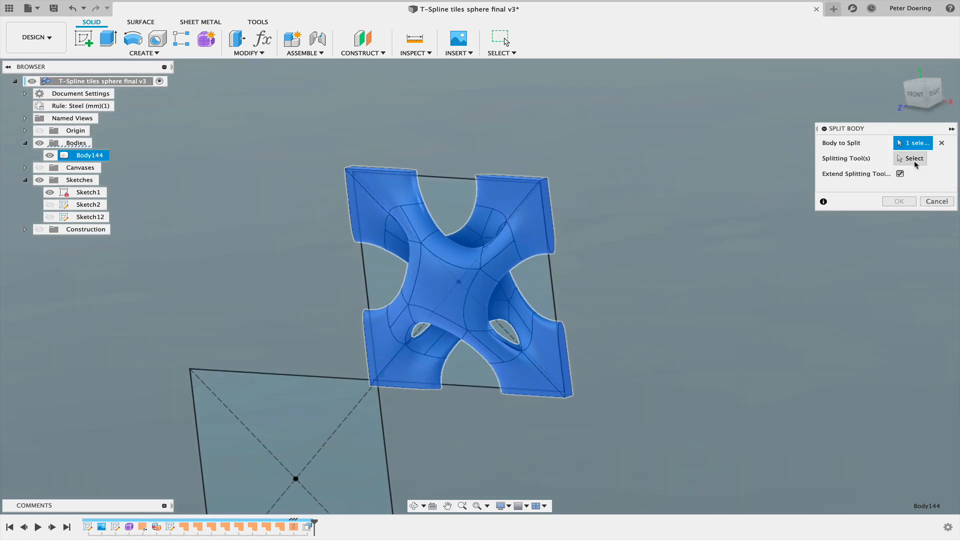
click(914, 164)
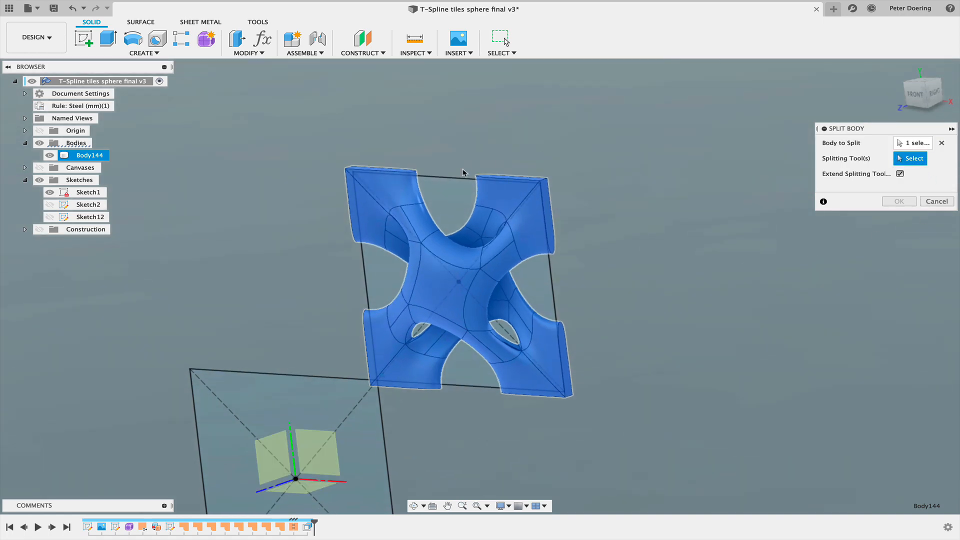
click(448, 177)
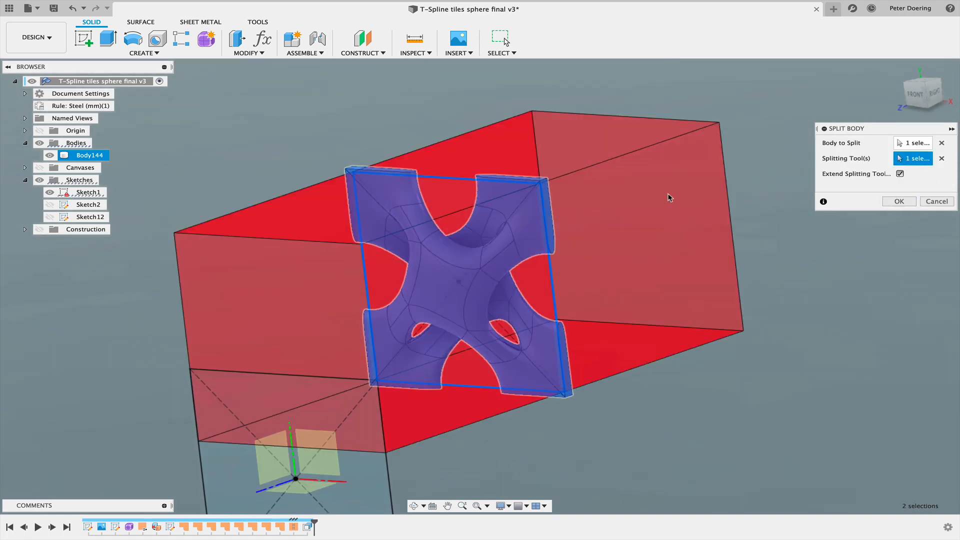
key(Return)
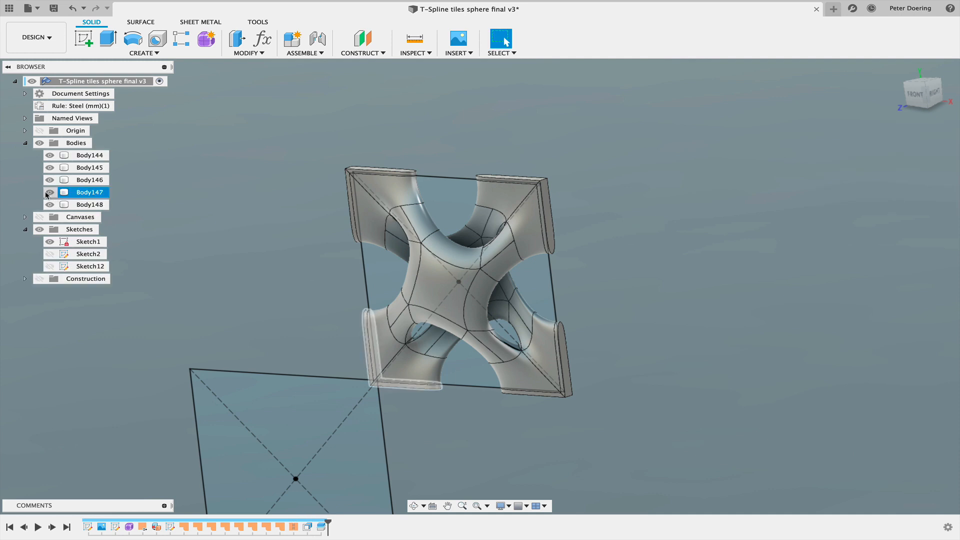
- Remove the four split-off corner bodies, Body145 through Body148
click(70, 172)
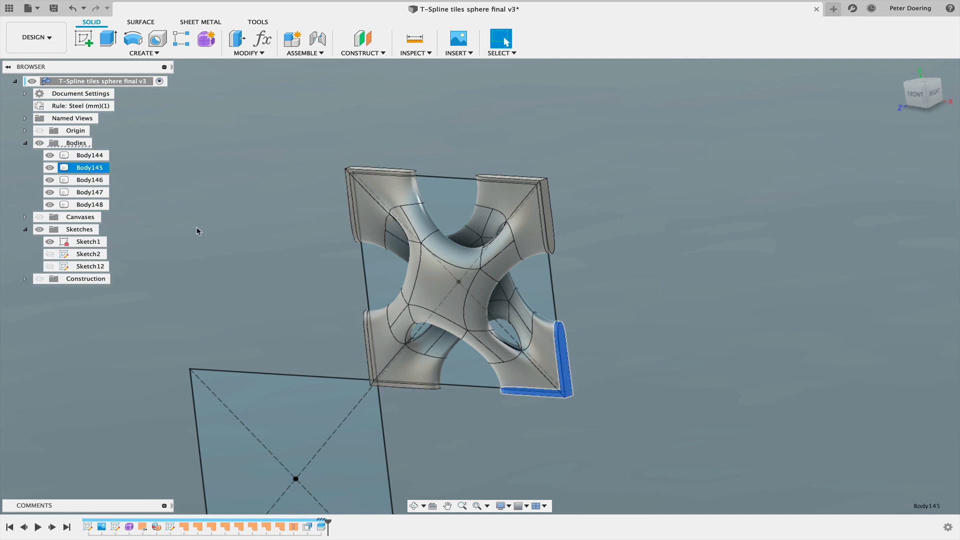
shift+click(90, 204)
right_click(93, 205)
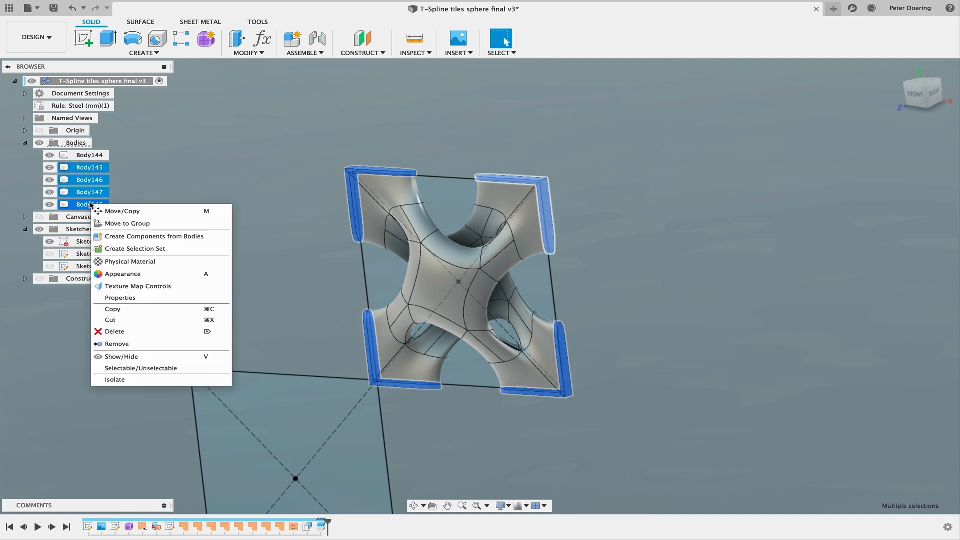
click(116, 344)
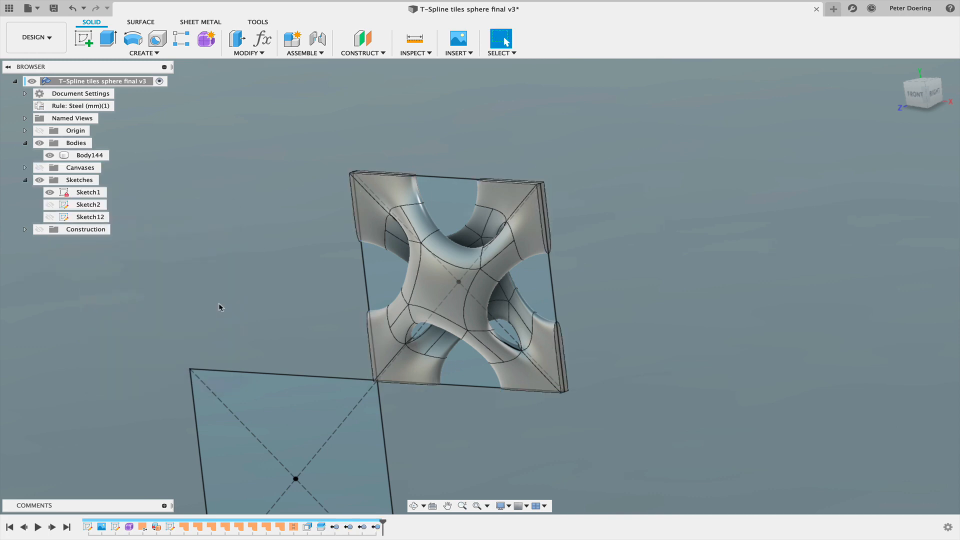
- Hide all sketches and collapse the Sketches folder
shift+middle_drag(147, 280, 206, 277)
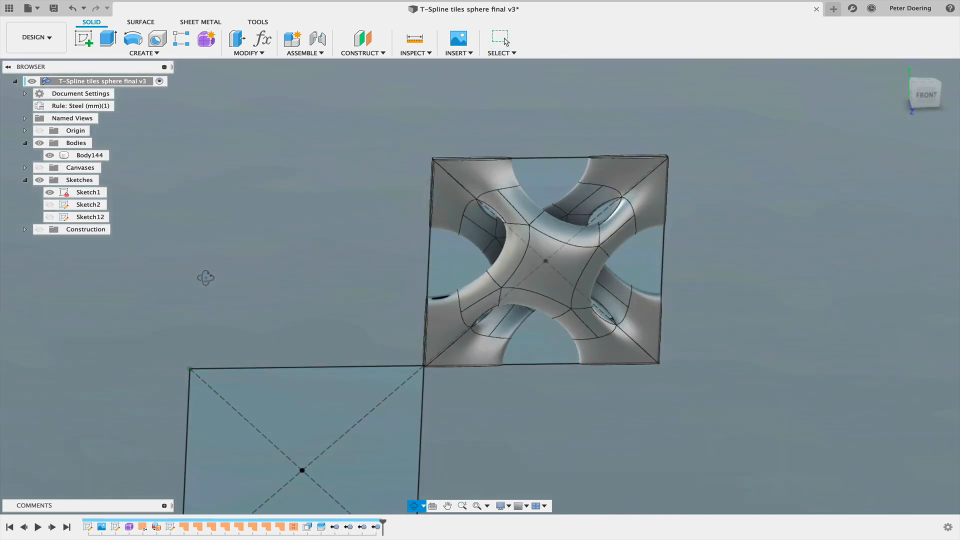
click(39, 180)
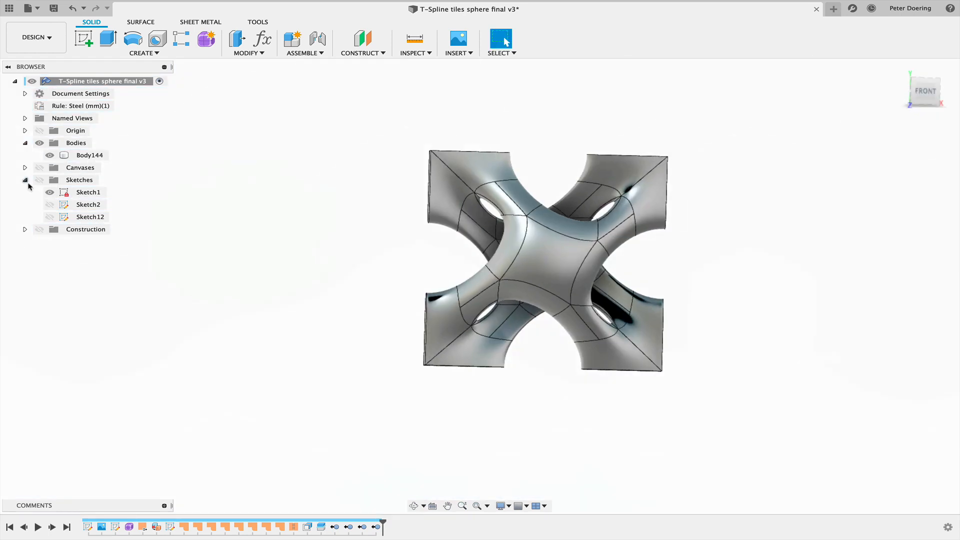
click(25, 180)
scroll(295, 304, down, 5)
mouse_move(332, 400)
shift+middle_down()
mouse_move(364, 402)
mouse_move(361, 419)
mouse_move(399, 414)
mouse_move(340, 388)
shift+middle_up()
scroll(172, 242, up, 1)
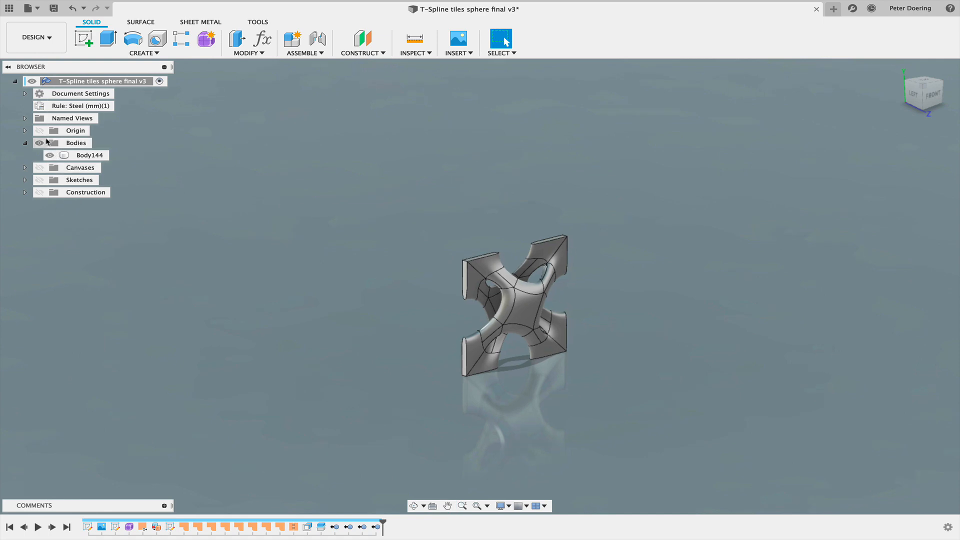
- Show the origin and move Body144 so that its lower-left corner sits on the origin point
click(39, 130)
shift+middle_drag(157, 320, 434, 411)
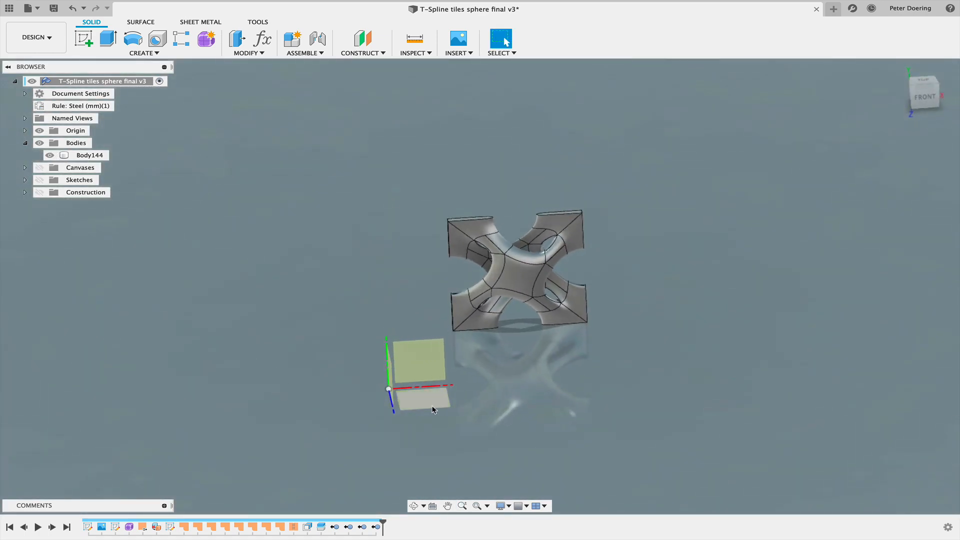
shift+middle_drag(371, 384, 397, 264)
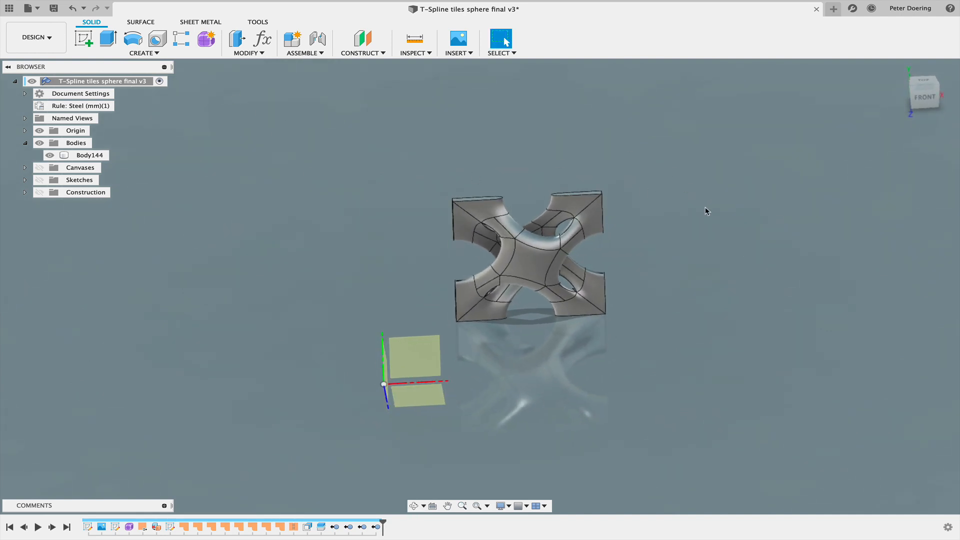
key(s)
click(754, 248)
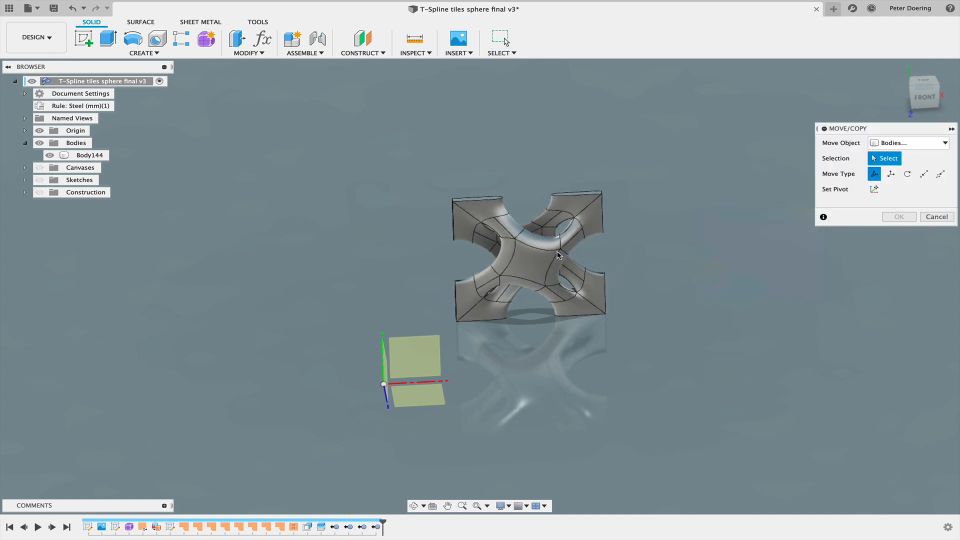
click(558, 255)
click(890, 174)
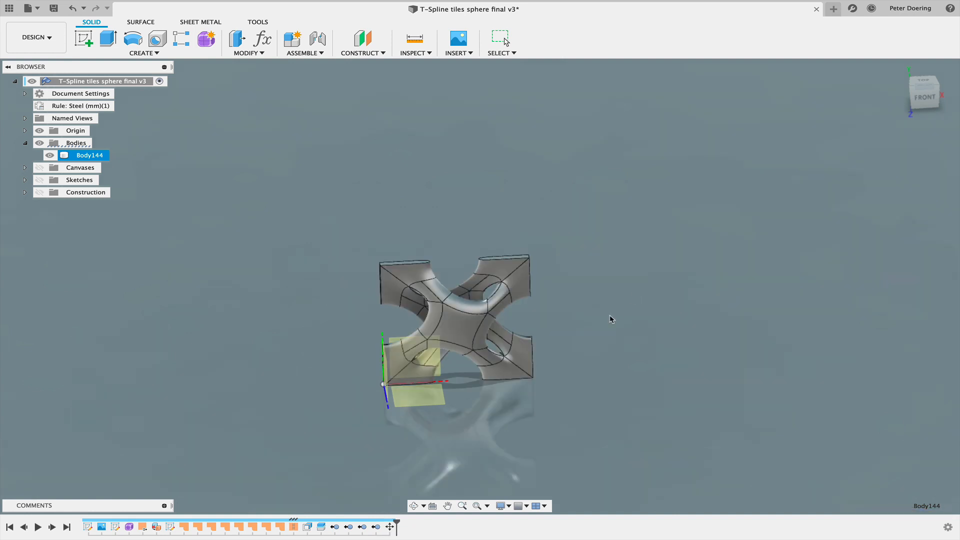
- Examine the tile body's position relative to the origin planes from several angles
mouse_move(611, 319)
shift+middle_down()
mouse_move(630, 310)
mouse_move(620, 314)
shift+middle_up()
mouse_move(617, 379)
shift+middle_down()
mouse_move(623, 363)
mouse_move(616, 382)
mouse_move(608, 366)
shift+middle_up()
scroll(549, 339, up, 3)
middle_drag(547, 340, 628, 379)
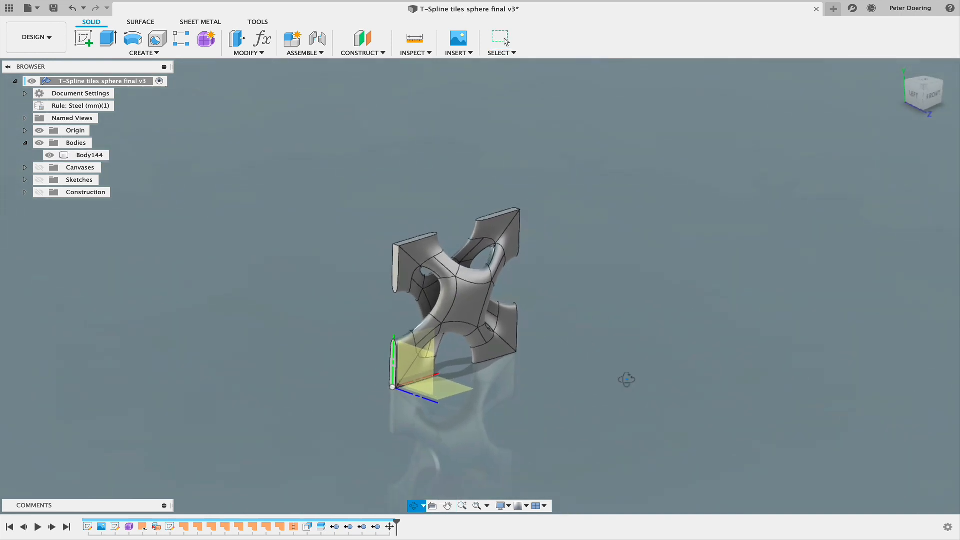
shift+middle_drag(574, 362, 640, 350)
scroll(592, 361, up, 3)
scroll(592, 361, up, 3)
scroll(639, 349, down, 3)
middle_drag(322, 283, 312, 280)
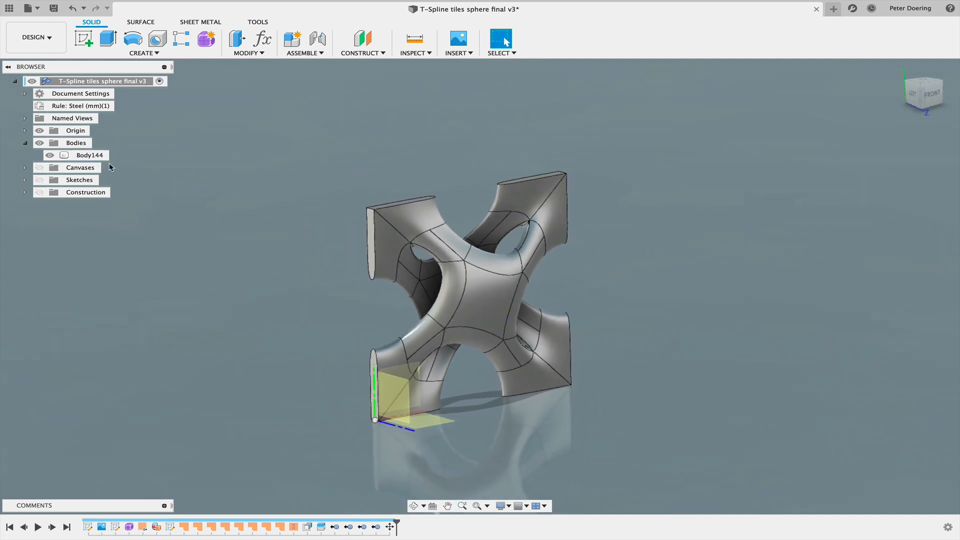
- Create a new component under the top-level design
right_click(93, 80)
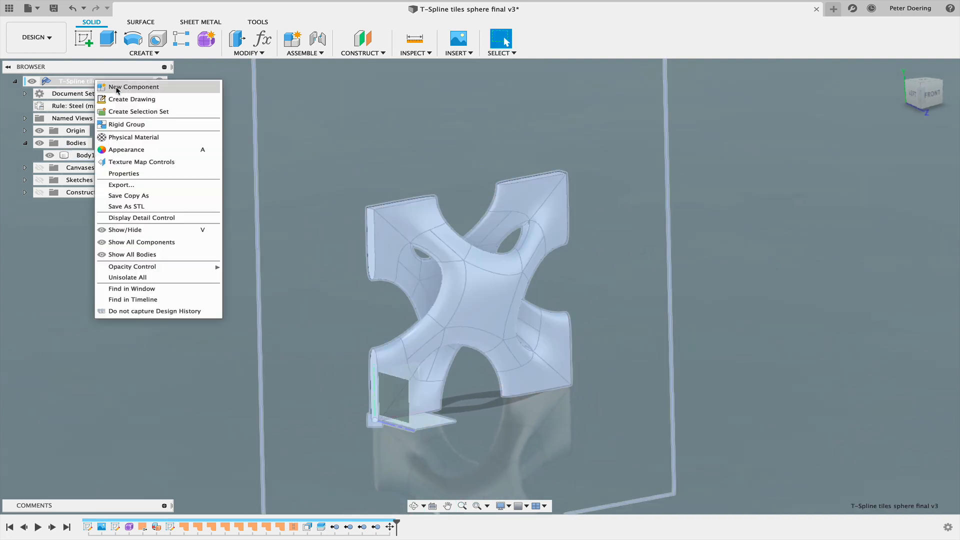
click(118, 90)
drag(86, 156, 90, 206)
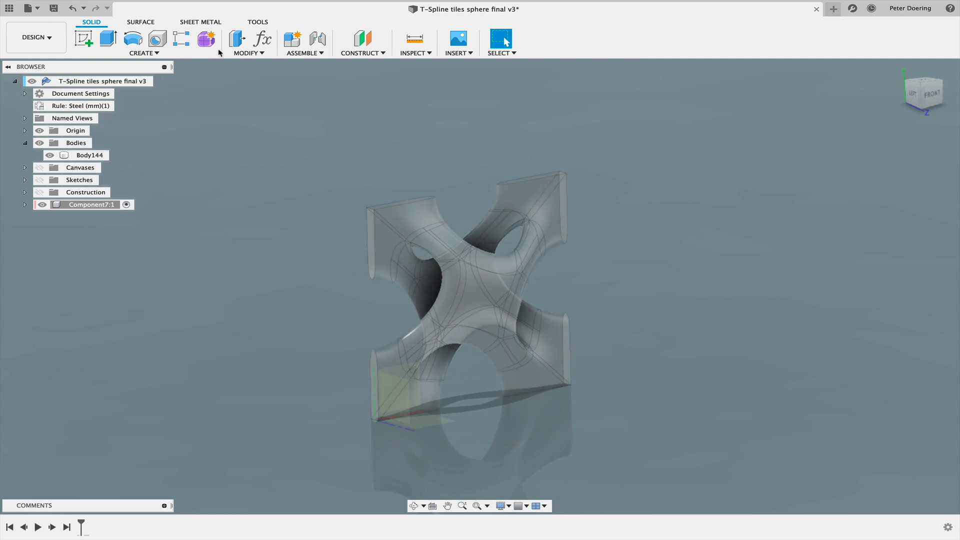
click(141, 22)
click(143, 53)
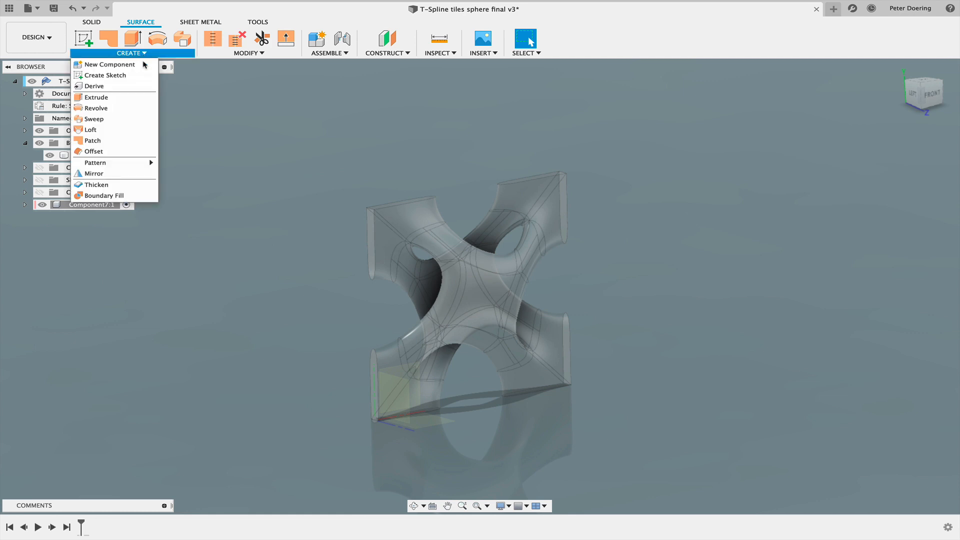
click(116, 195)
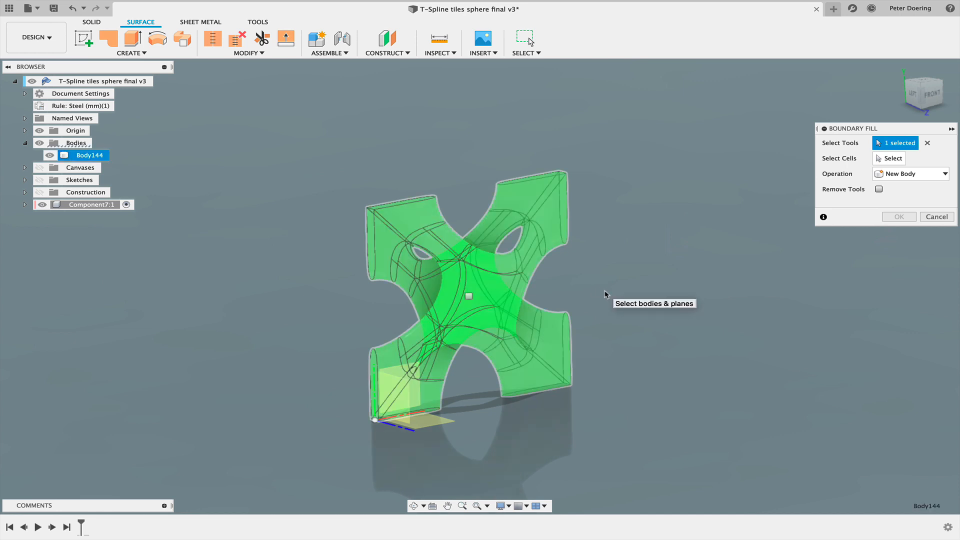
click(946, 218)
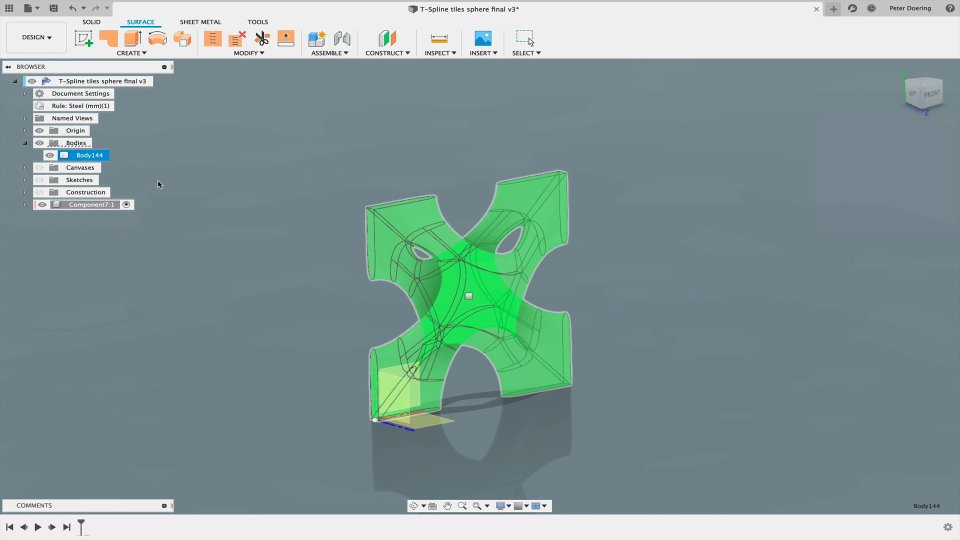
key(Escape)
- Rename the new component as Upper half and create a component named Upper slice inside it
click(98, 209)
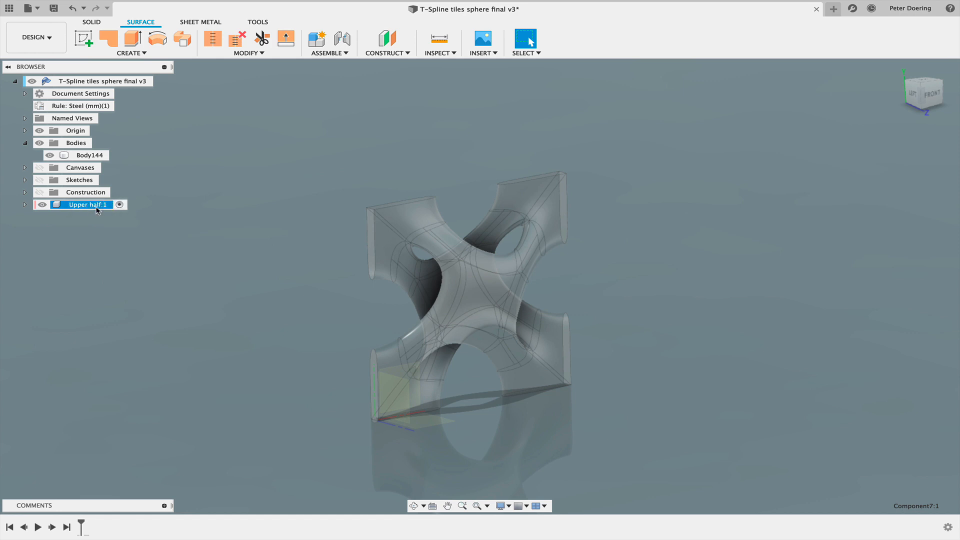
right_click(95, 205)
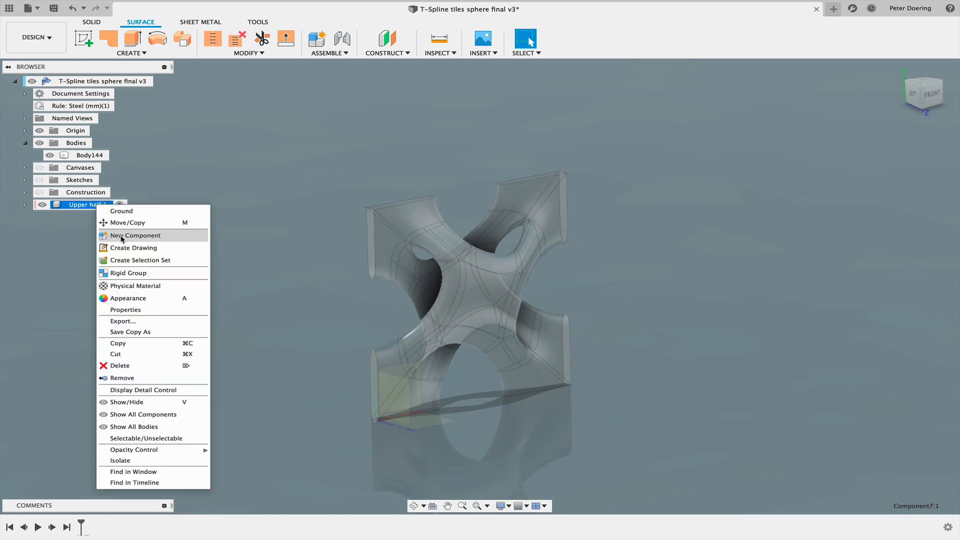
click(106, 238)
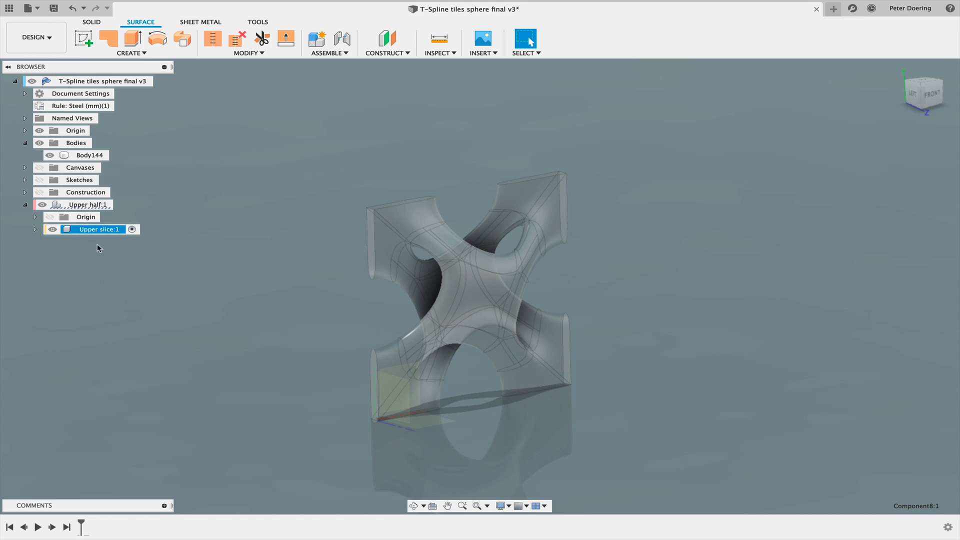
- Create a new solid body in the Upper slice component with Boundary Fill, using Body144 as the tool and its enclosed cell
click(130, 53)
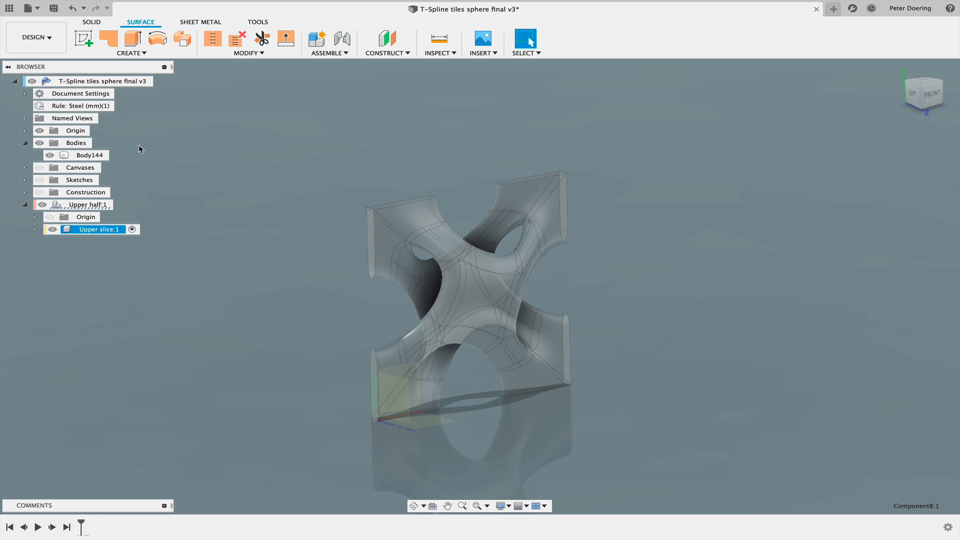
click(87, 155)
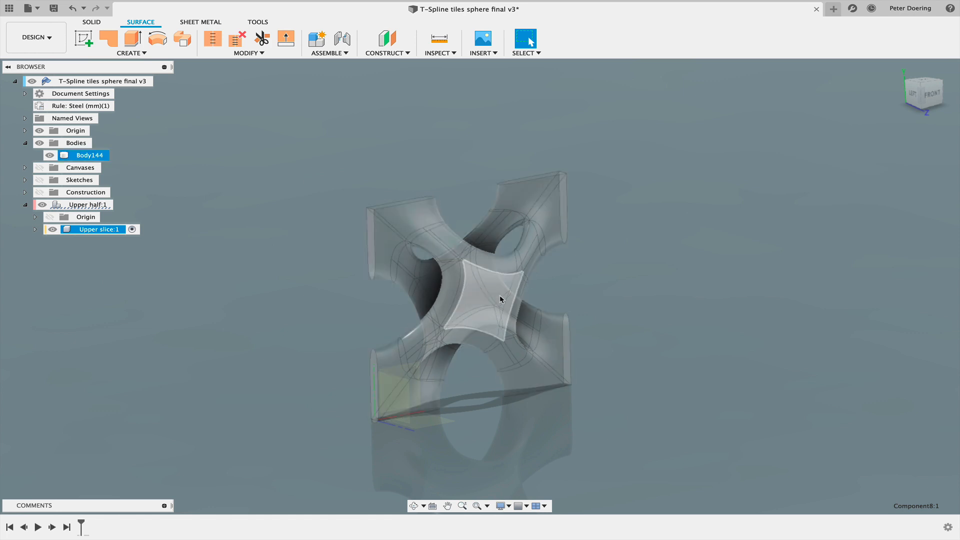
shift+middle_drag(511, 436, 484, 405)
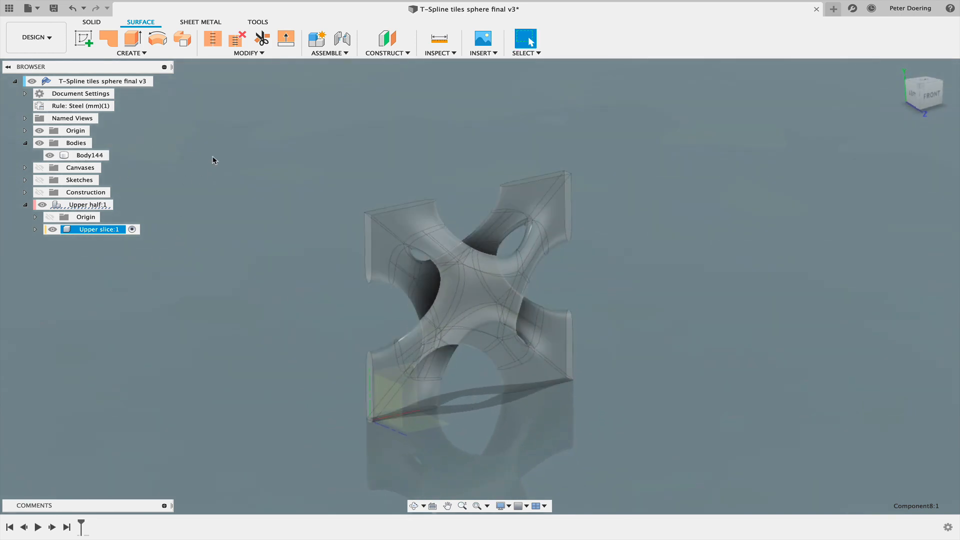
middle_drag(204, 182, 210, 180)
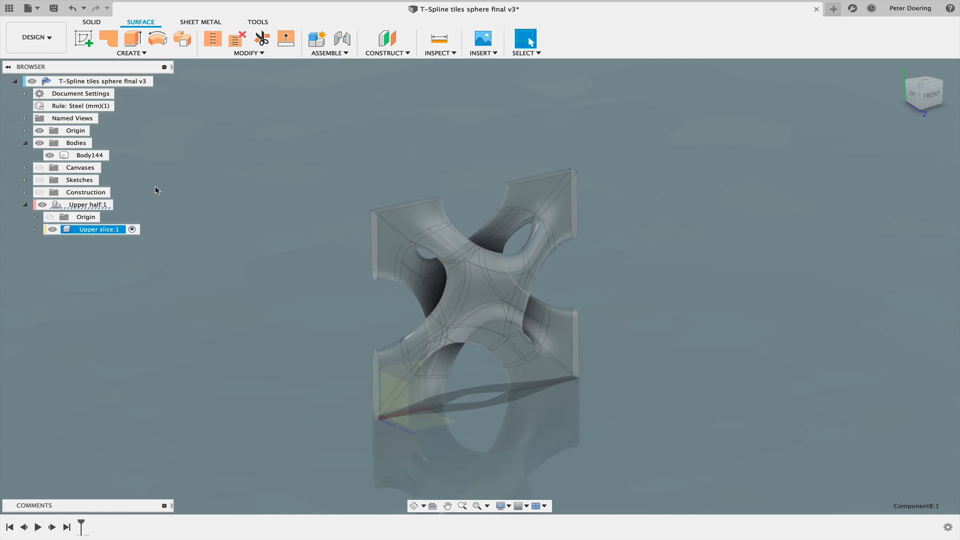
click(141, 53)
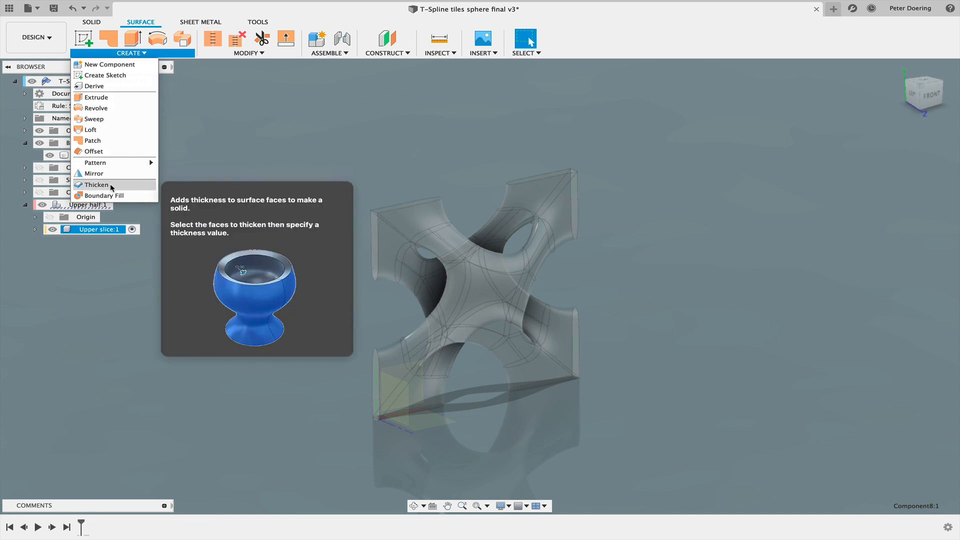
click(111, 195)
click(102, 156)
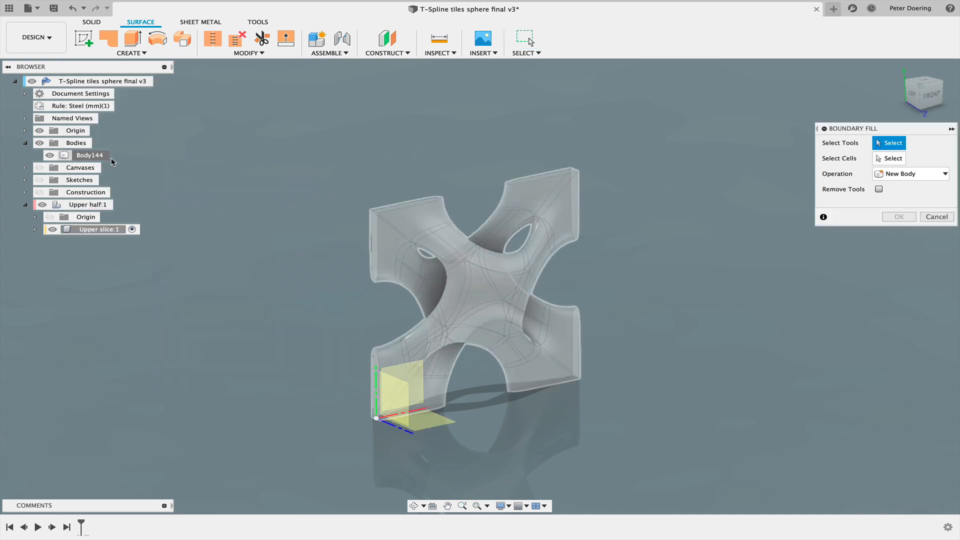
click(890, 158)
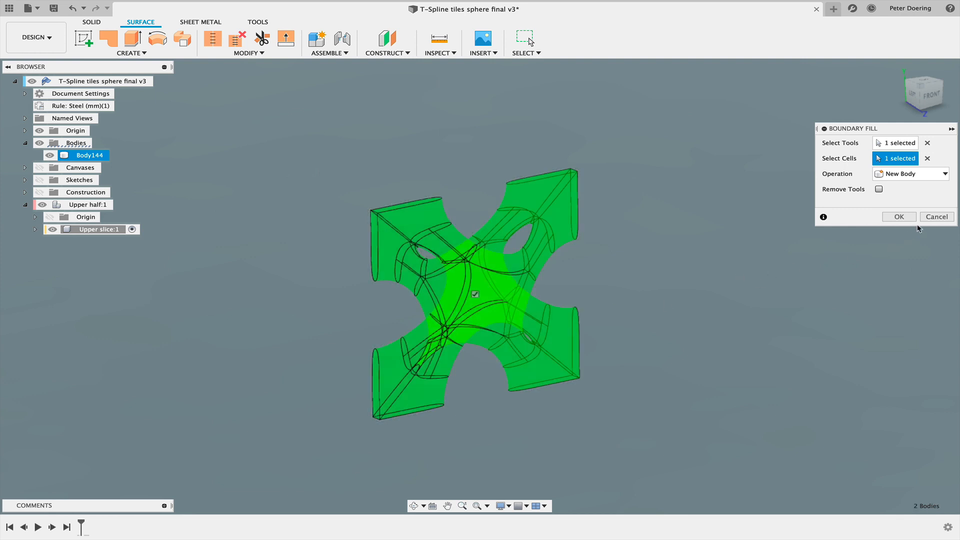
key(Return)
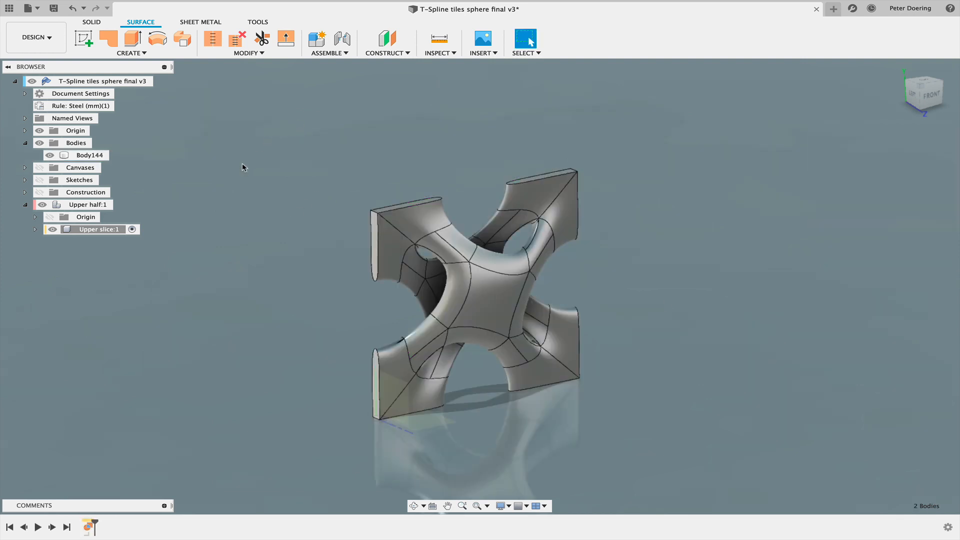
- Expand the Upper slice component and remove the original Body144 from the top-level design
click(35, 228)
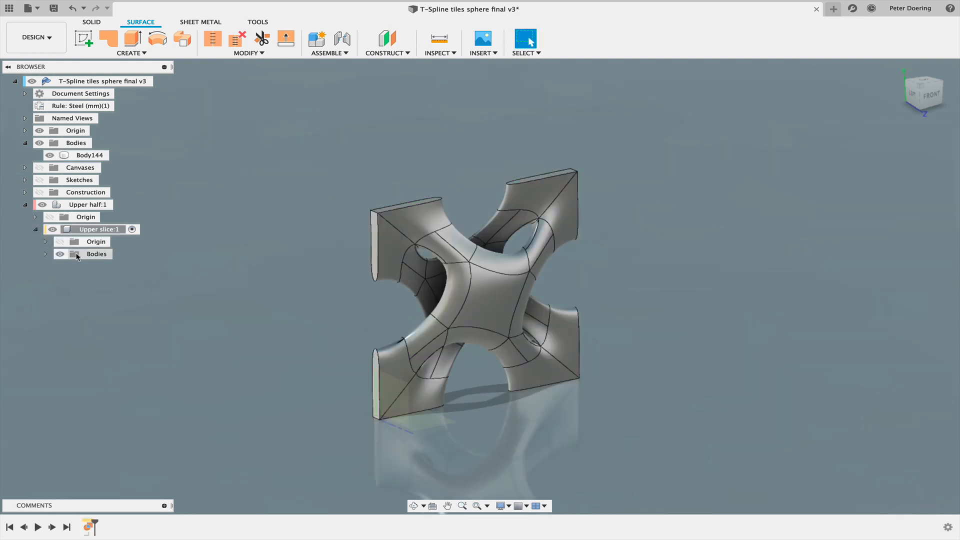
right_click(97, 156)
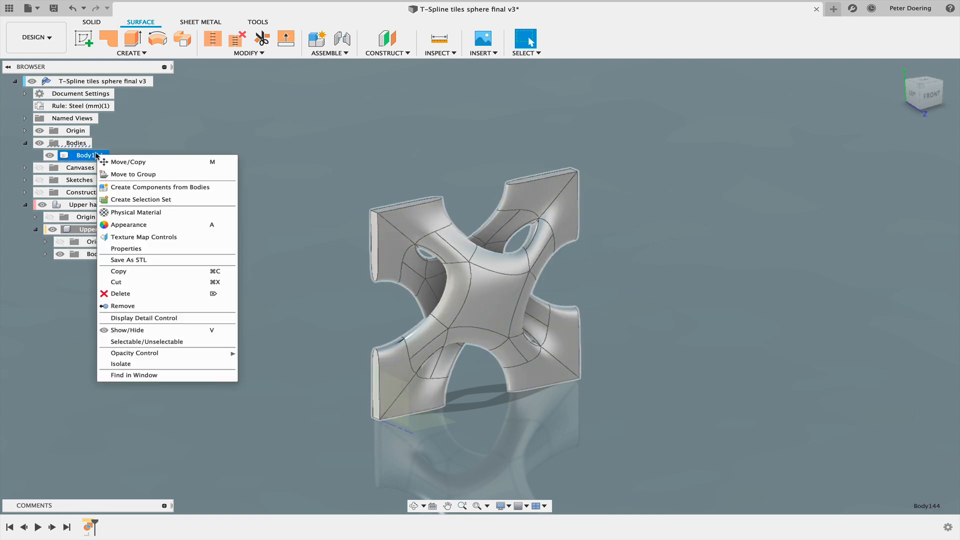
click(139, 306)
scroll(228, 285, down, 2)
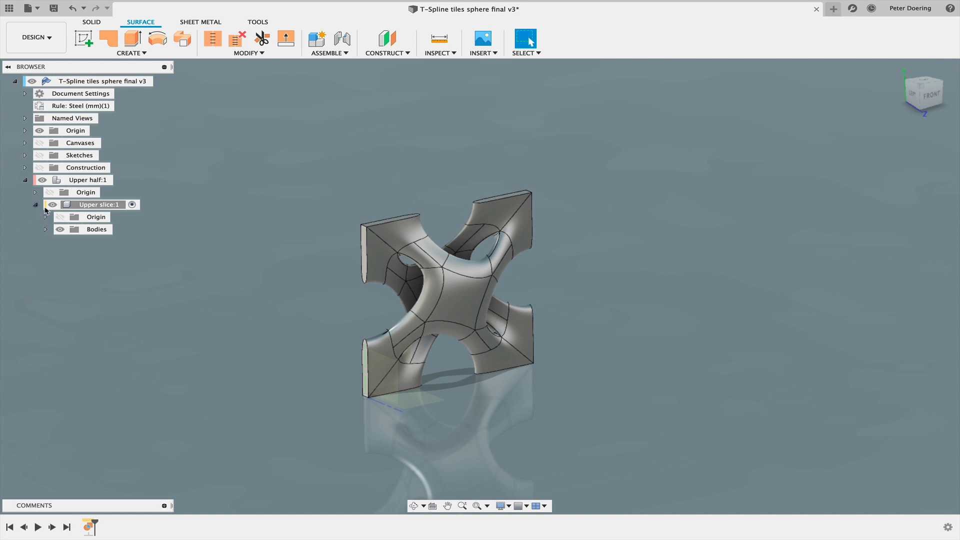
- Show the origin of the Upper slice component
click(60, 217)
middle_drag(193, 219, 253, 213)
shift+middle_drag(340, 333, 385, 349)
scroll(356, 348, down, 2)
scroll(385, 349, down, 1)
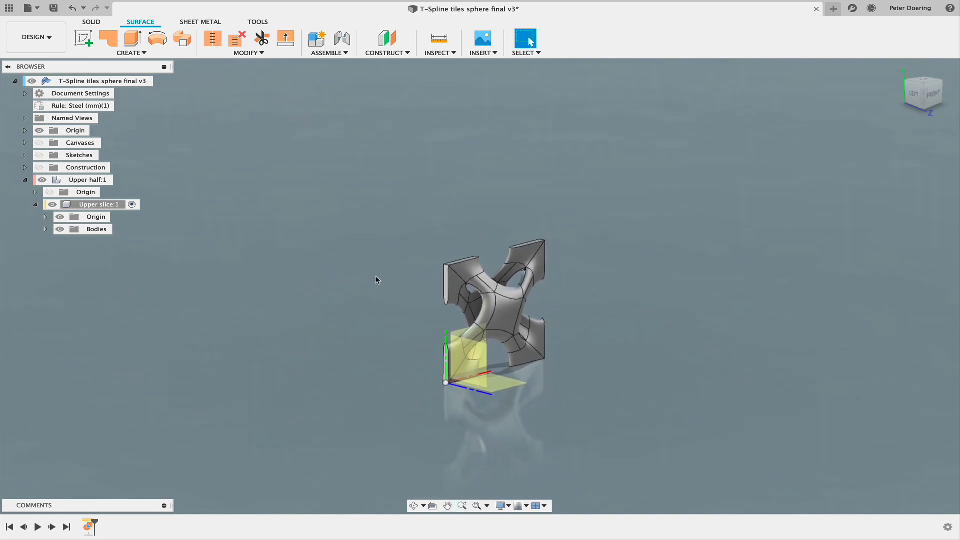
key(s)
click(383, 304)
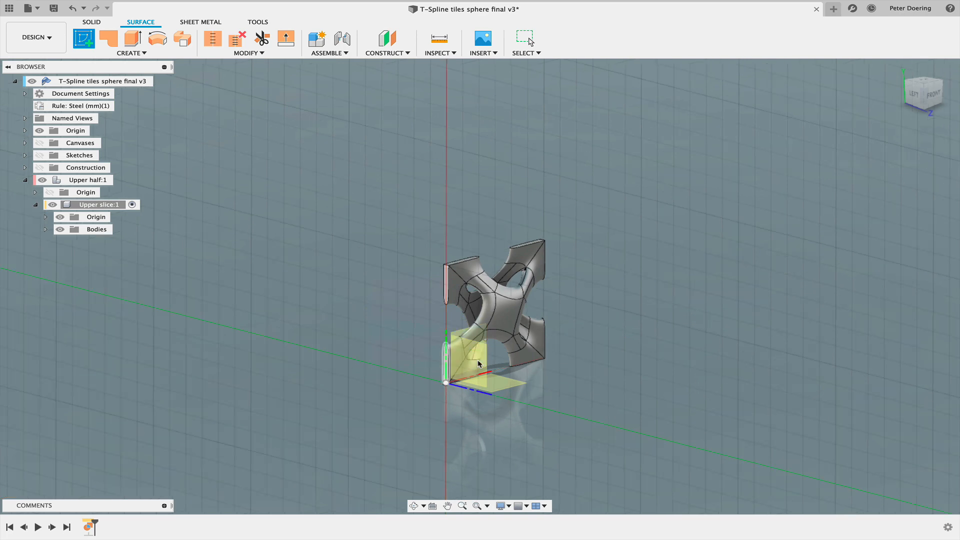
click(477, 360)
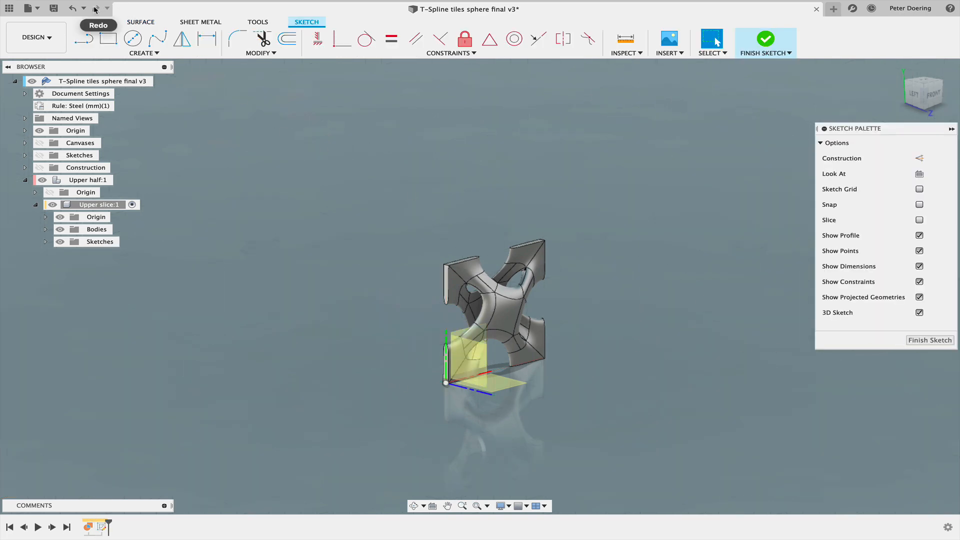
click(73, 8)
- Start a sketch on the YZ plane and draw a 5 mm line straight down from the origin point
mouse_move(285, 289)
shift+middle_down()
mouse_move(289, 271)
mouse_move(293, 280)
mouse_move(279, 235)
shift+middle_up()
click(80, 43)
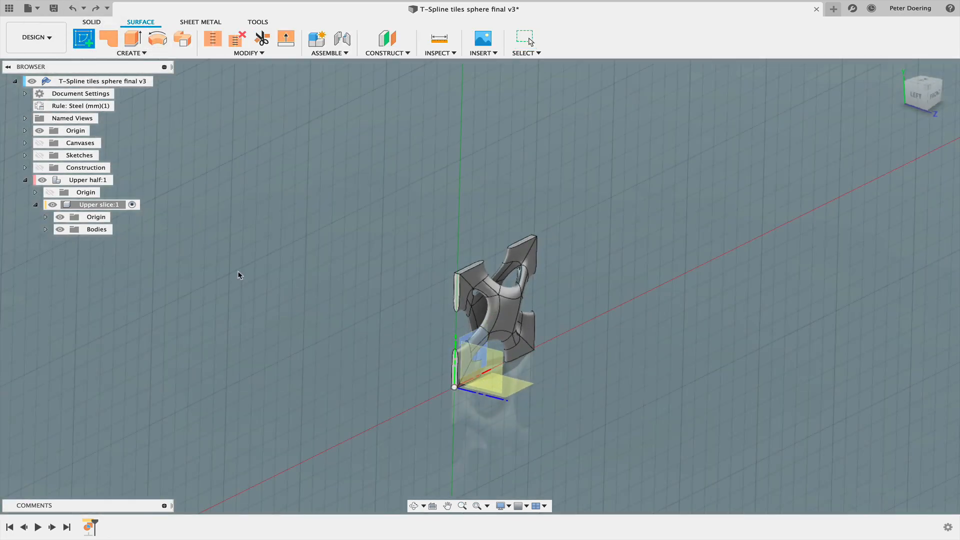
click(486, 380)
key(s)
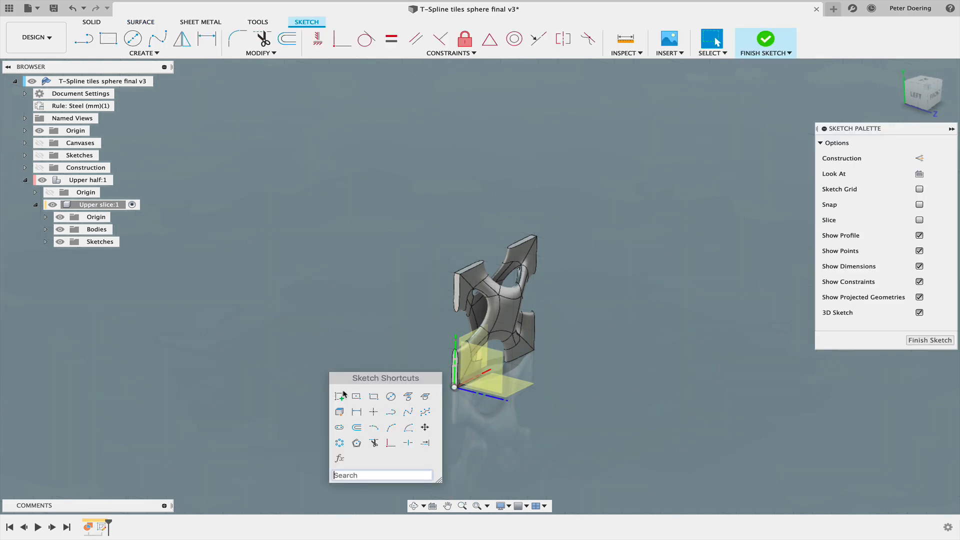
click(421, 424)
click(454, 387)
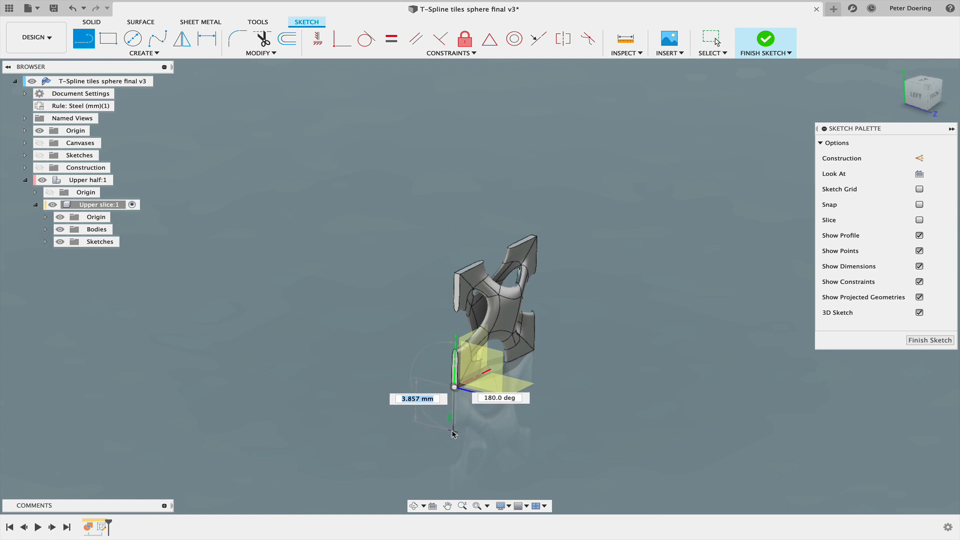
text(5)
key(Return)
key(Escape)
- Sketch a three-point arc of about 28 mm radius rising from the origin point and curving away from the tile
key(s)
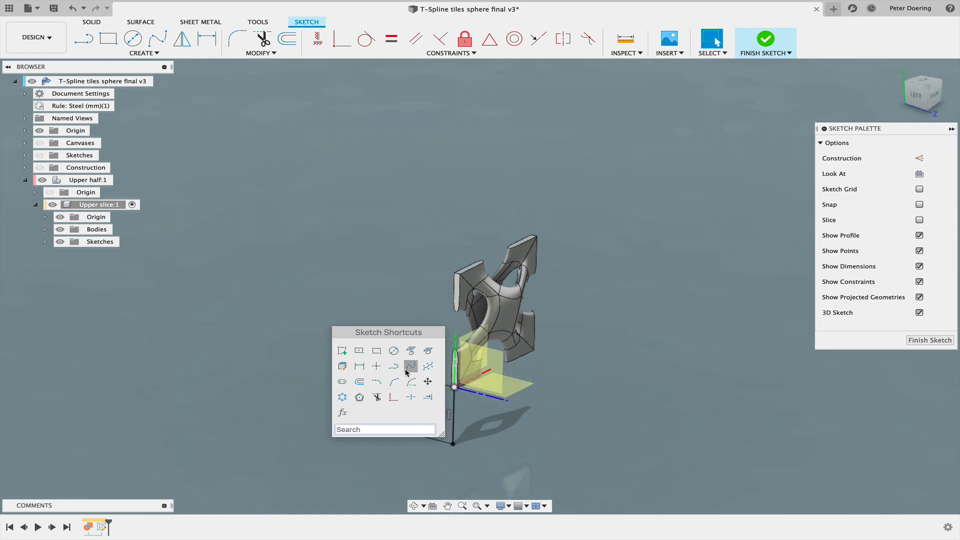
click(393, 381)
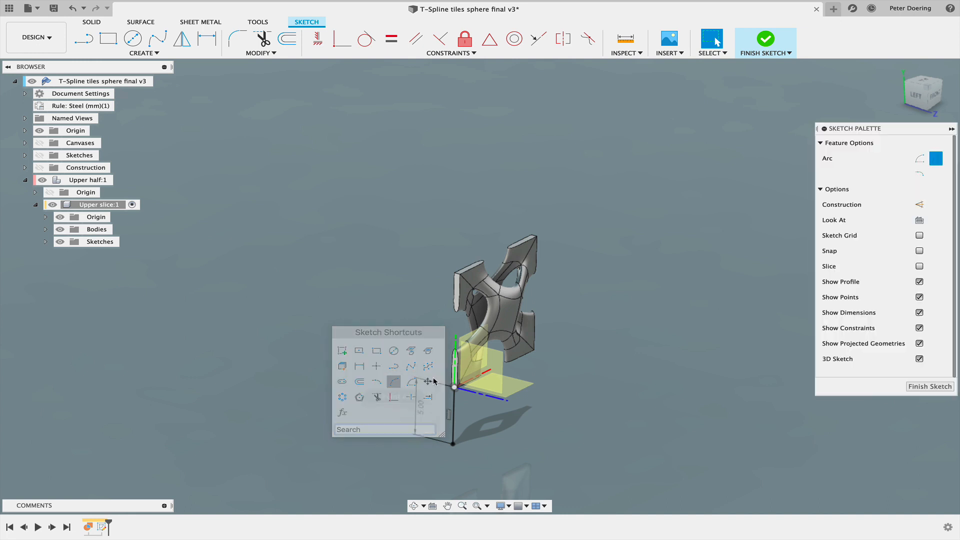
click(454, 387)
click(356, 124)
click(387, 165)
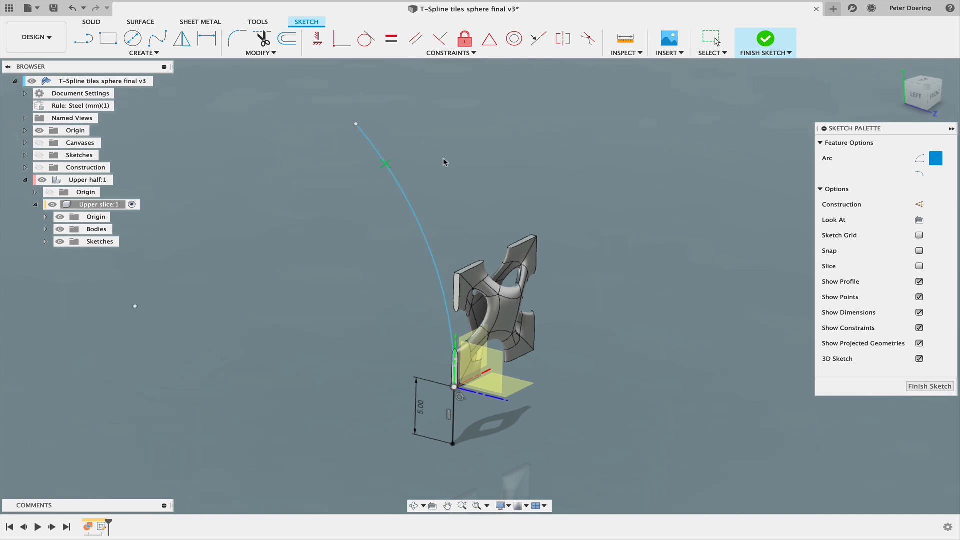
key(Escape)
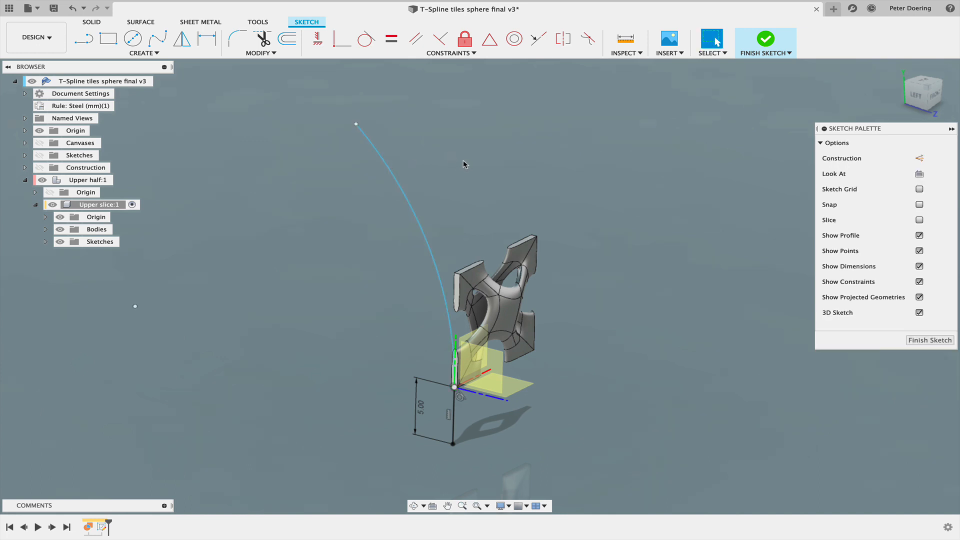
- Dimension the arc's radius with the expression num_circ*10/PI/2
key(d)
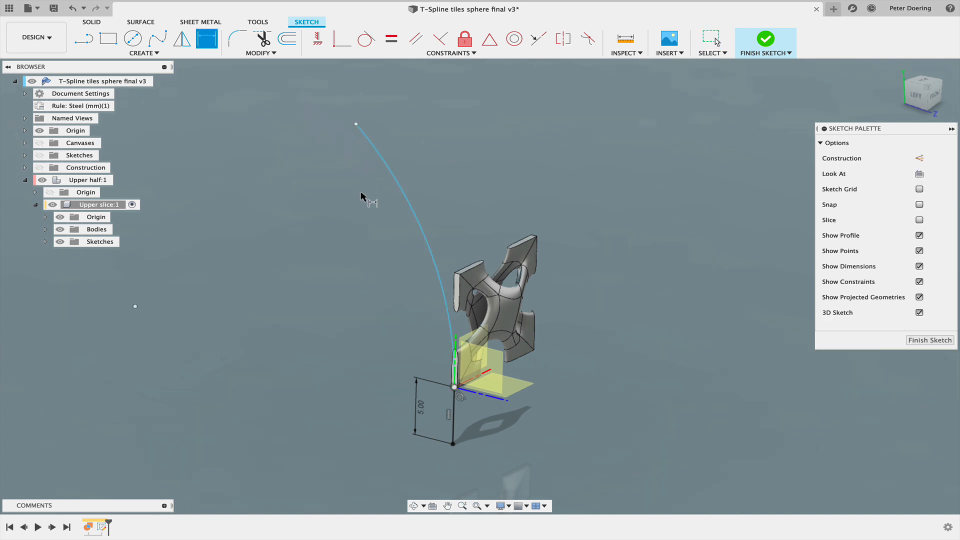
click(411, 208)
click(334, 227)
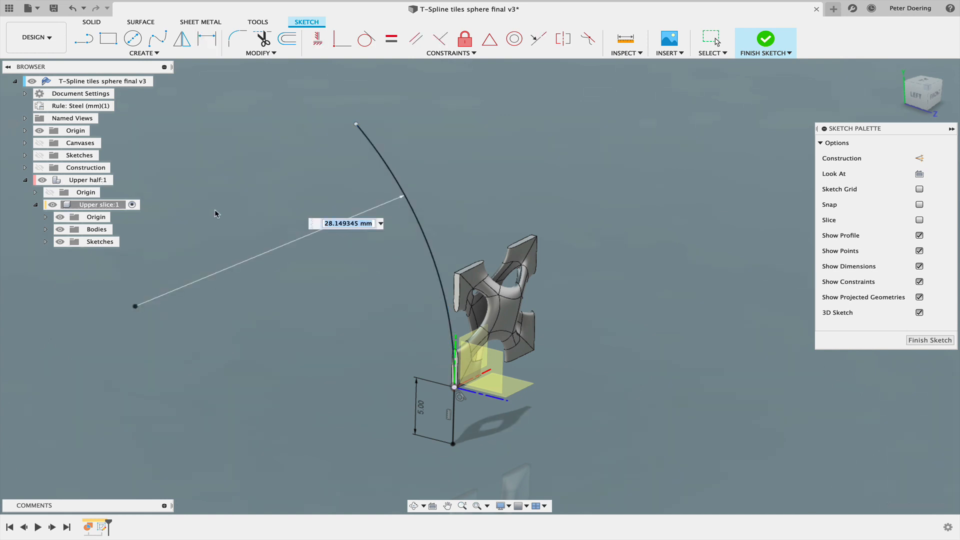
text(num_circ)
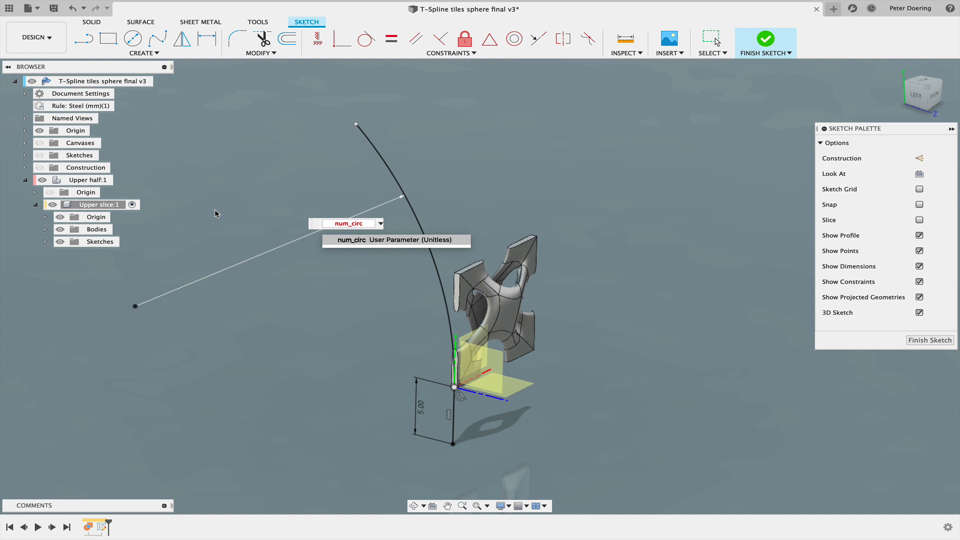
text(*10)
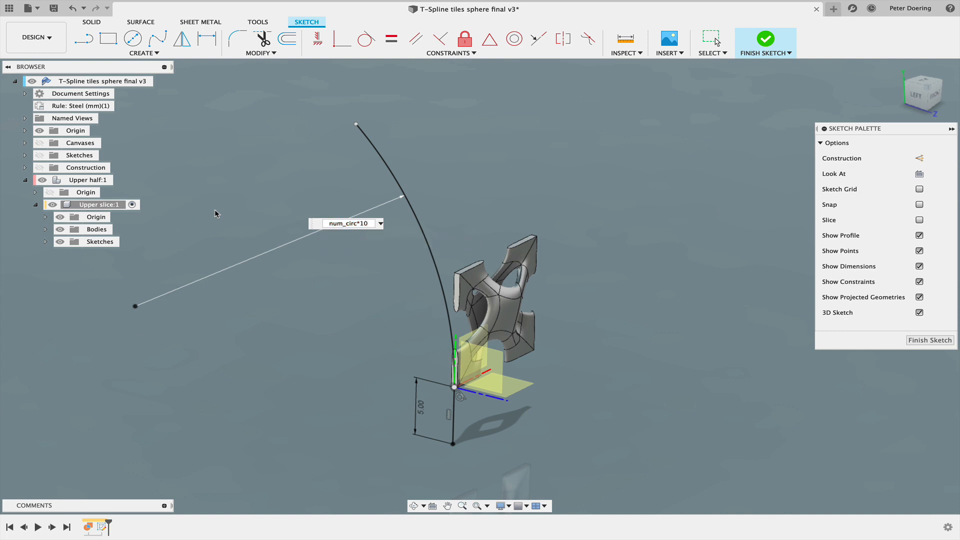
text(/PI/2)
key(Return)
scroll(260, 230, down, 5)
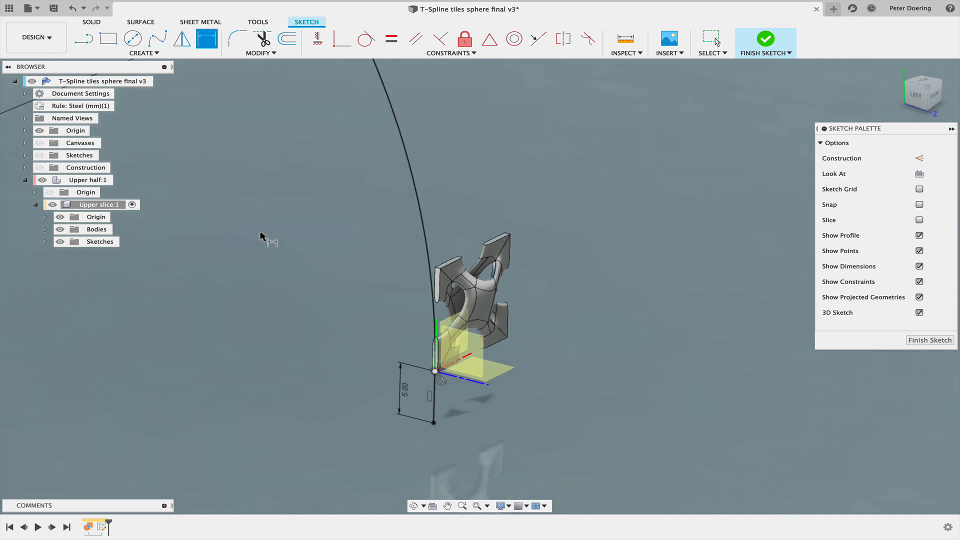
middle_drag(295, 248, 451, 372)
key(Escape)
- Extend the arc's free end until it is above the arc's centre, align both points with a vertical constraint, and finish the sketch
drag(436, 194, 257, 74)
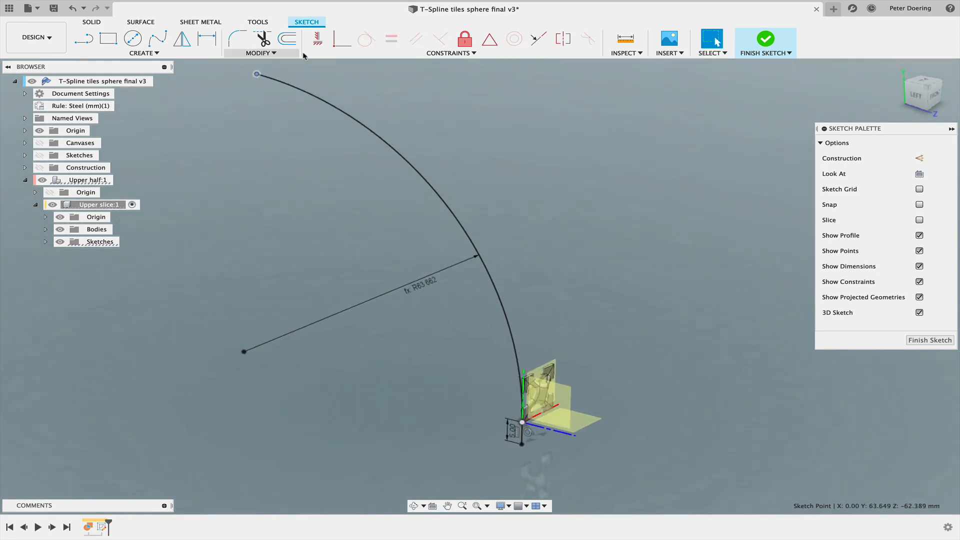
click(317, 39)
click(245, 351)
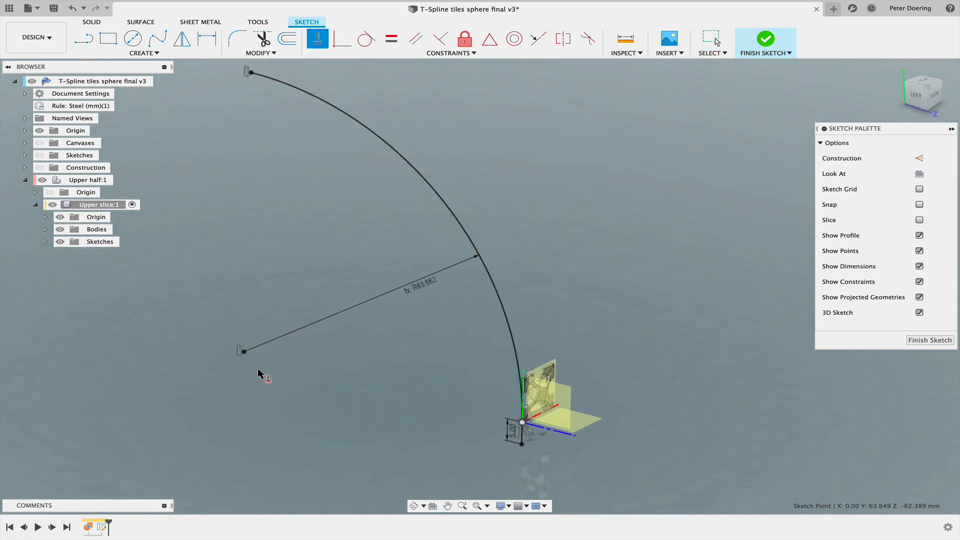
click(929, 340)
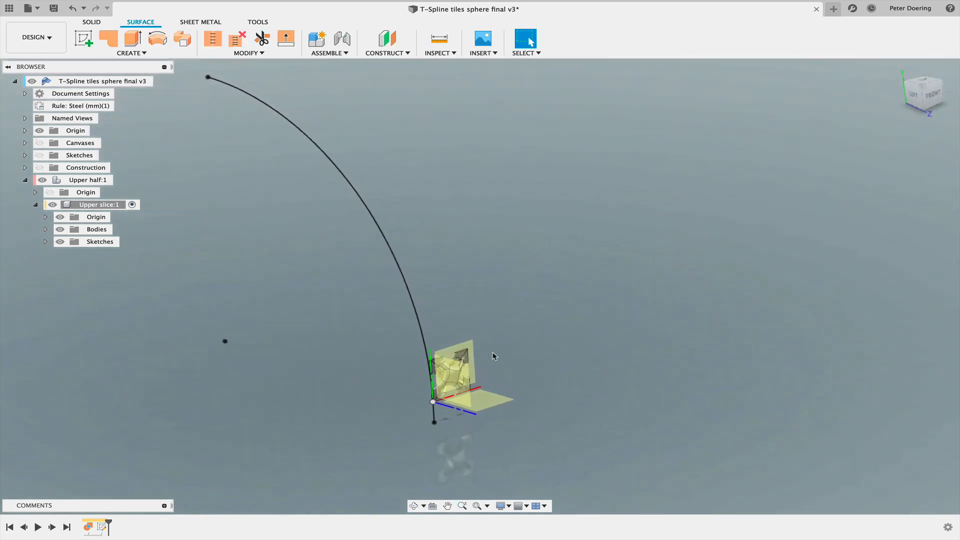
- Hide the origins of the top-level design, Upper half and Upper slice
click(49, 192)
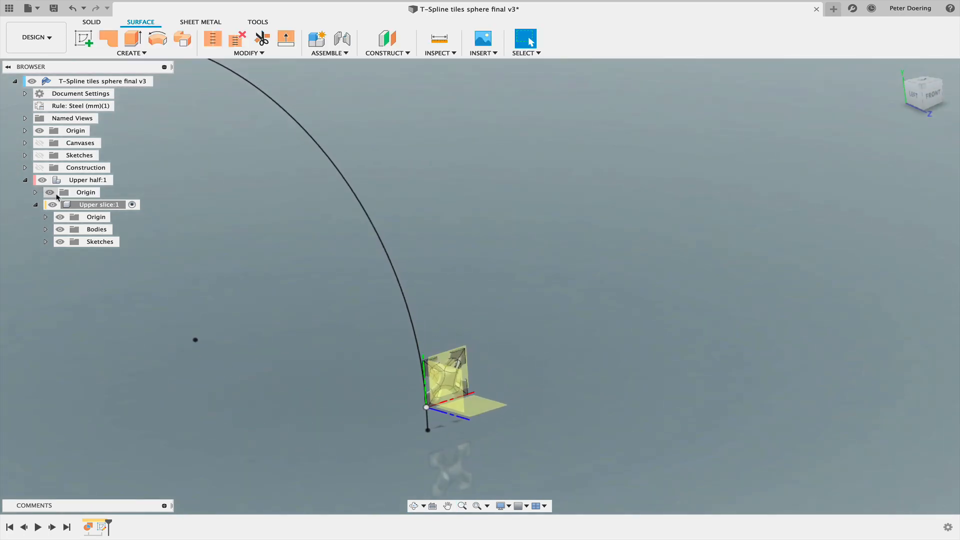
click(40, 130)
middle_drag(231, 256, 278, 316)
click(60, 217)
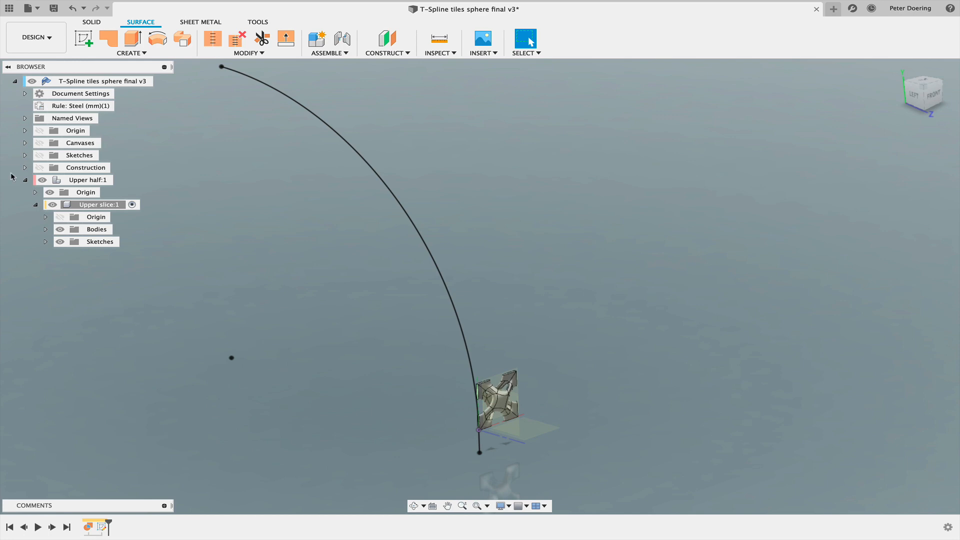
click(50, 192)
shift+middle_drag(193, 281, 214, 218)
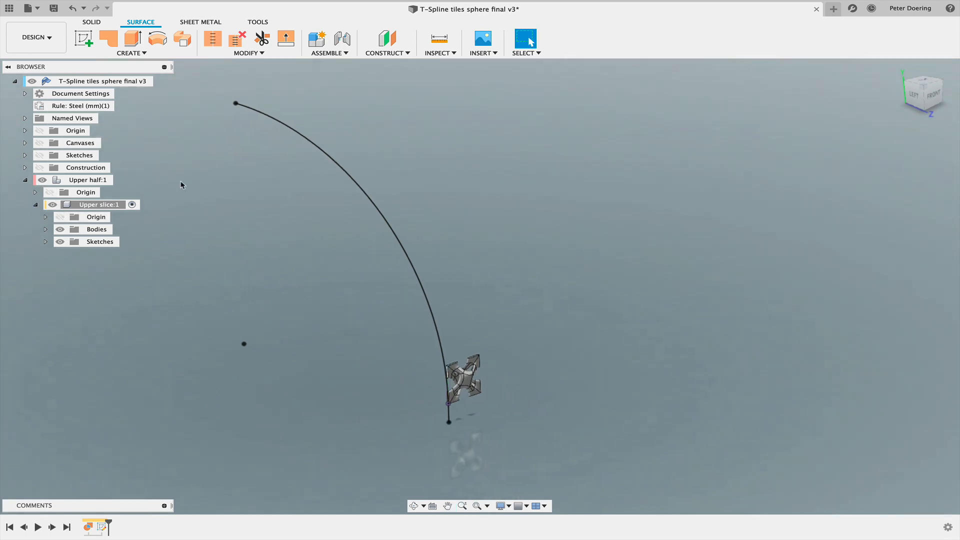
- Inspect the thickness, K factor and miter gap of the top-level design's sheet metal rule, comparing them with the tile, then cancel
click(198, 23)
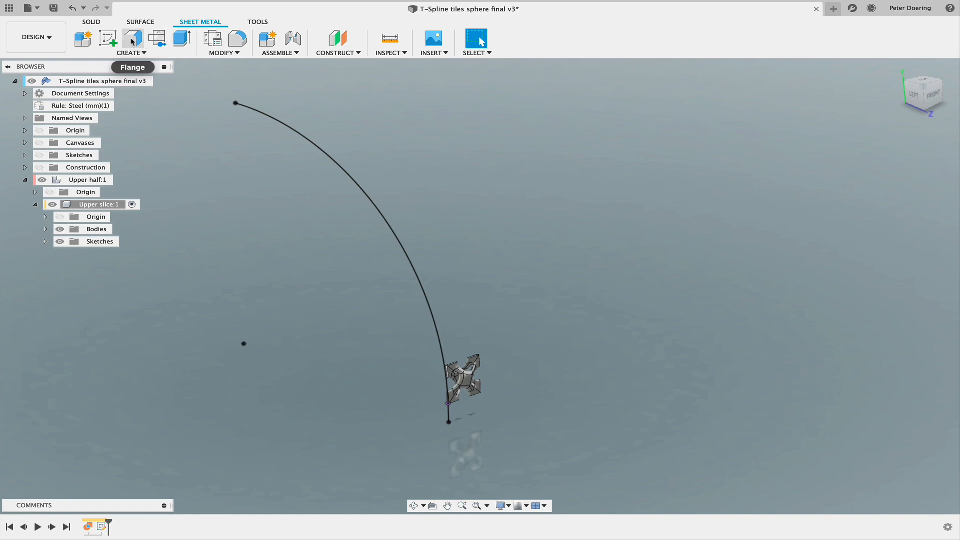
middle_drag(430, 129, 455, 136)
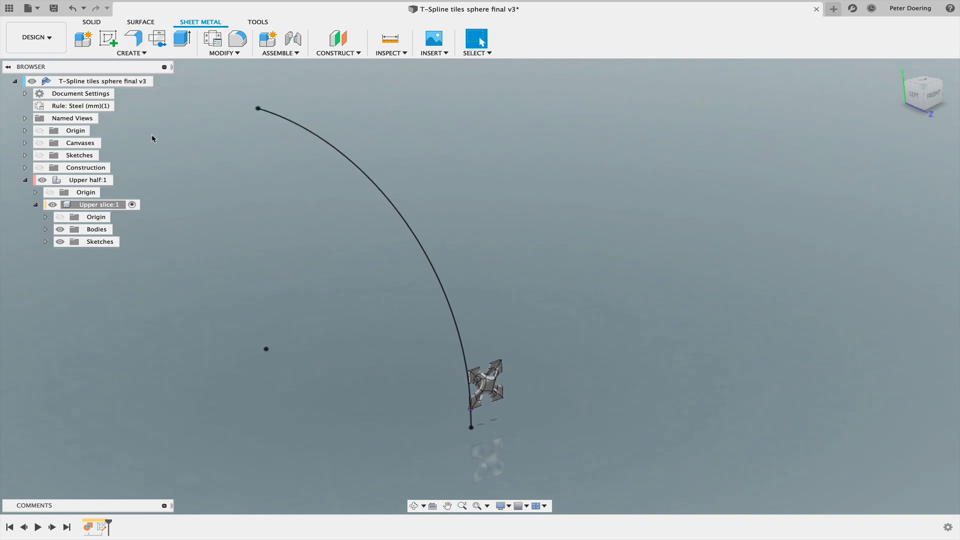
click(120, 107)
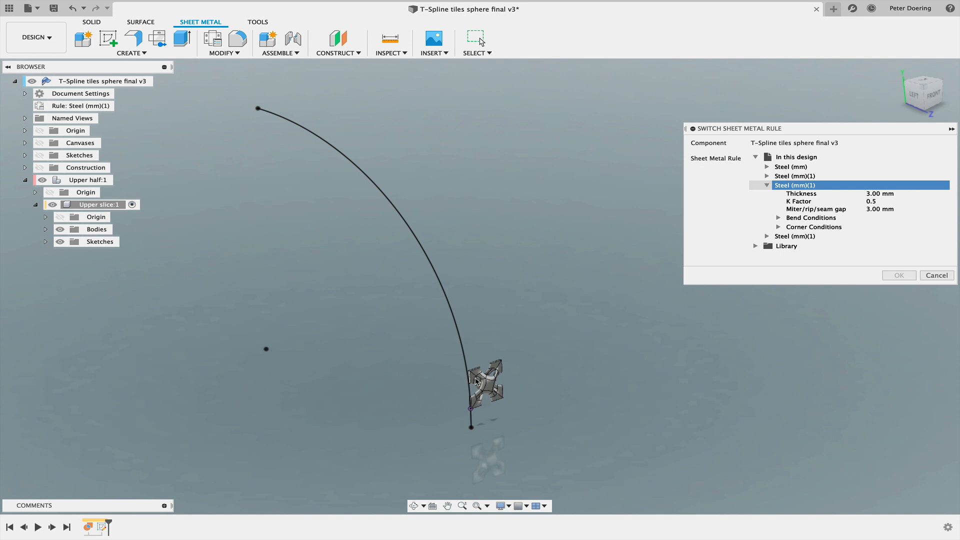
scroll(476, 380, up, 2)
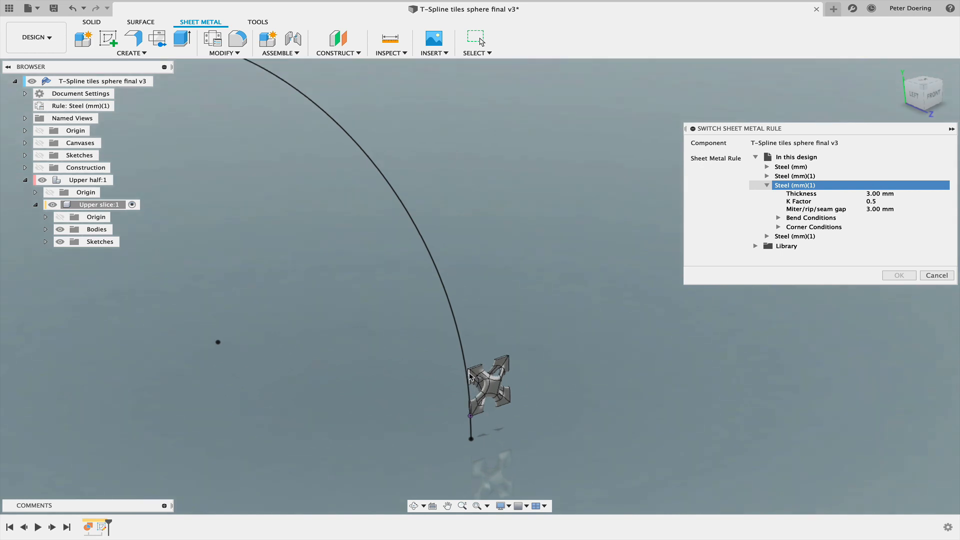
scroll(469, 375, up, 3)
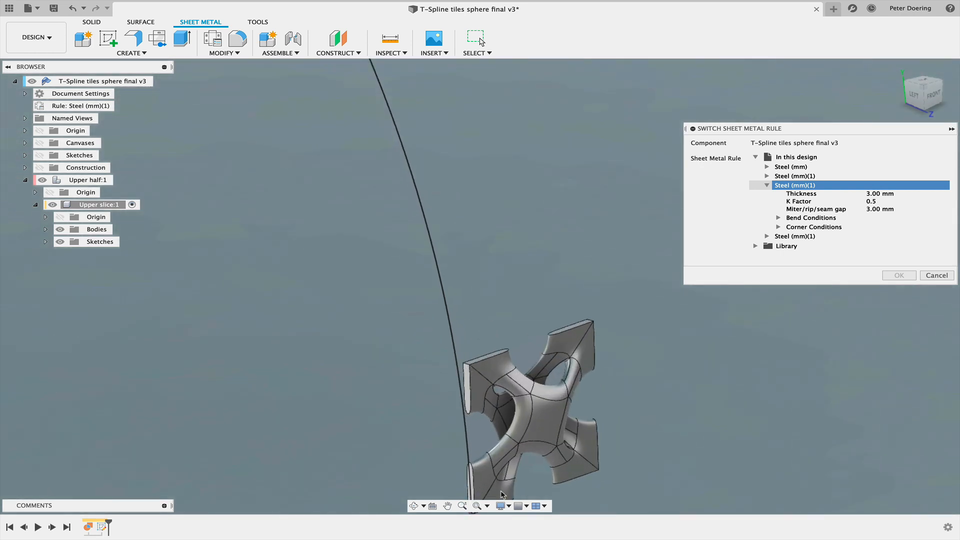
scroll(455, 448, down, 3)
middle_drag(449, 392, 450, 353)
middle_drag(636, 336, 624, 334)
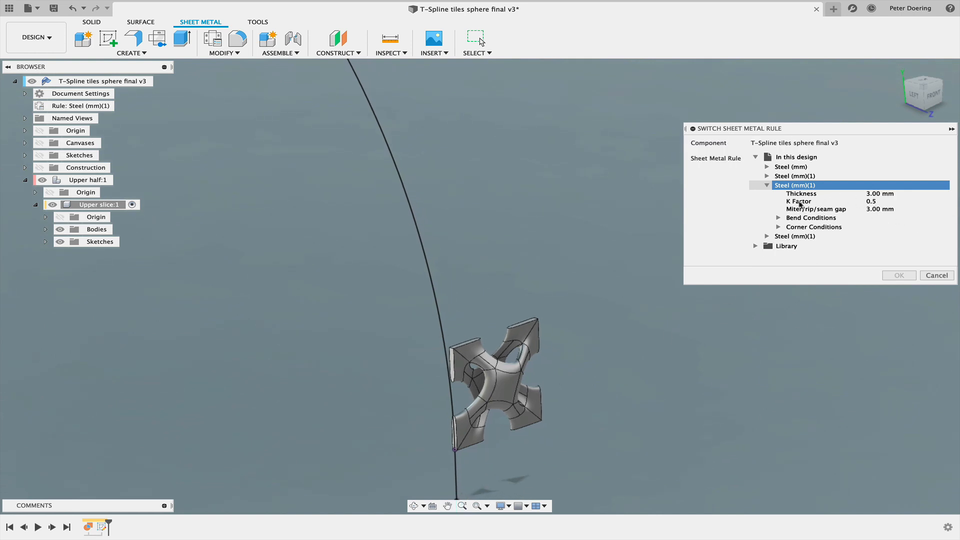
click(940, 275)
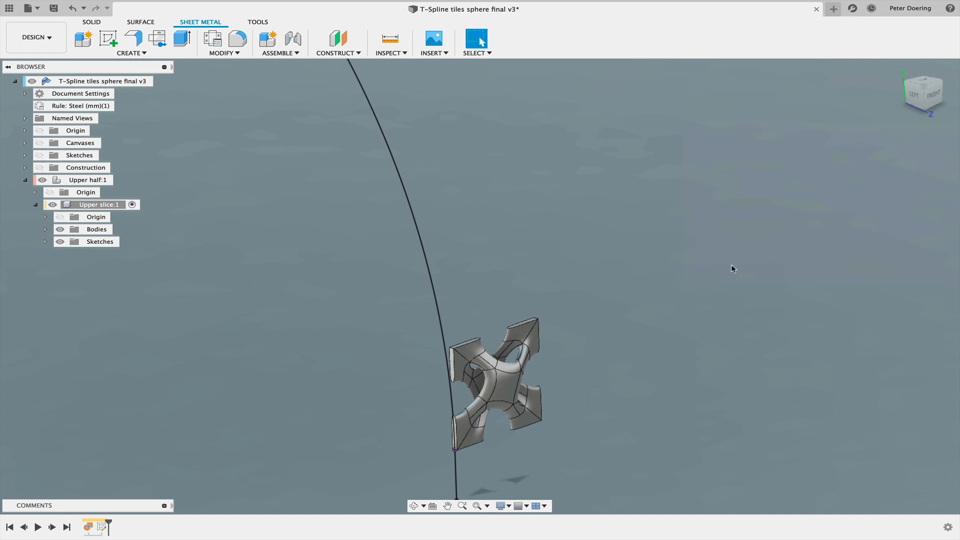
- Create a one-sided sheet metal flange along the arc profile with a distance of -5 mm and thickness on Side 1, using the Steel (mm) rule
scroll(733, 268, down, 3)
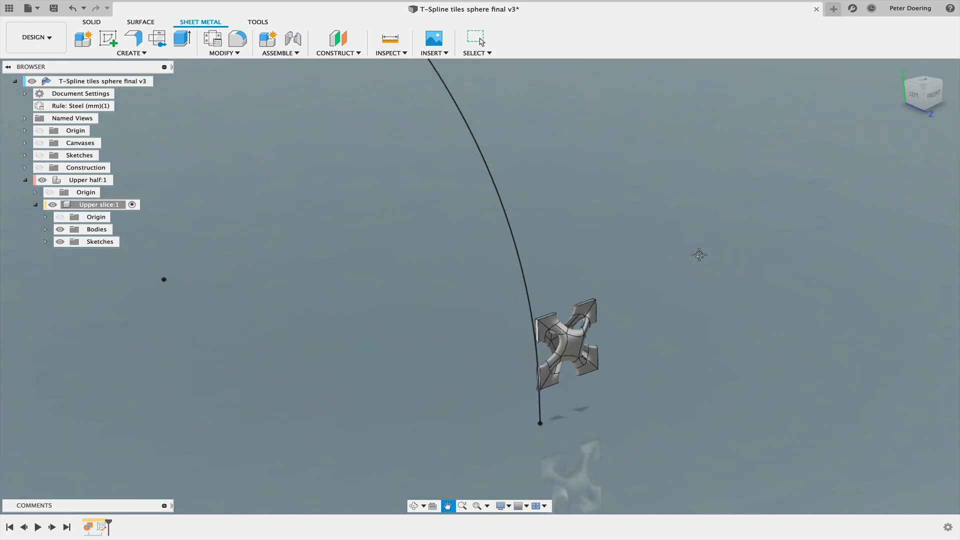
click(132, 37)
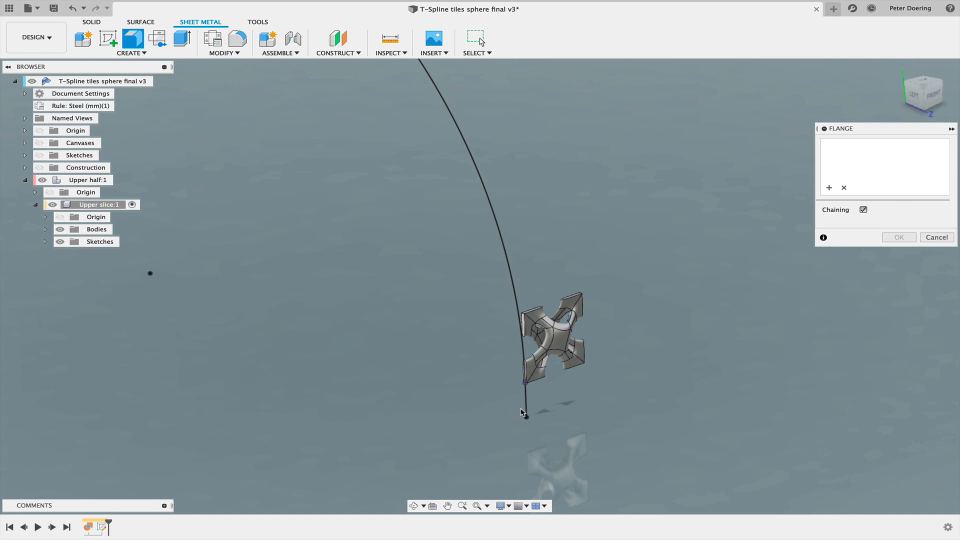
click(523, 413)
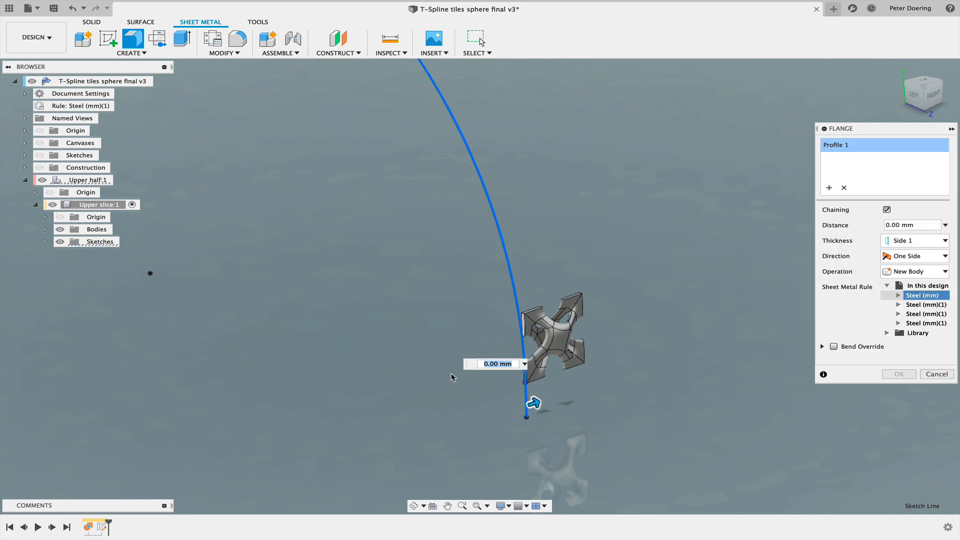
drag(533, 402, 518, 408)
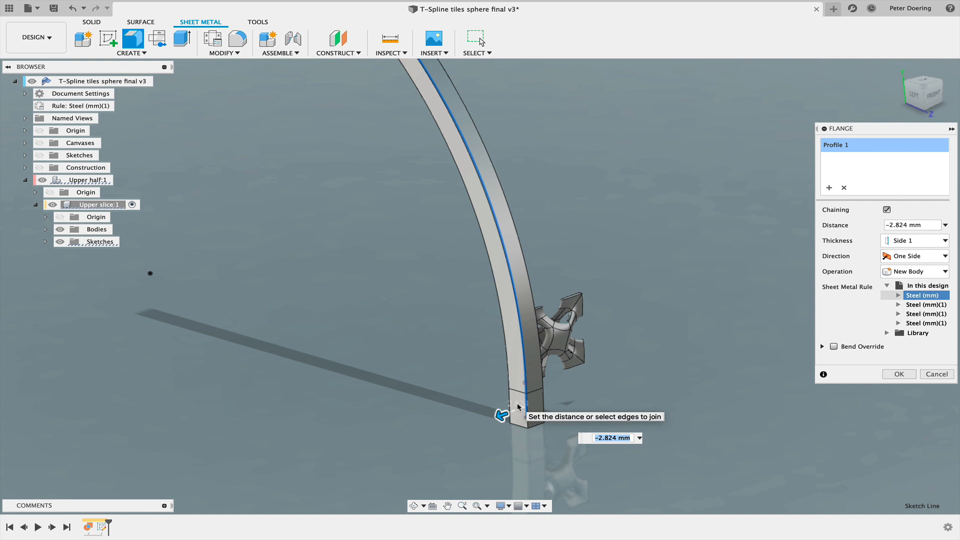
key(Return)
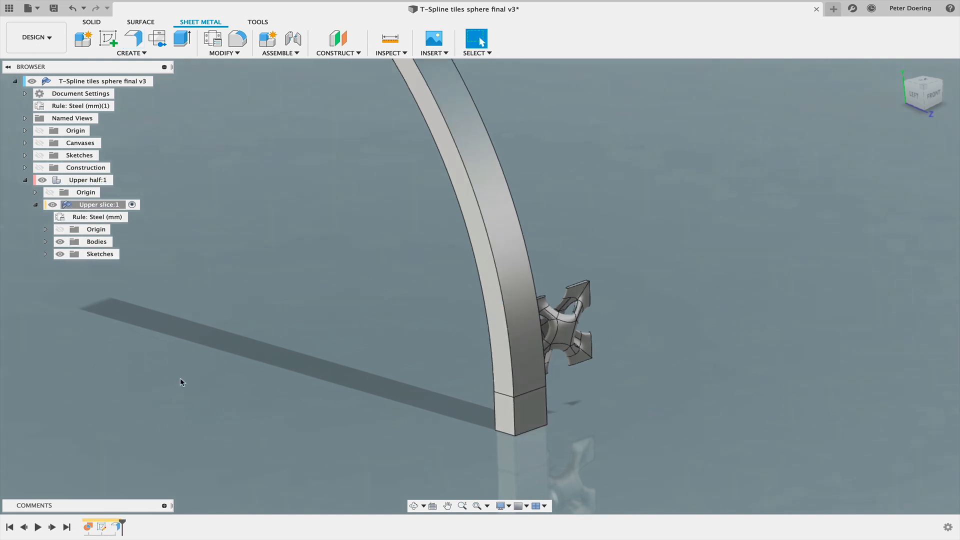
- Edit the flange so its thickness is Symmetric about the profile curve
right_click(116, 526)
click(153, 429)
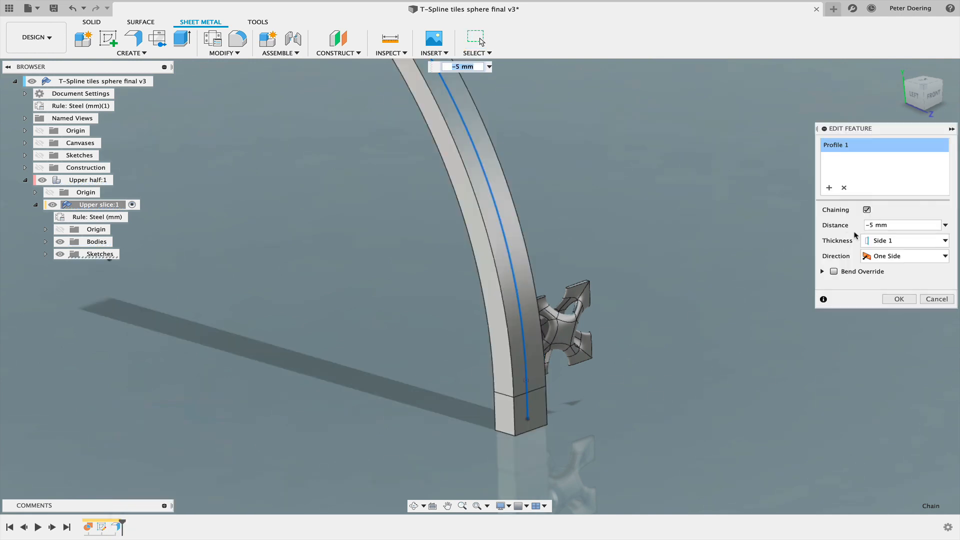
click(893, 241)
click(889, 276)
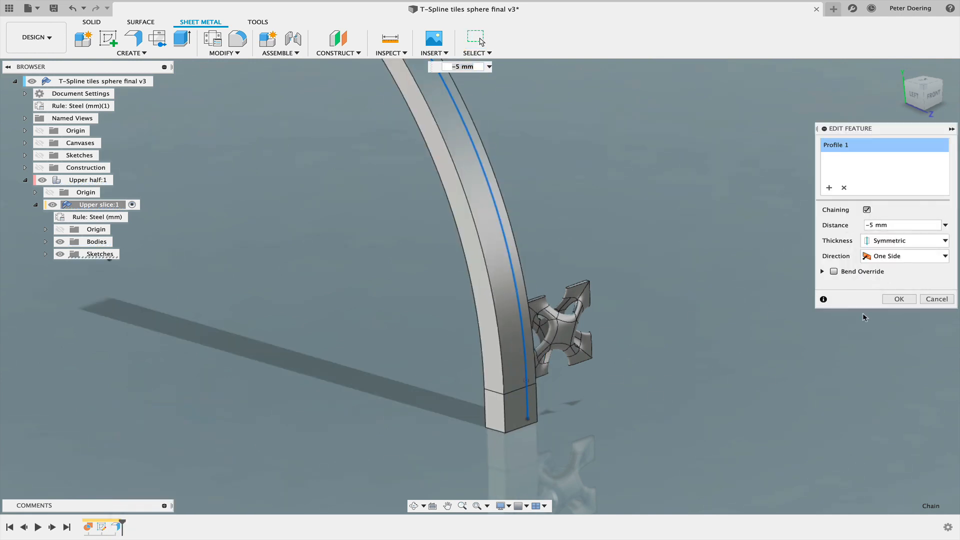
click(898, 299)
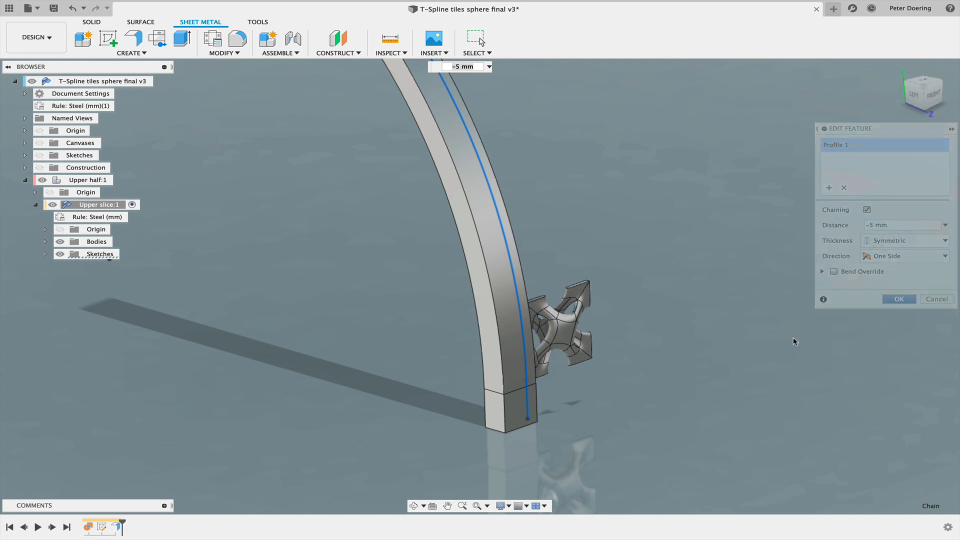
mouse_move(650, 368)
shift+middle_down()
mouse_move(588, 372)
mouse_move(646, 374)
shift+middle_up()
middle_drag(201, 361, 280, 366)
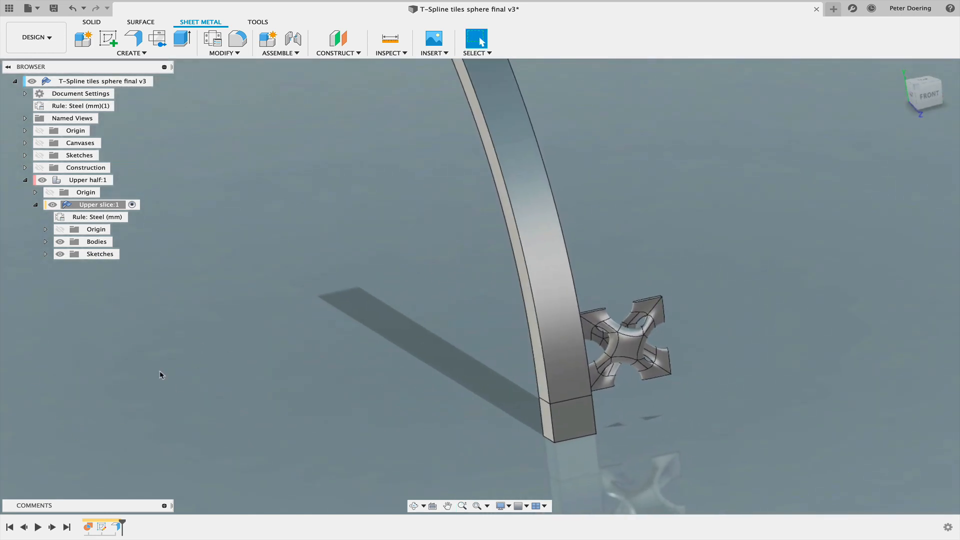
- Undo the flange's thickness edit and the flange itself, back to the bare profile sketch
click(73, 8)
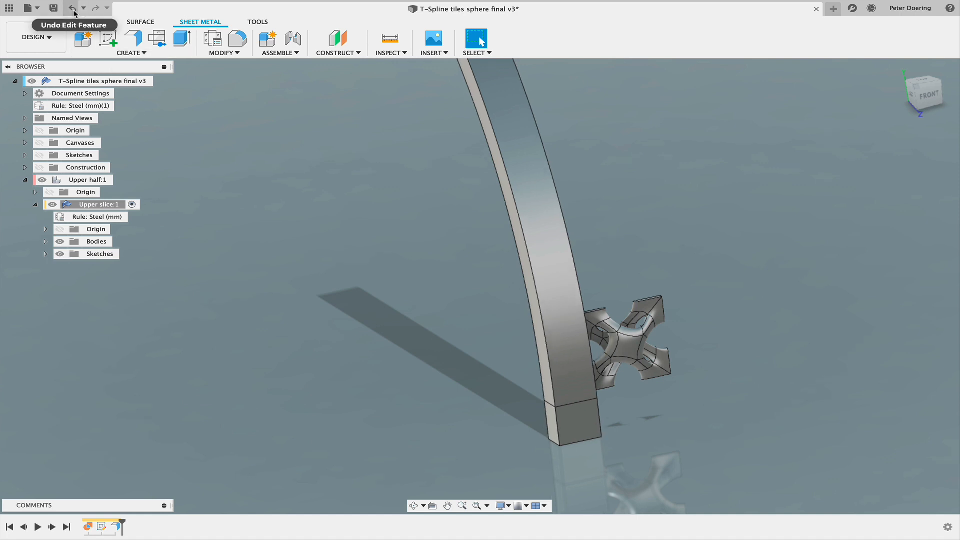
shift+middle_drag(241, 364, 259, 371)
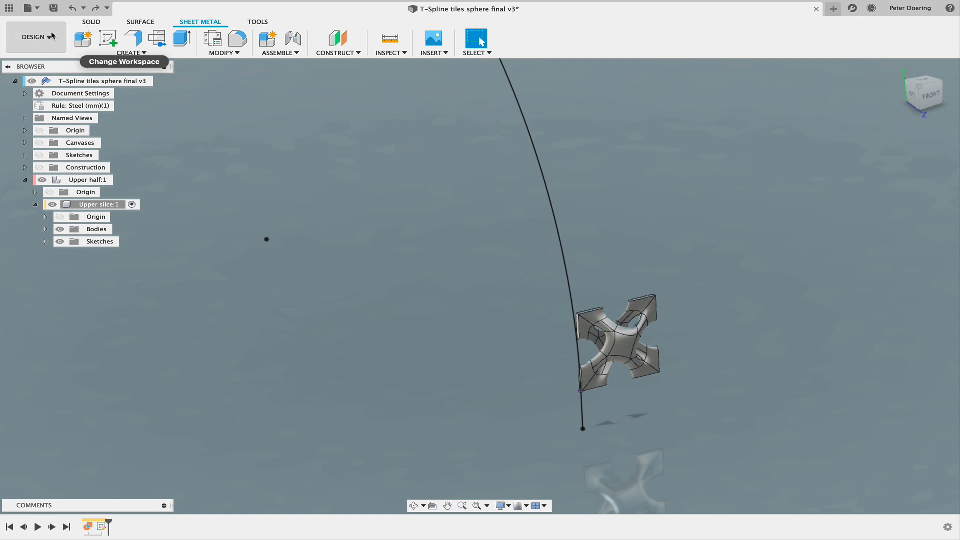
- Start a rectangular pattern of the tile body along the vertical axis, with pattern type Bodies and distance type Spacing
click(90, 23)
click(181, 40)
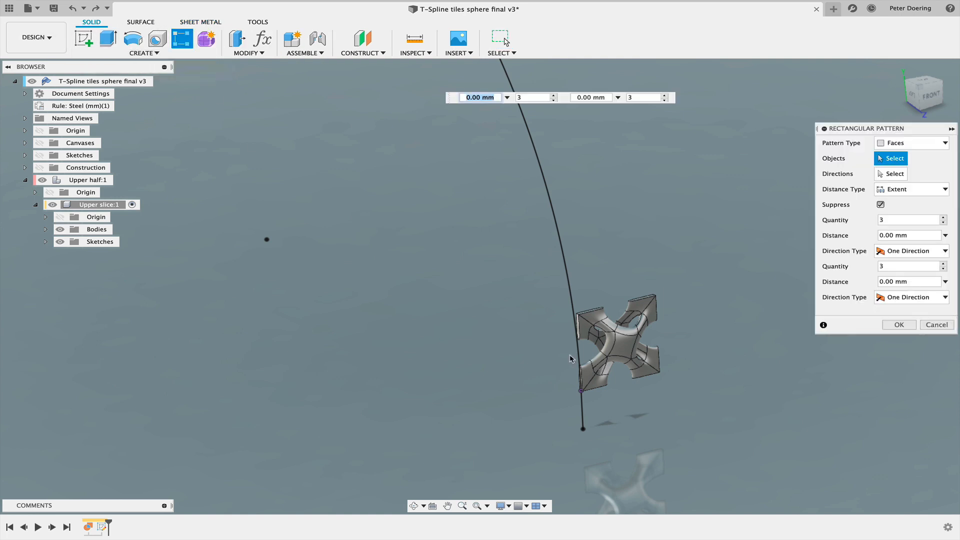
click(898, 167)
click(657, 349)
middle_drag(767, 338, 706, 356)
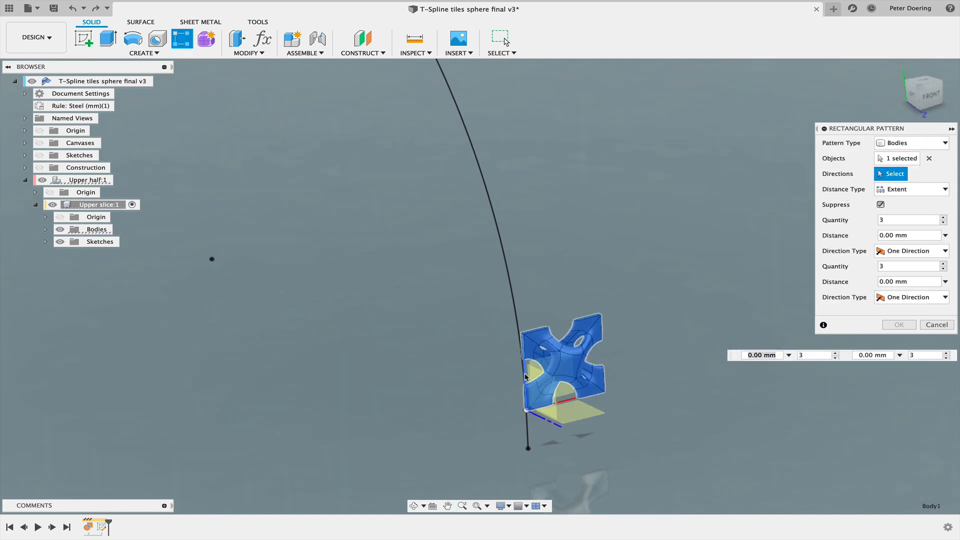
click(525, 376)
click(942, 193)
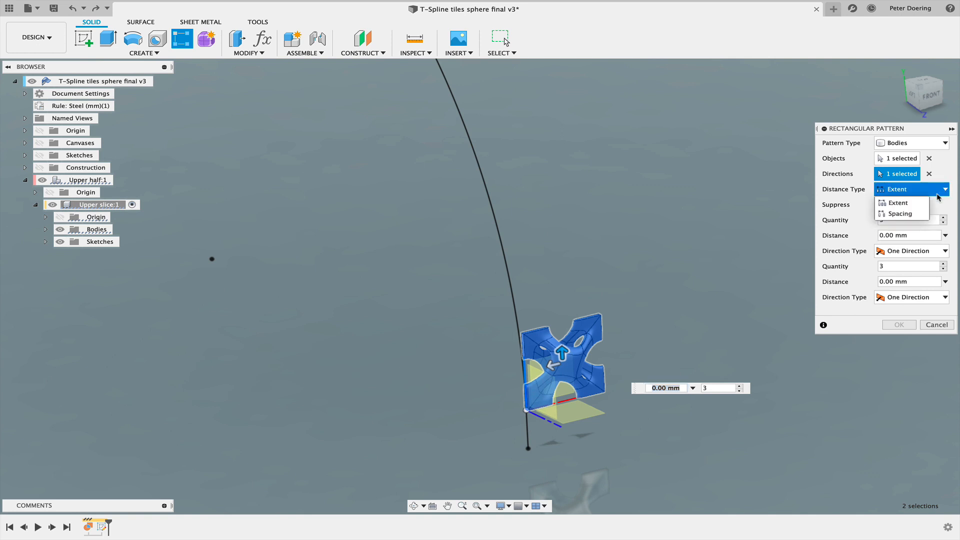
click(899, 213)
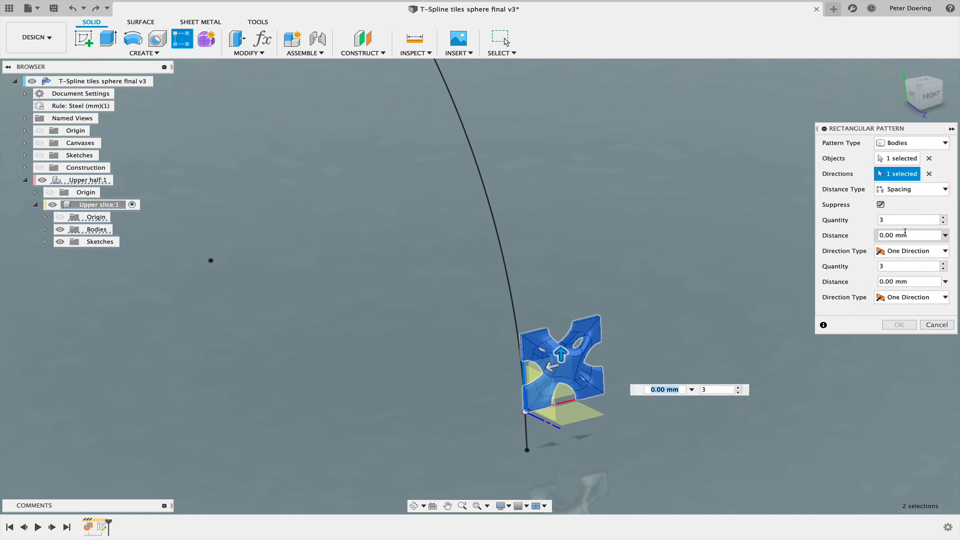
- Enter num_circ/4-1 as the pattern's distance and create the pattern
text(num_circ)
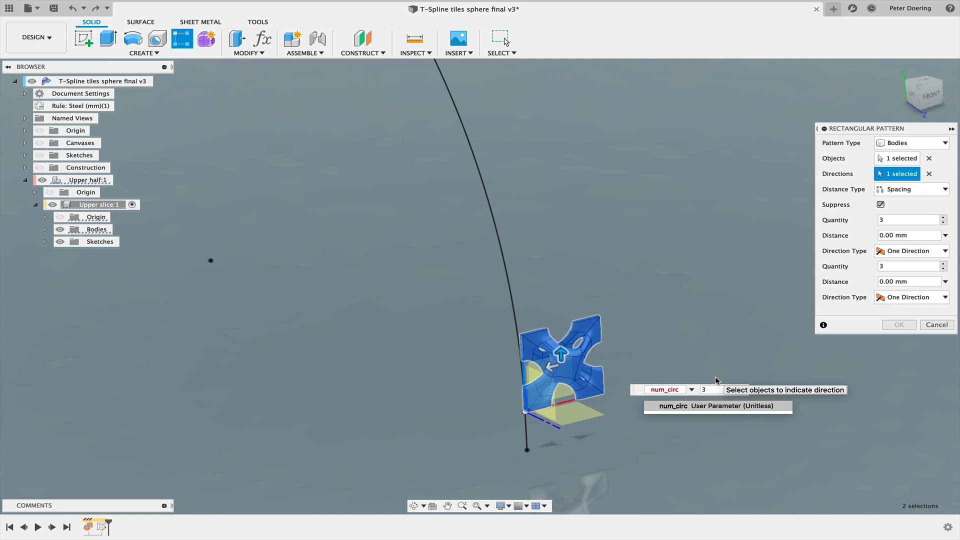
text(/4)
key(Return)
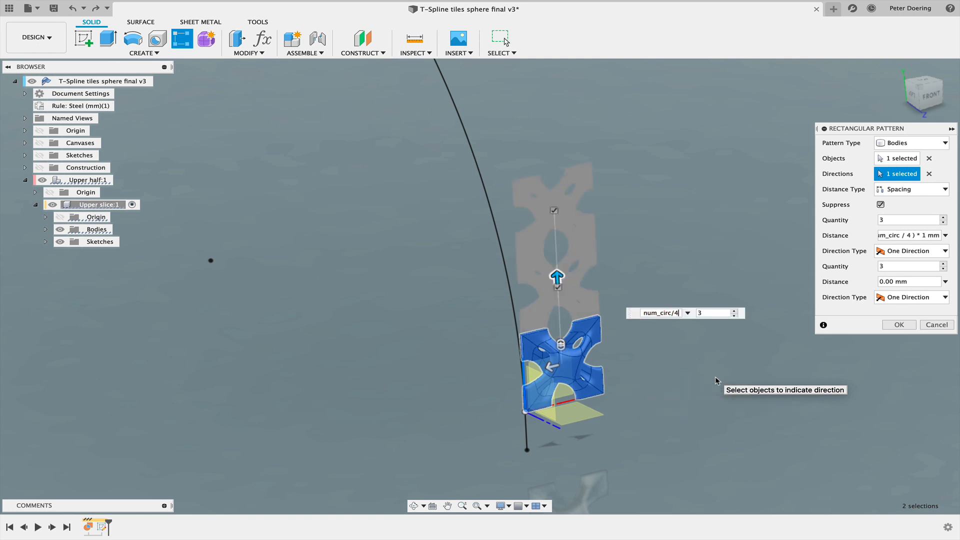
text(-1)
key(Return)
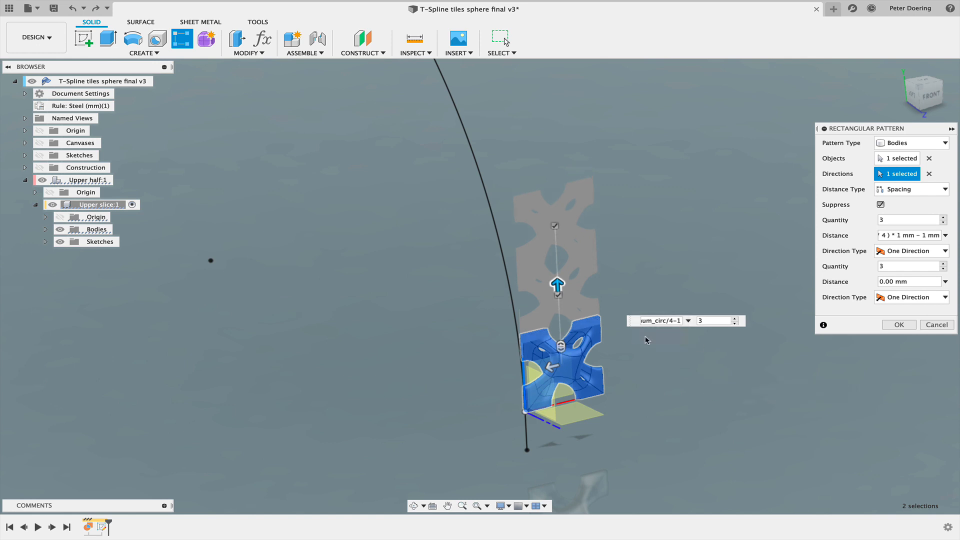
click(647, 320)
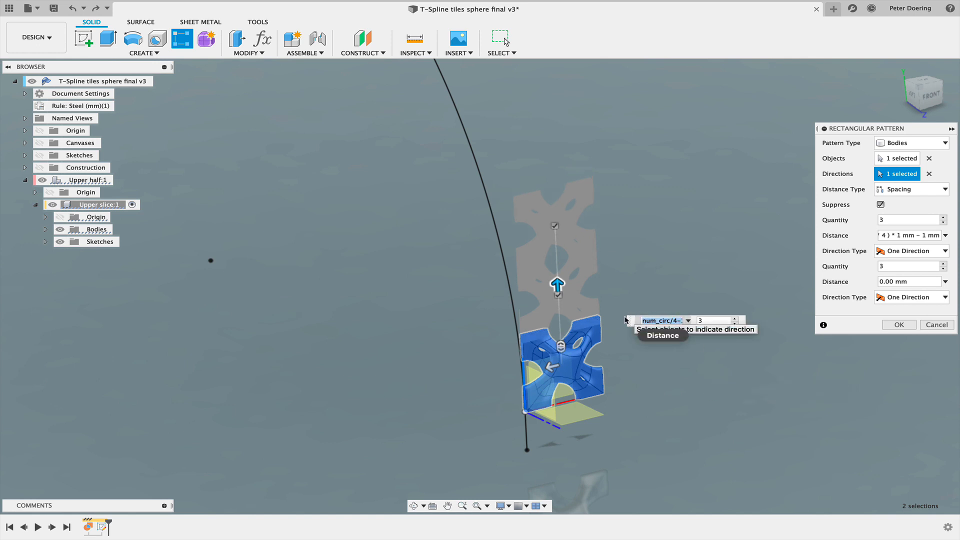
drag(643, 318, 688, 319)
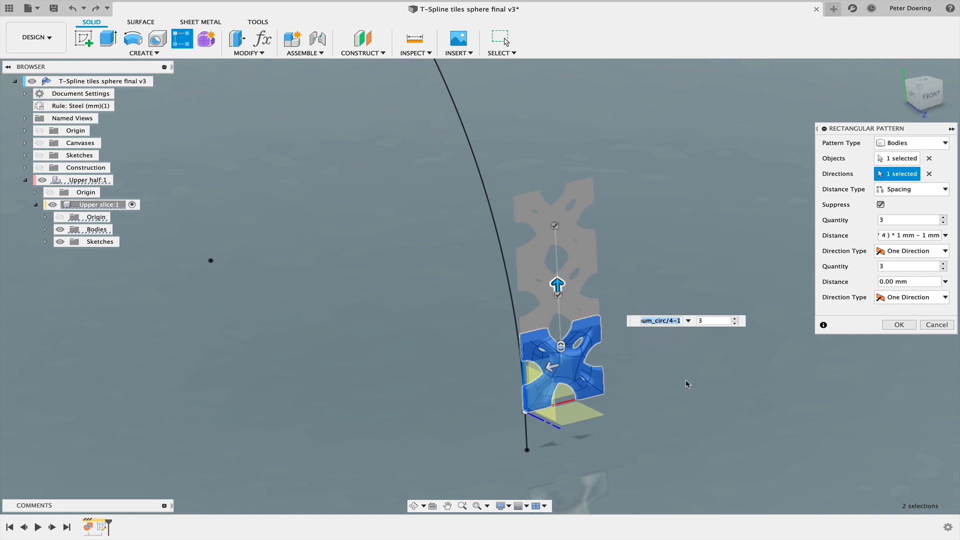
click(902, 326)
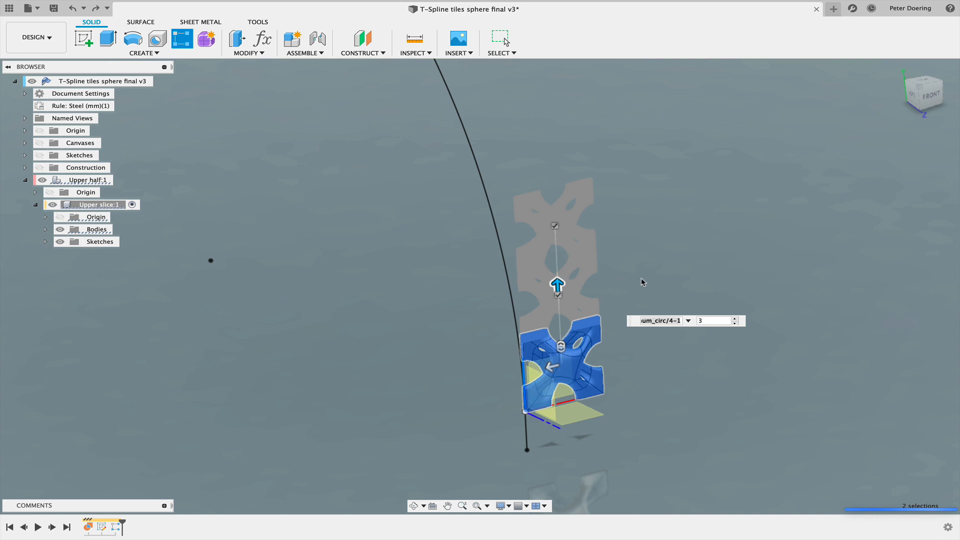
- Edit the tile's rectangular pattern, setting the distance to 10 mm and the quantity to num_circ/4-1
right_click(118, 526)
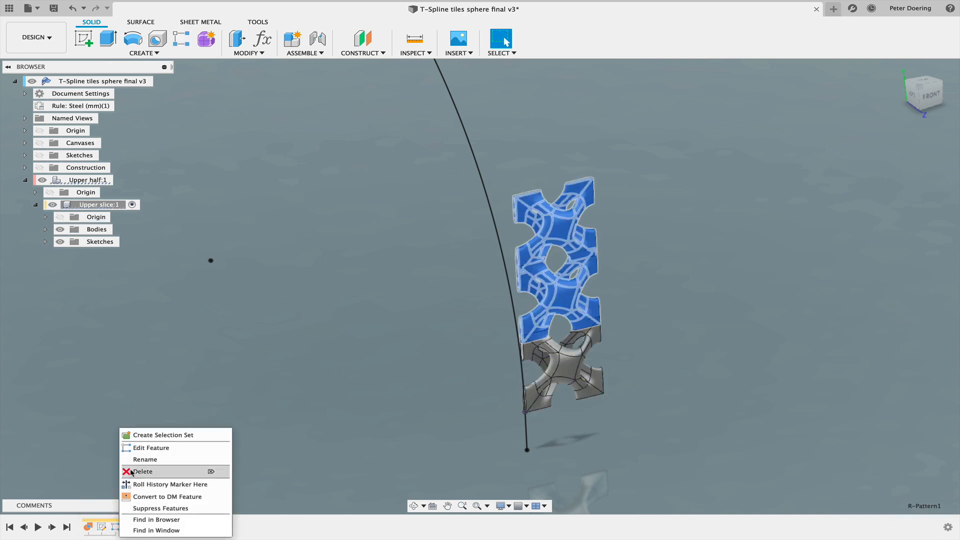
click(148, 447)
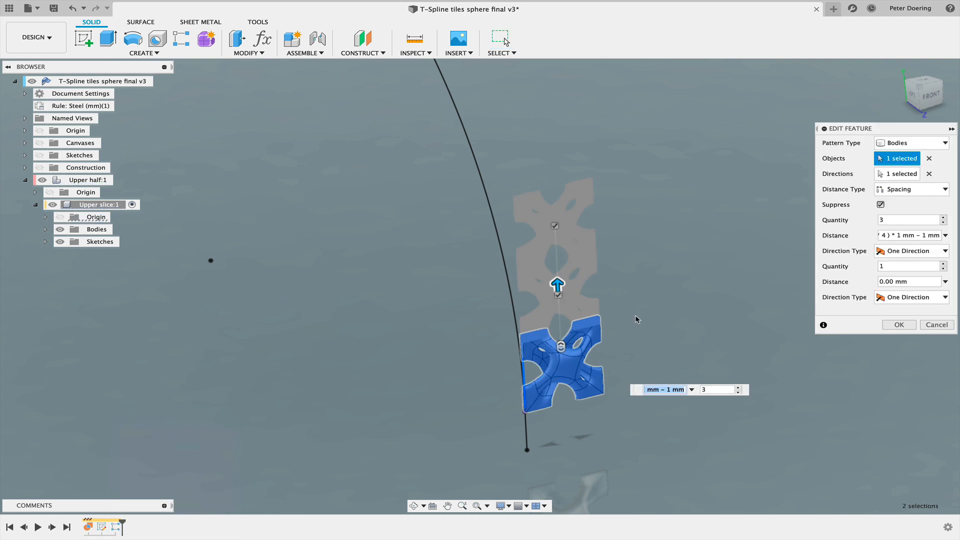
click(939, 236)
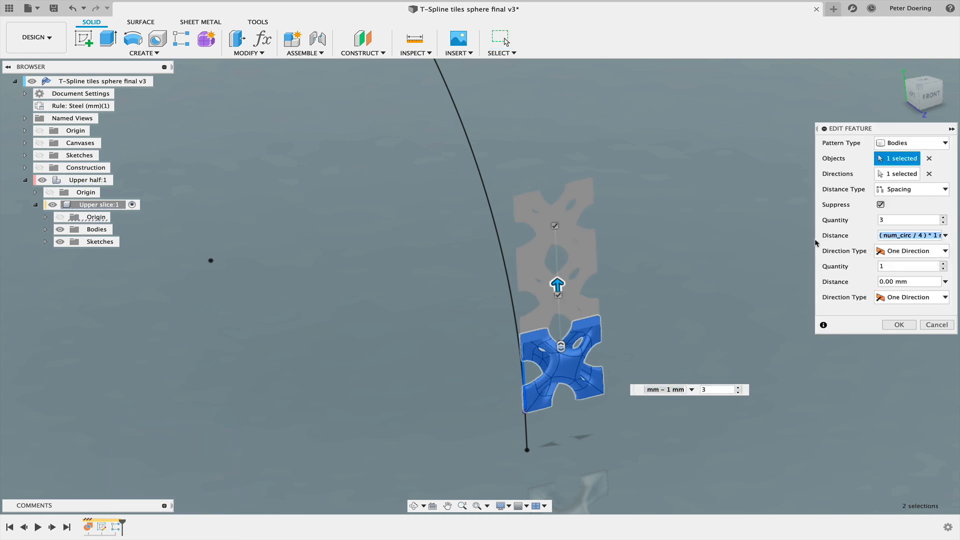
text(10)
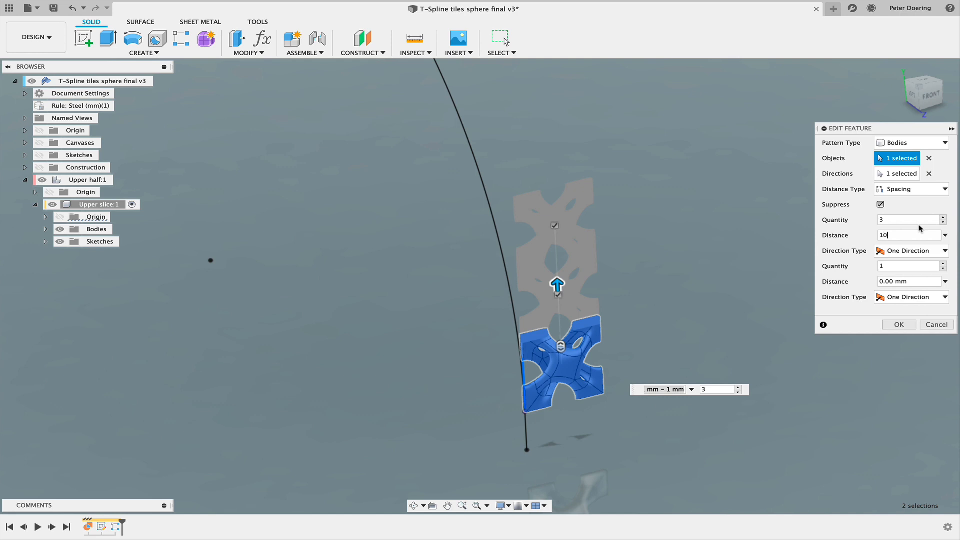
click(911, 220)
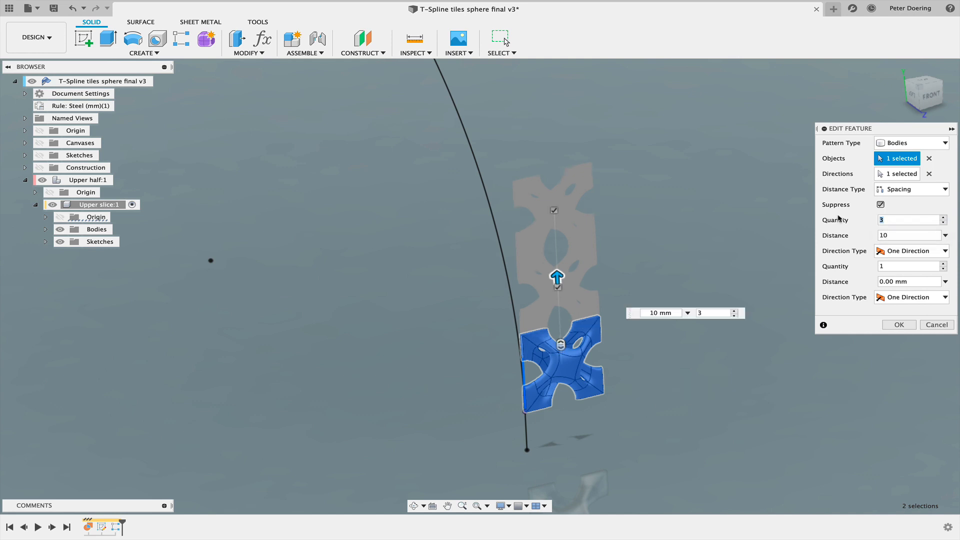
text(num_c)
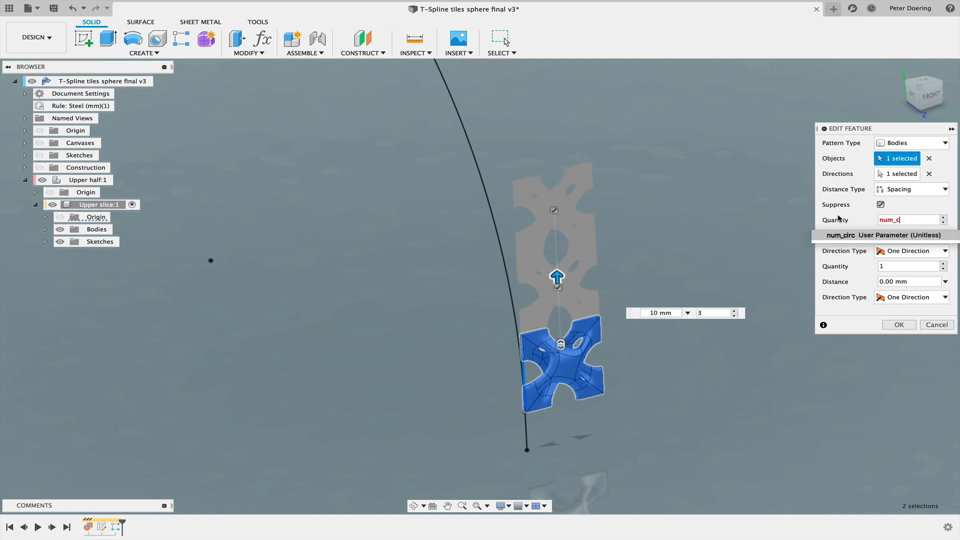
text(irc/4-1)
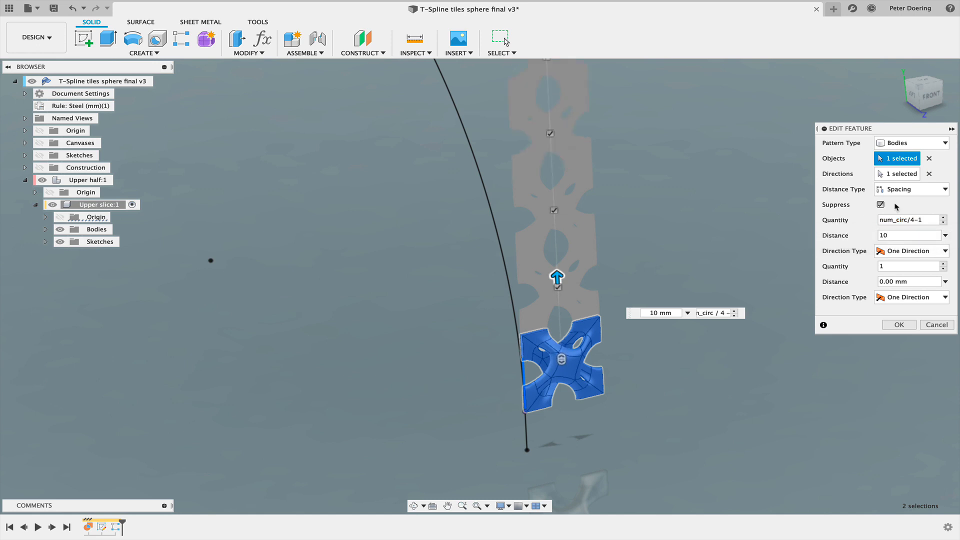
click(899, 325)
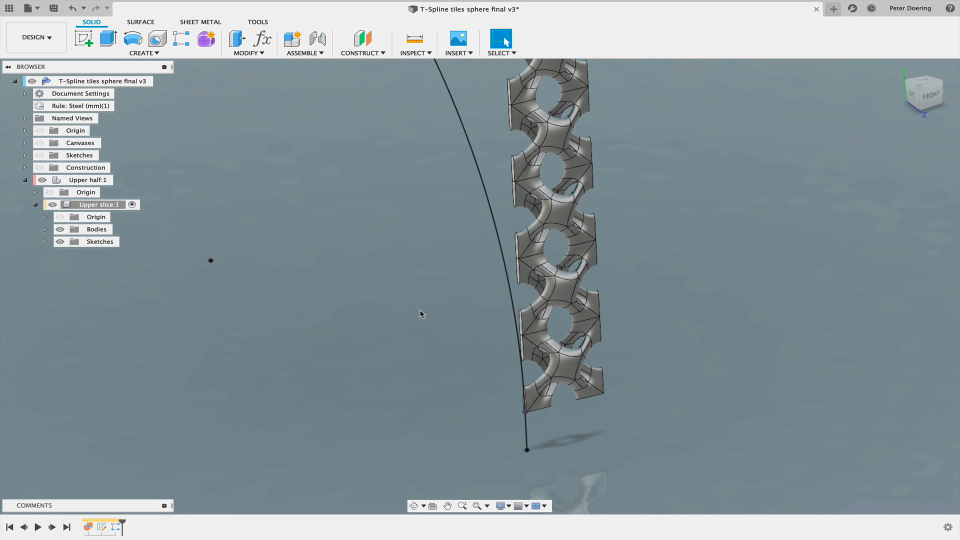
- Create a sheet metal flange from the sketched profile arc with Symmetric thickness and a distance of -5 mm
scroll(422, 317, down, 5)
scroll(436, 360, down, 2)
mouse_move(437, 360)
middle_down()
mouse_move(514, 415)
mouse_move(384, 337)
middle_up()
scroll(514, 415, up, 1)
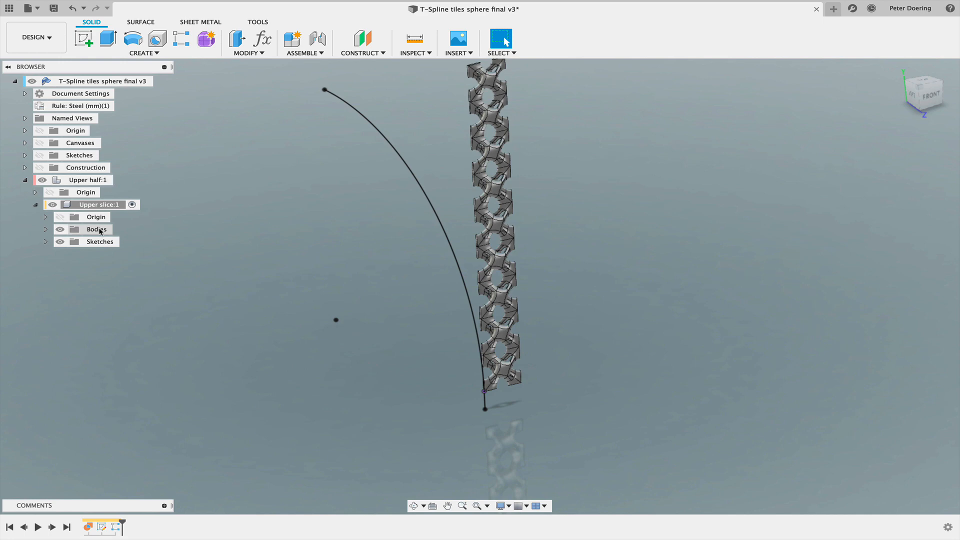
click(190, 24)
click(133, 38)
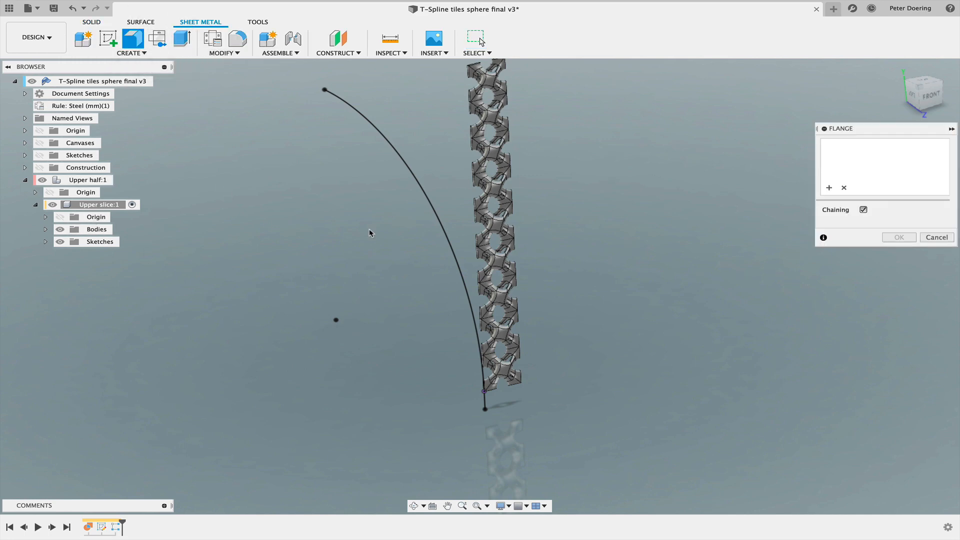
click(480, 383)
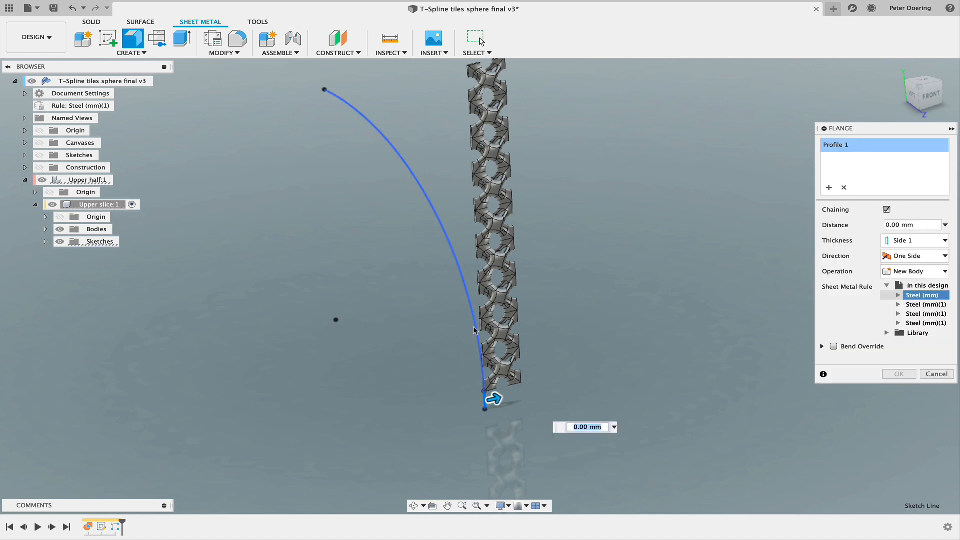
click(917, 244)
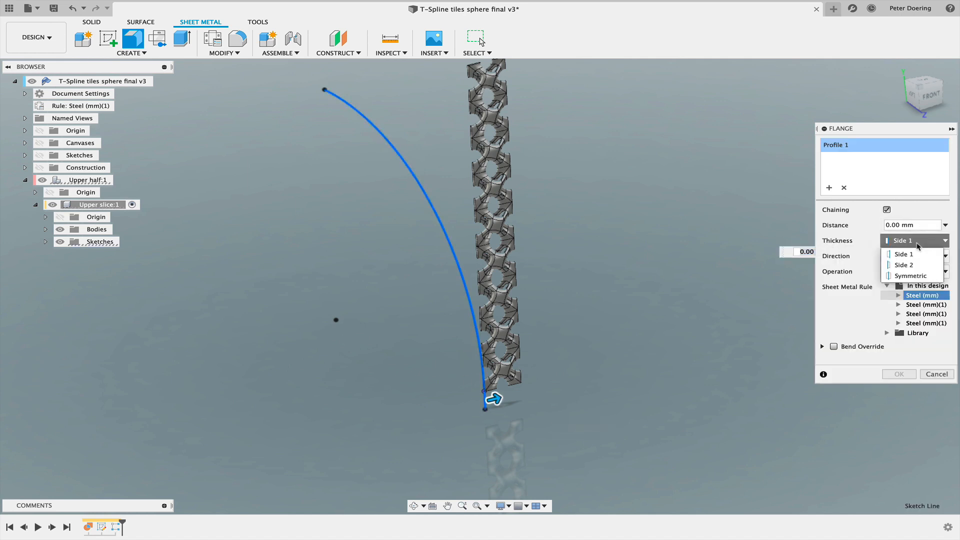
click(910, 276)
drag(501, 397, 438, 412)
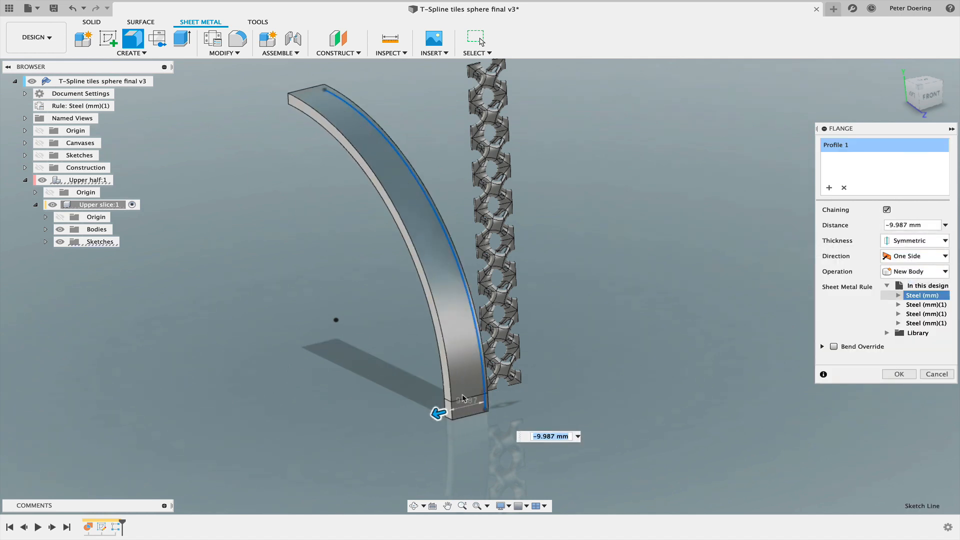
text(-5)
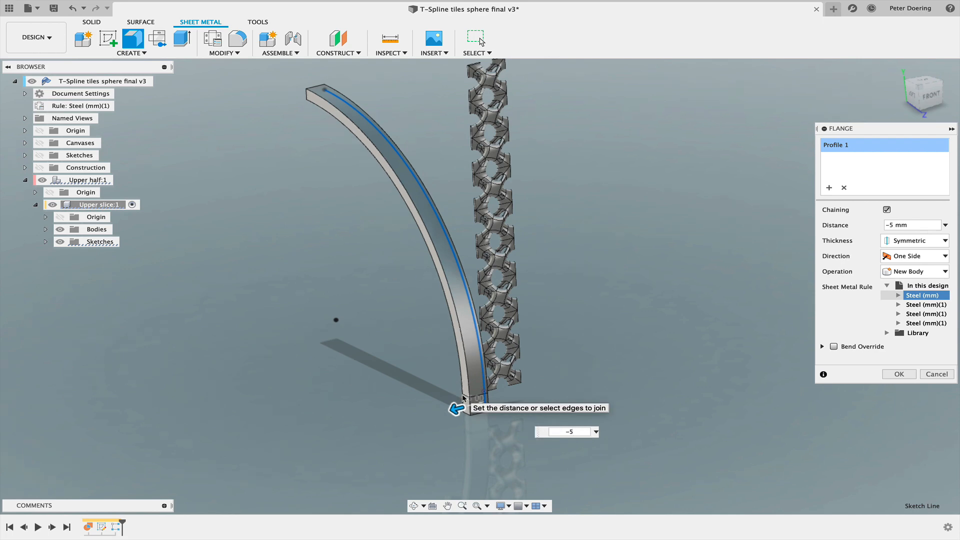
key(Return)
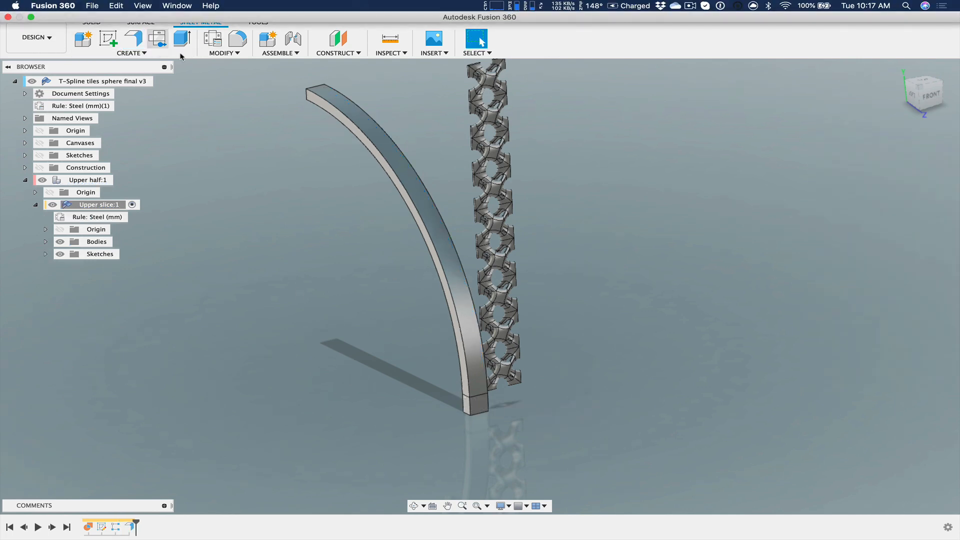
- Unfold the flange's curved bend, keeping the short flat face at its lower end stationary
click(213, 38)
click(936, 388)
click(227, 53)
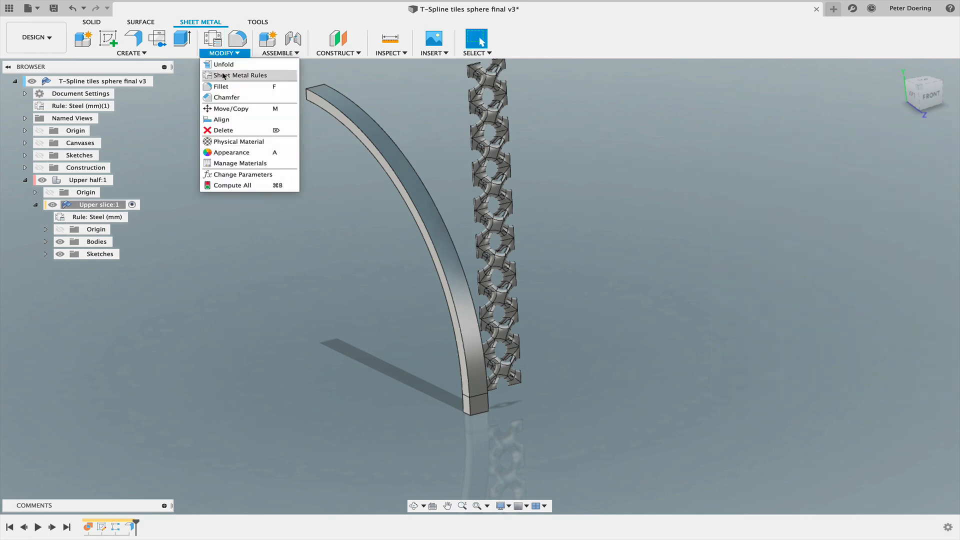
click(223, 65)
click(479, 404)
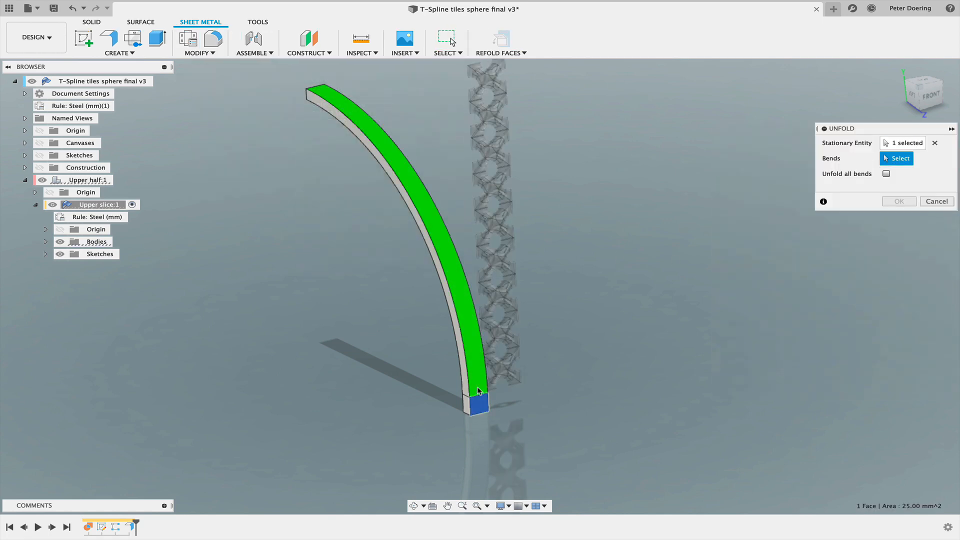
click(478, 392)
key(Return)
- Combine the unfolded flange as target body with all the patterned tile bodies, using the Join operation
click(91, 22)
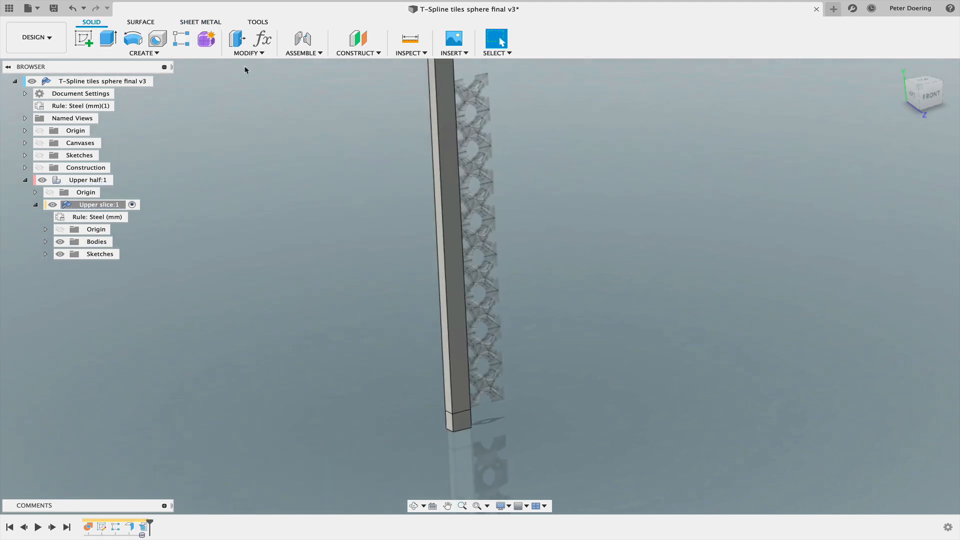
click(260, 53)
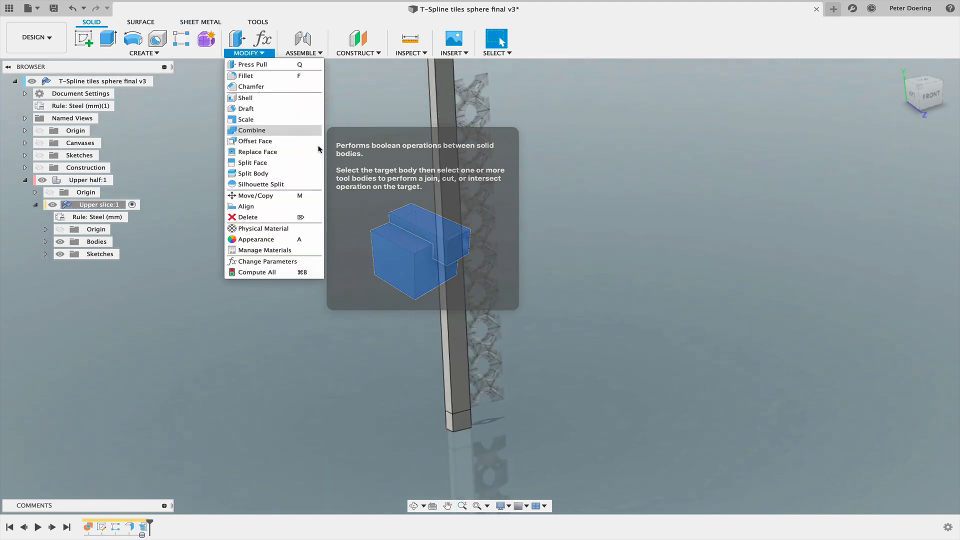
click(405, 258)
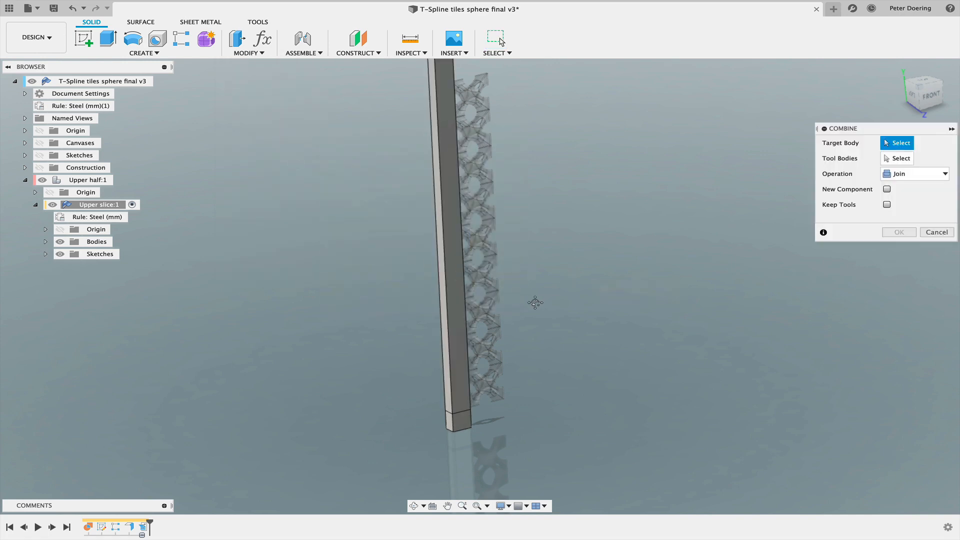
middle_drag(534, 300, 544, 317)
click(454, 232)
shift+middle_drag(579, 278, 565, 287)
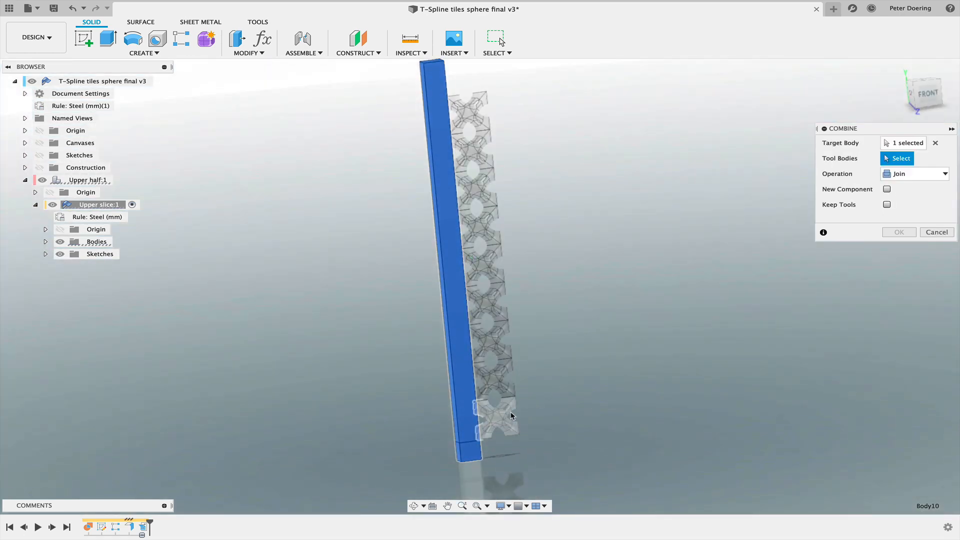
click(516, 411)
click(491, 374)
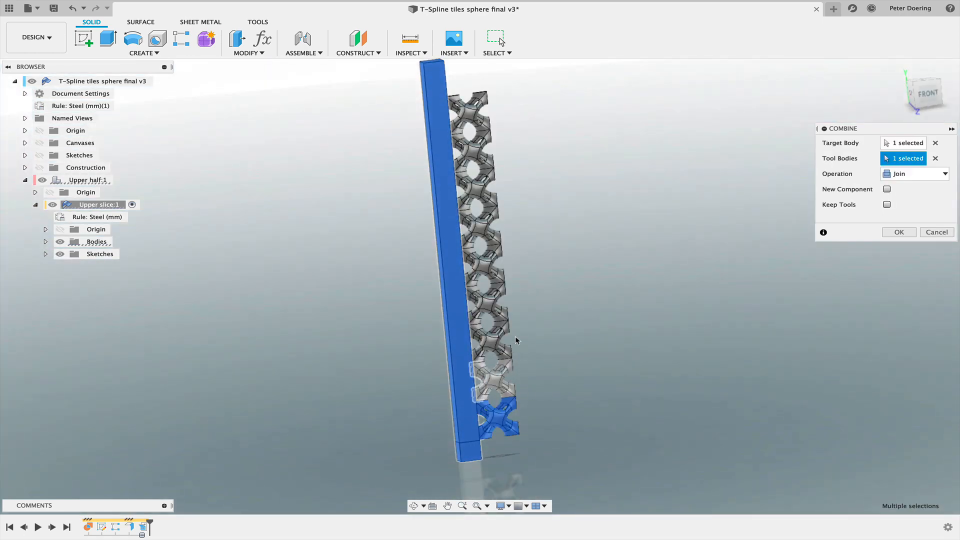
click(493, 305)
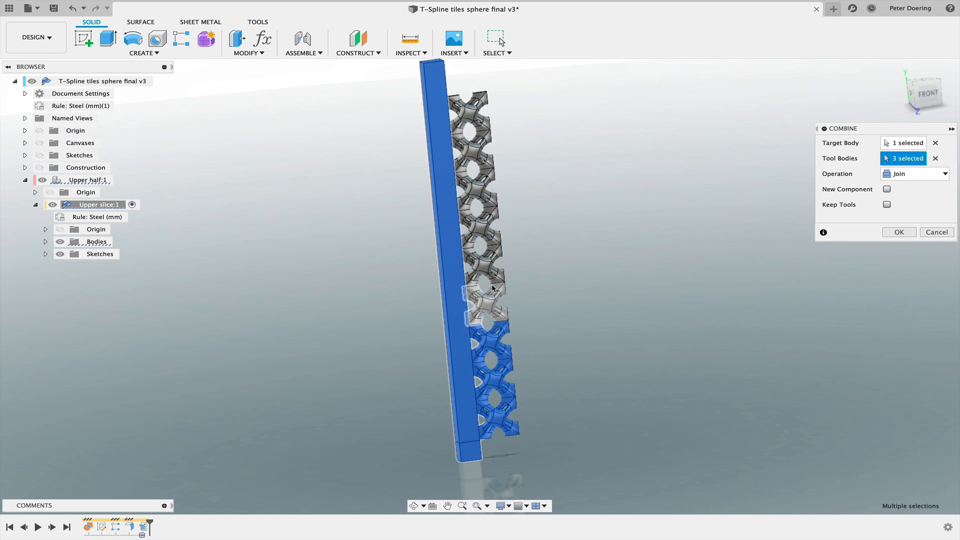
click(483, 268)
click(486, 232)
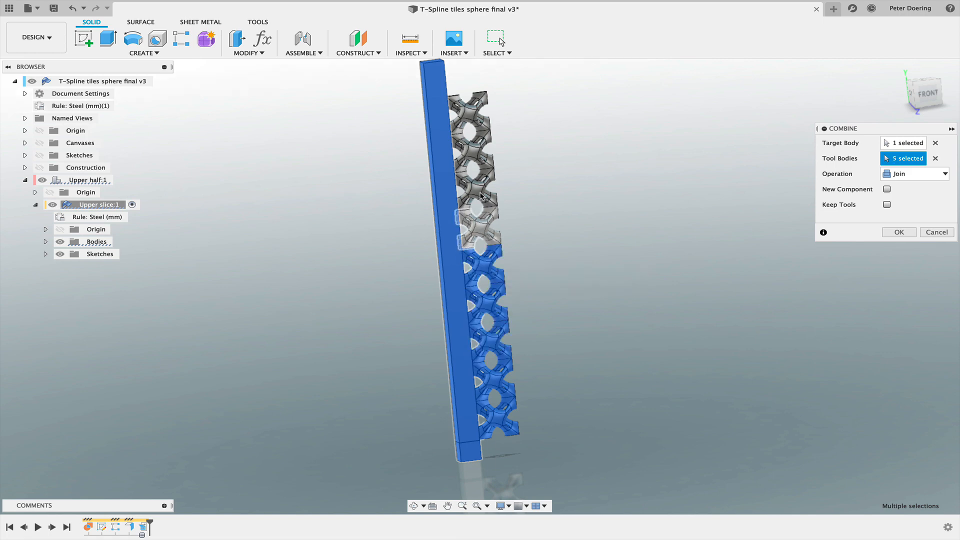
click(483, 196)
click(478, 154)
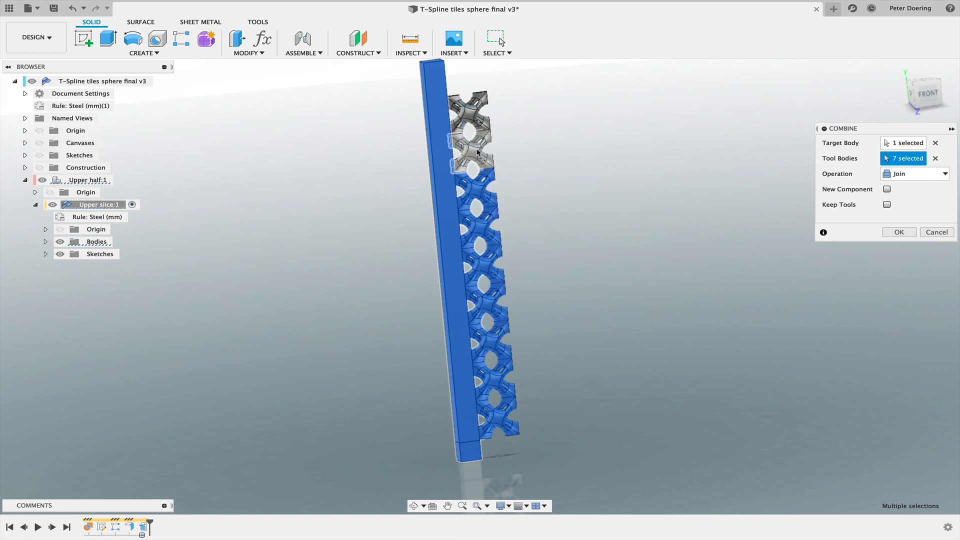
click(476, 146)
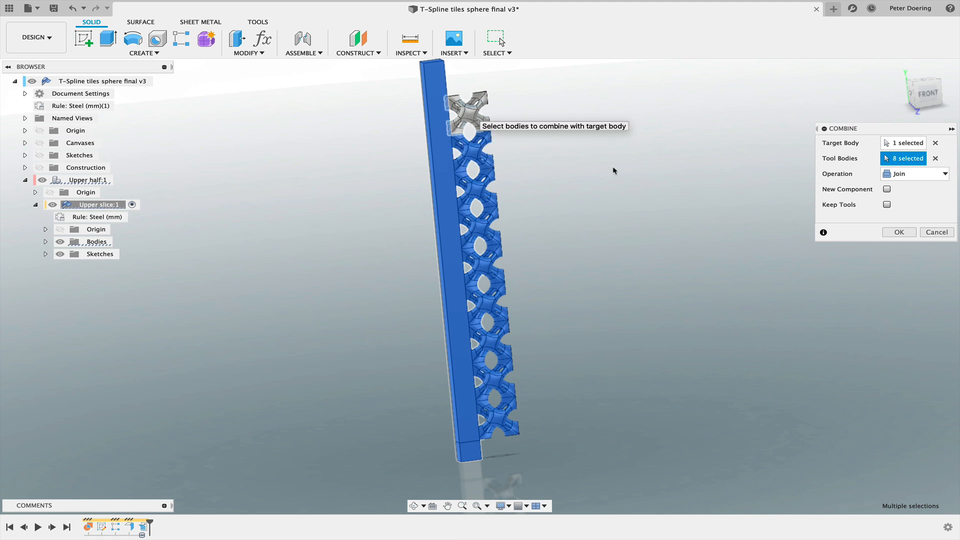
click(898, 232)
- Refold the joined flange and tile column to the curved profile
scroll(503, 328, down, 2)
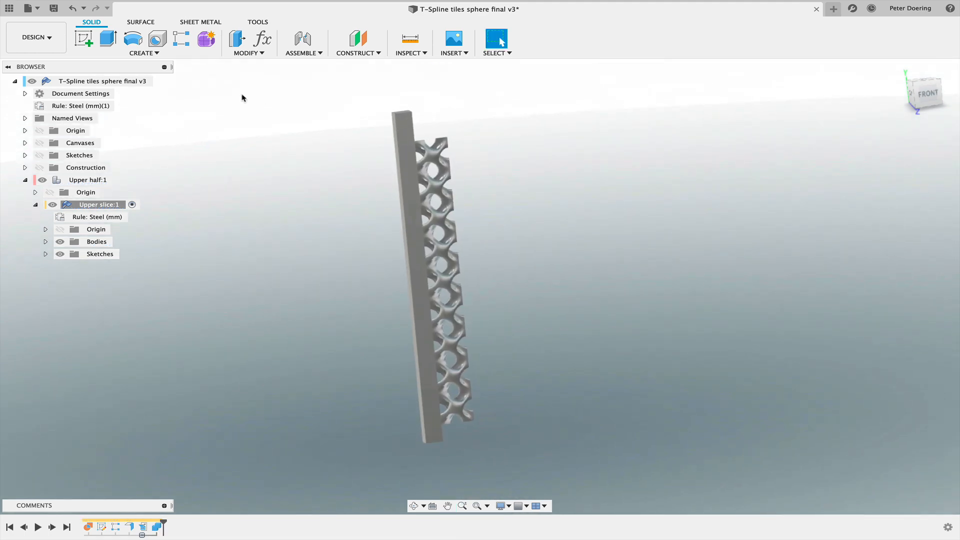
click(200, 22)
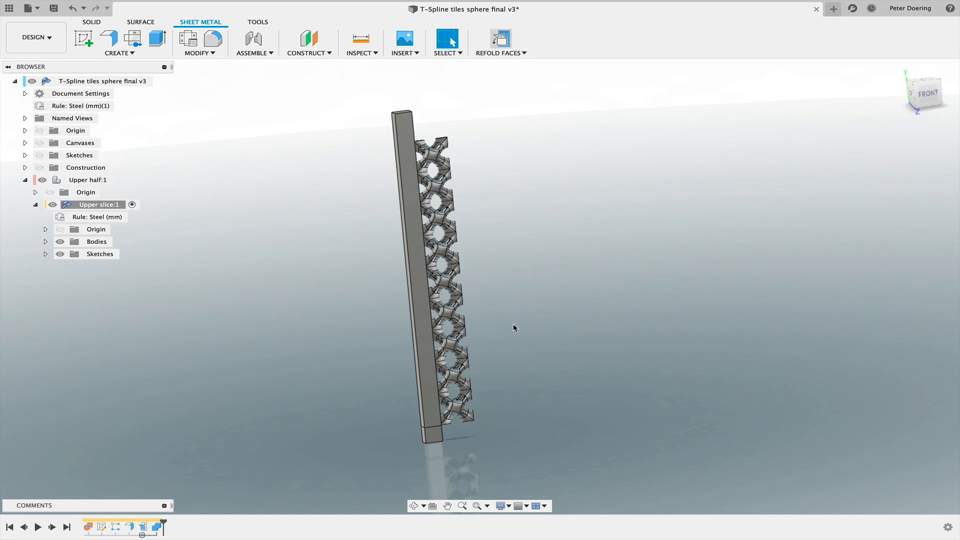
mouse_move(509, 346)
shift+middle_down()
mouse_move(525, 349)
mouse_move(506, 349)
shift+middle_up()
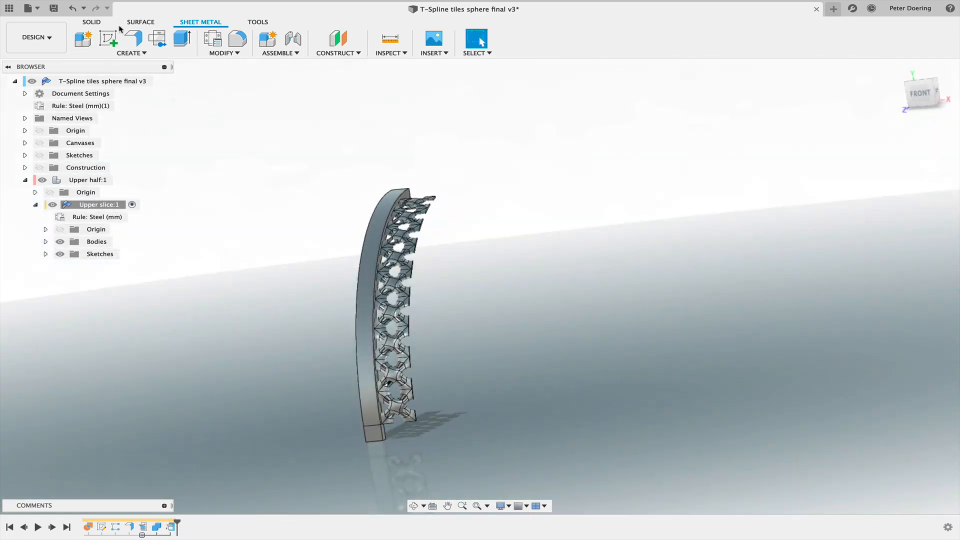
- Split the refolded body to separate the plain flange strip from the curved column of tiles
click(95, 22)
click(249, 53)
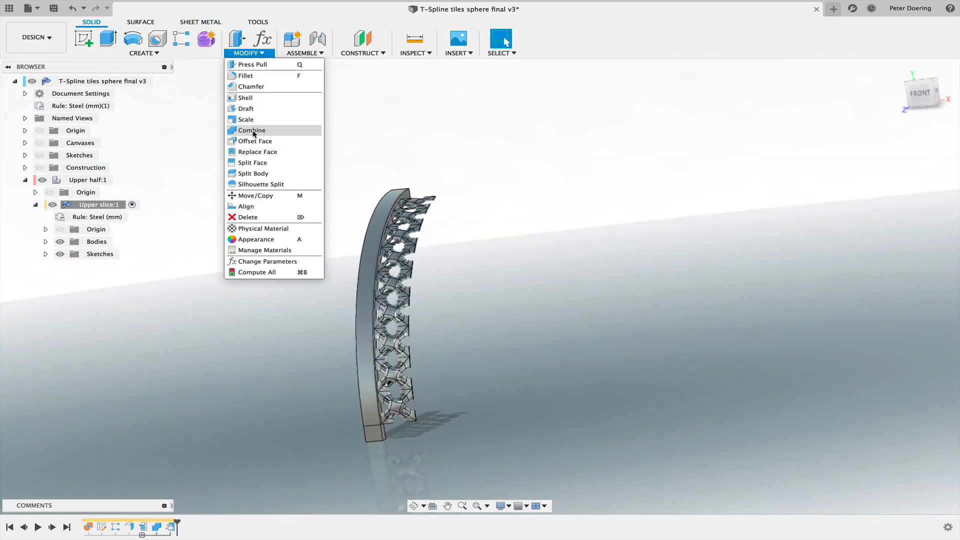
click(376, 320)
click(907, 160)
shift+middle_drag(514, 345, 500, 358)
click(329, 423)
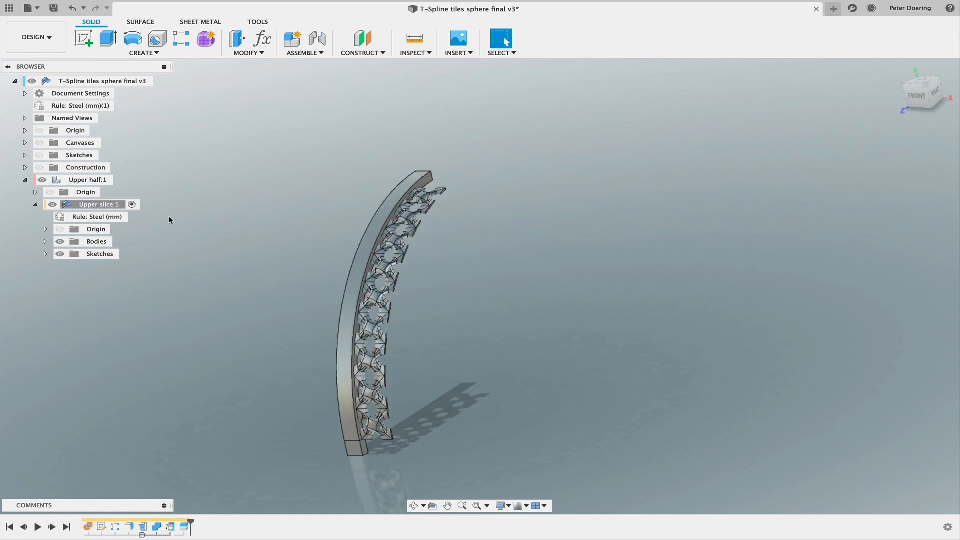
- Remove the plain flange strip body from the Upper slice component, keeping only the curved tile column
click(45, 242)
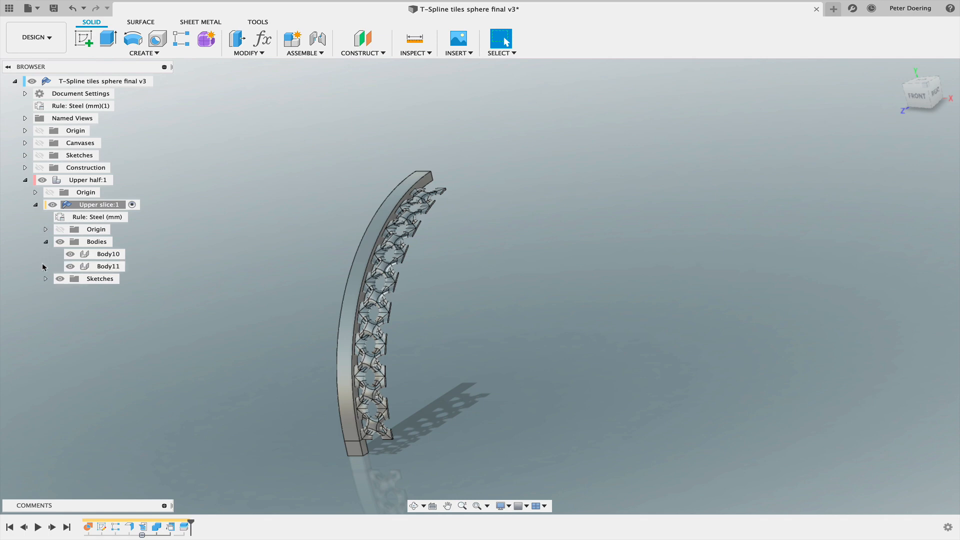
right_click(109, 255)
click(264, 436)
shift+middle_drag(265, 437, 301, 388)
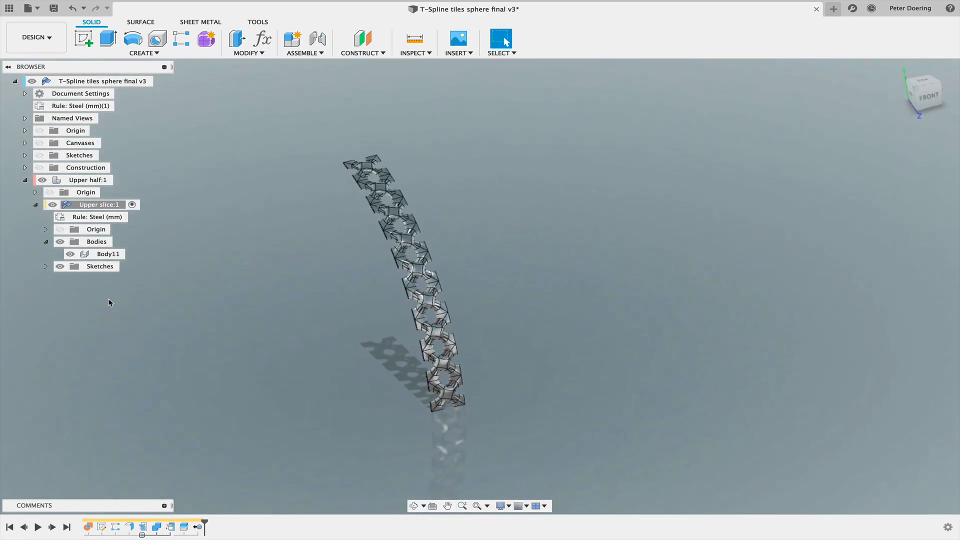
click(45, 243)
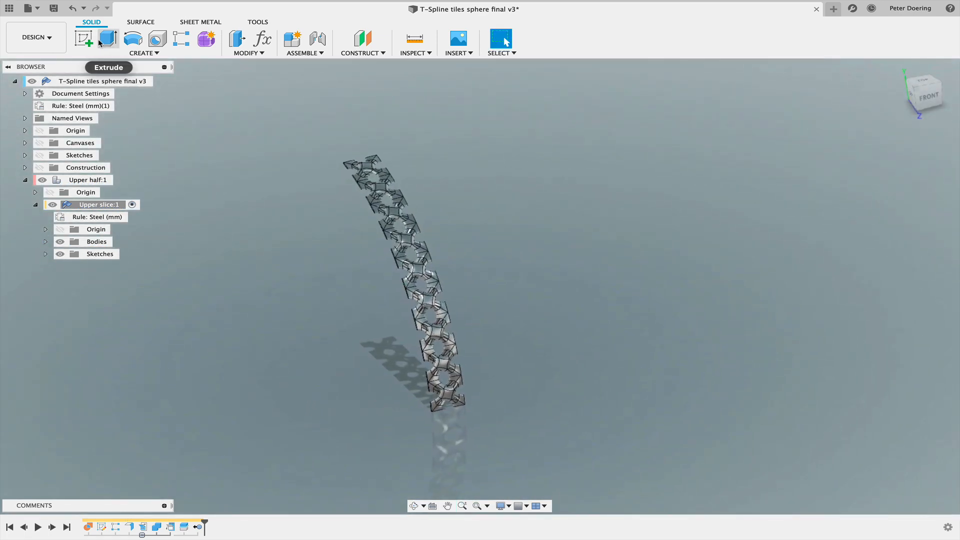
- Start a sketch on the horizontal plane at the tile column's base and draw a 5 mm line from the origin, constrained horizontal
click(83, 39)
click(474, 409)
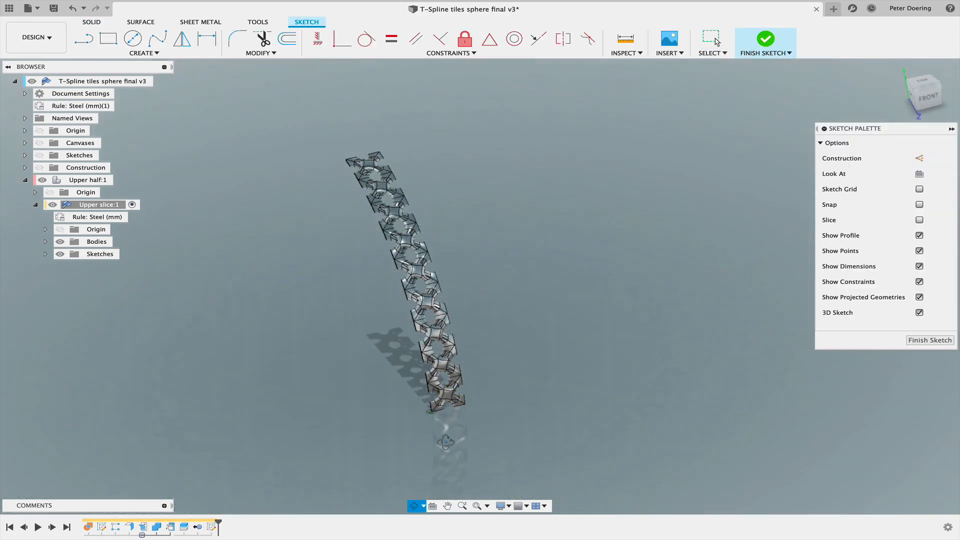
scroll(445, 428, up, 5)
key(s)
click(486, 442)
click(422, 399)
text(5)
key(Return)
click(318, 39)
- Draw an arc continuing tangentially from the short line's end at the column base
key(s)
click(377, 473)
click(422, 398)
click(626, 250)
click(621, 267)
- Dimension the arc's radius with the expression num_circ*10/2/PI
key(d)
click(584, 328)
click(537, 275)
text(num_ci)
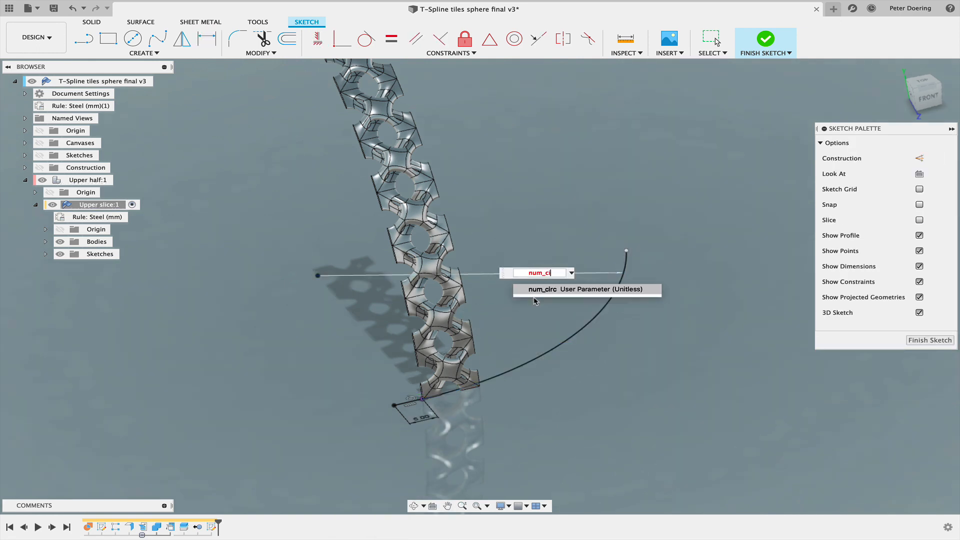
text(rc*10/2/PI)
key(Return)
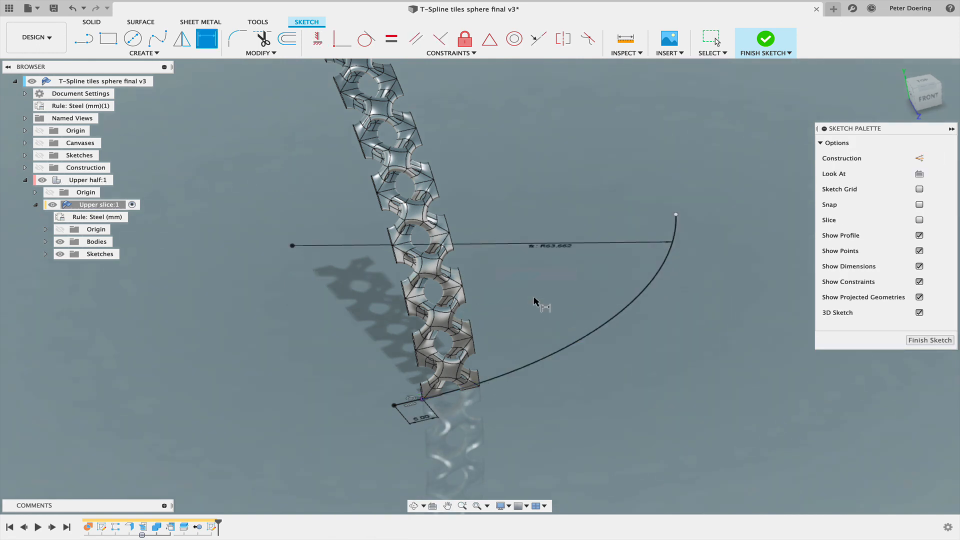
- Reposition the arc's free end, align it with the arc's centre using a Horizontal/Vertical constraint, and finish the sketch
scroll(679, 356, down, 3)
key(Escape)
drag(710, 259, 676, 201)
click(317, 38)
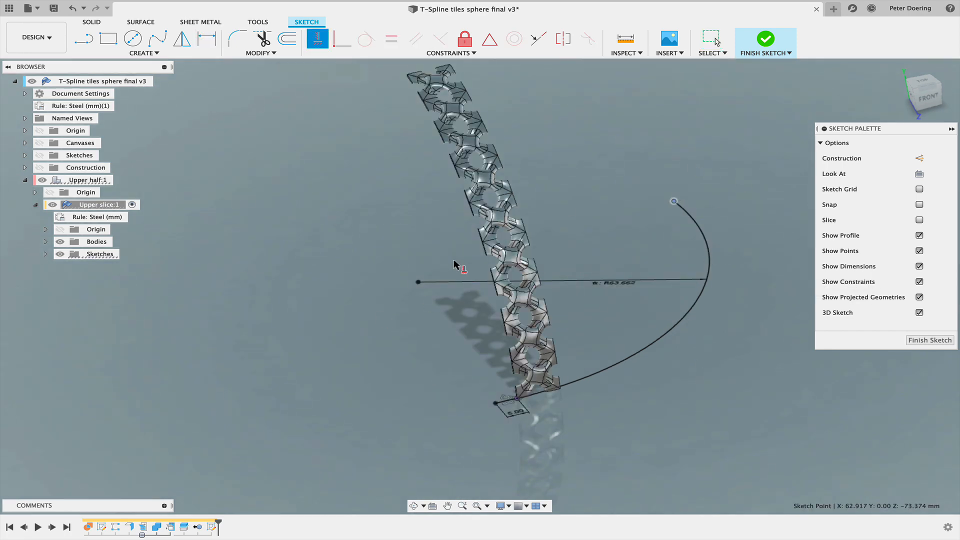
click(418, 282)
scroll(408, 346, down, 3)
mouse_move(745, 407)
shift+middle_down()
mouse_move(769, 411)
mouse_move(728, 447)
shift+middle_up()
click(929, 340)
- Create a new-body flange from the line-and-arc profile with symmetric thickness and a distance of -6 mm
scroll(345, 440, down, 3)
mouse_move(345, 458)
shift+middle_down()
mouse_move(348, 432)
mouse_move(373, 425)
mouse_move(377, 412)
shift+middle_up()
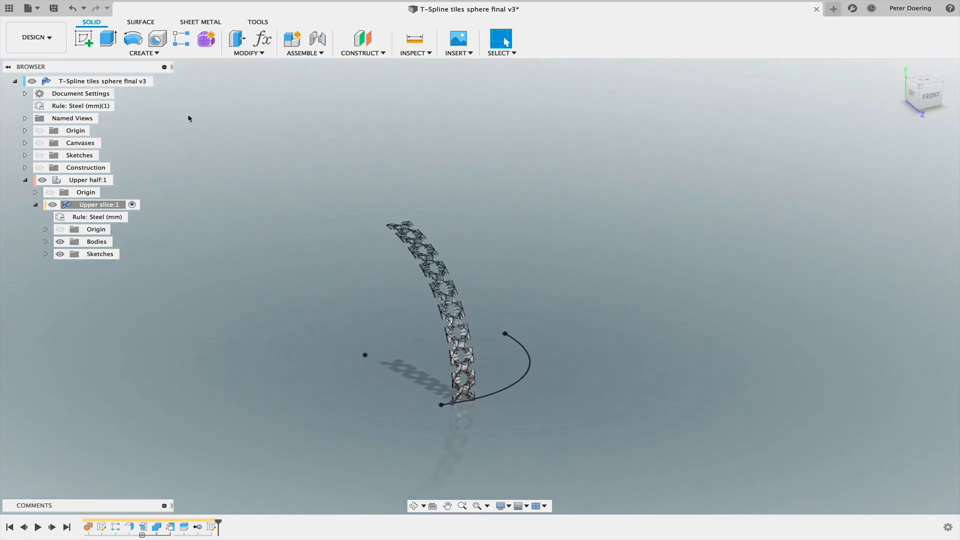
click(201, 23)
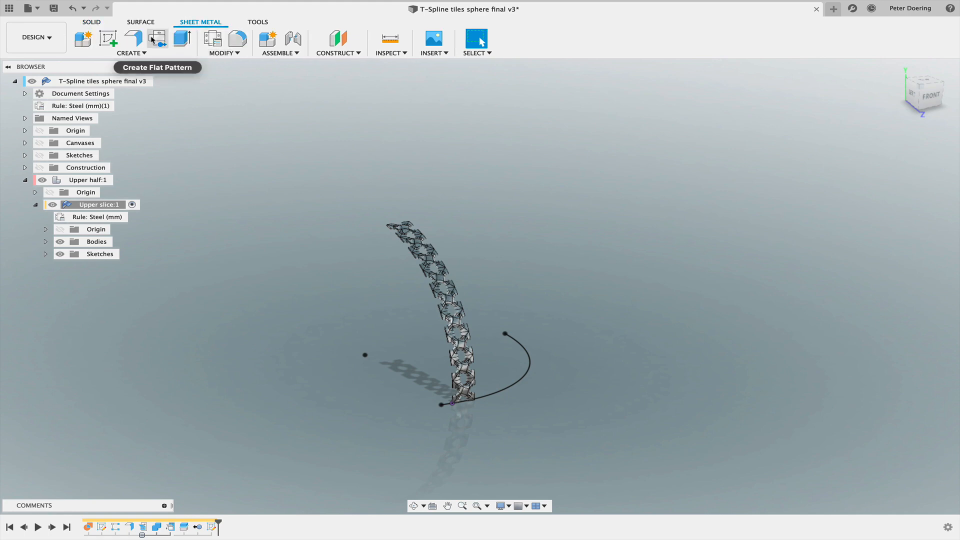
click(133, 39)
scroll(463, 419, up, 5)
click(484, 370)
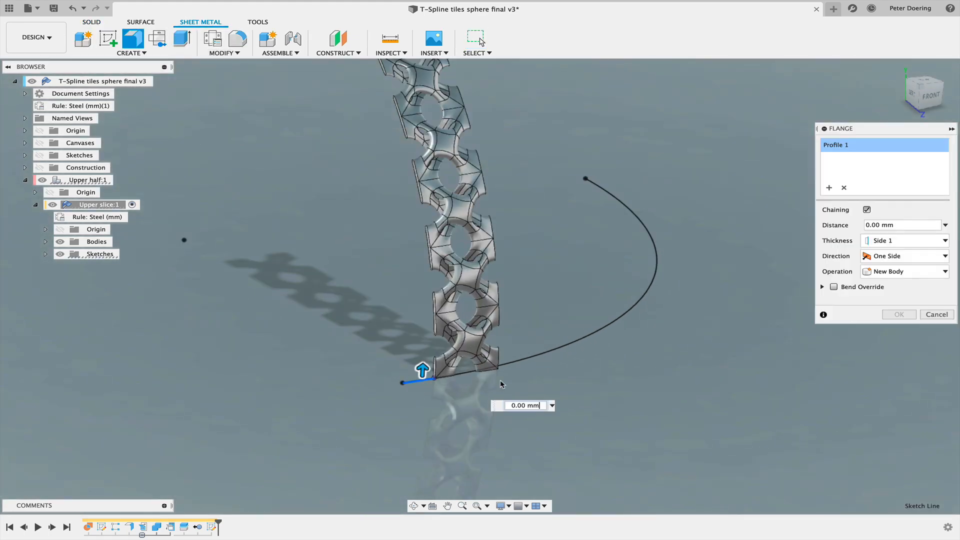
click(924, 240)
click(894, 277)
drag(422, 374, 421, 402)
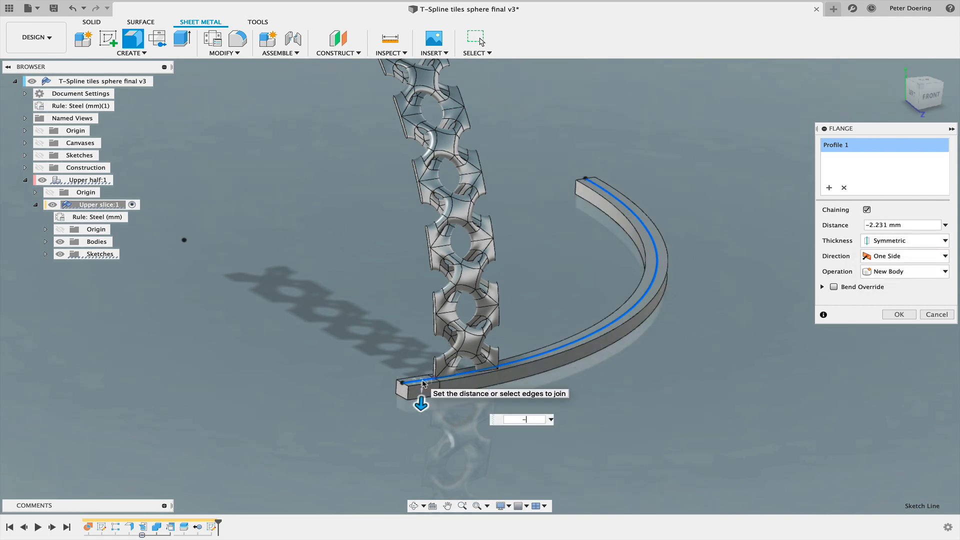
text(-6)
click(898, 315)
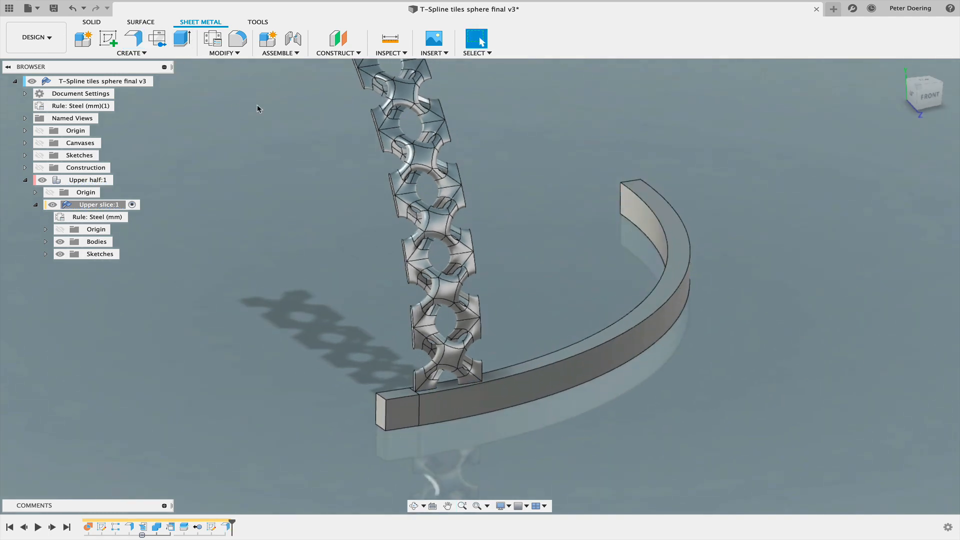
- Unfold the curved flange's bend, keeping its short flat end face stationary
click(223, 52)
click(235, 63)
click(402, 412)
click(456, 407)
key(Return)
- Combine the unfolded flange as target body with the tile column as tool body, using the Join operation
click(91, 21)
click(248, 53)
click(252, 130)
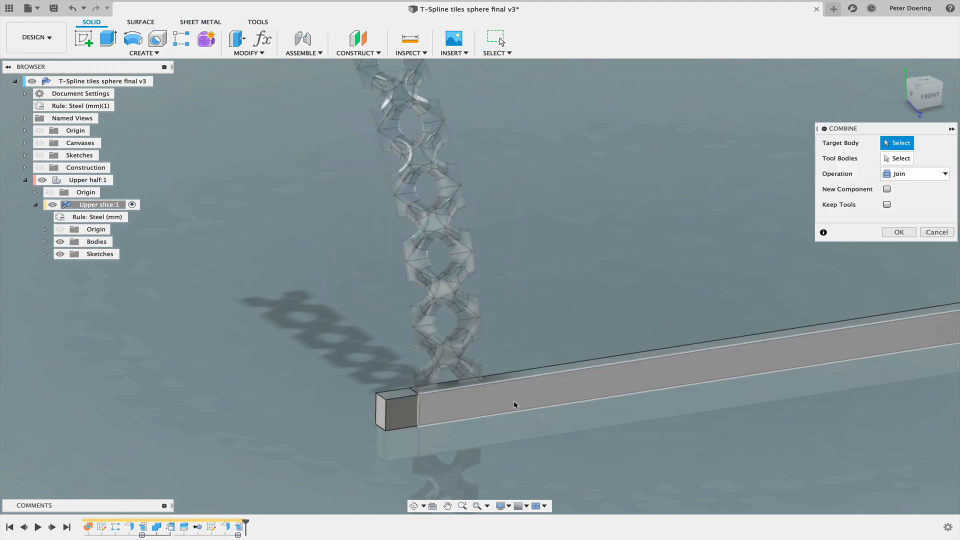
click(514, 403)
click(442, 349)
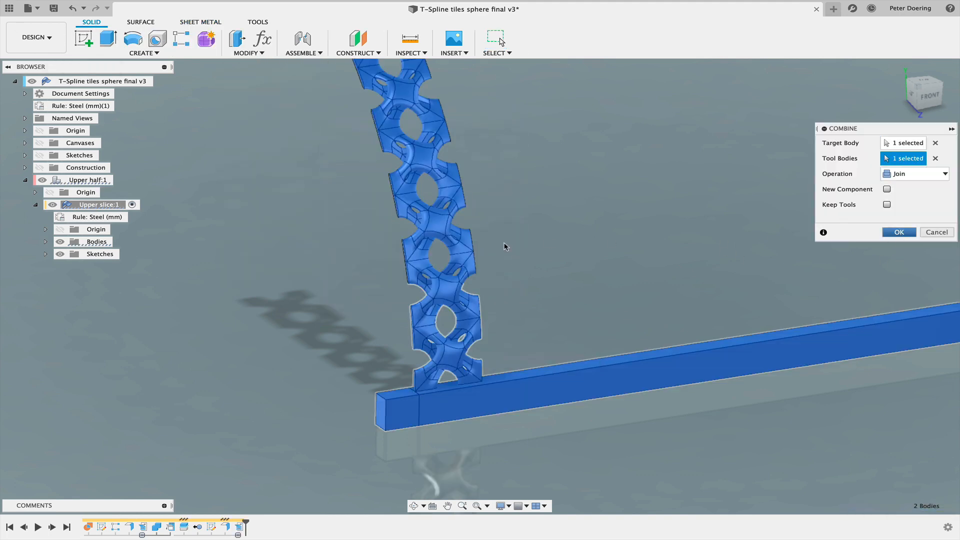
key(Return)
- Refold the faces of the joined flange and tile column
click(199, 21)
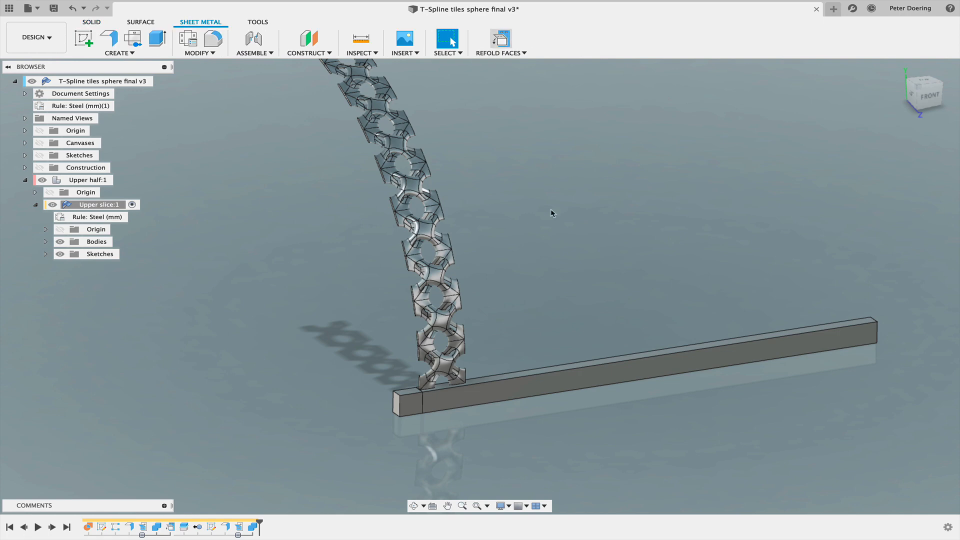
middle_drag(523, 242, 540, 268)
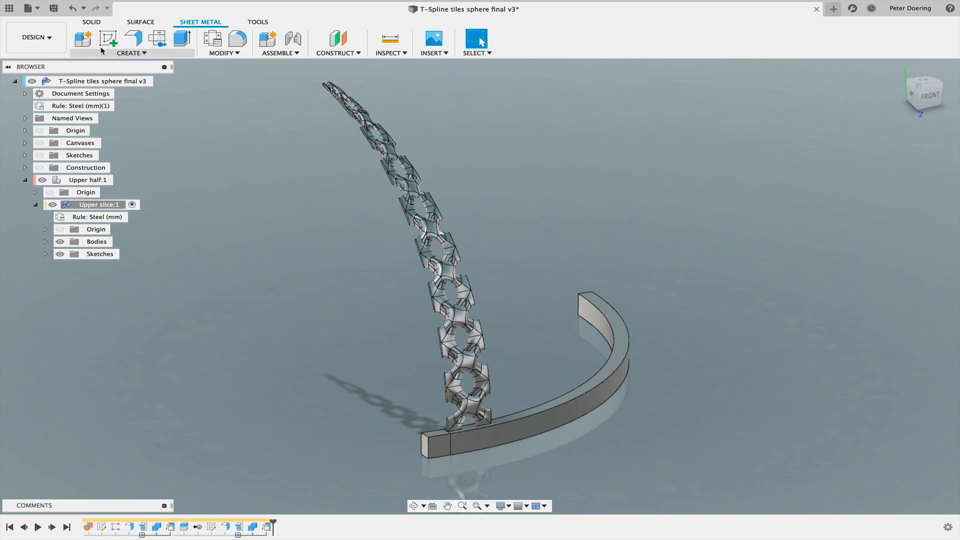
- Split the refolded body with the horizontal origin plane to separate the flange strip from the tile column
click(93, 22)
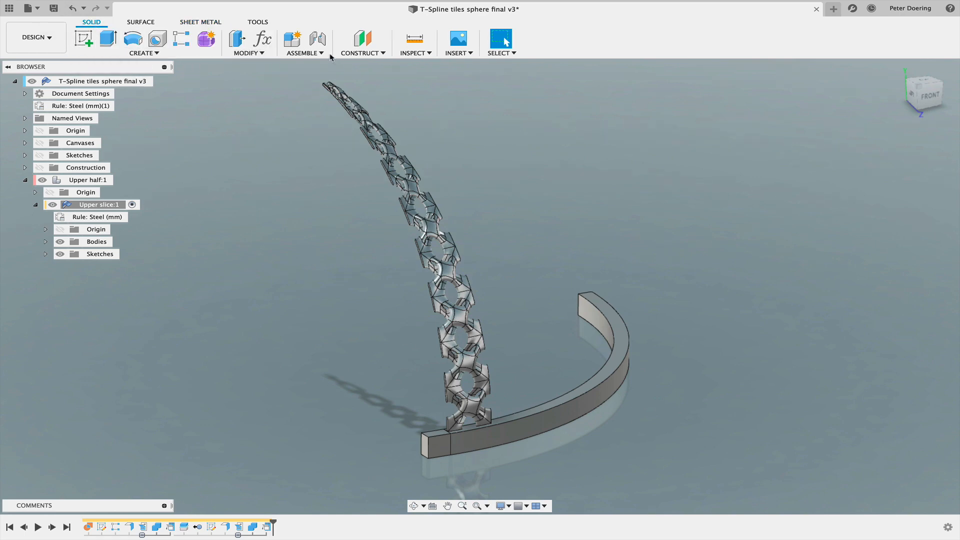
click(246, 53)
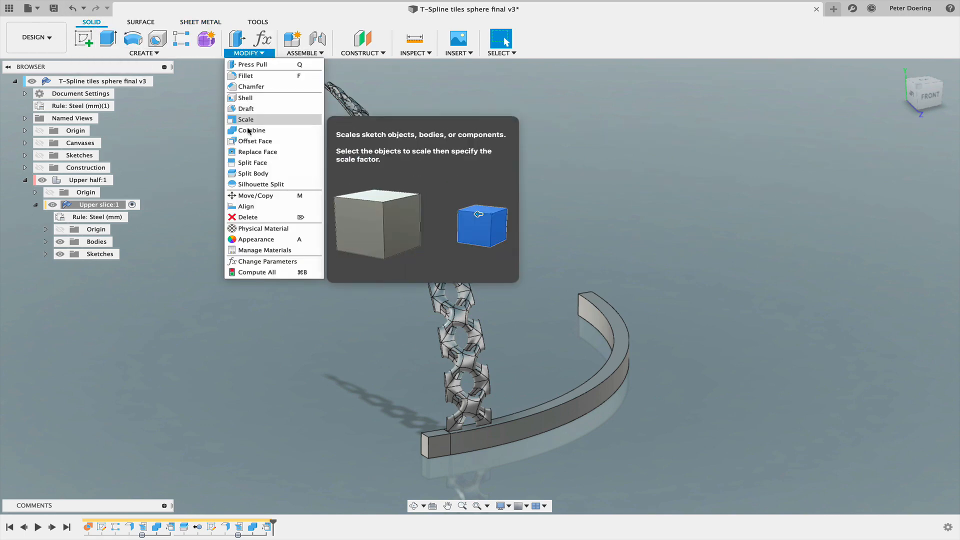
click(254, 174)
click(465, 319)
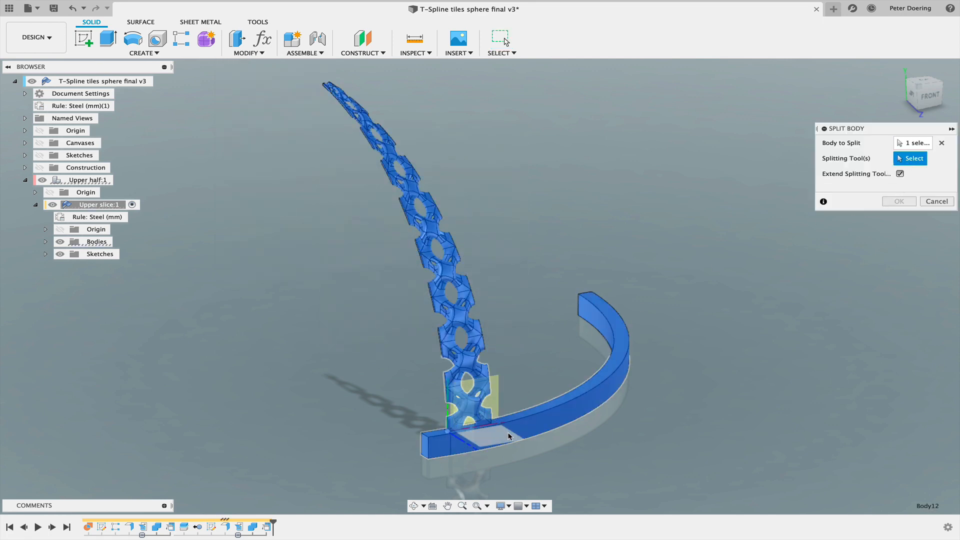
click(508, 433)
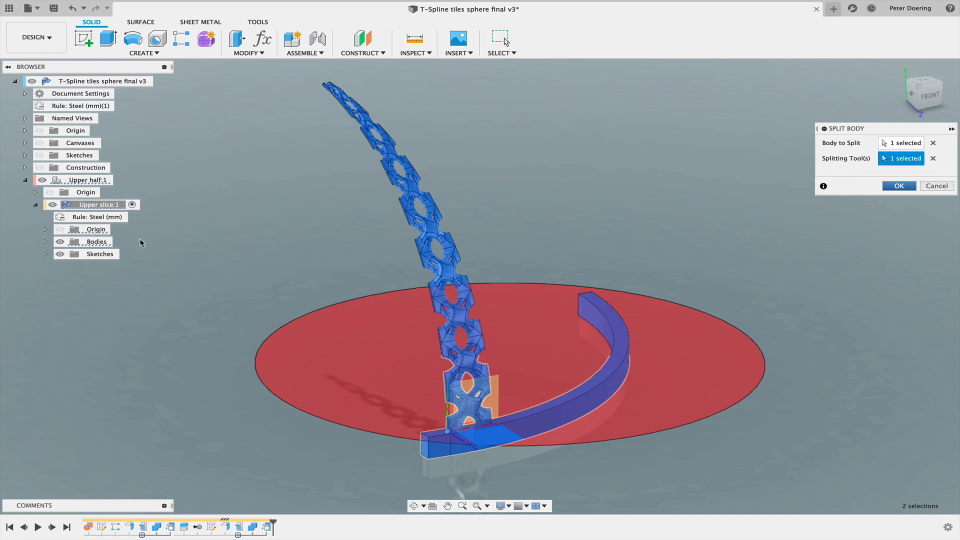
click(899, 187)
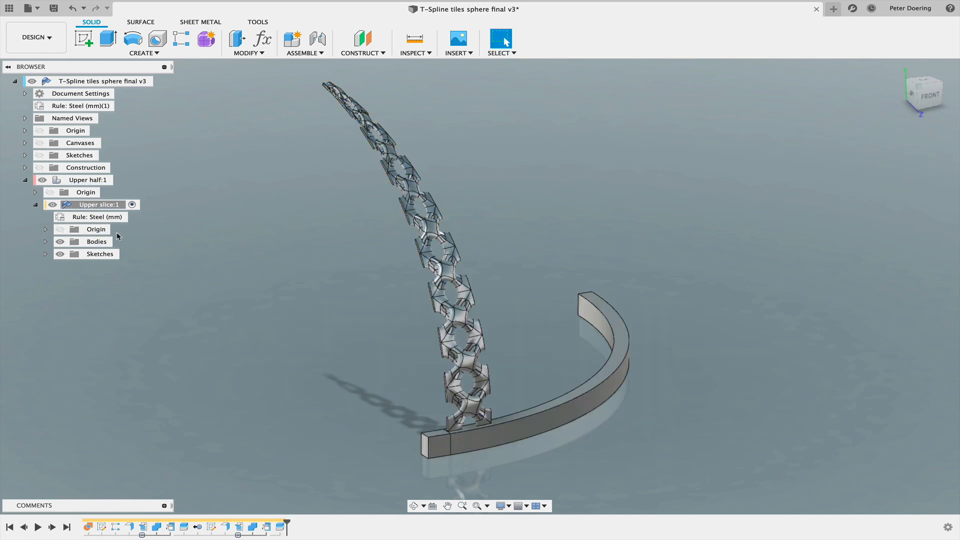
- Remove the flange strip body from the Upper slice component, keeping only the tile column
click(45, 242)
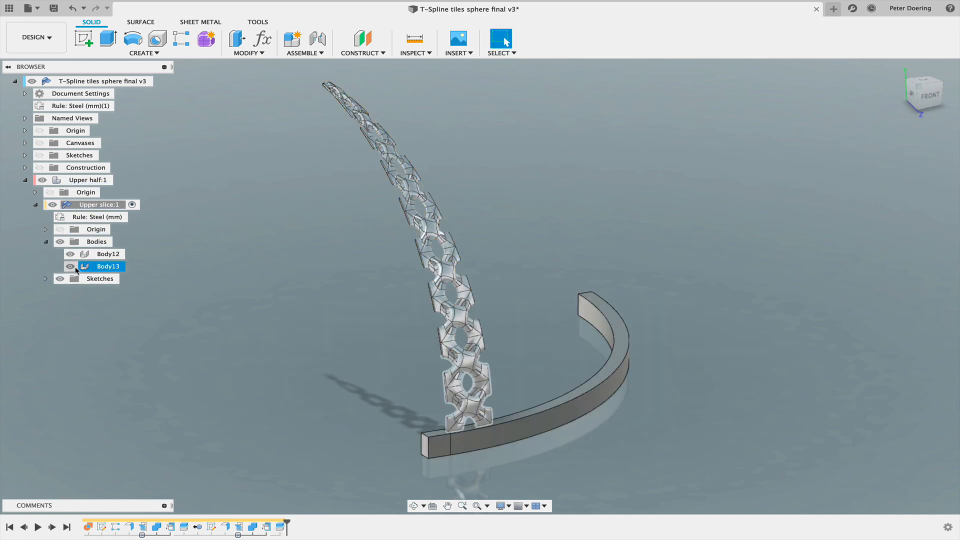
right_click(95, 255)
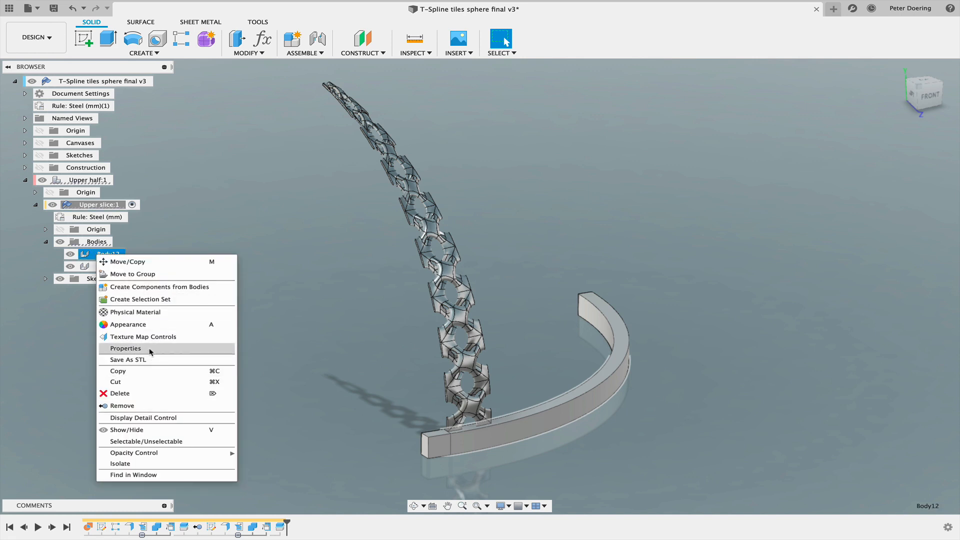
click(149, 393)
scroll(287, 355, down, 2)
middle_drag(287, 355, 424, 368)
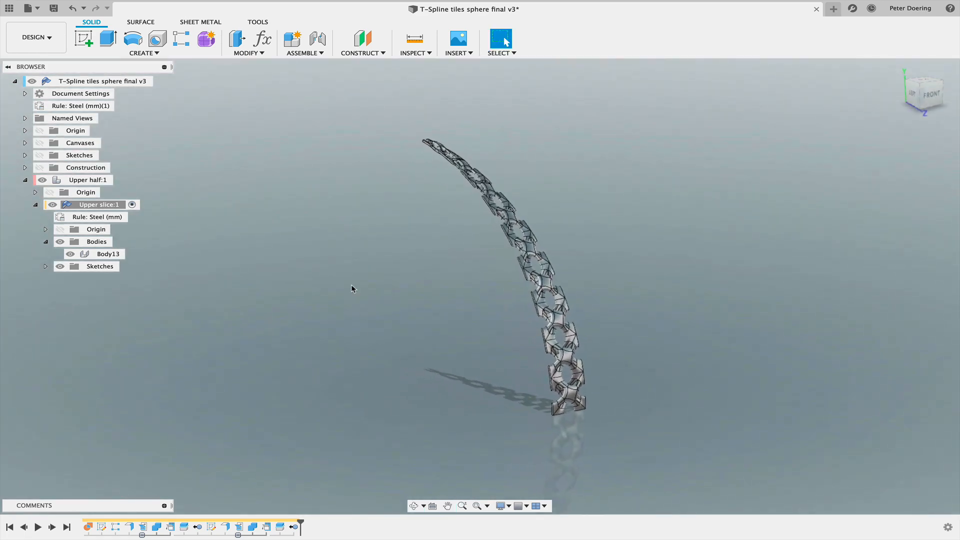
- Start an axis perpendicular to a face at a point, hide the top-level Sketch1 and show the Upper slice's Sketch2
click(36, 205)
click(374, 53)
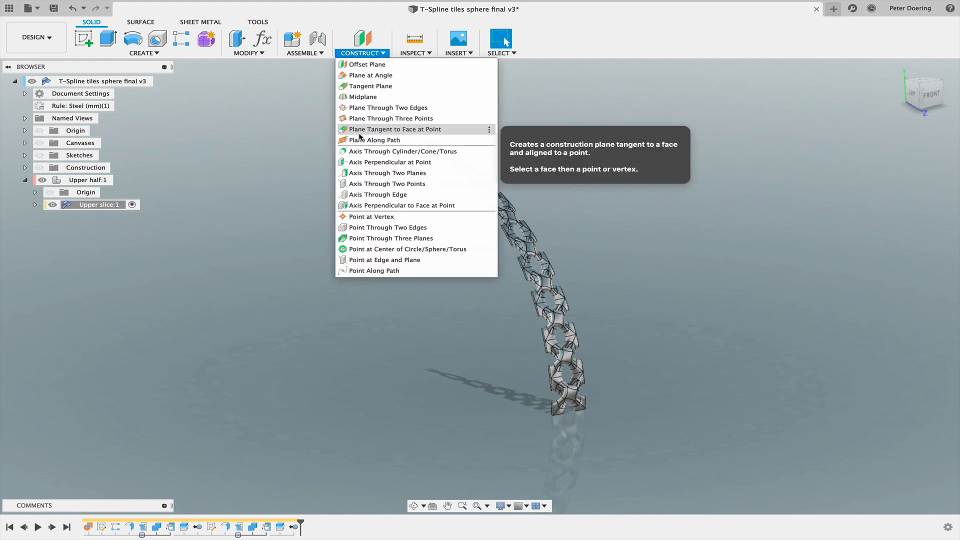
click(377, 206)
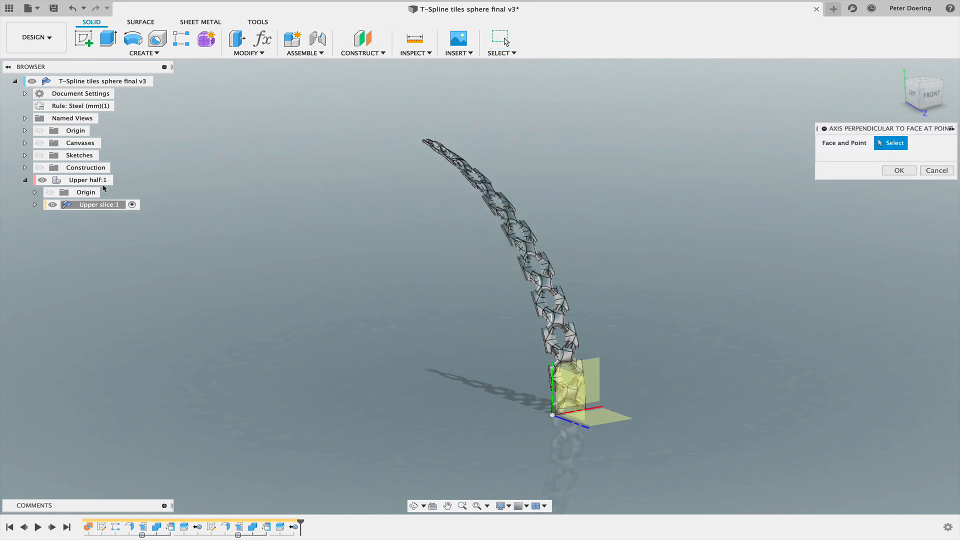
click(25, 155)
click(50, 168)
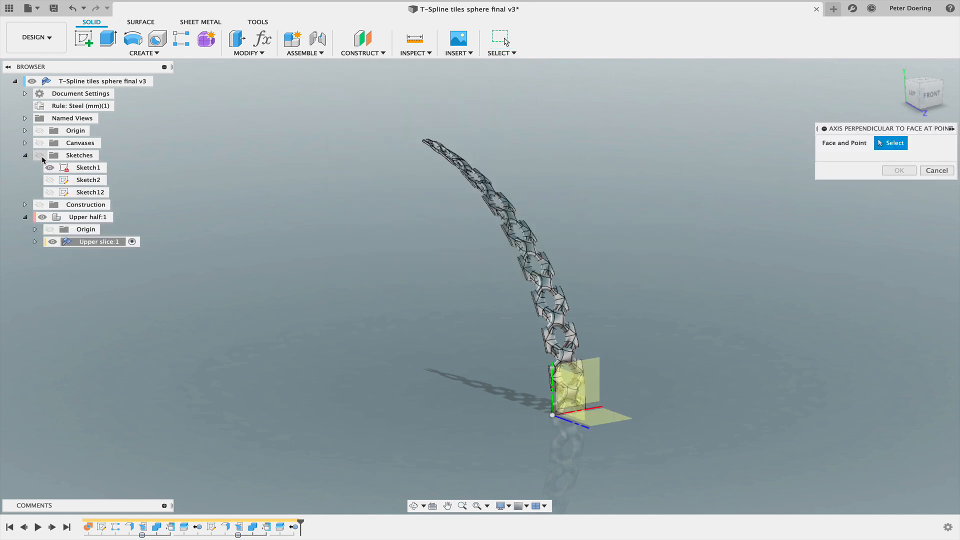
shift+middle_drag(422, 391, 405, 375)
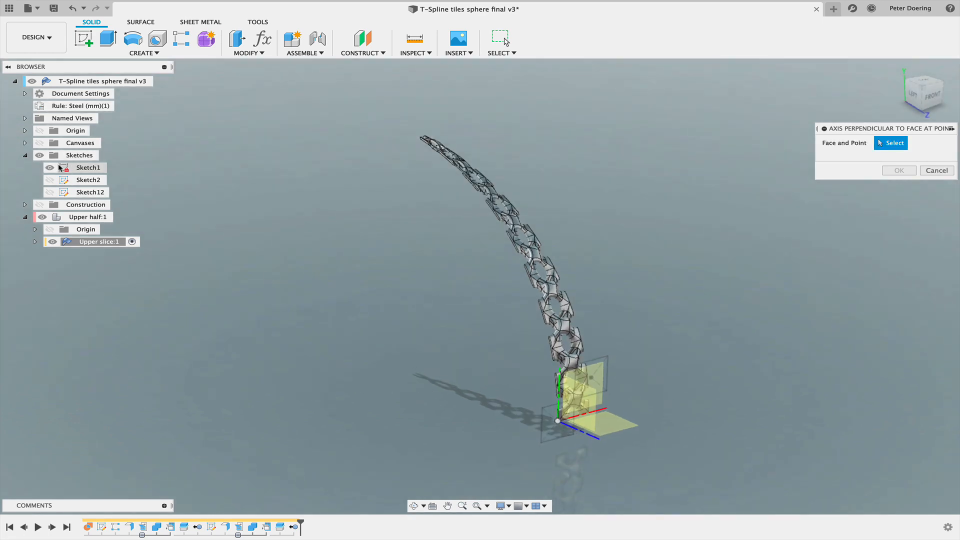
click(50, 167)
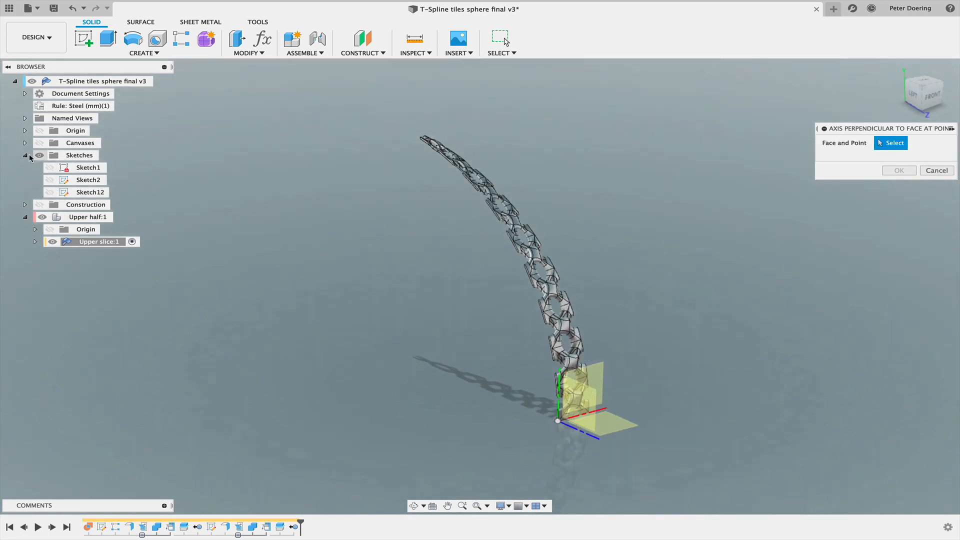
click(25, 155)
click(36, 205)
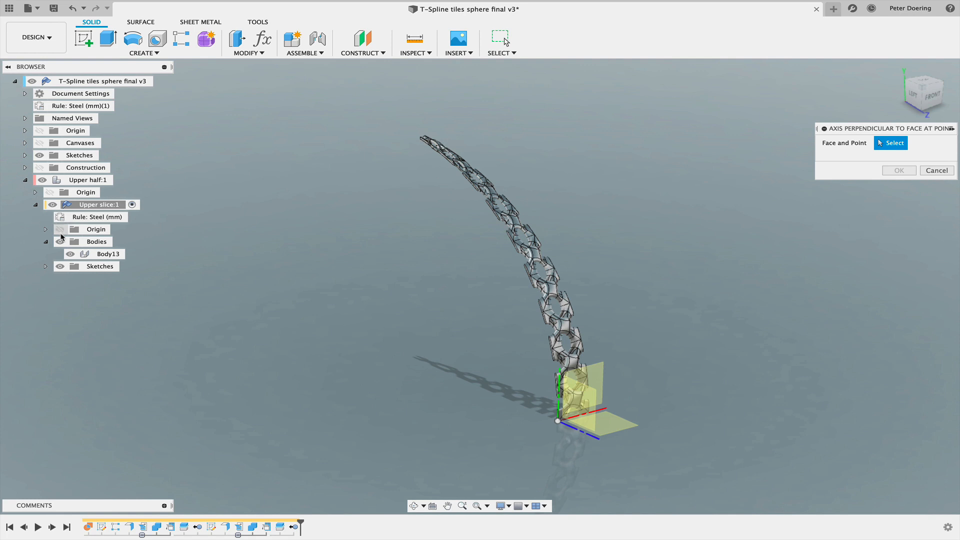
click(45, 265)
click(70, 291)
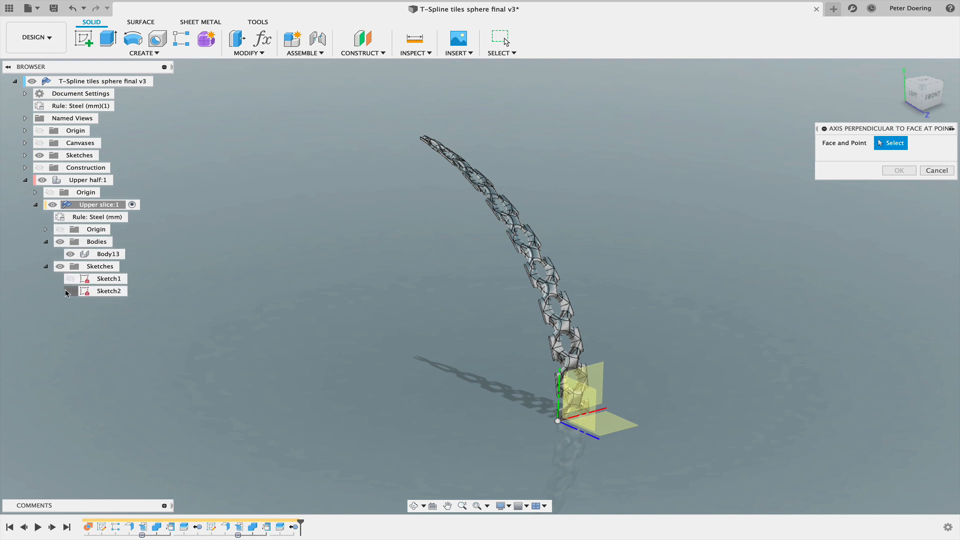
- Create the construction axis through the arc's centre point, perpendicular to the flat bottom face of the lowest tile
click(385, 344)
mouse_move(489, 448)
shift+middle_down()
mouse_move(478, 430)
mouse_move(481, 448)
shift+middle_up()
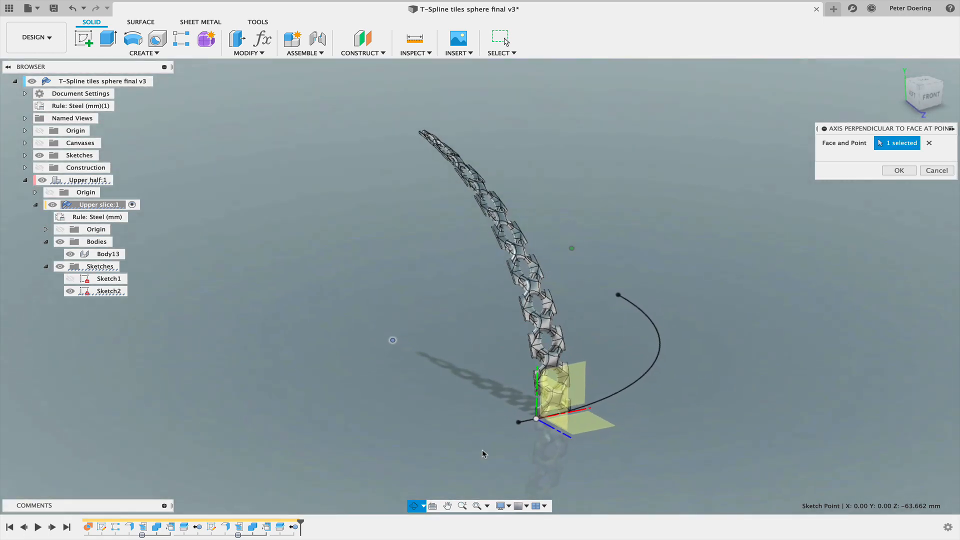
shift+middle_drag(591, 433, 543, 210)
scroll(532, 167, up, 5)
scroll(409, 191, up, 3)
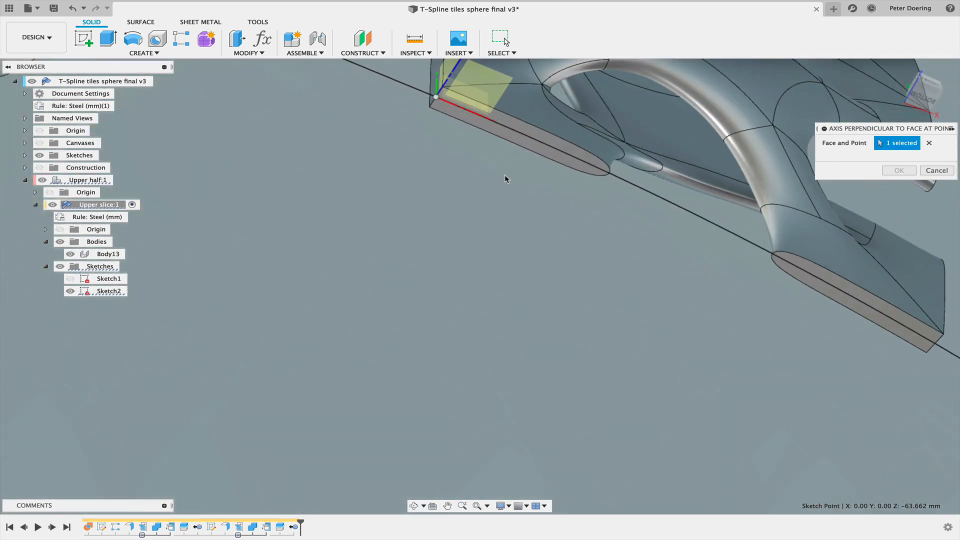
click(546, 155)
scroll(441, 194, down, 10)
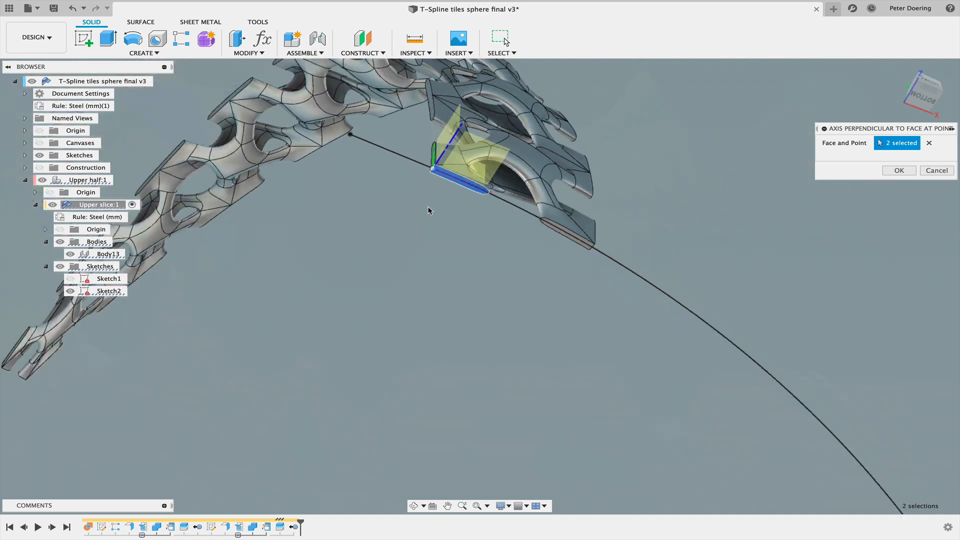
shift+middle_drag(418, 233, 435, 390)
click(899, 170)
scroll(469, 274, down, 5)
middle_drag(389, 292, 395, 323)
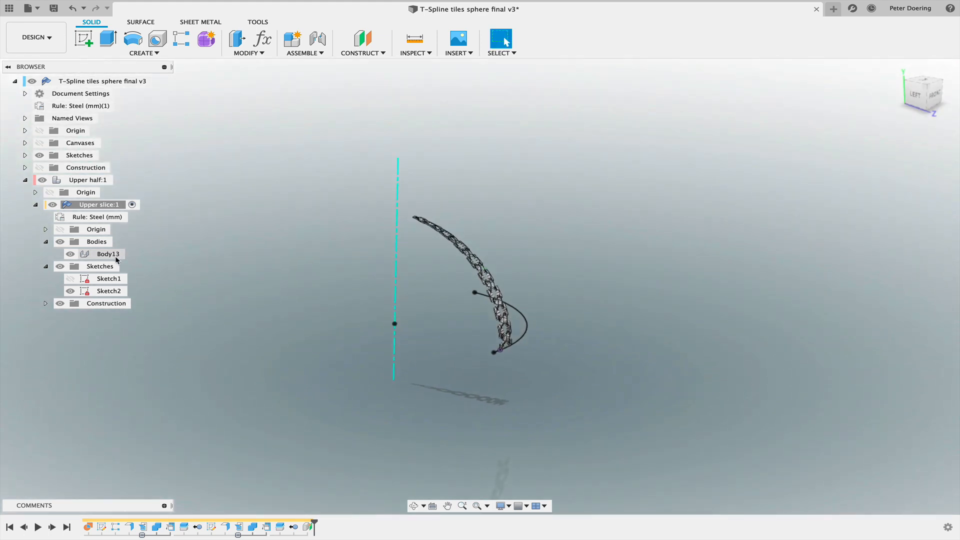
- Hide Sketch2 in the Upper slice and activate the Upper half component
click(70, 291)
key(Escape)
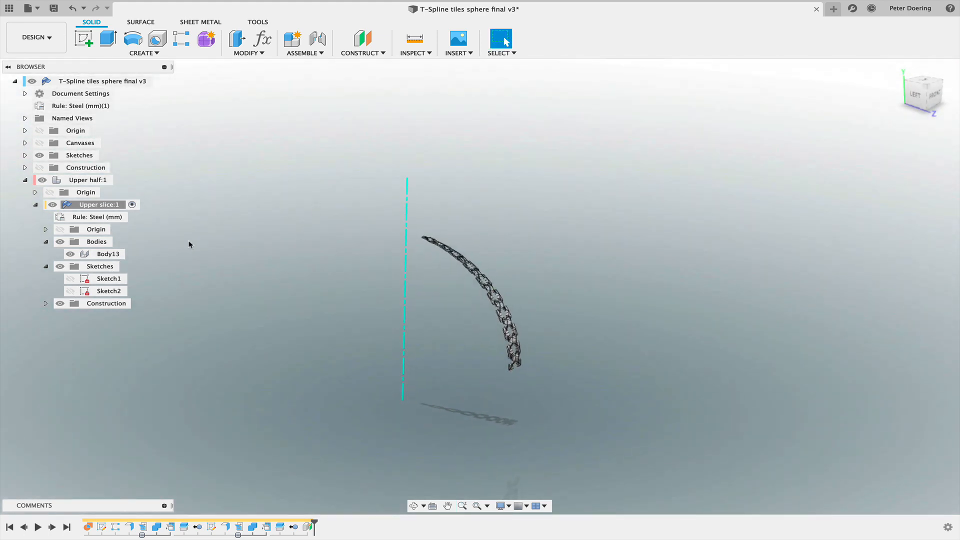
click(36, 205)
click(106, 181)
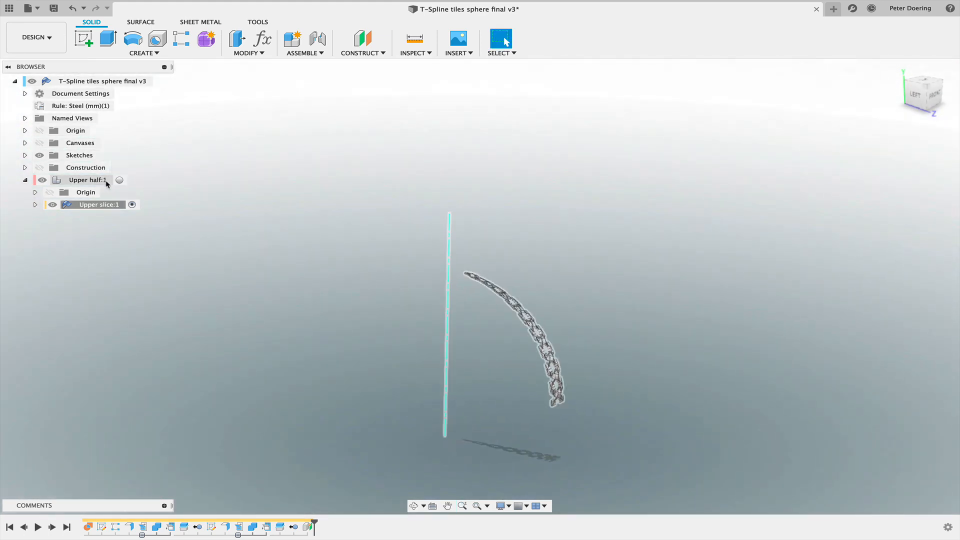
click(119, 181)
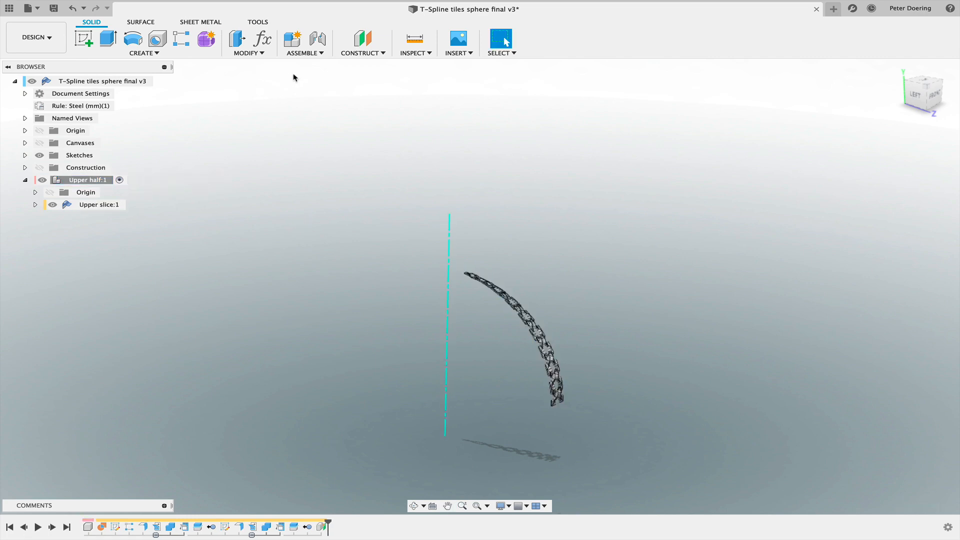
- Create a full circular component pattern of the Upper slice around the vertical construction axis, using num_circ as the quantity
click(148, 53)
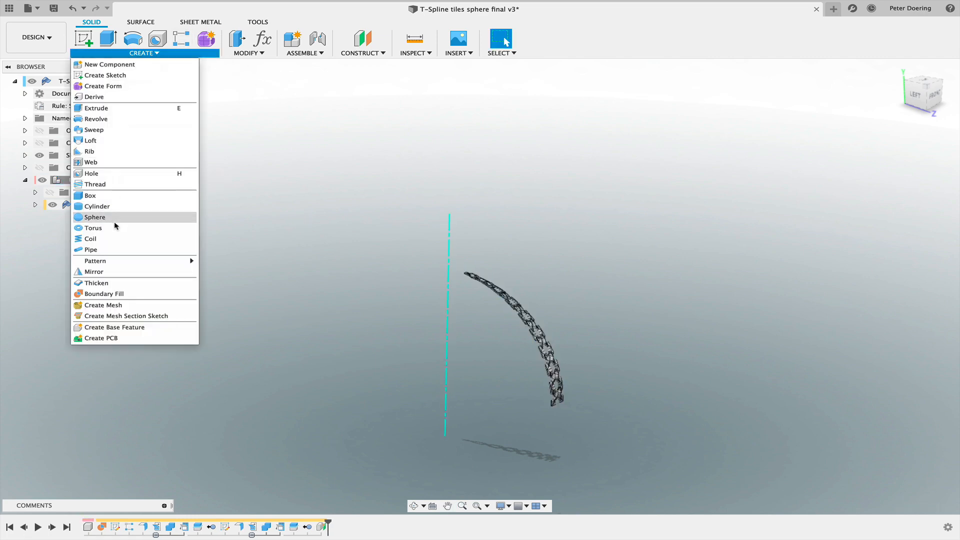
mouse_move(190, 261)
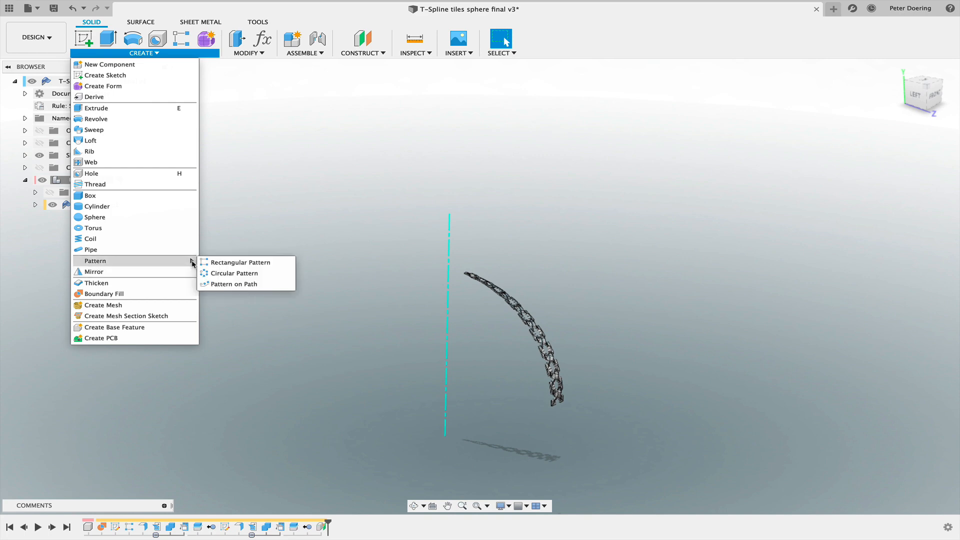
click(217, 273)
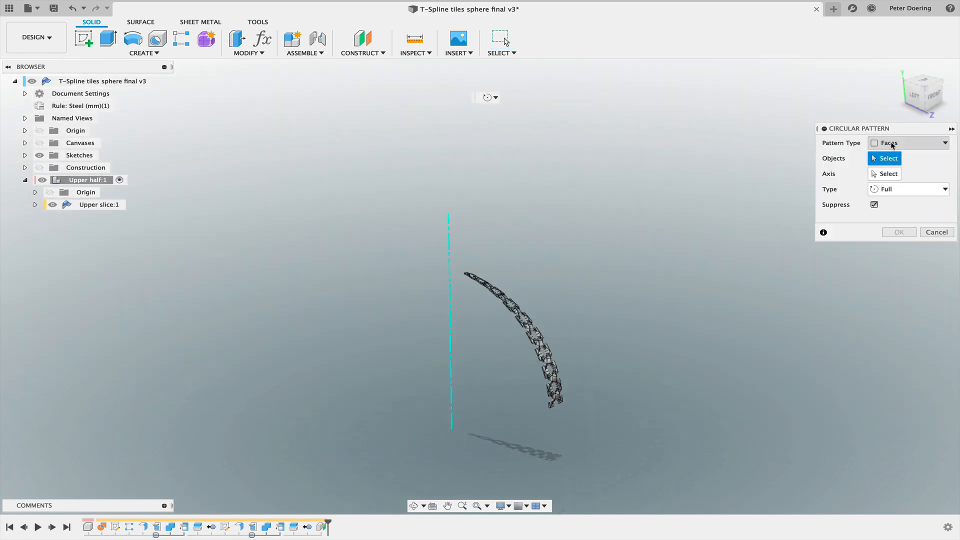
click(887, 143)
click(888, 189)
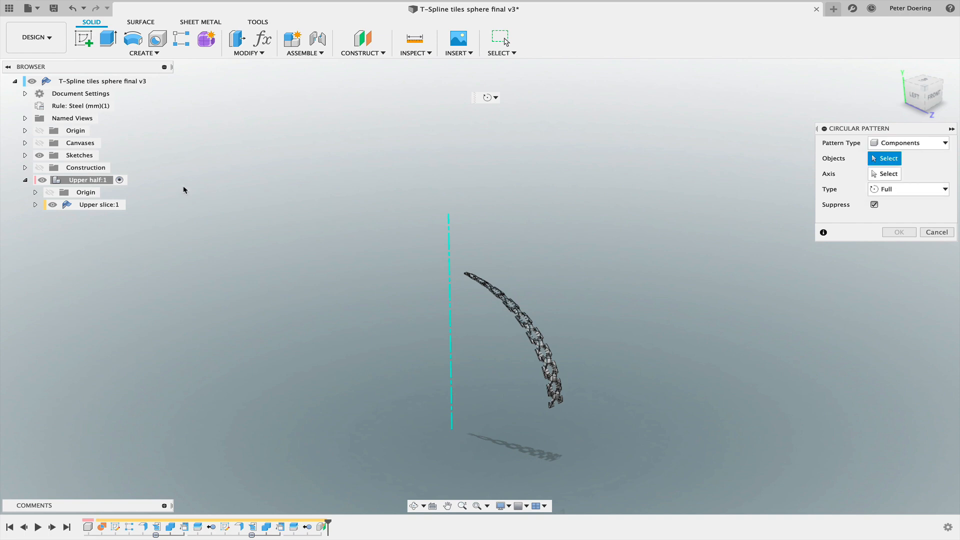
click(99, 204)
click(885, 173)
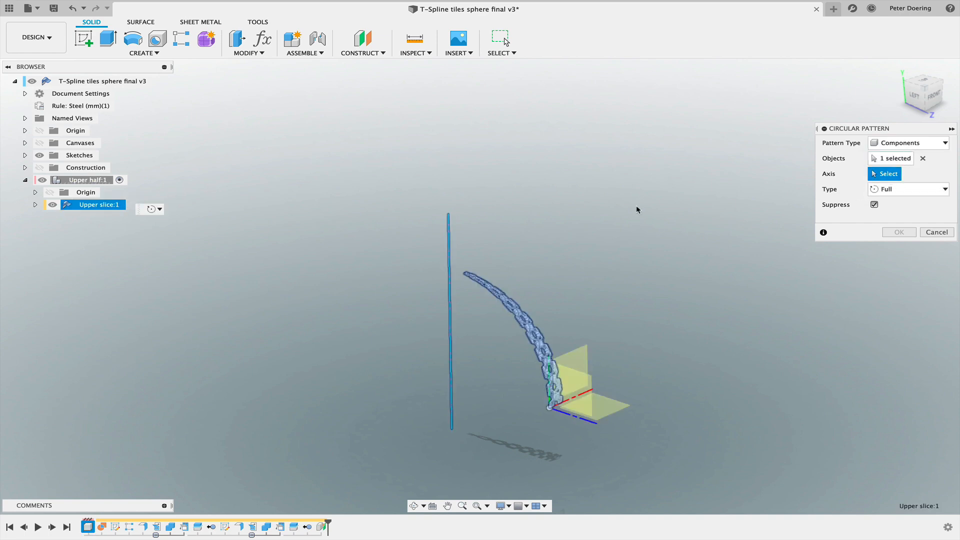
click(449, 235)
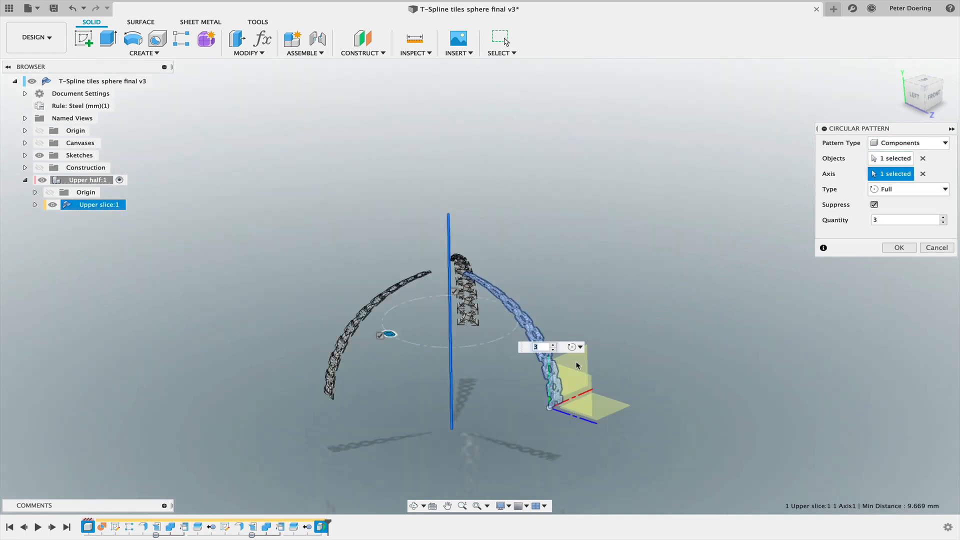
drag(892, 220, 845, 220)
text(num_circ)
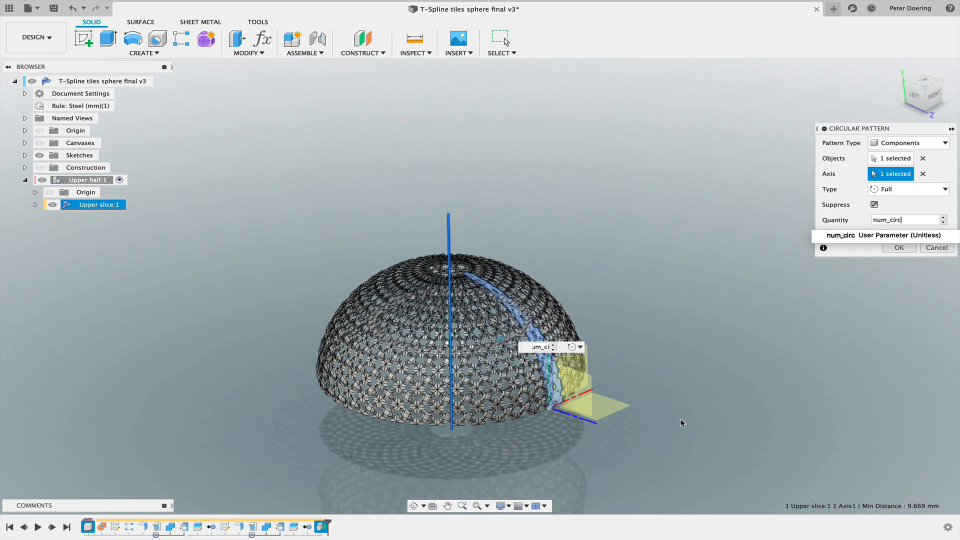
click(900, 247)
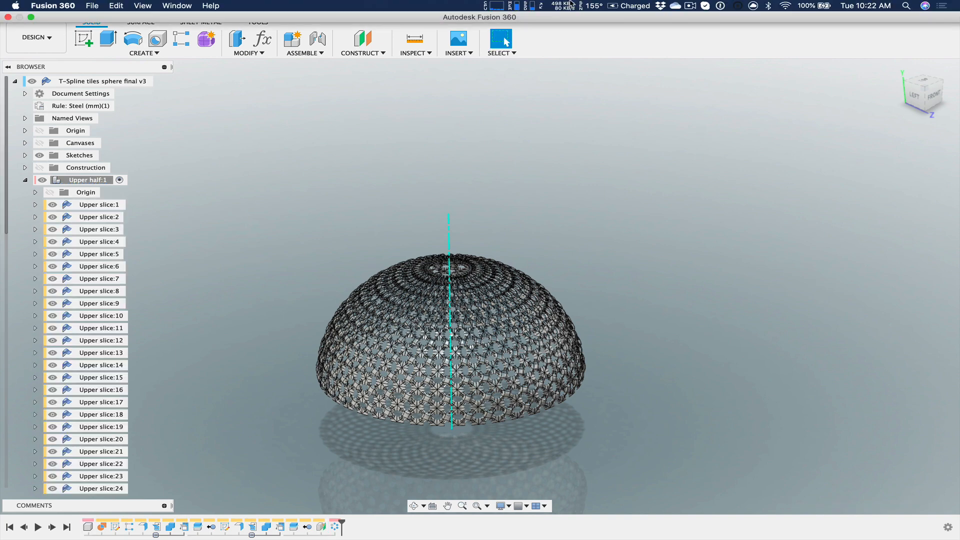
- Check the computer's memory usage and collapse the Upper half component's list of slices
click(520, 6)
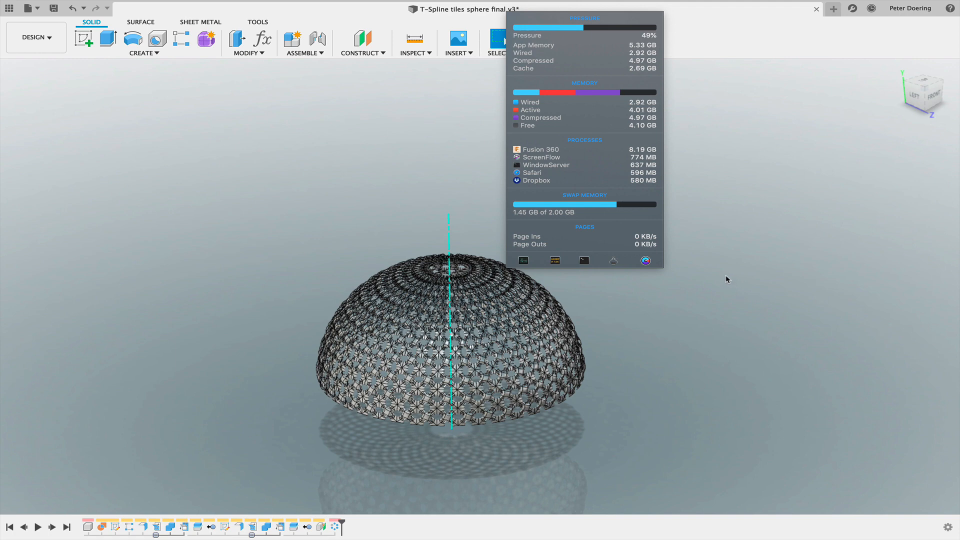
click(705, 262)
middle_drag(690, 250, 714, 196)
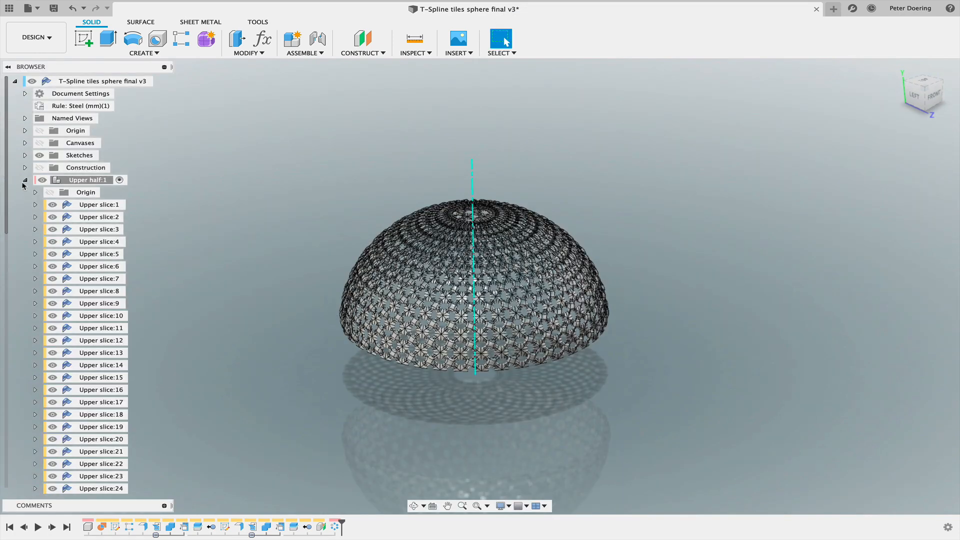
click(25, 180)
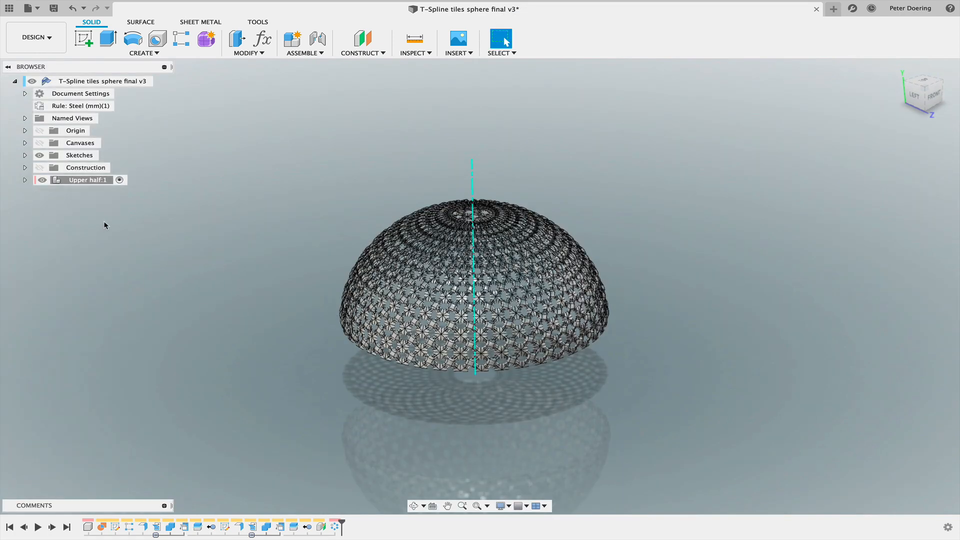
middle_drag(212, 194, 213, 194)
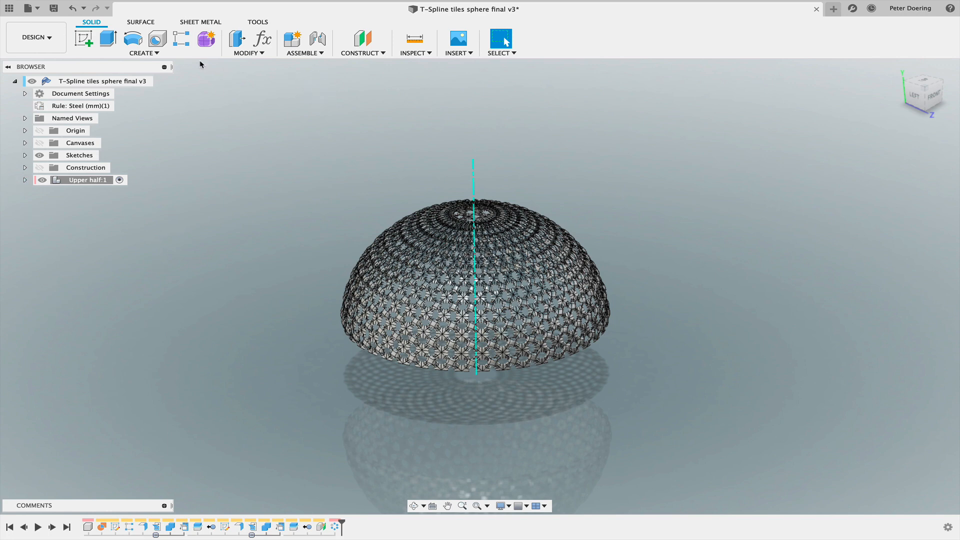
- Circular-pattern the Upper half component about the origin's Z axis with a quantity of 2 to complete the sphere
click(164, 54)
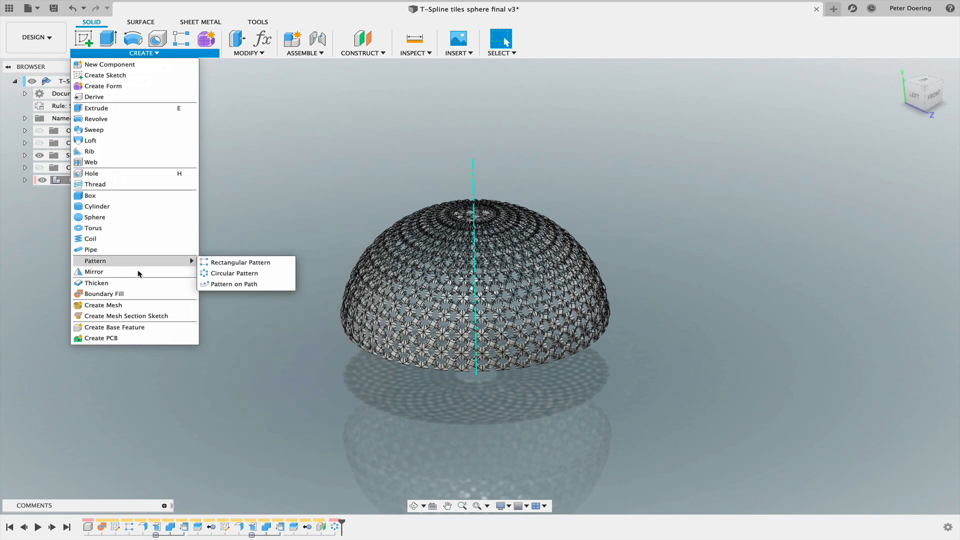
click(226, 276)
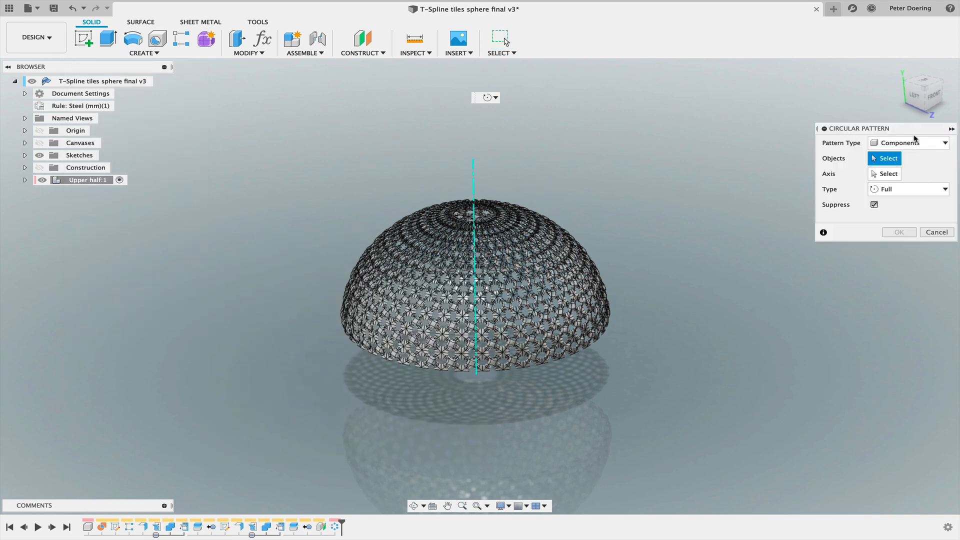
click(102, 181)
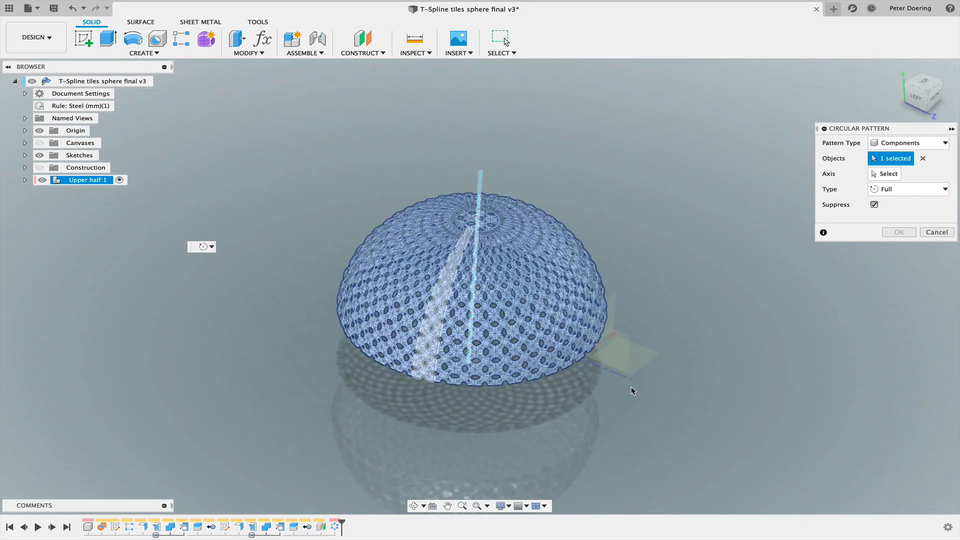
click(885, 174)
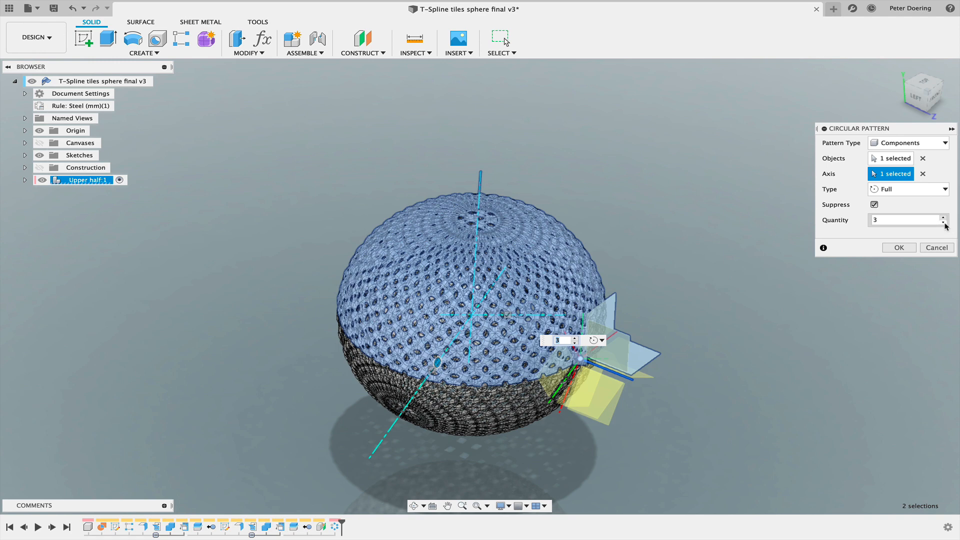
text(2)
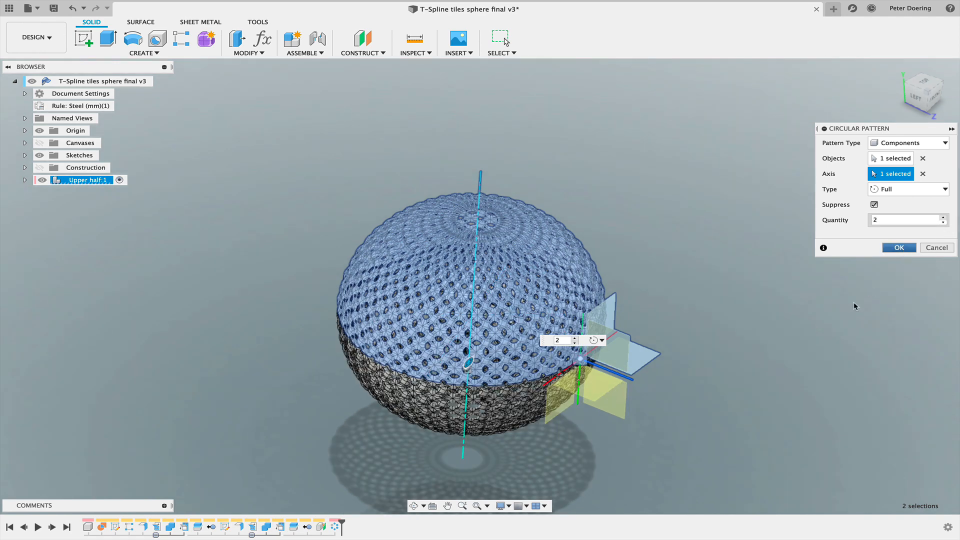
shift+middle_drag(712, 300, 674, 277)
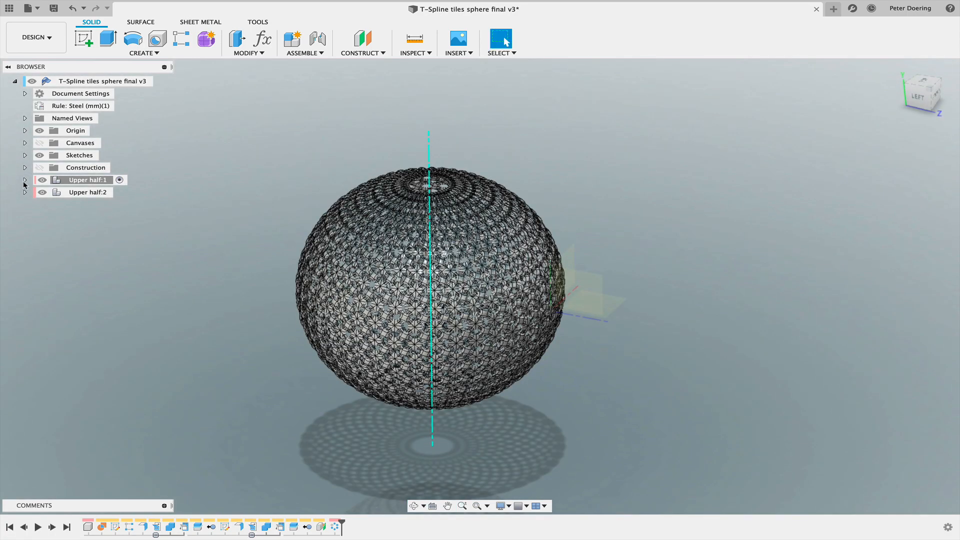
- Hide the top-level Sketches folder and the construction axis in the Upper slice component
scroll(252, 271, up, 5)
middle_drag(250, 271, 206, 246)
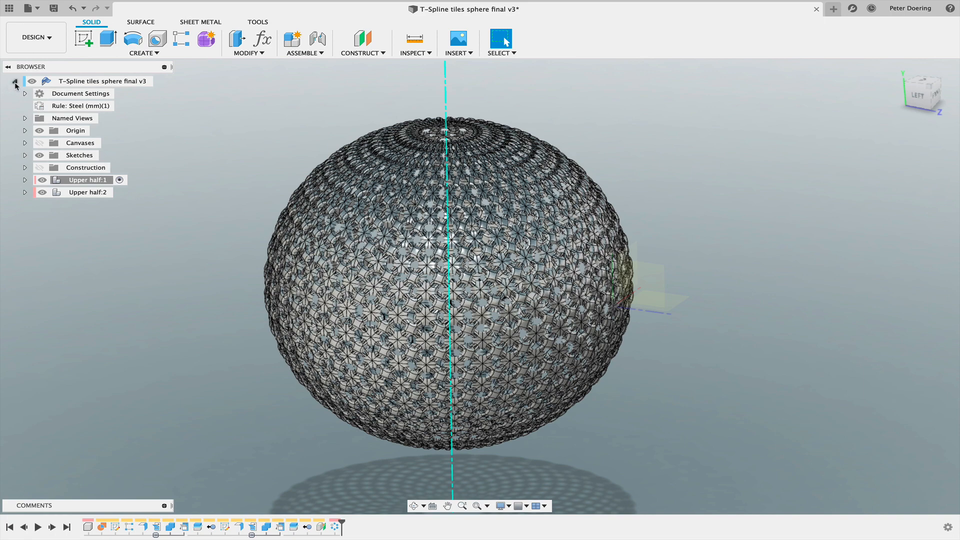
shift+middle_drag(146, 105, 186, 137)
shift+middle_drag(572, 172, 675, 168)
shift+middle_click(446, 130)
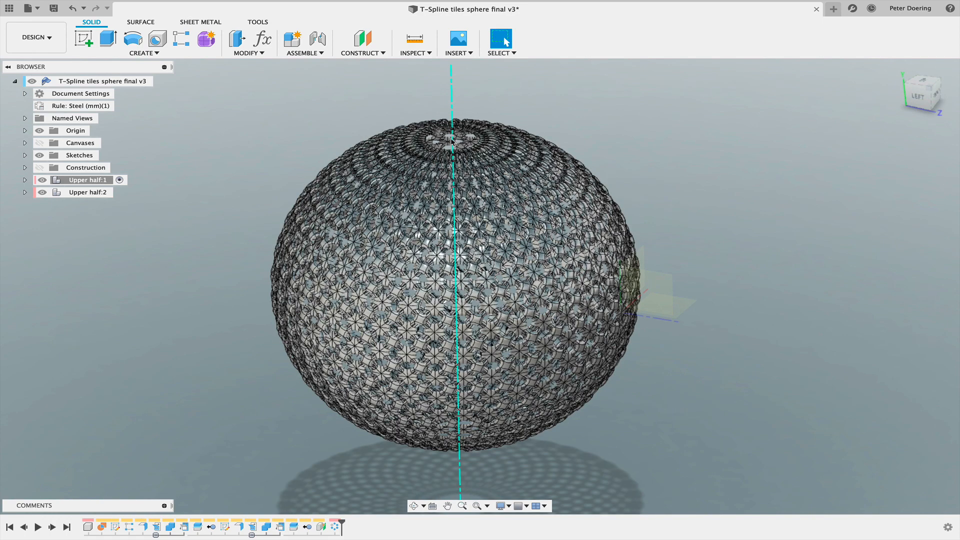
middle_drag(444, 115, 448, 128)
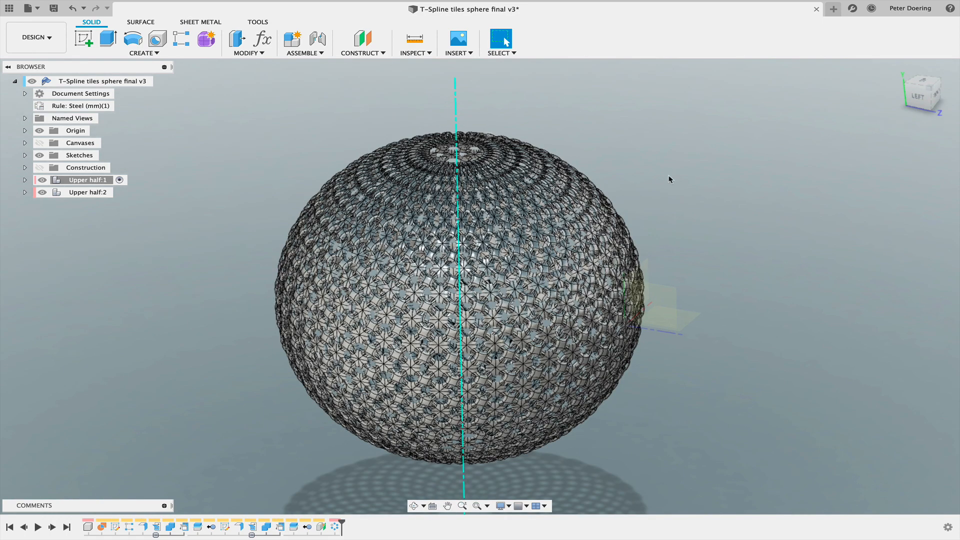
middle_drag(716, 244, 721, 242)
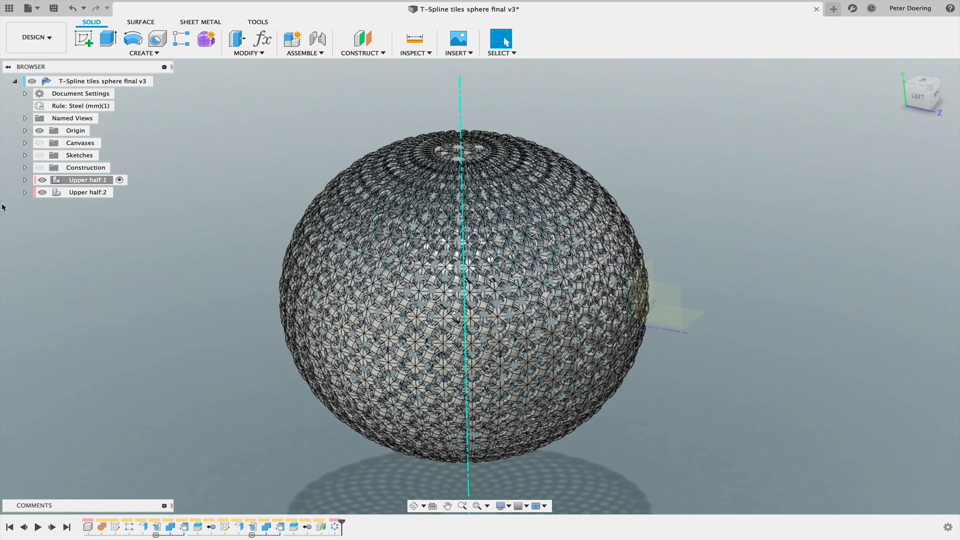
click(25, 180)
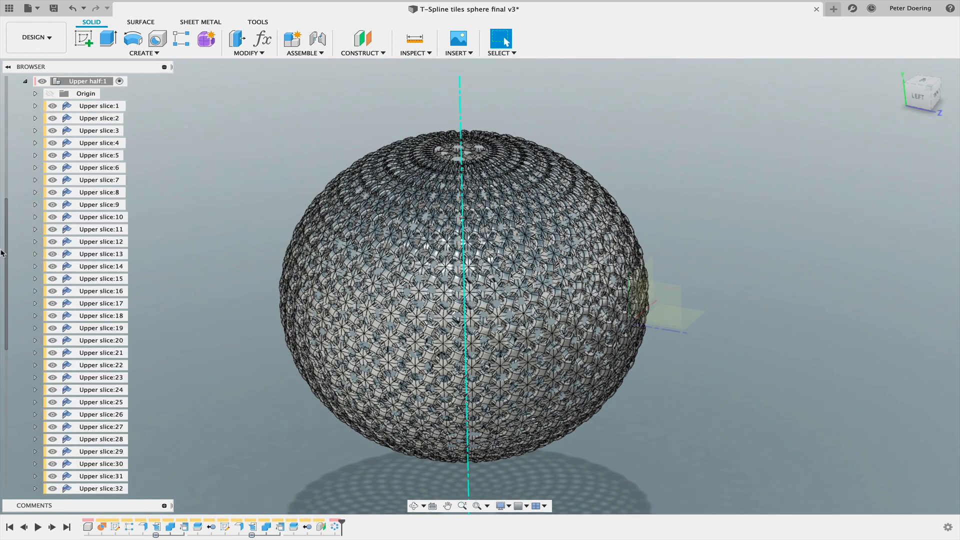
click(35, 106)
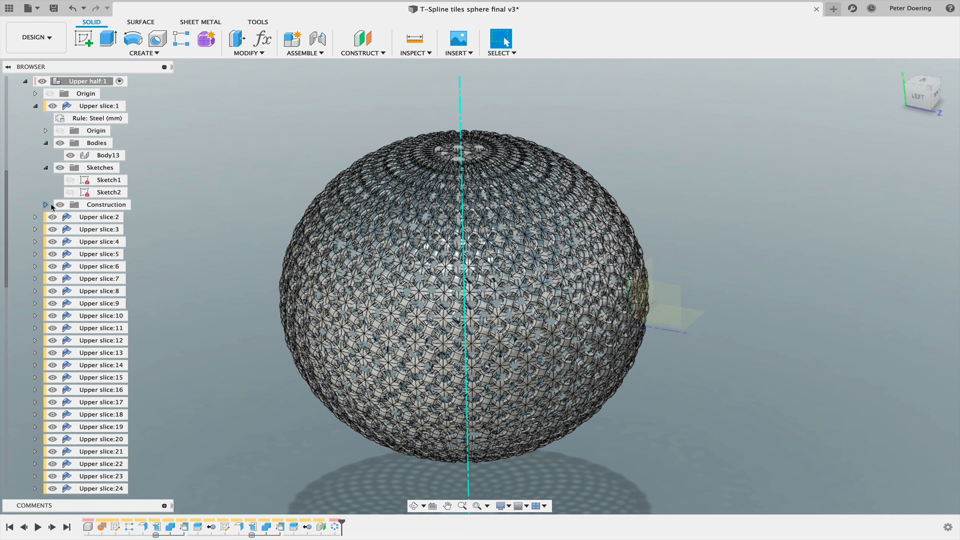
click(34, 106)
click(25, 81)
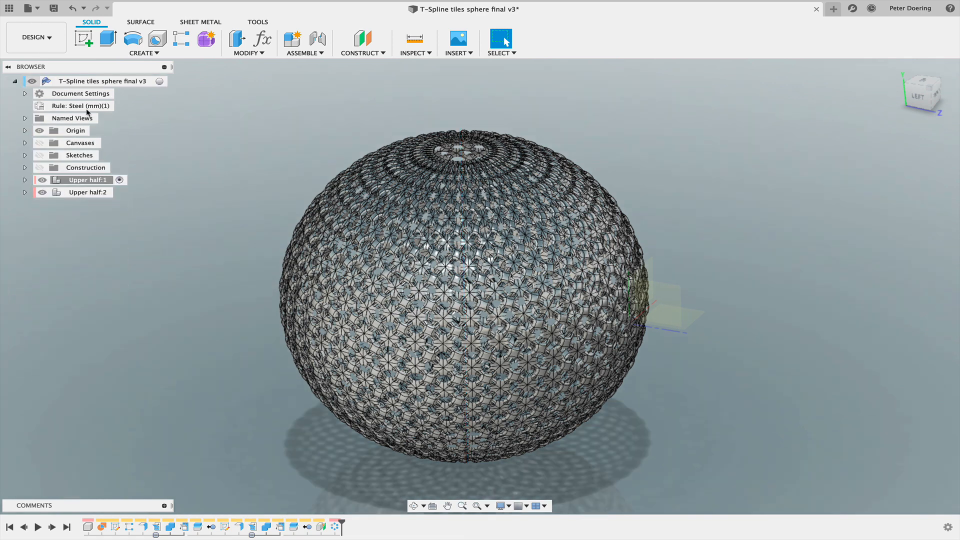
- Check the colour settings of the red Gold - Polished appearance and apply it to the sphere's tile slices
middle_drag(751, 254, 748, 260)
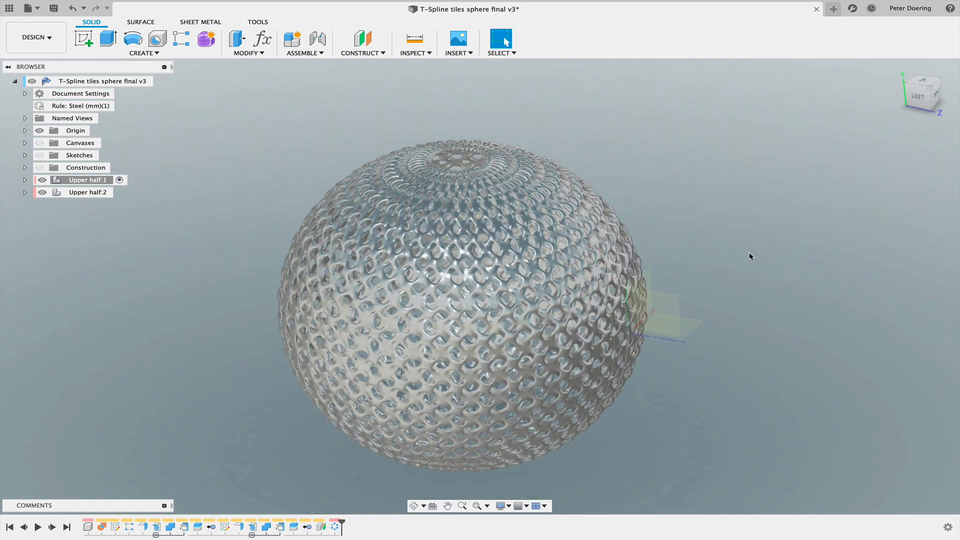
scroll(751, 245, down, 3)
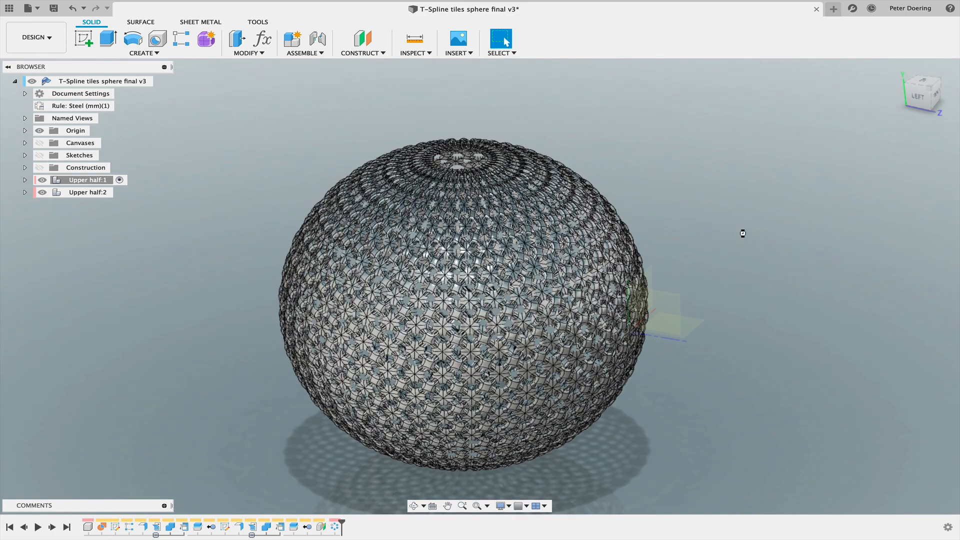
shift+middle_drag(675, 267, 830, 260)
key(a)
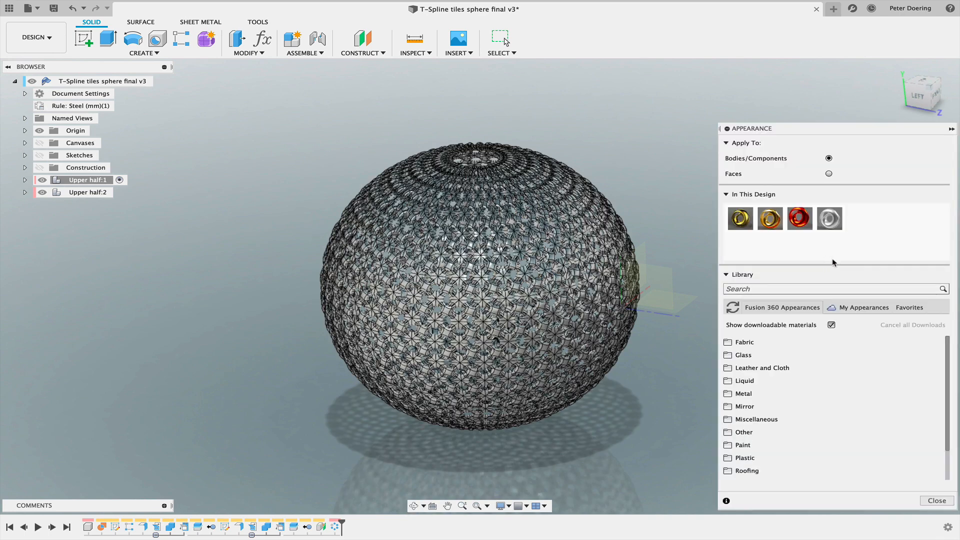
right_click(798, 218)
click(800, 224)
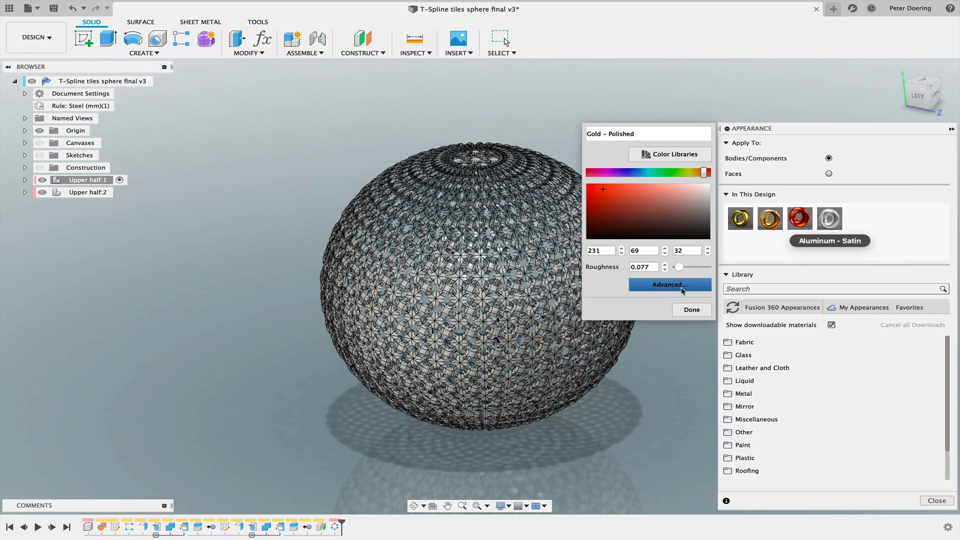
click(695, 311)
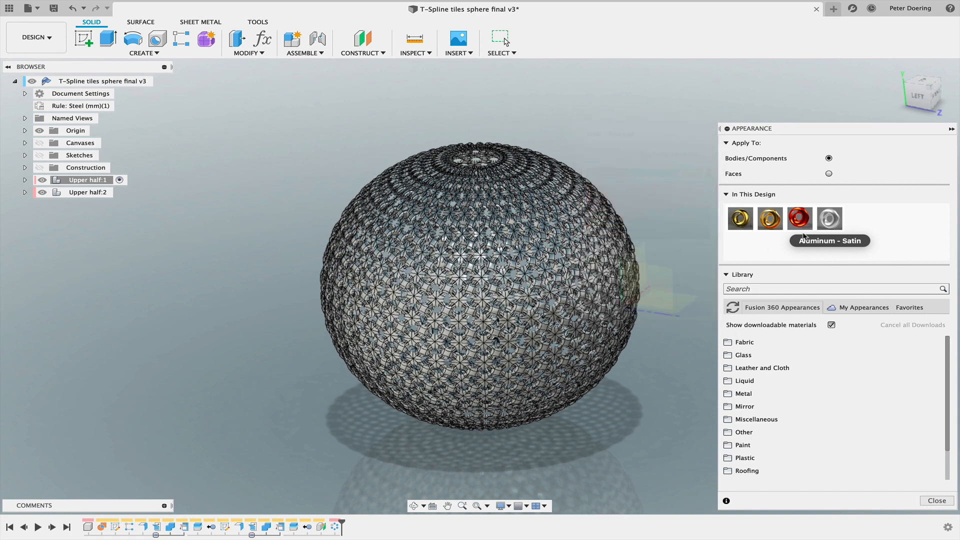
drag(799, 218, 606, 245)
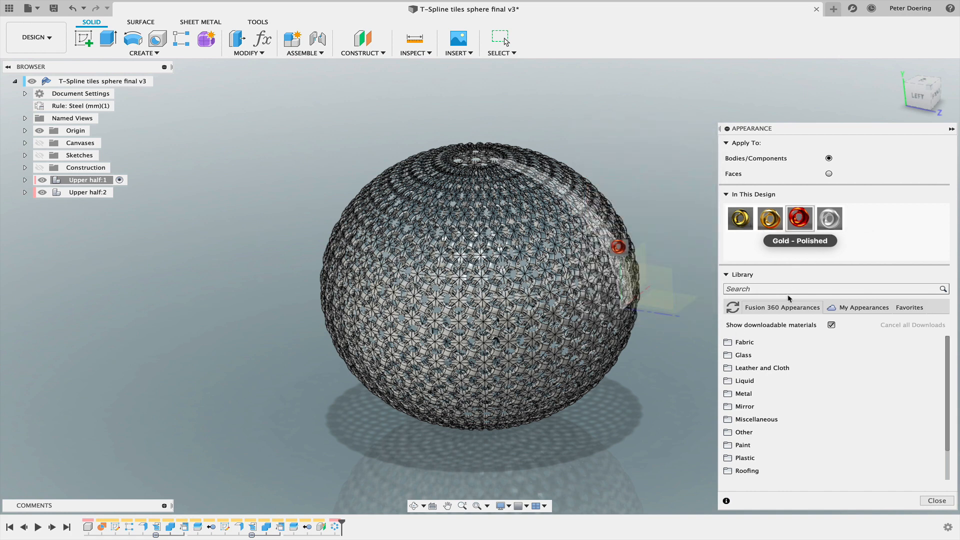
click(936, 500)
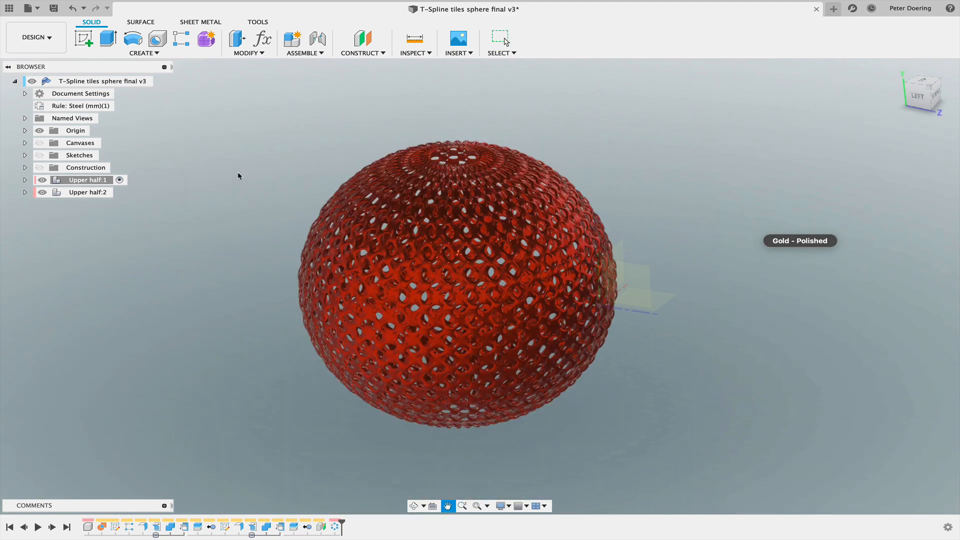
- Switch to the Render workspace and view the red sphere closer up
click(36, 37)
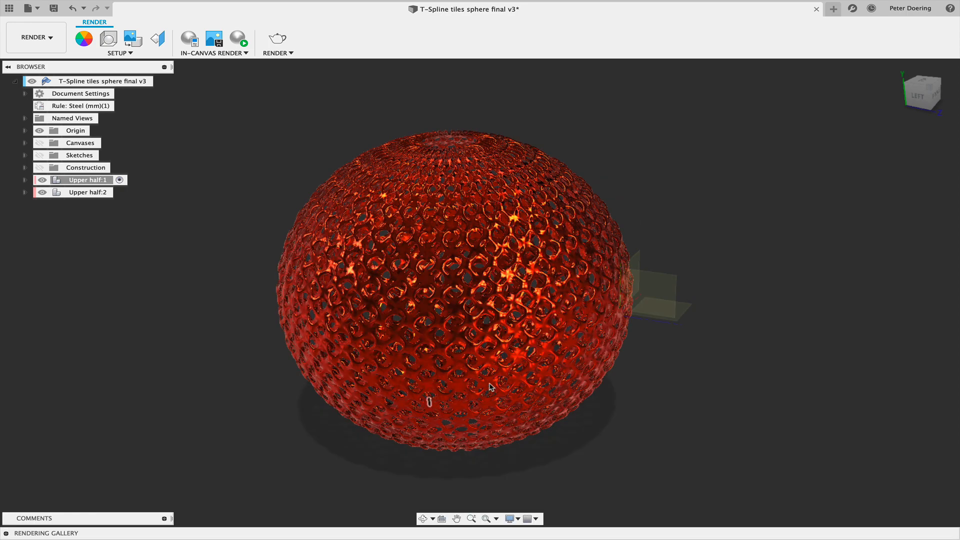
scroll(492, 395, up, 1)
shift+middle_drag(620, 371, 682, 384)
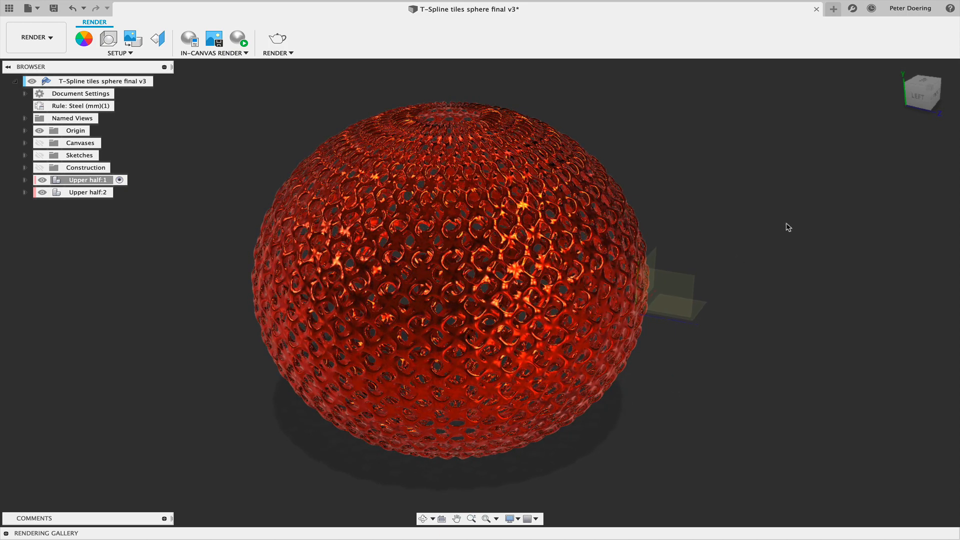
- Darken the Gold - Polished appearance in this design to a deep red with RGB values 165, 23, 23
key(a)
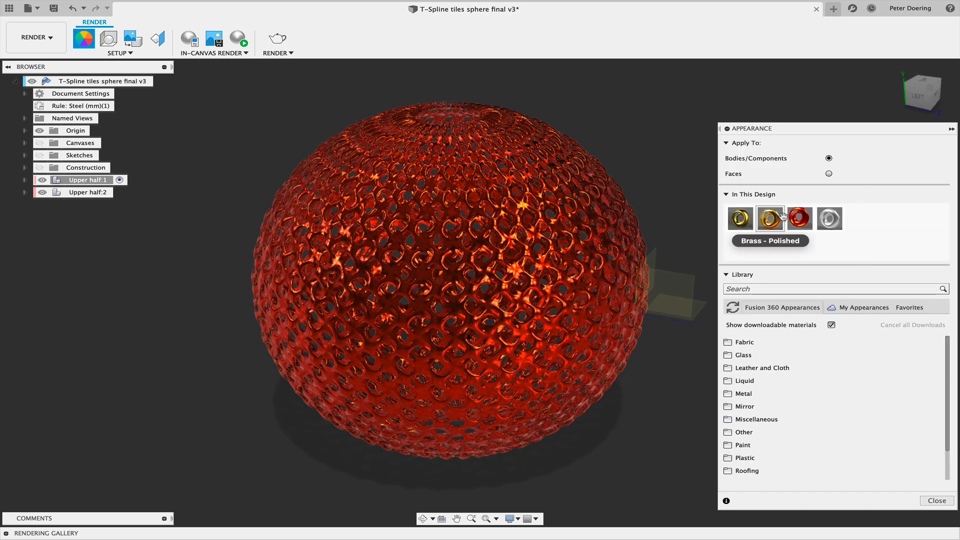
right_click(796, 220)
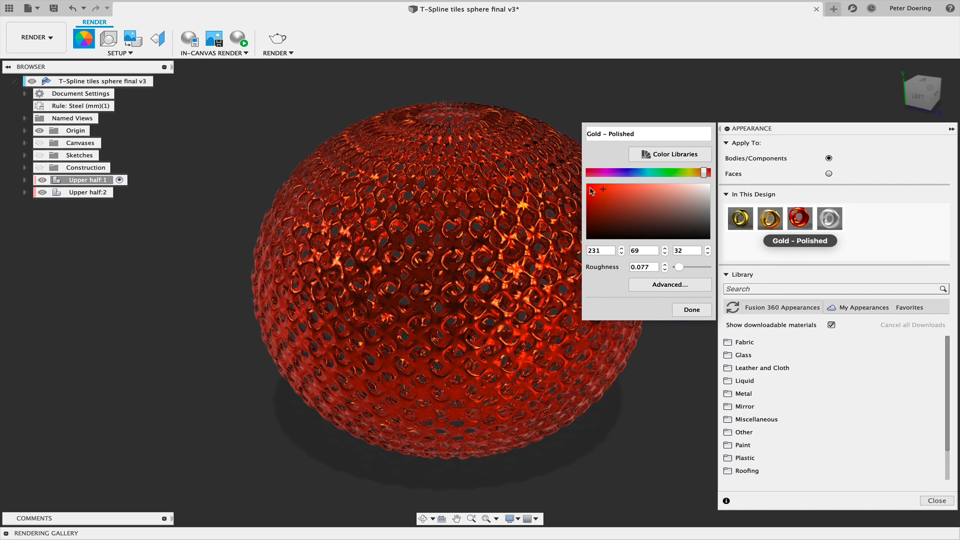
drag(600, 188, 604, 204)
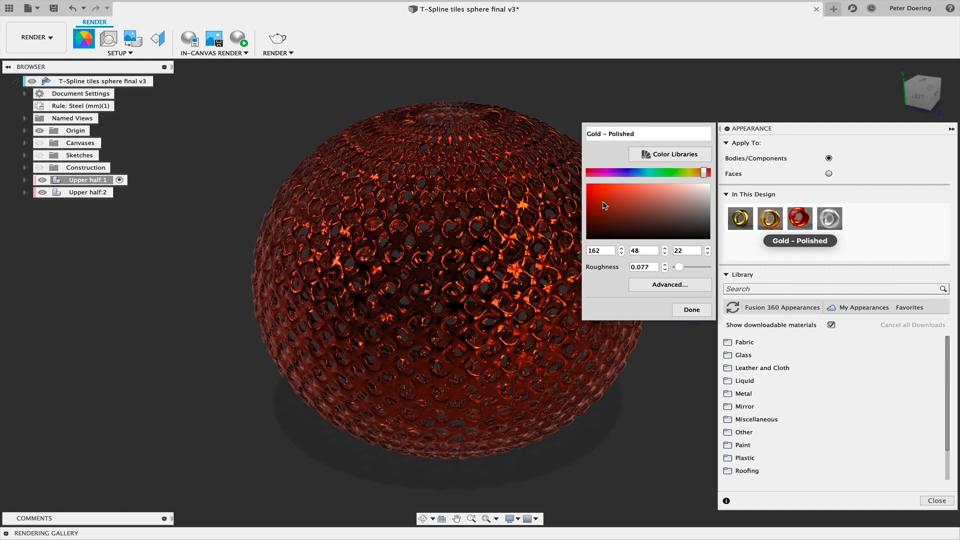
click(704, 308)
drag(703, 173, 707, 176)
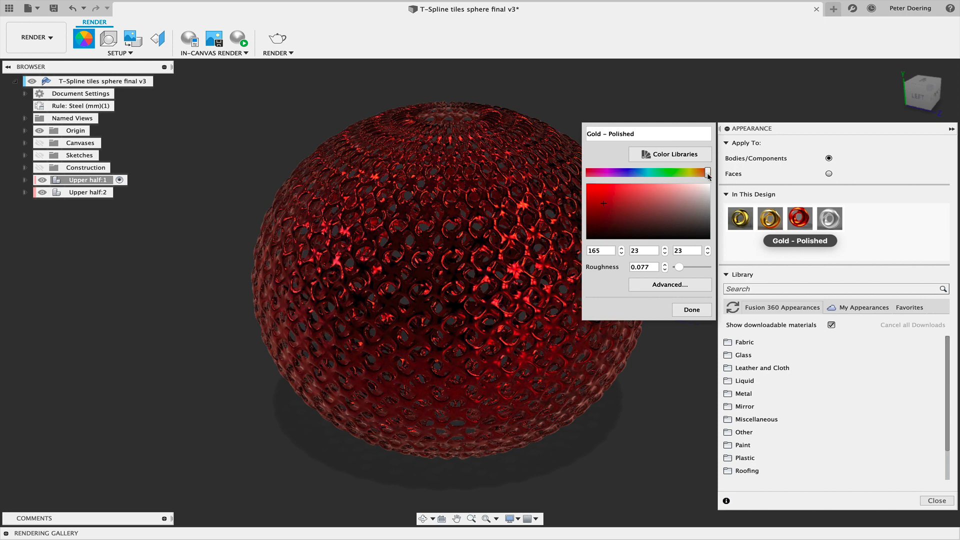
click(691, 312)
click(680, 310)
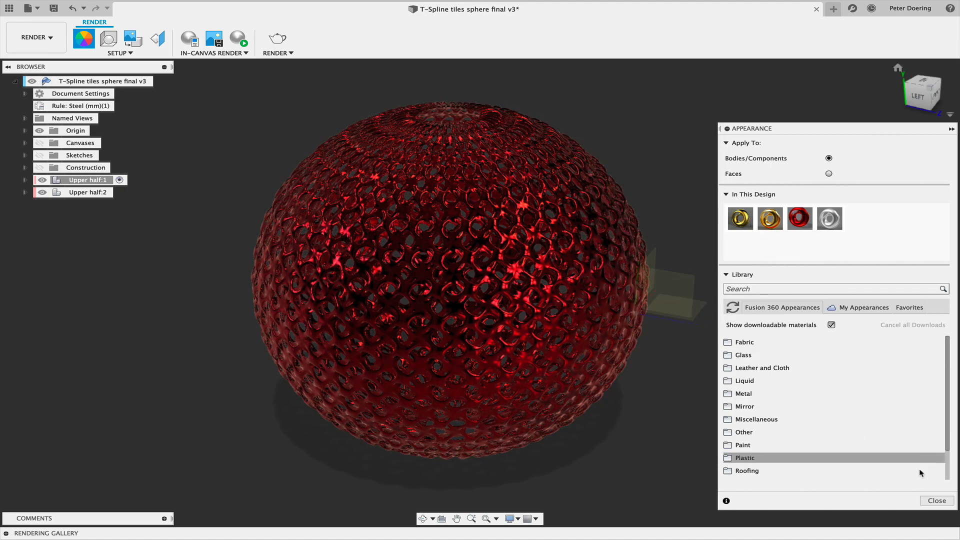
click(937, 500)
- Review the scene settings and look through the available environments in the Fusion 360 environment library
shift+middle_drag(344, 141, 348, 158)
middle_drag(210, 92, 239, 98)
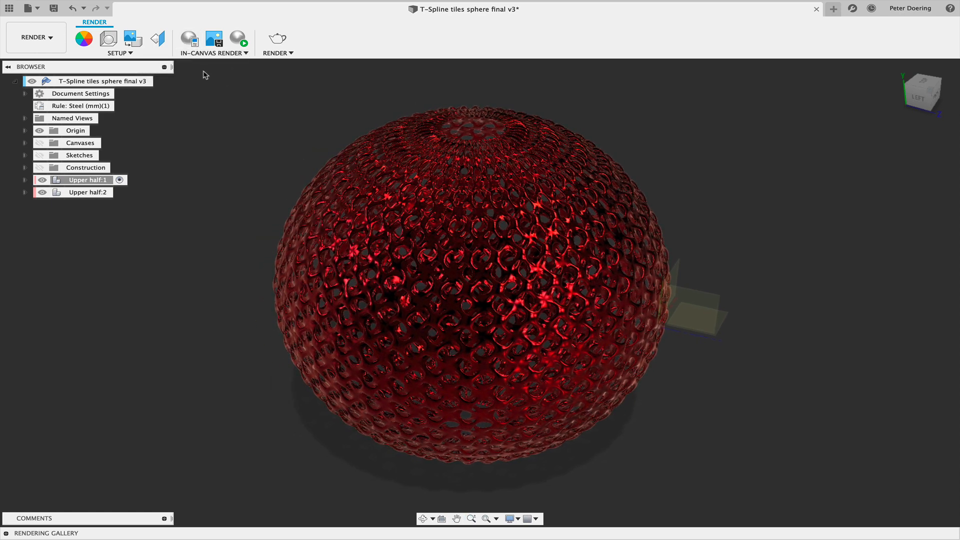
click(109, 39)
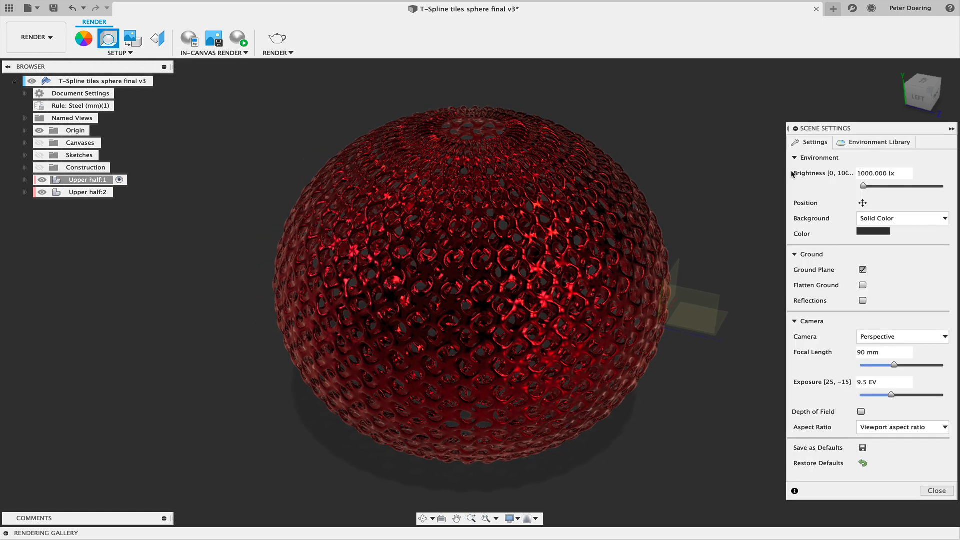
click(857, 143)
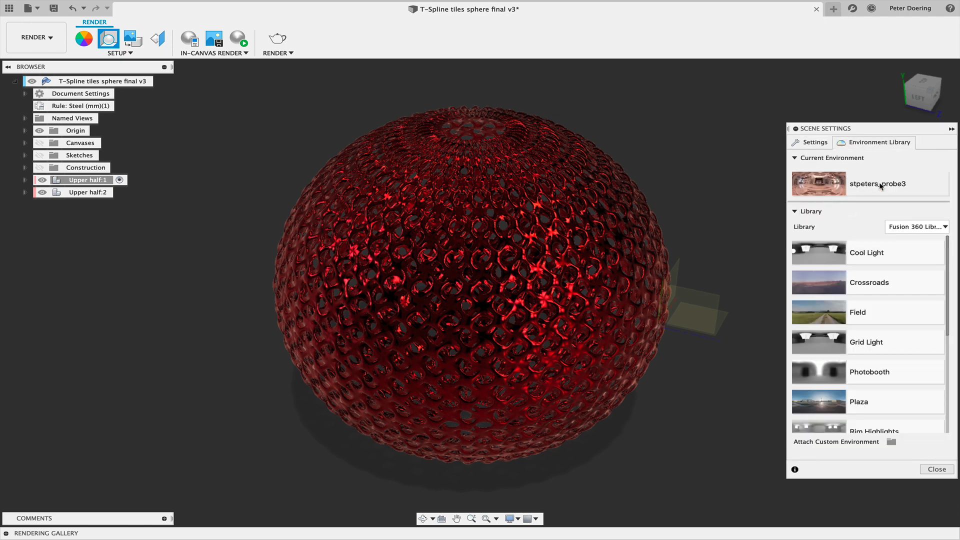
mouse_move(946, 330)
mouse_down()
mouse_move(958, 436)
mouse_move(950, 325)
mouse_up()
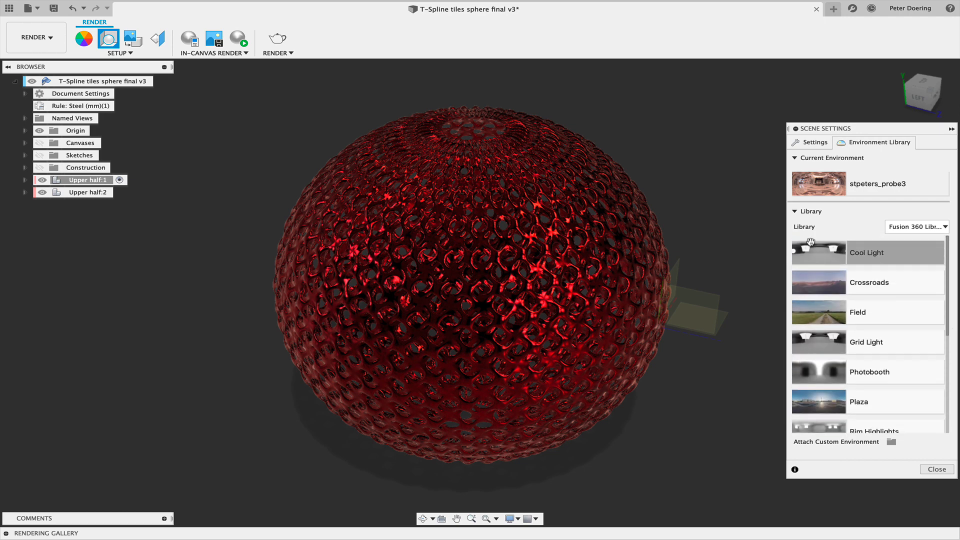
click(936, 469)
- Check the in-canvas render settings without changing them and start the in-canvas render of the sphere
shift+middle_drag(715, 423, 642, 419)
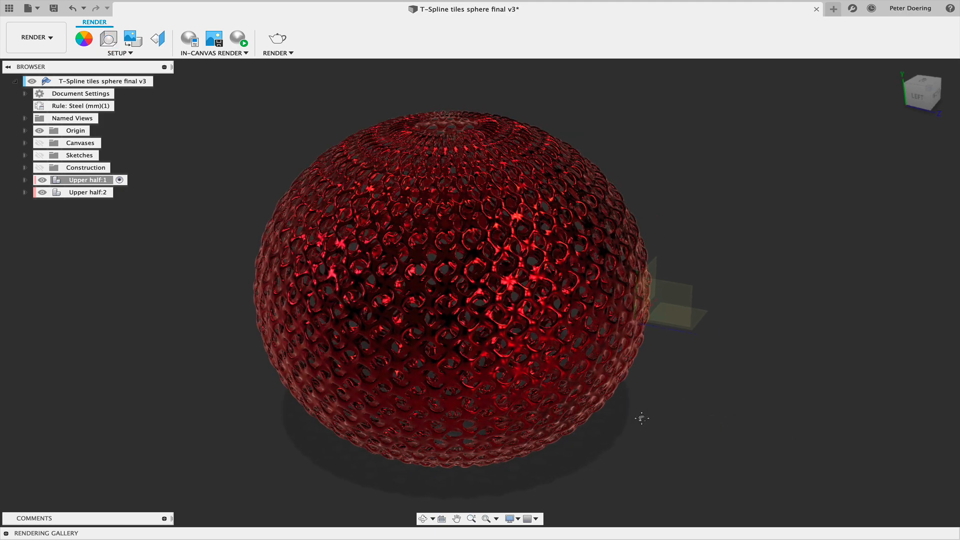
click(190, 39)
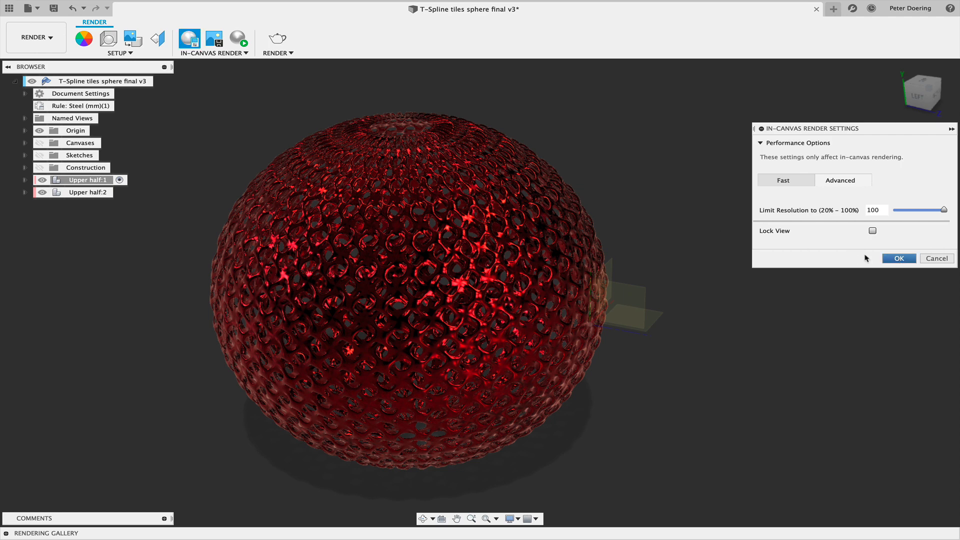
click(936, 258)
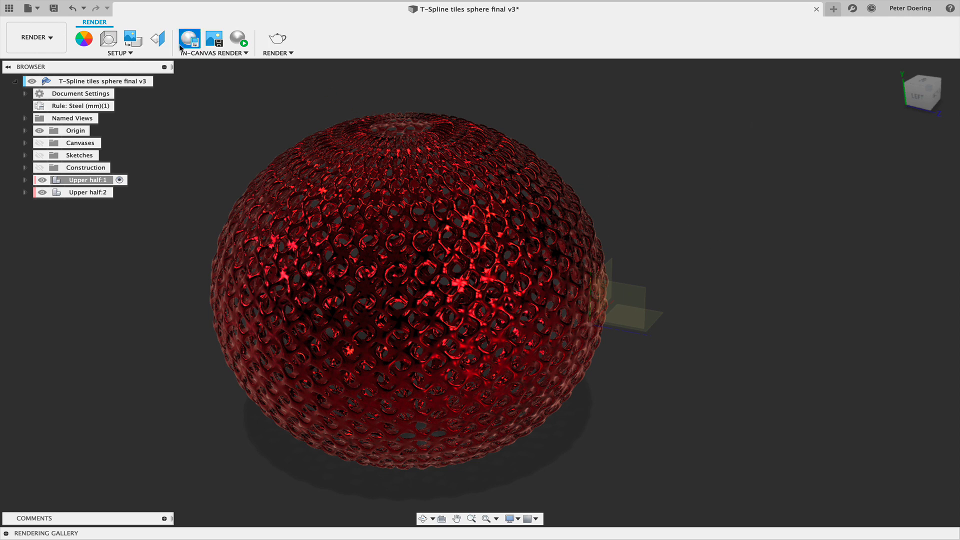
click(238, 38)
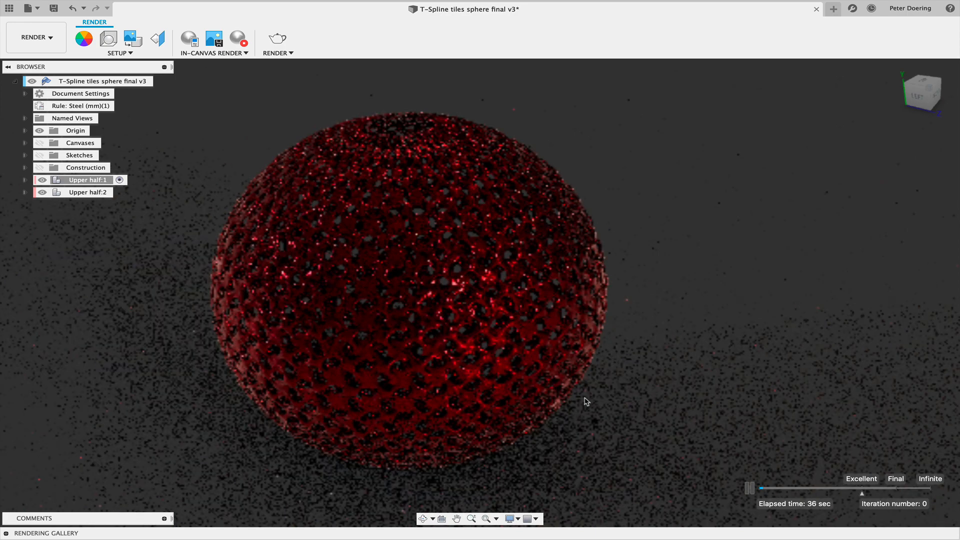